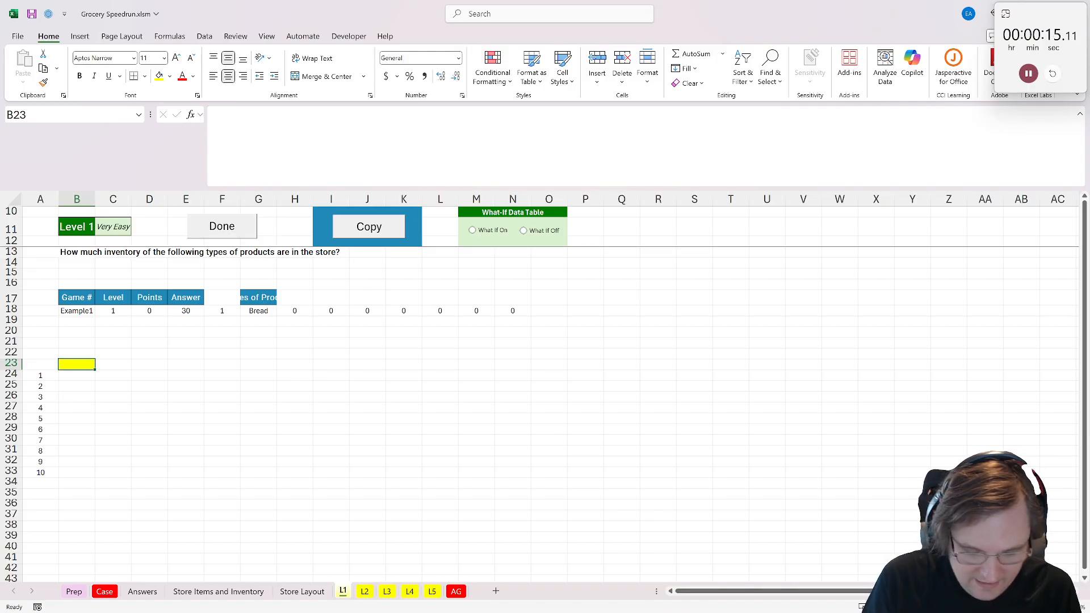
- Delete the dashed separator row beneath the headers on the Store Items and Inventory sheet
click(223, 592)
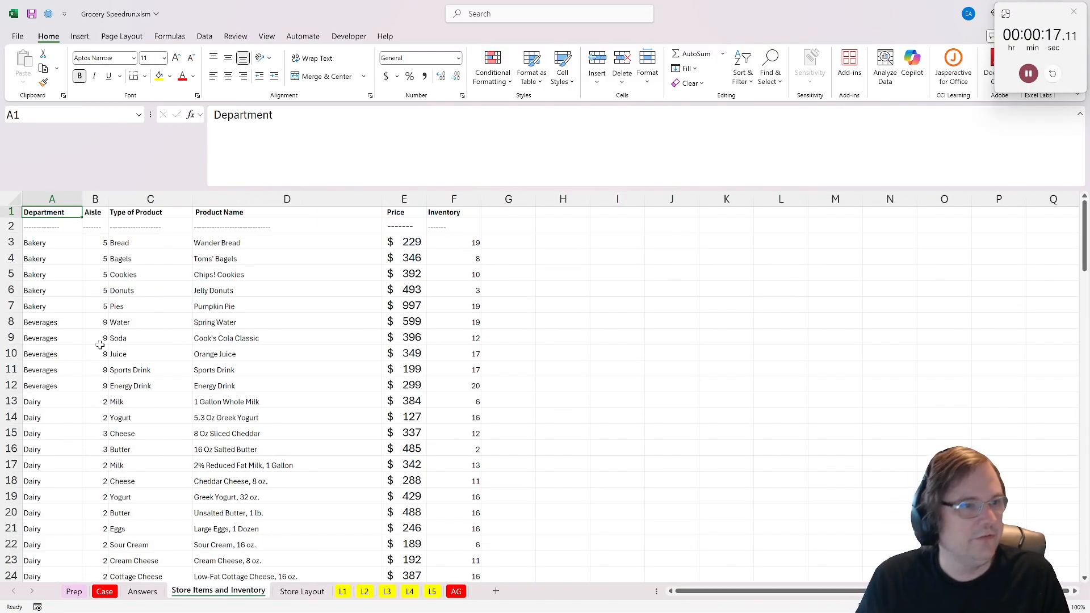
right_click(11, 226)
click(40, 372)
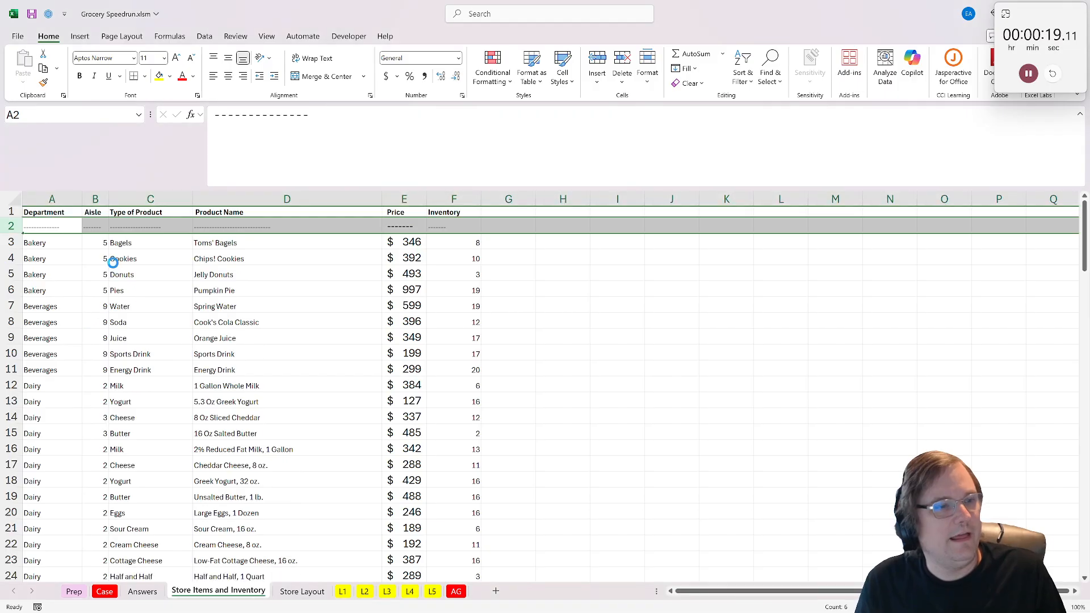
- Create a PivotTable on a new worksheet from the whole item list, with Type of Product as rows and Price as summed values
key(ctrl+Home)
key(ctrl+a)
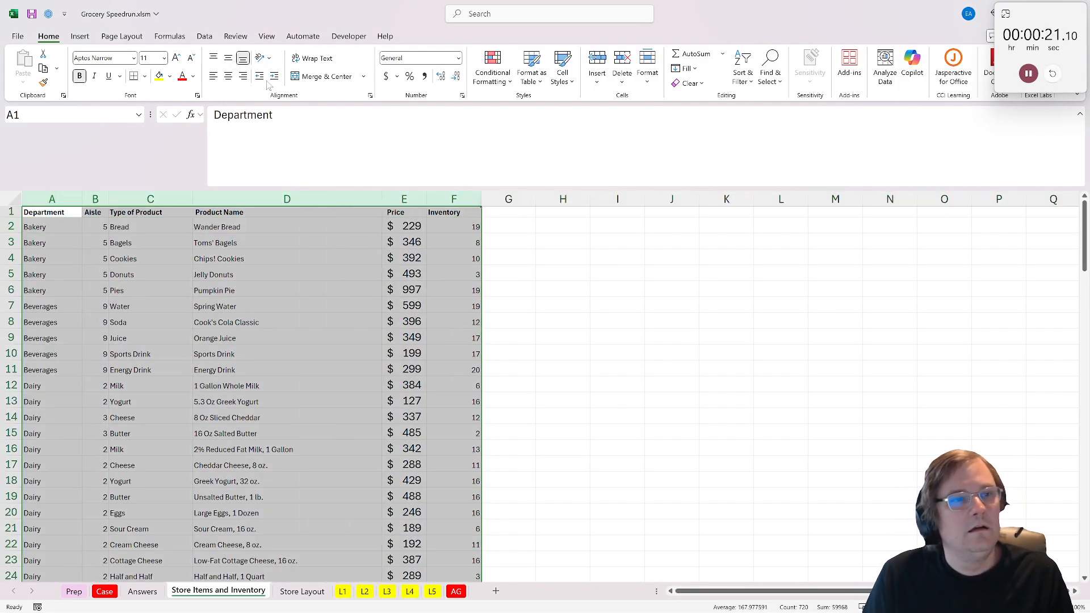
click(79, 35)
click(28, 65)
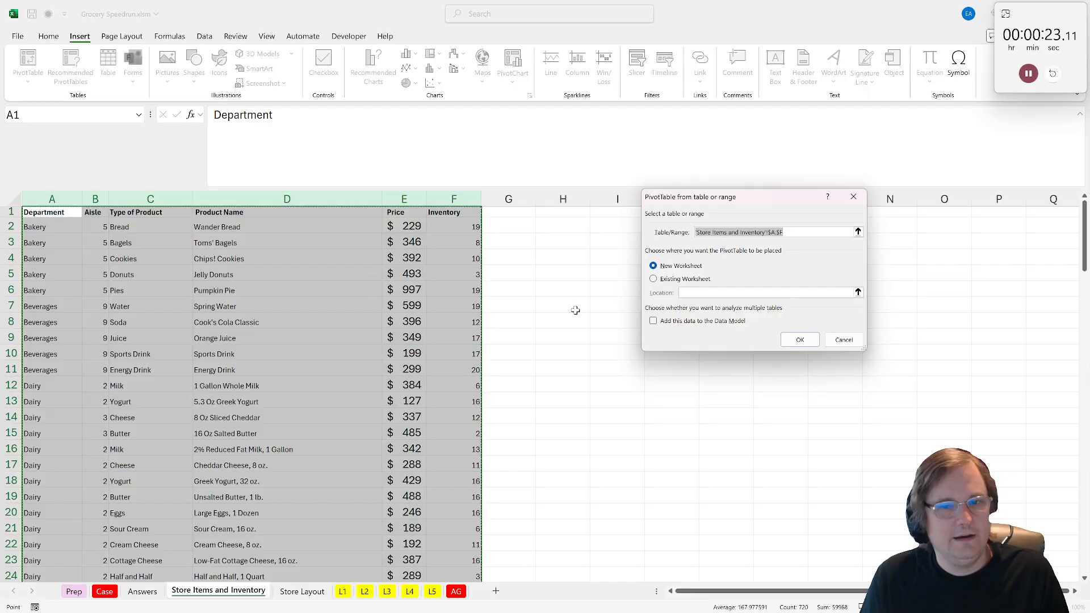
click(801, 339)
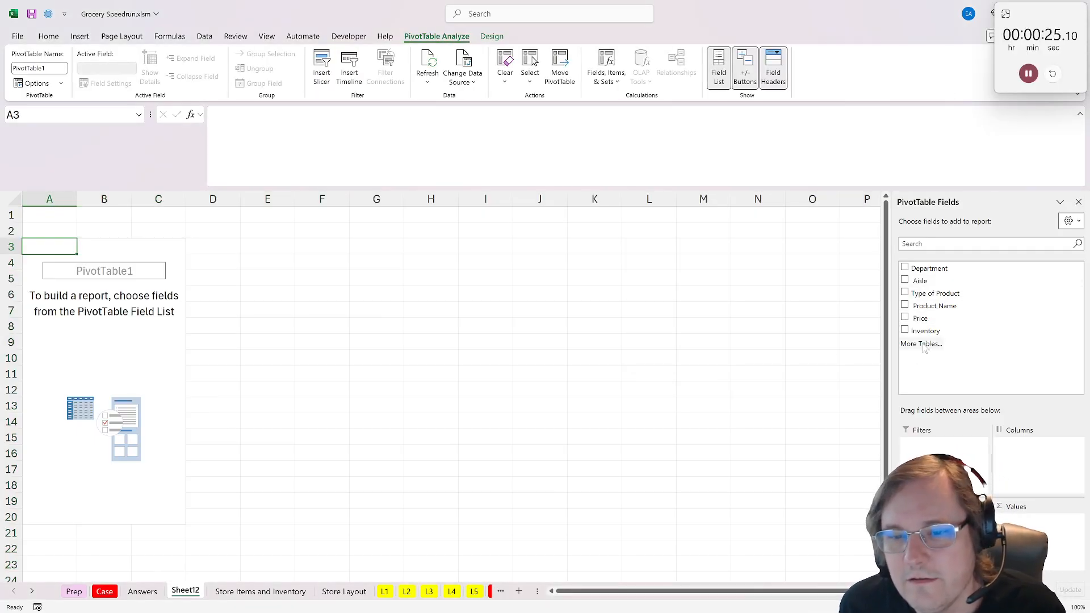
click(958, 293)
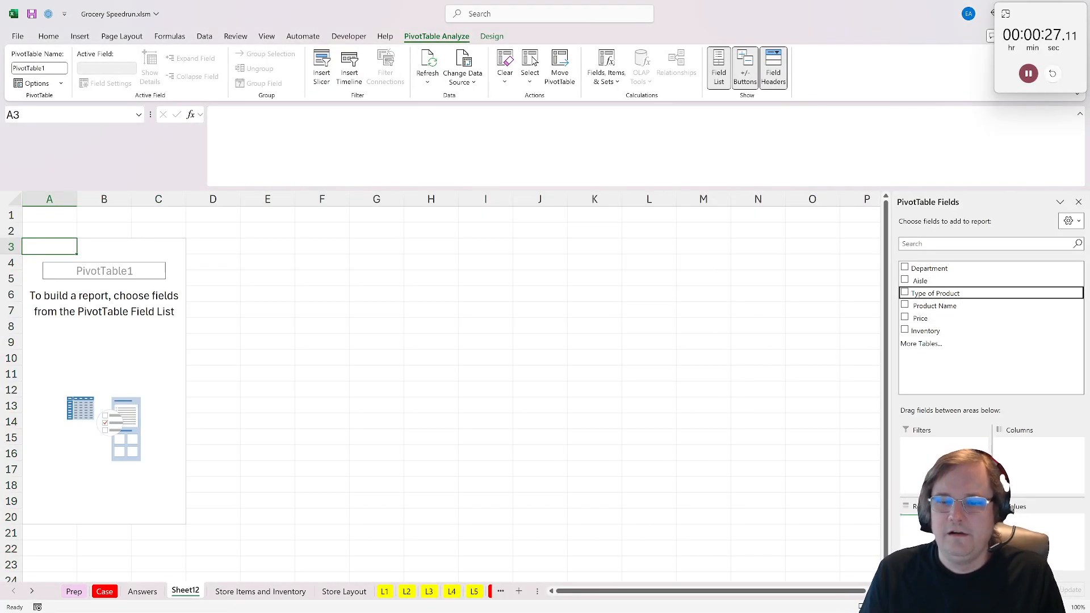
drag(947, 318, 1022, 525)
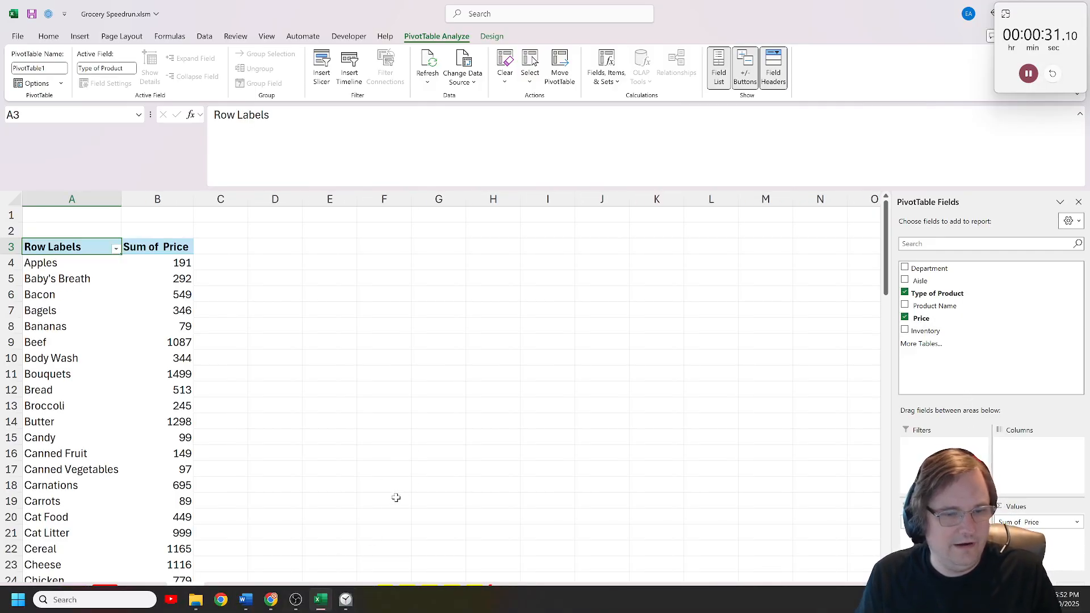
click(384, 592)
text(=xl)
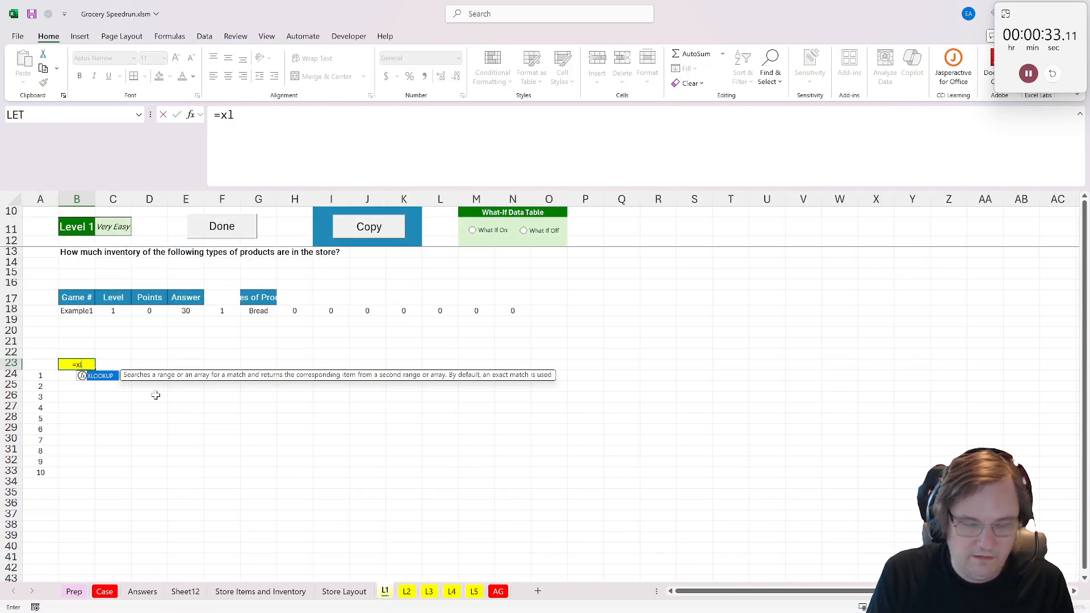
text(ookuP)
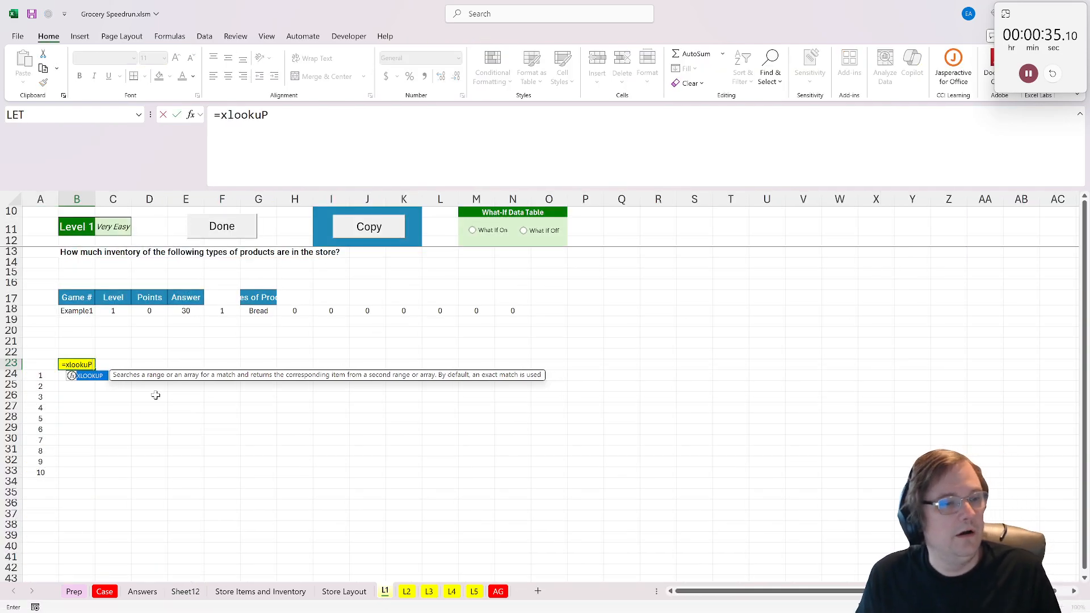
key(Escape)
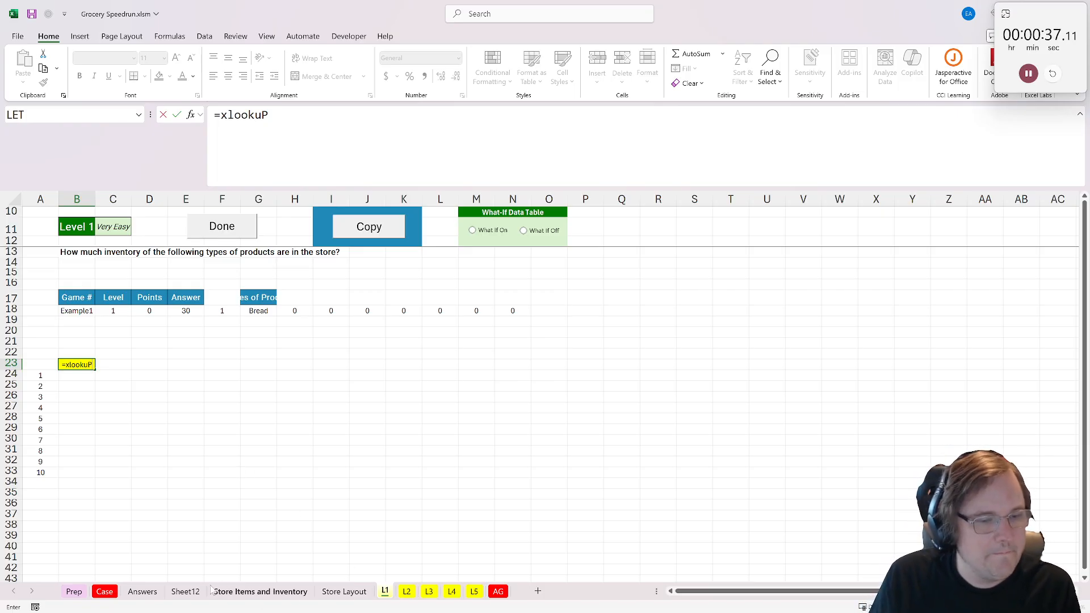
- Replace Price with Inventory as the summed values in the Sheet12 PivotTable
click(186, 592)
drag(1050, 522, 991, 369)
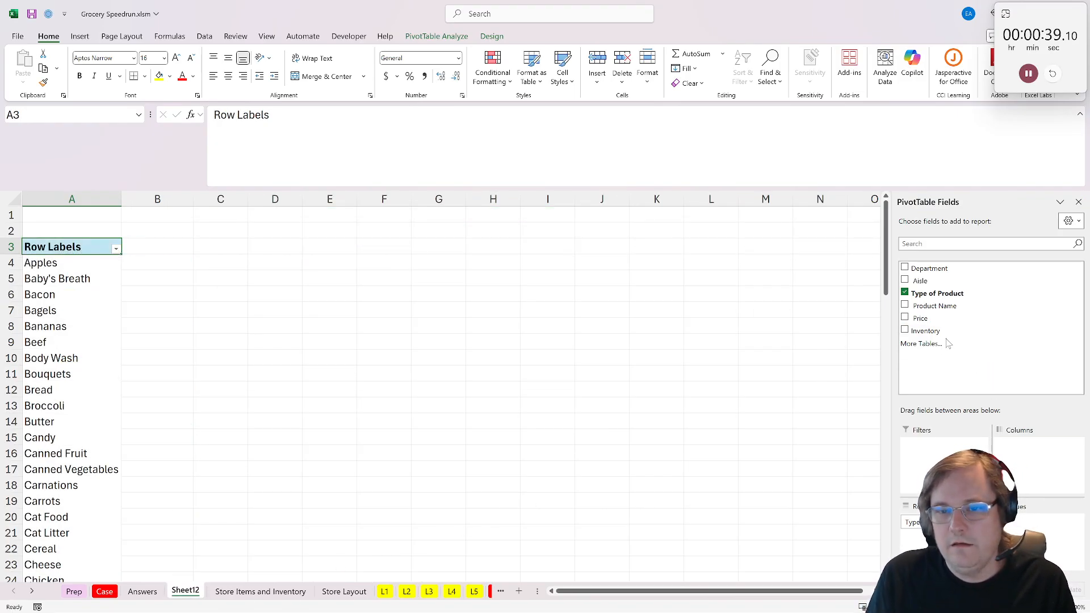
click(905, 330)
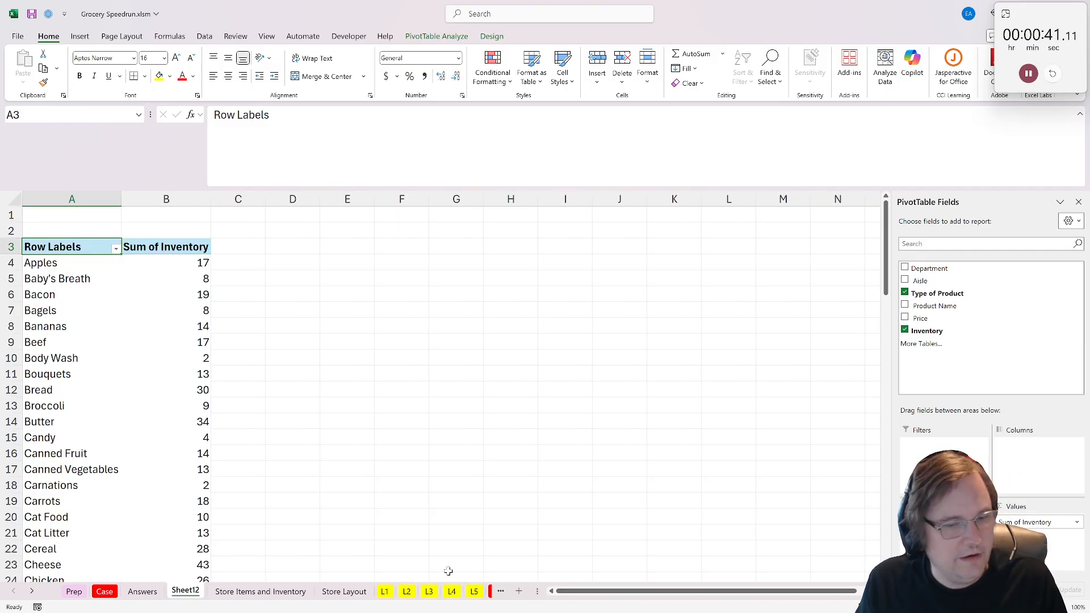
- Enter an XLOOKUP in B23 of L1 that finds G18 in Sheet12 column A and returns column B, and mark Level 1 as done
click(386, 591)
text(=xlookuP()
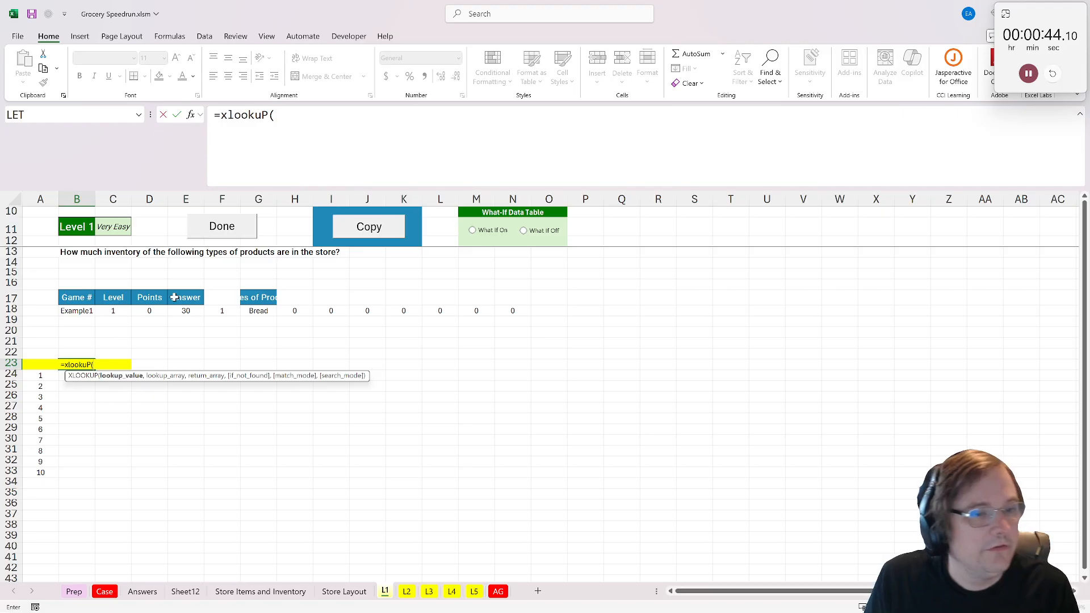
click(268, 310)
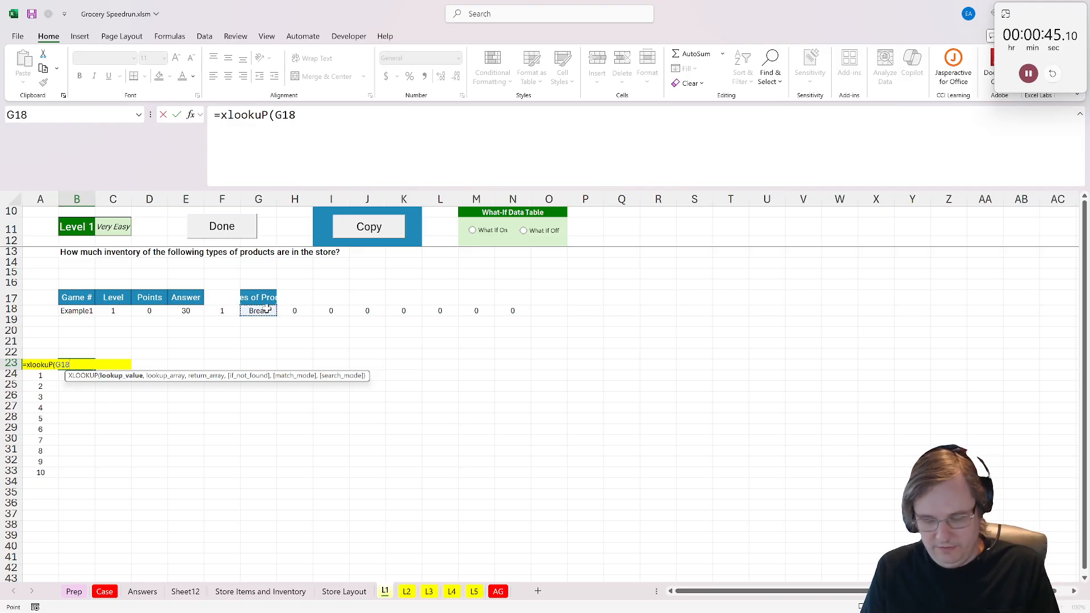
text(,)
click(185, 591)
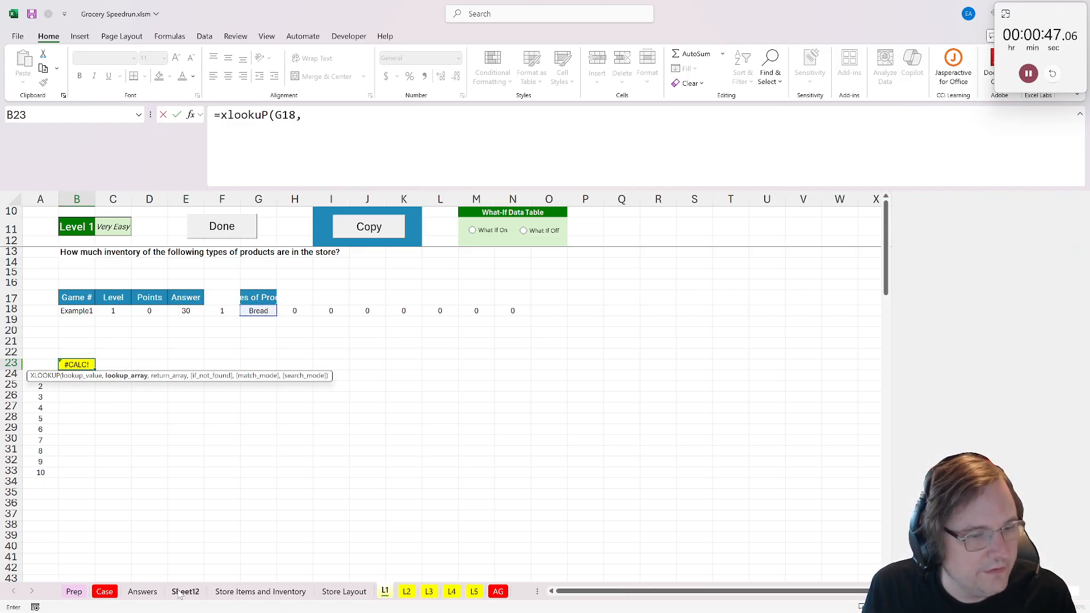
click(72, 199)
text(,)
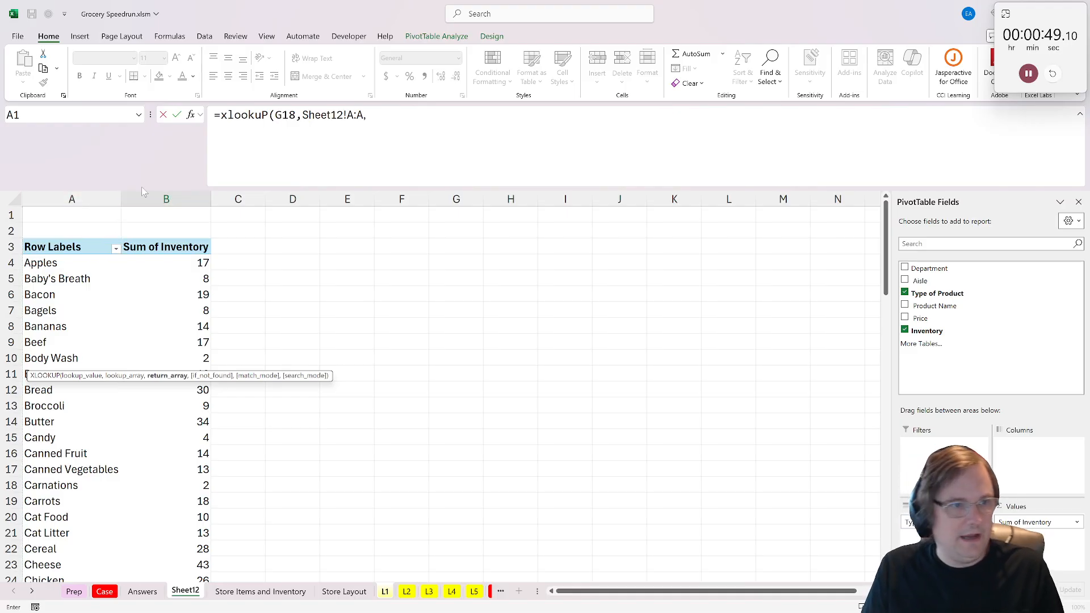
click(160, 197)
key(Return)
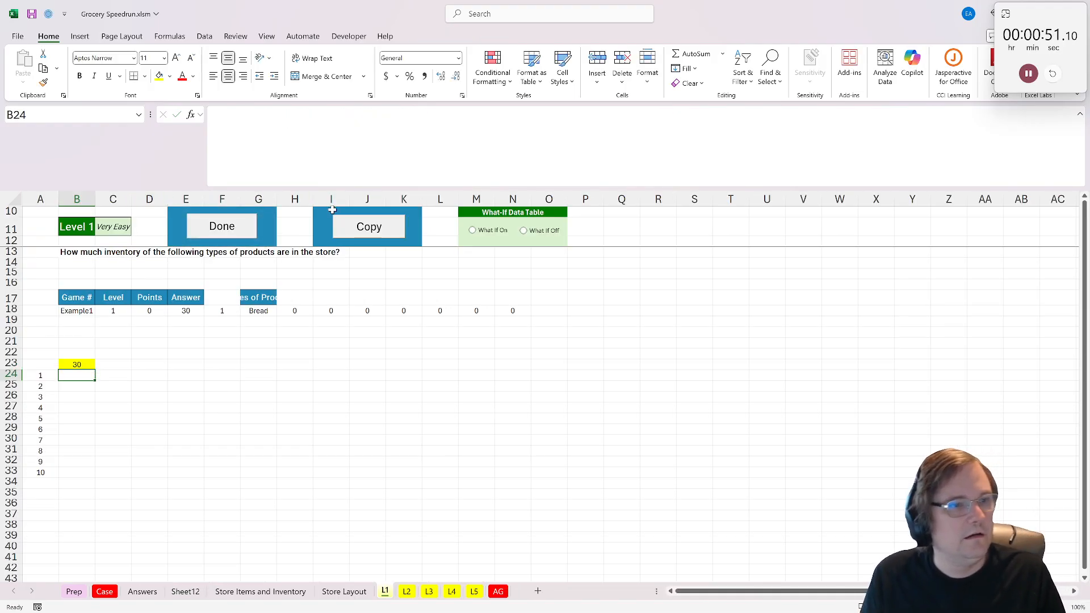
click(239, 227)
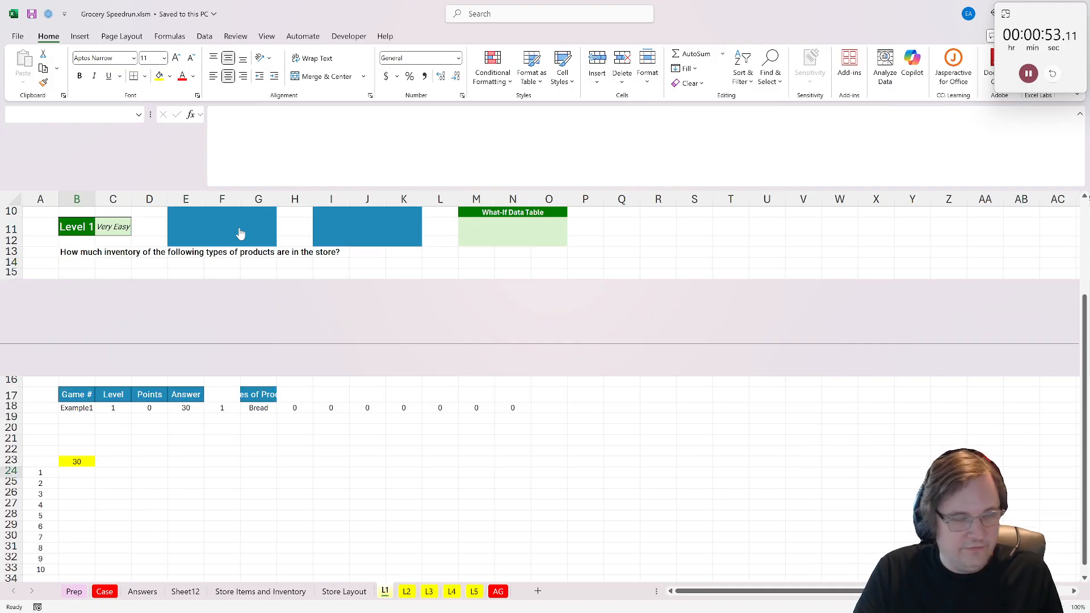
- Add the header "Value" in G1 of the Store Items and Inventory sheet
click(142, 377)
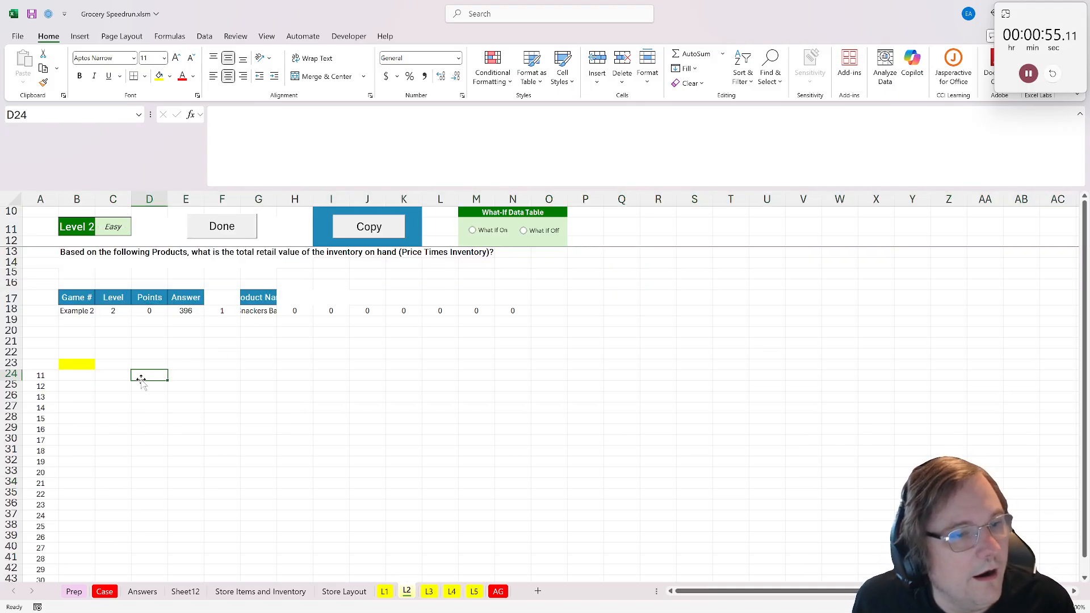
click(260, 592)
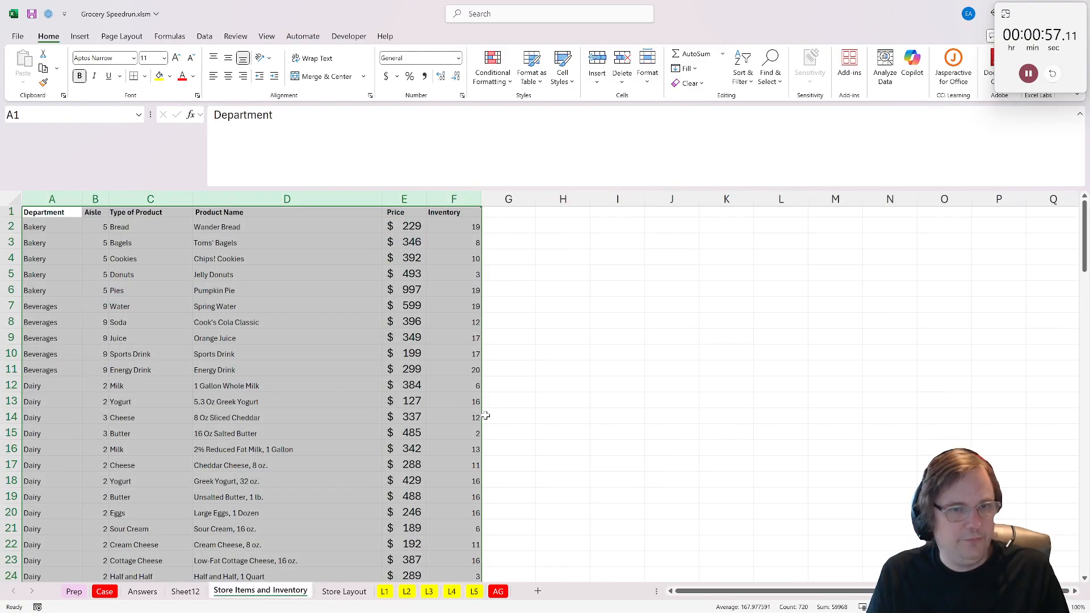
click(514, 216)
text(Value)
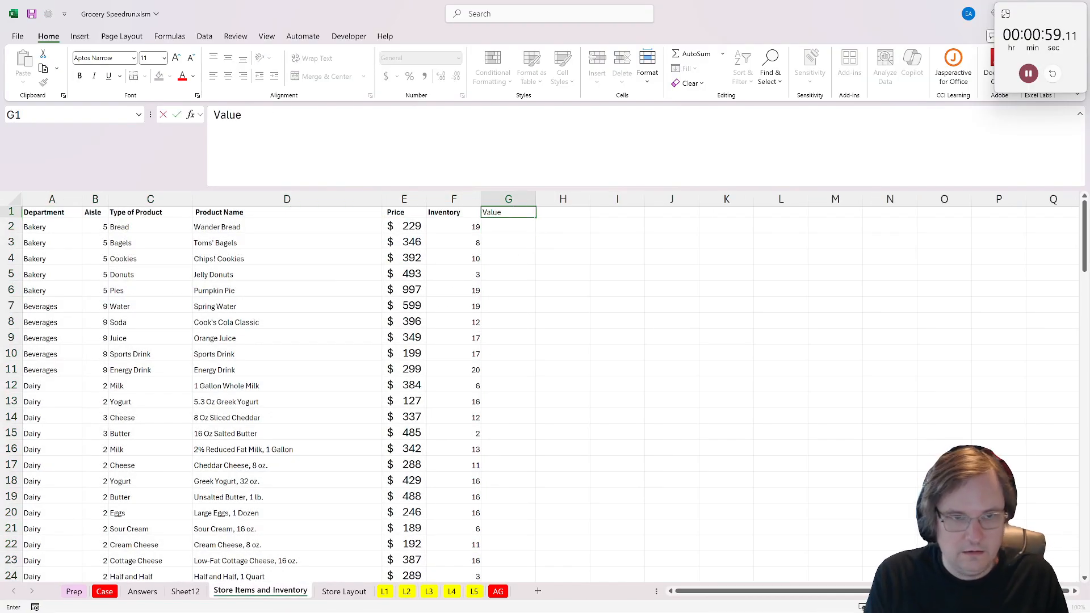
key(Return)
- Calculate price times inventory in the Value column with =E2*F2 and fill it down the whole item list
text(=)
click(409, 229)
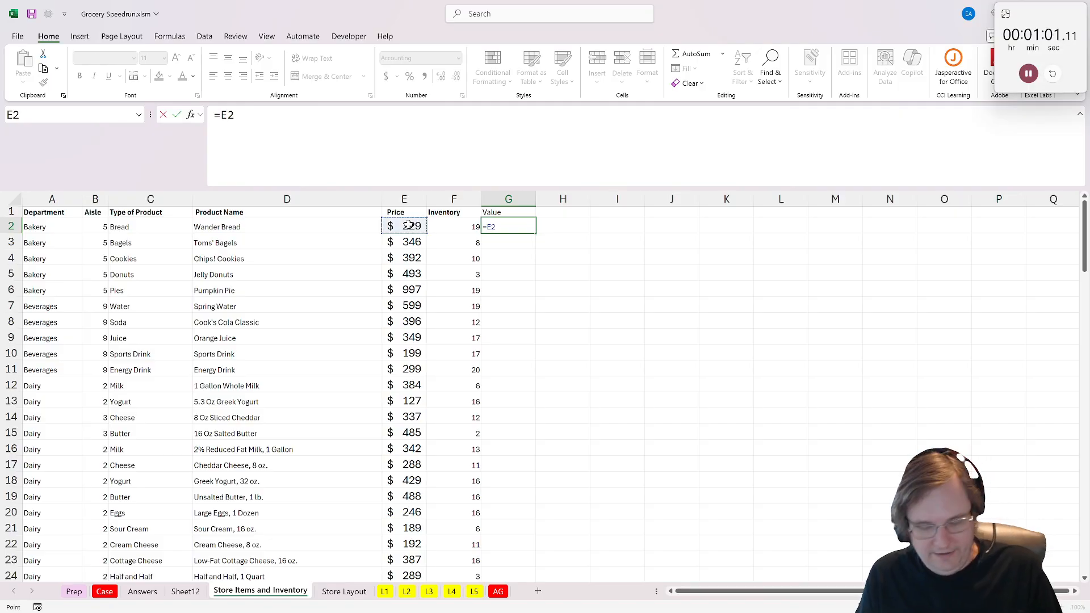
text(*)
click(459, 227)
key(ctrl+Return)
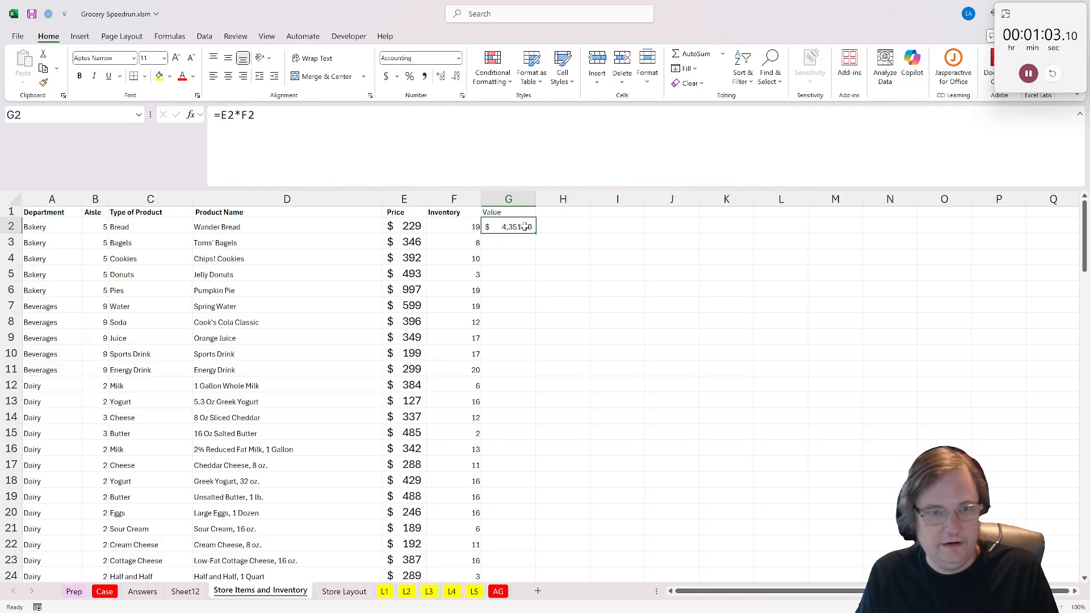
double_click(536, 234)
- AutoFit the width of column G on the L2 sheet
click(407, 591)
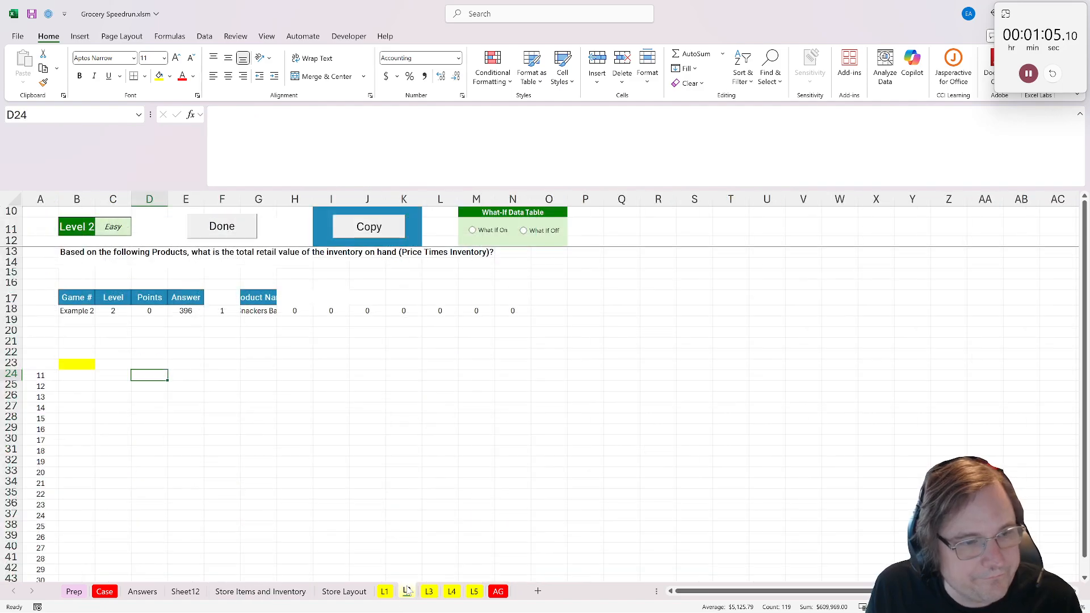
click(74, 365)
click(271, 200)
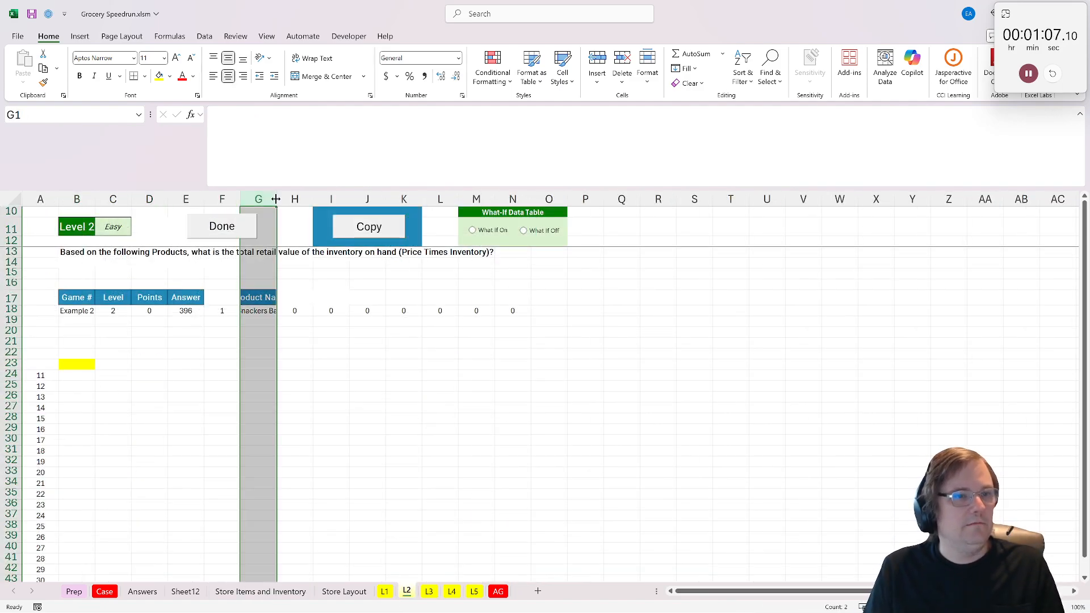
key(alt+h)
key(o)
key(i)
- Enter an XLOOKUP in B23 of L2 matching G18 to Store Items and Inventory column D and returning column G, and mark Level 2 done
click(77, 364)
text(=xzl)
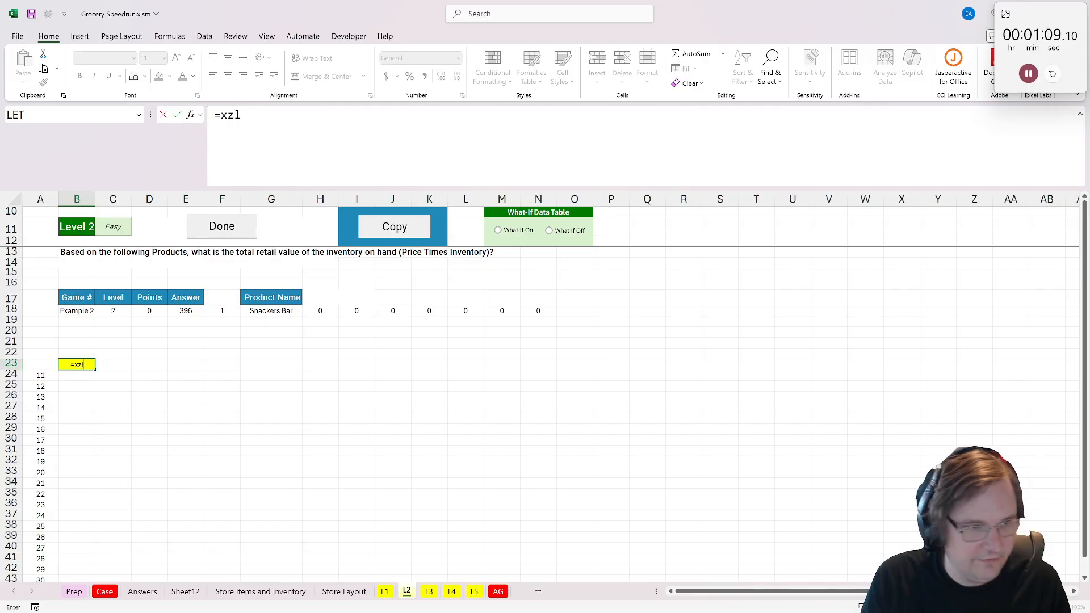
text(oo)
key(BackSpace)
key(BackSpace)
key(BackSpace)
key(BackSpace)
text(lookuP()
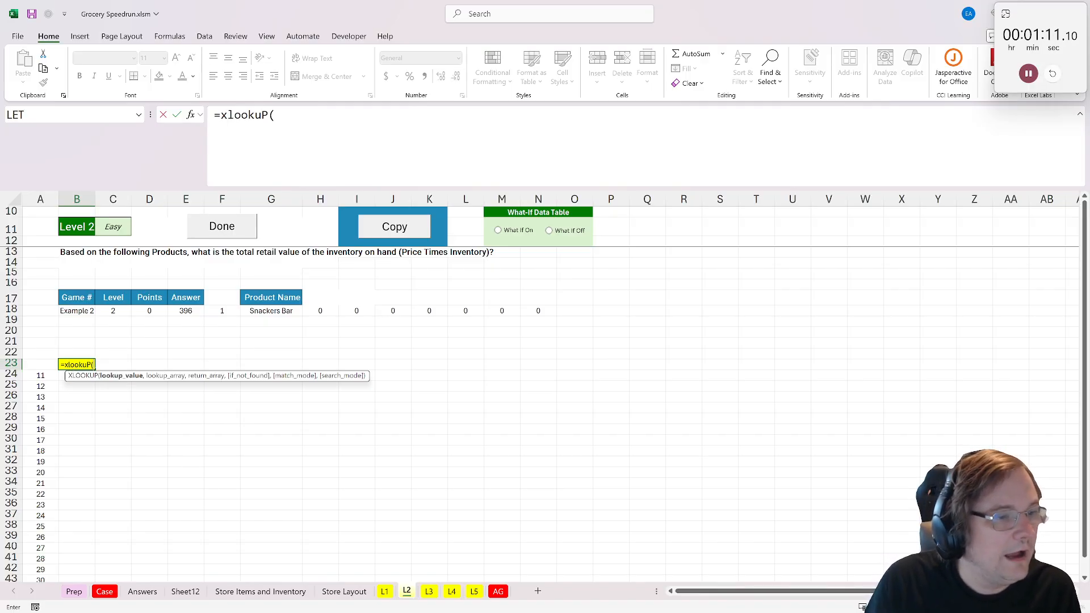
click(279, 312)
text(,)
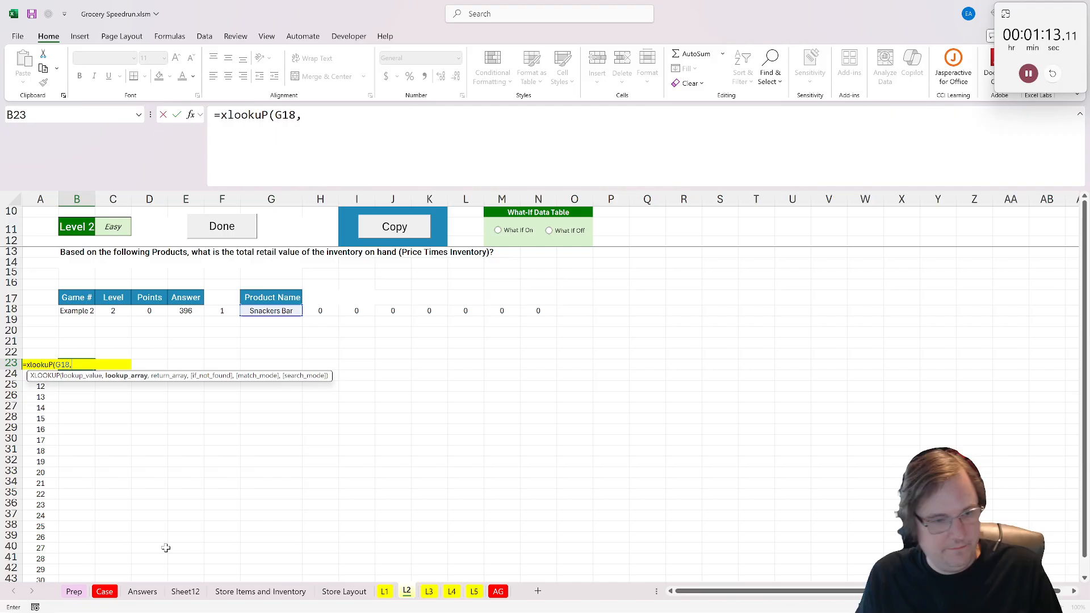
click(259, 592)
click(229, 198)
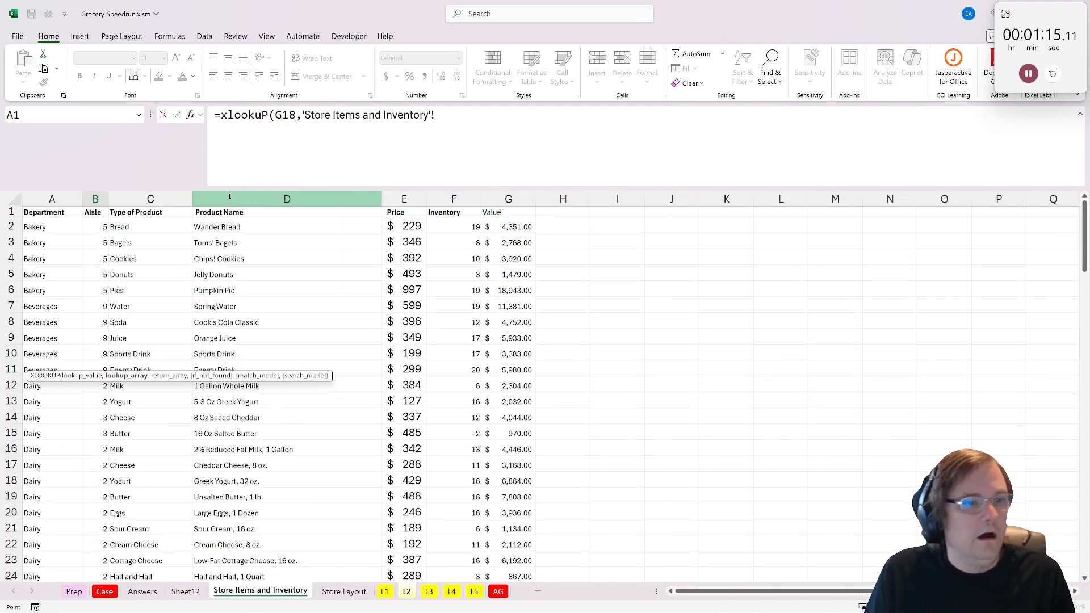
text(,)
click(509, 199)
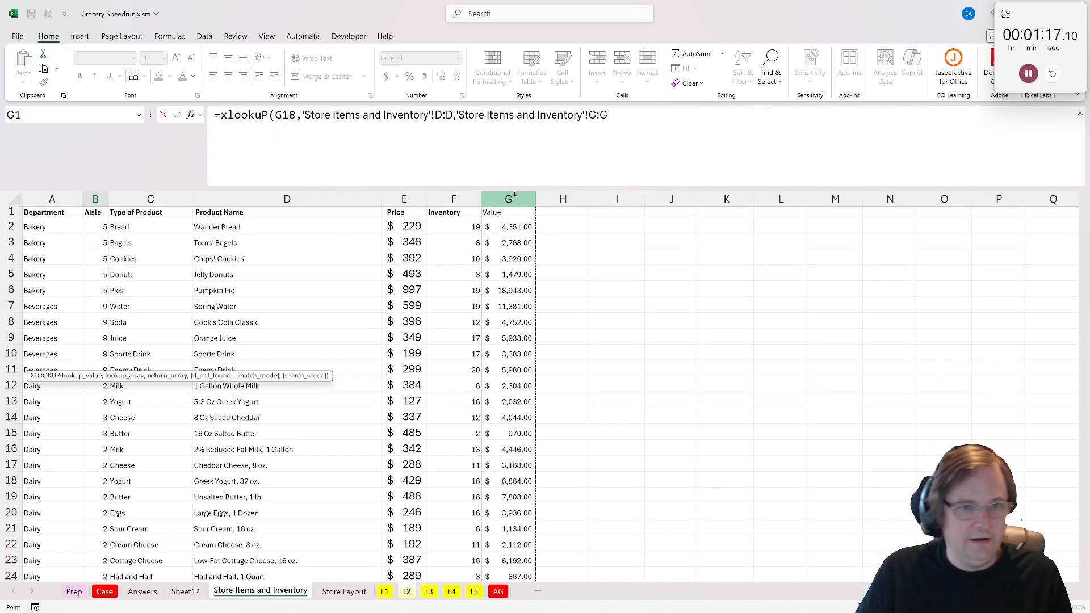
key(Return)
click(218, 228)
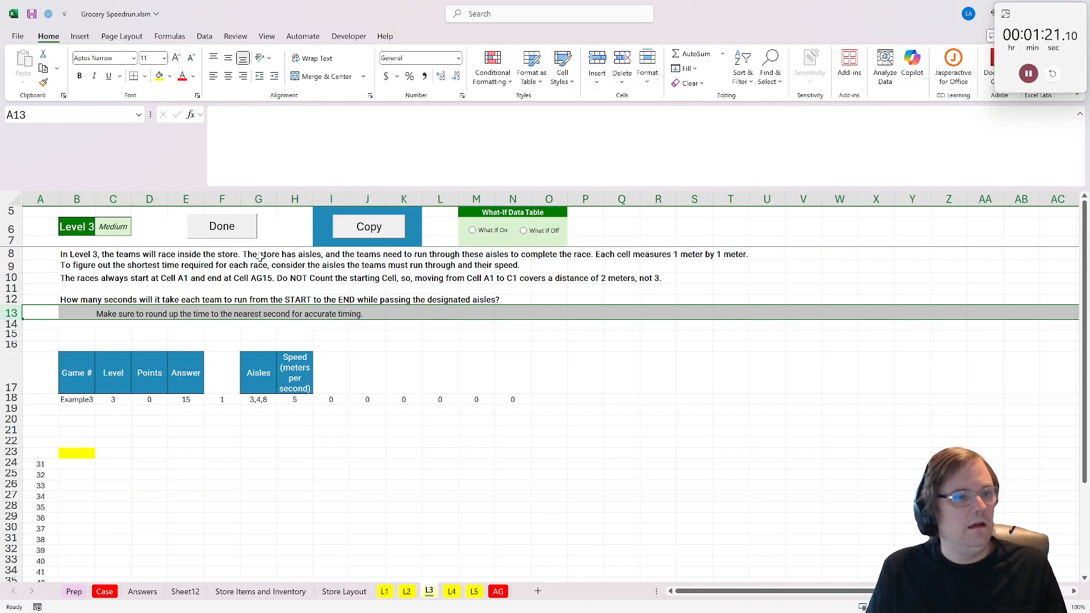
- Examine the Level 3 aisle-race question, the Case instructions and the aisle positions on the Store Layout map
click(156, 453)
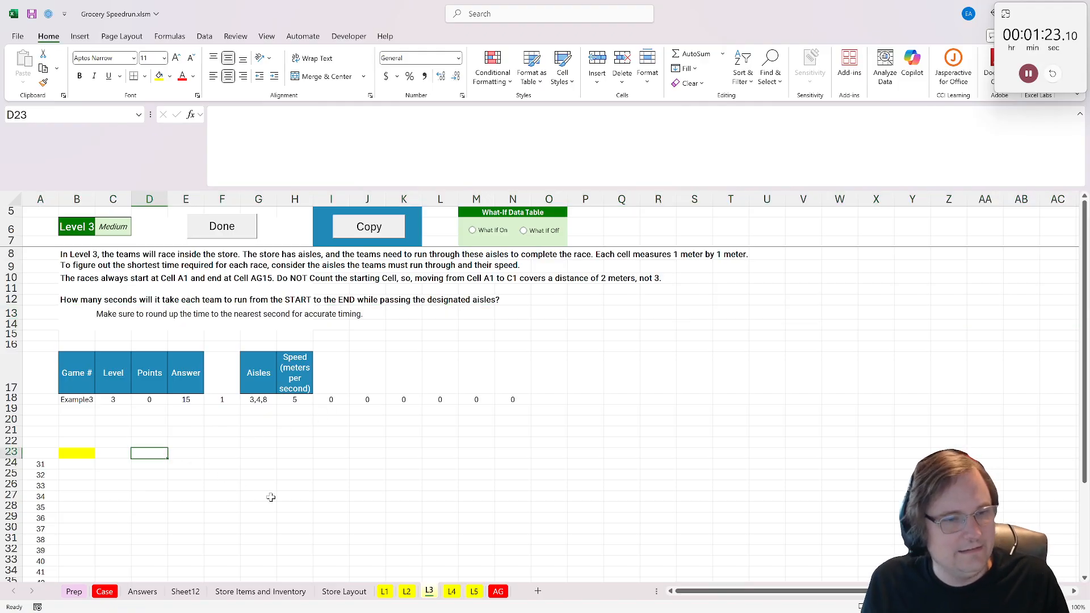
click(266, 401)
click(107, 592)
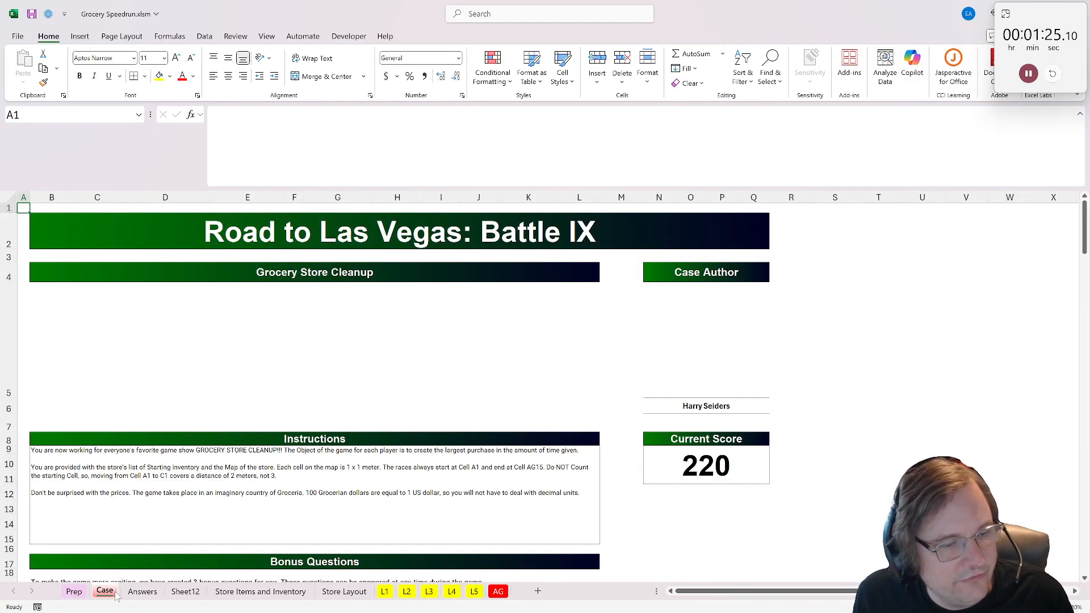
click(322, 591)
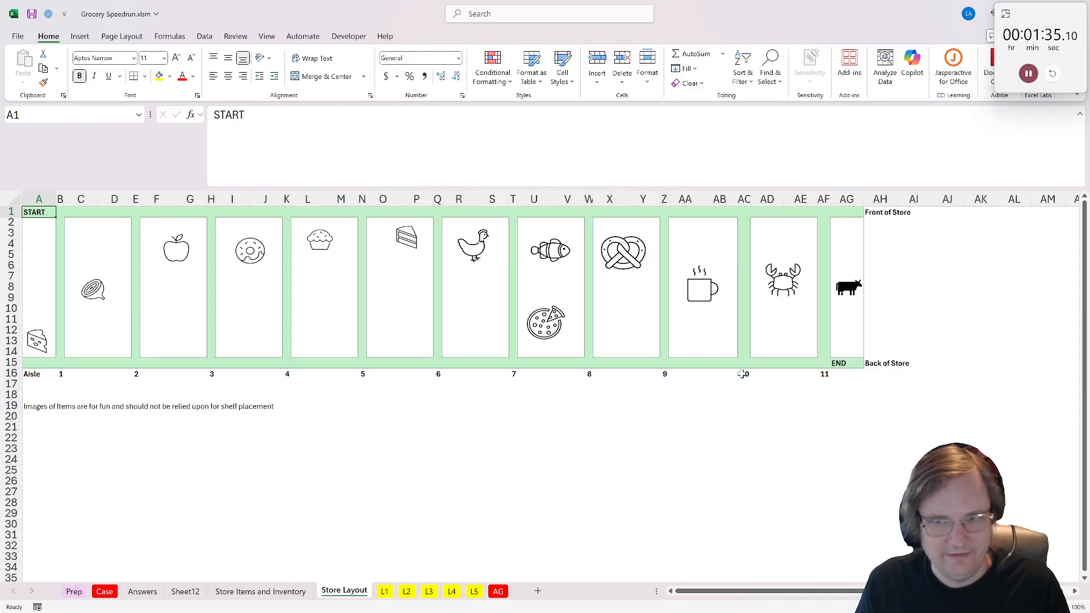
click(27, 410)
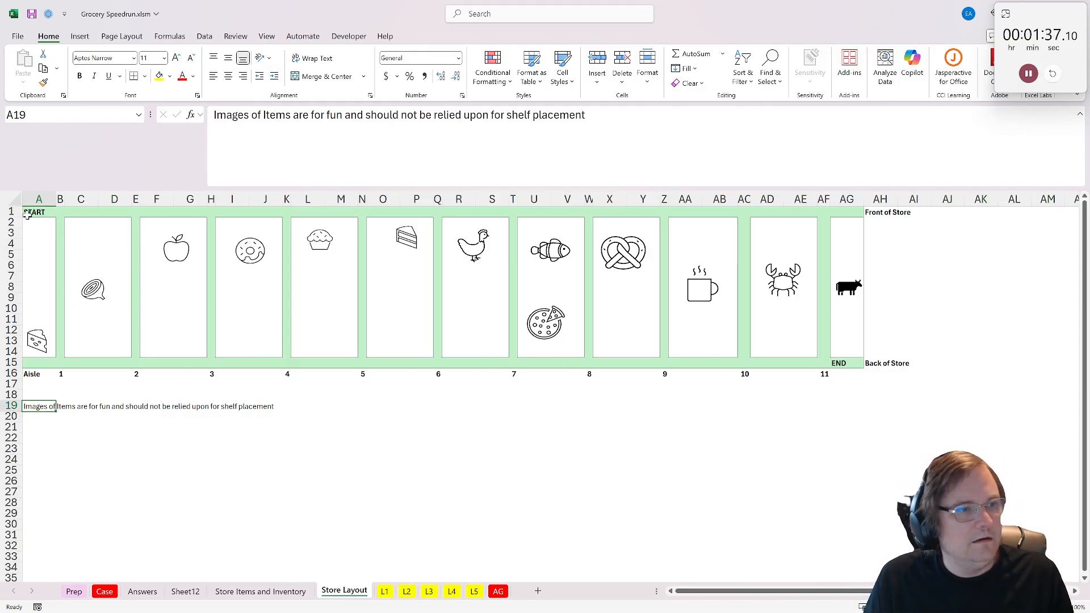
- Copy the store map A1:AG15 on Store Layout and paste the copy at A21
drag(27, 214, 849, 365)
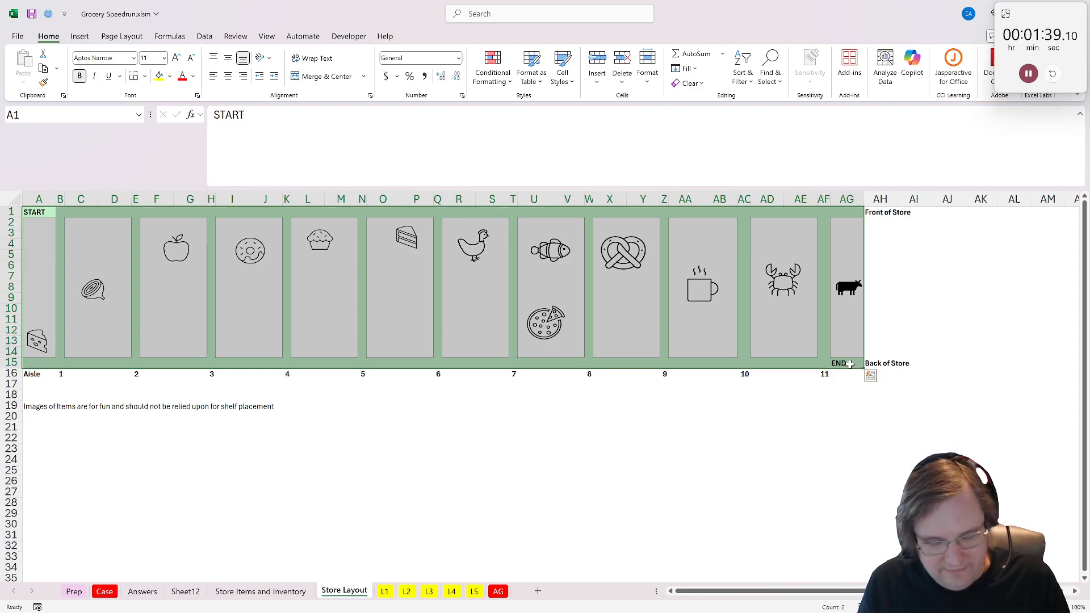
key(ctrl+c)
click(39, 428)
key(ctrl+v)
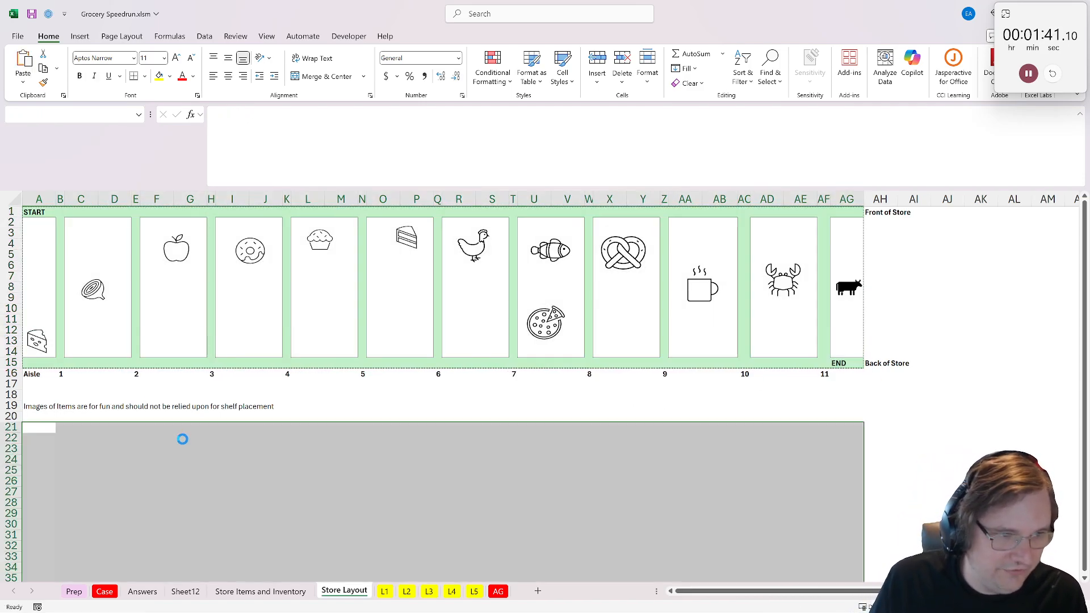
scroll(260, 501, down, 3)
- Replace START with 0 in A21 of the copied map and clear the END label in AG35
click(847, 480)
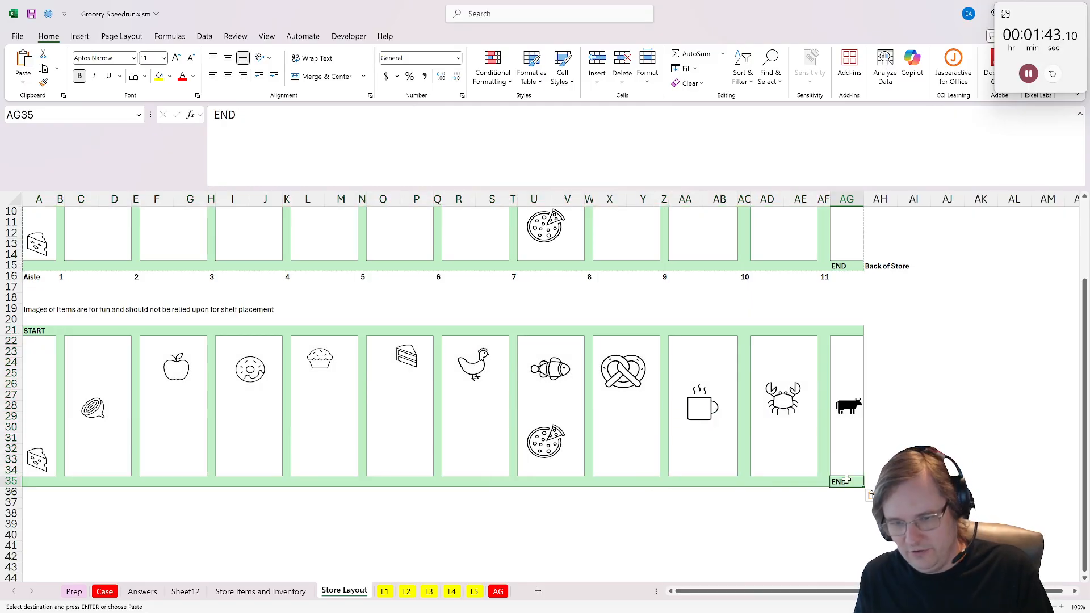
click(38, 321)
click(37, 311)
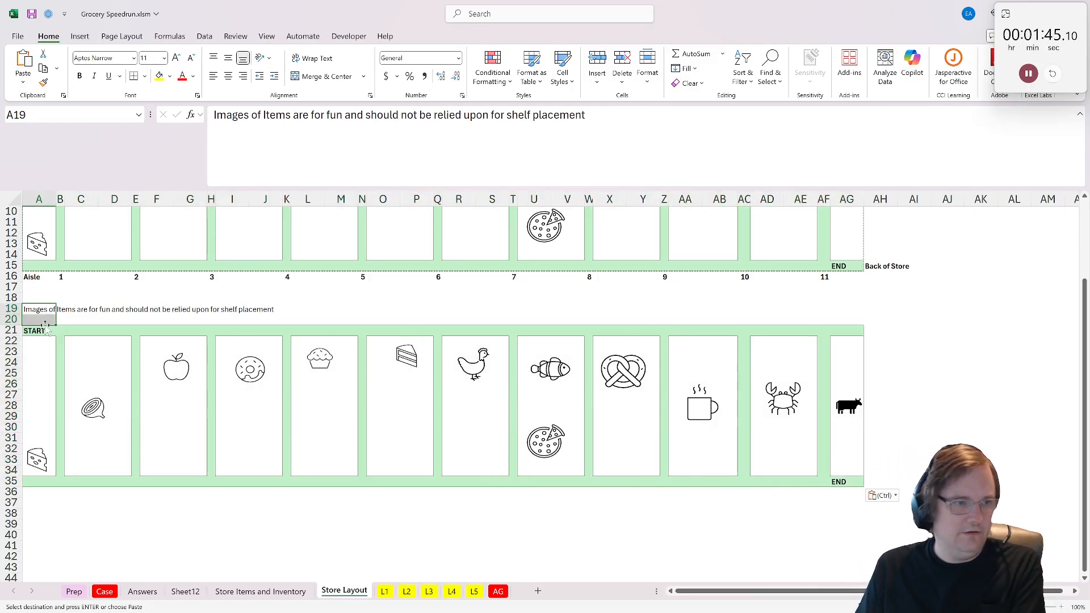
click(38, 331)
text(0)
click(627, 370)
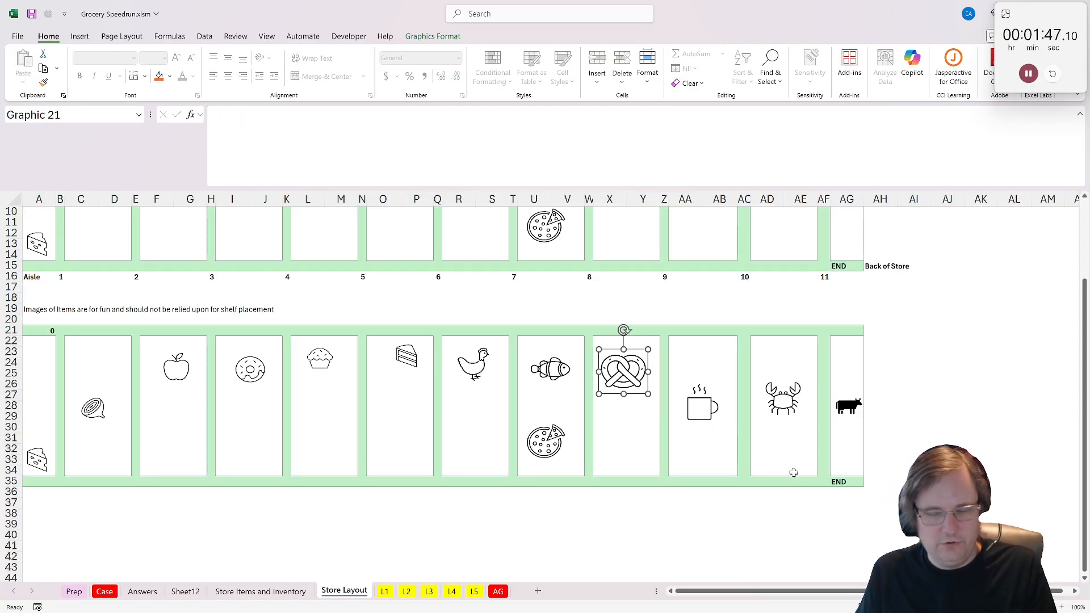
click(839, 483)
click(742, 523)
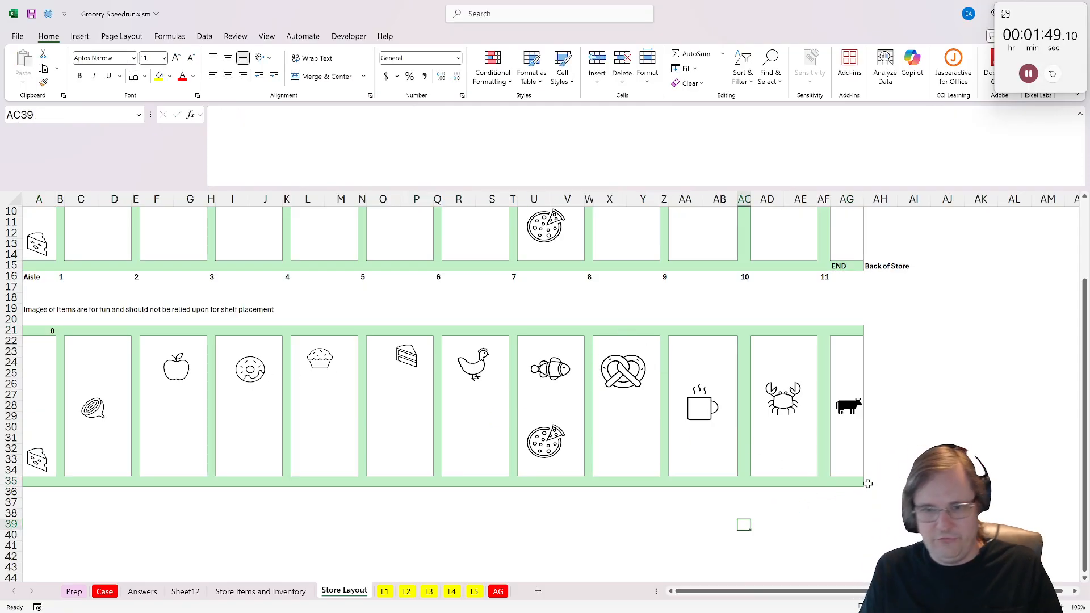
- Duplicate the prepared map A21:AG35, pasting the second copy at A38
drag(846, 480, 10, 331)
key(ctrl+c)
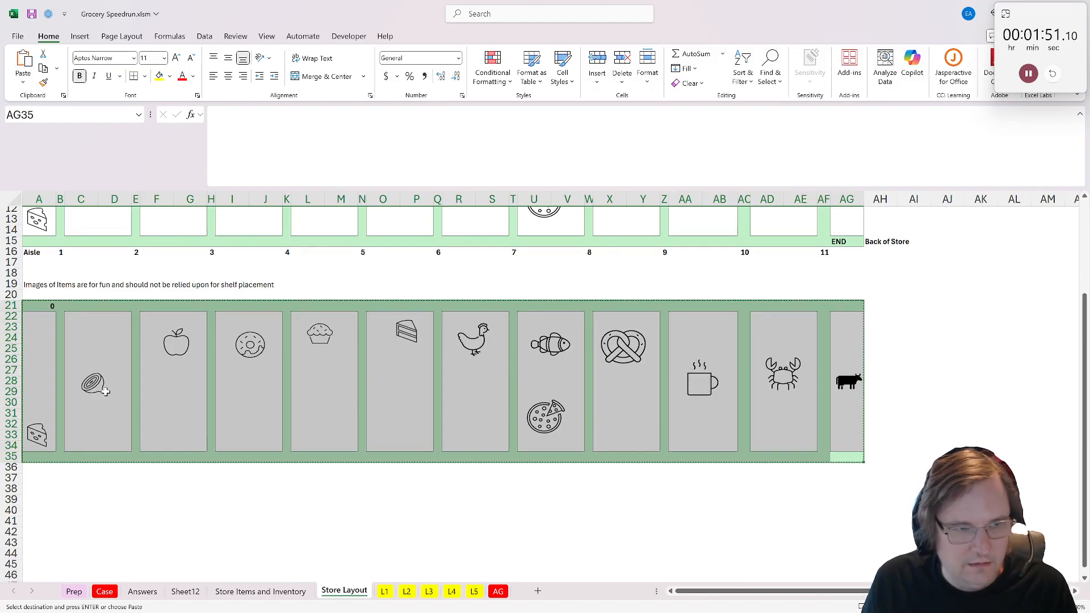
scroll(31, 511, down, 3)
click(40, 418)
key(ctrl+v)
scroll(170, 369, up, 2)
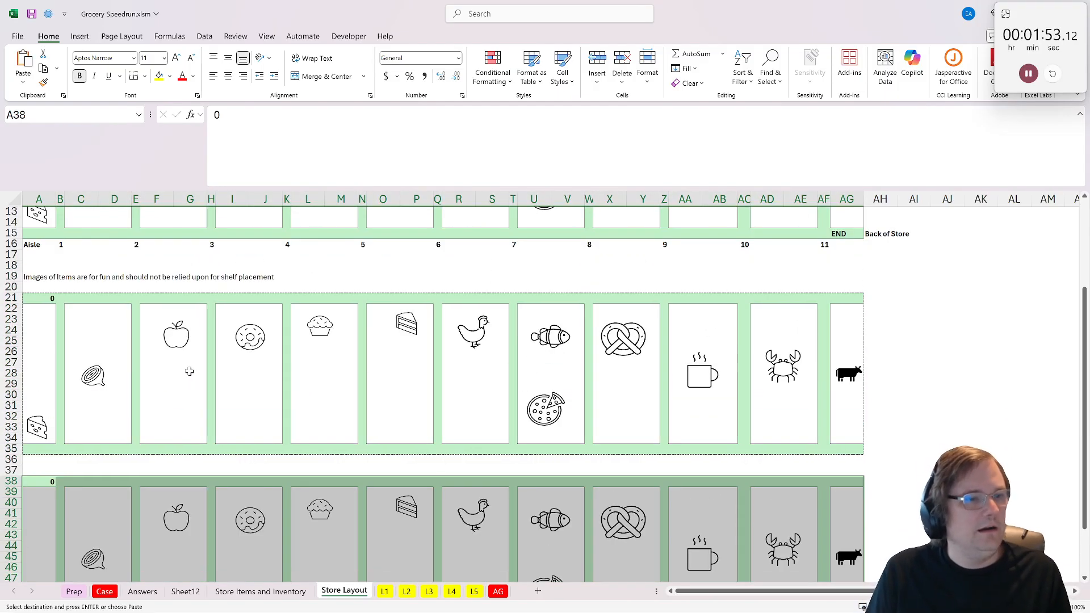
- Fill D22:AG34 of the first map copy white so only the first aisle and the outer paths stay green
click(114, 309)
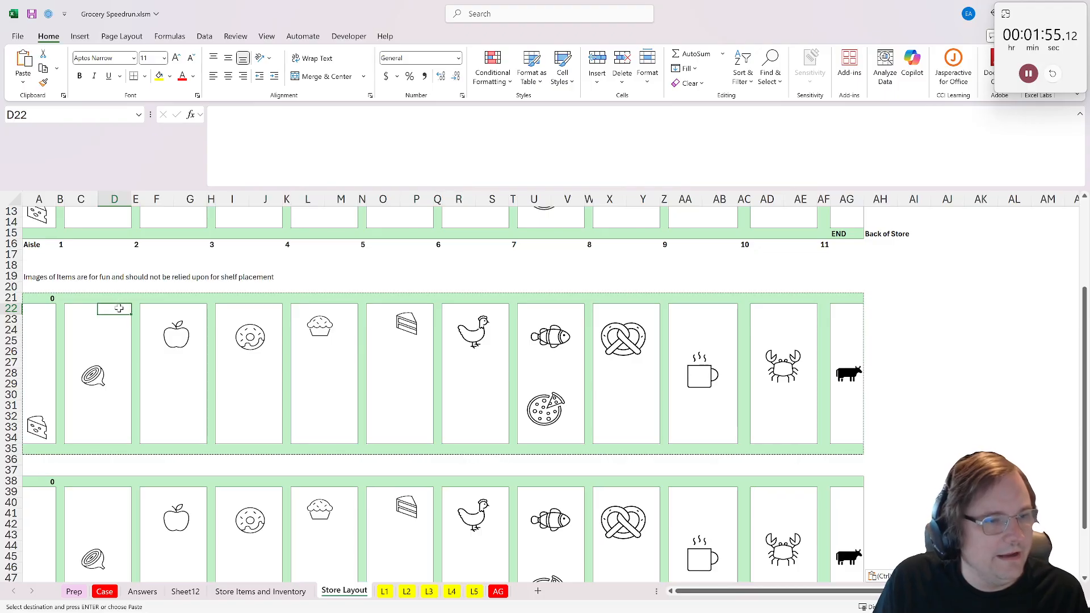
drag(111, 309, 849, 439)
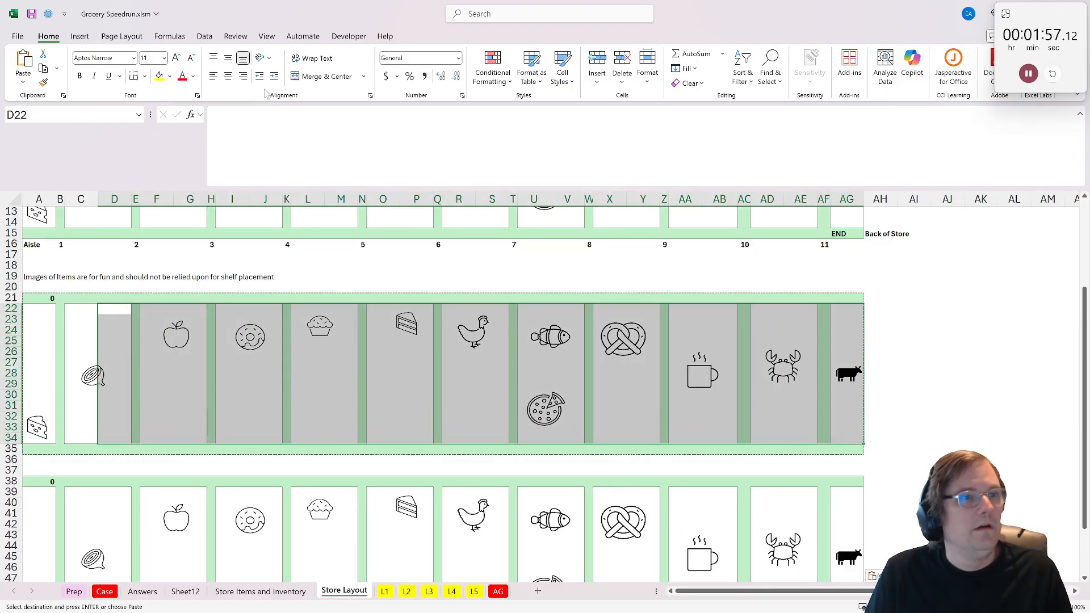
click(170, 76)
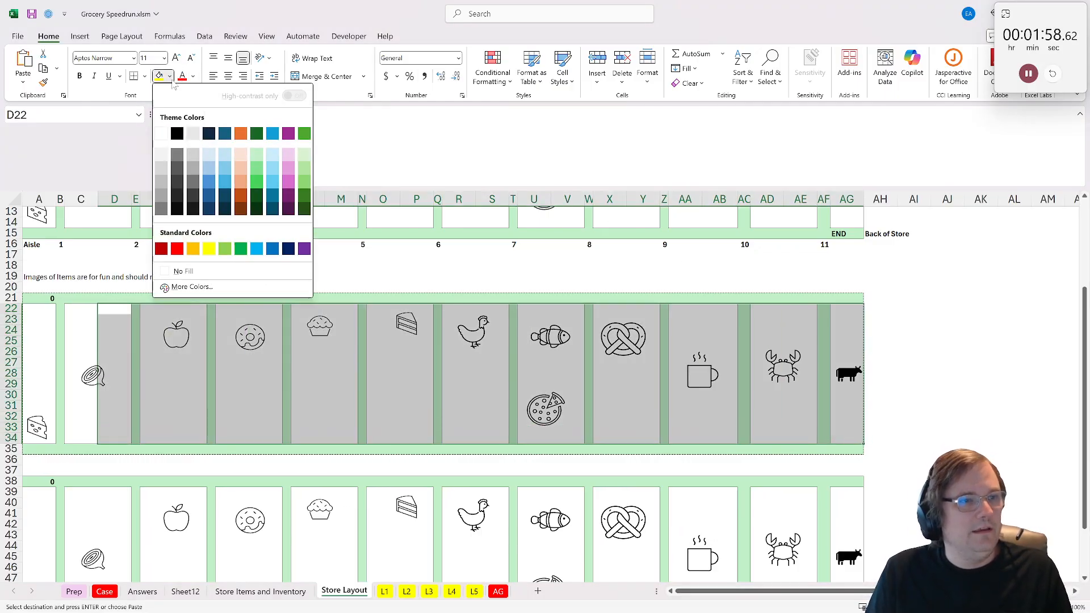
click(162, 134)
- Block paths in the second map copy by filling C37:D39, F52:G52 and I37:AI43 white
scroll(82, 374, down, 4)
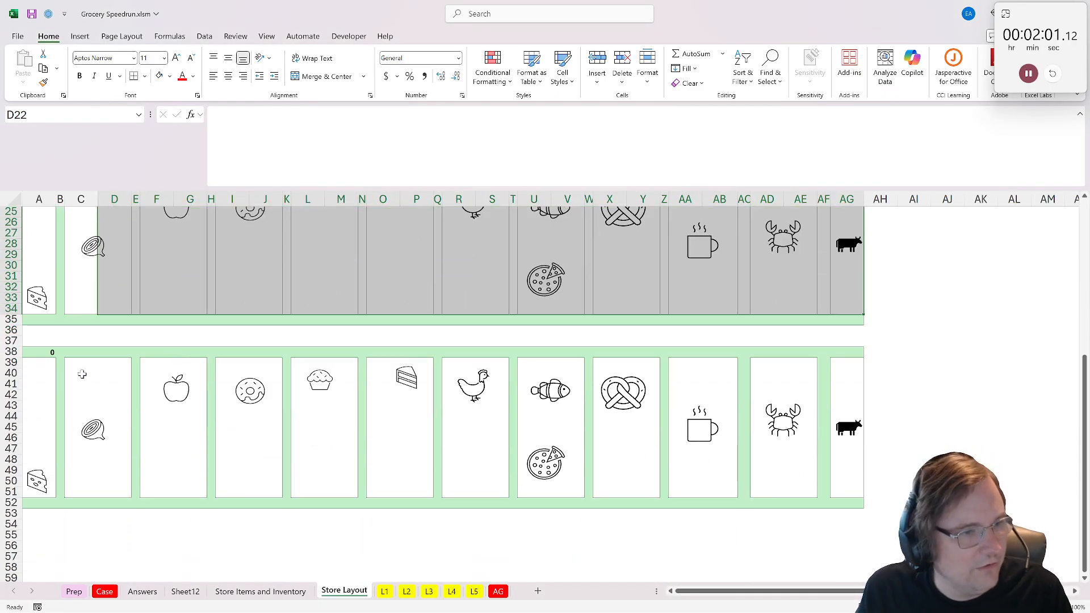
drag(83, 342, 122, 364)
click(160, 77)
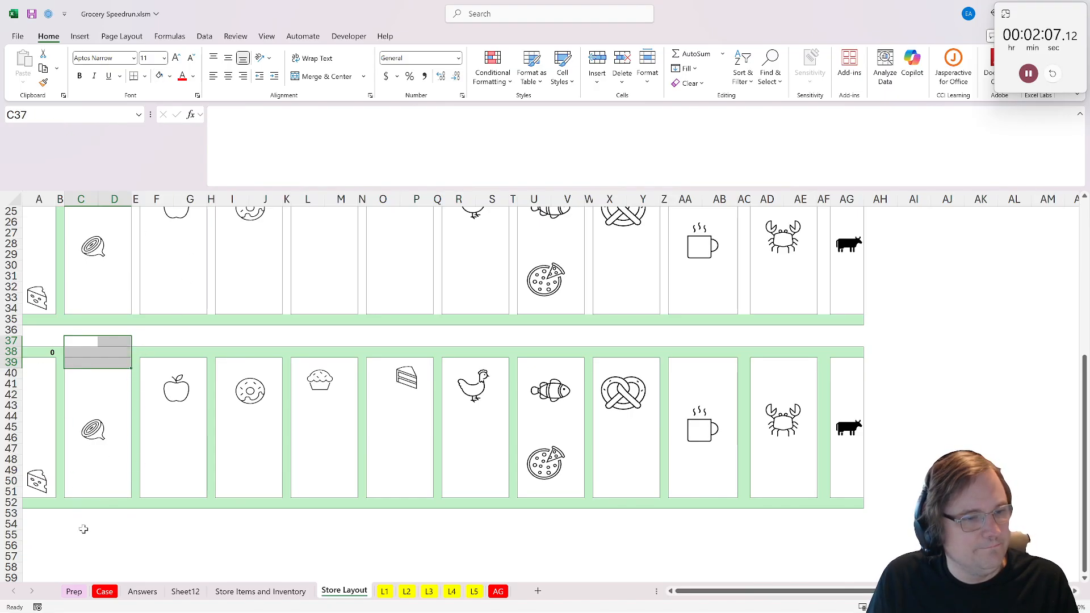
drag(154, 342, 175, 363)
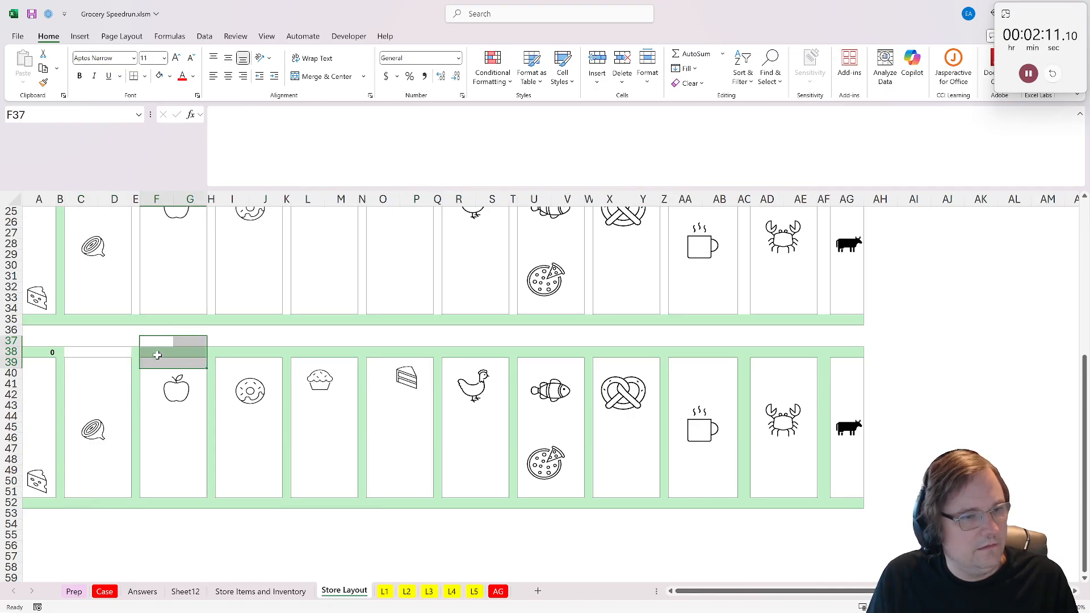
drag(190, 505, 155, 504)
click(158, 80)
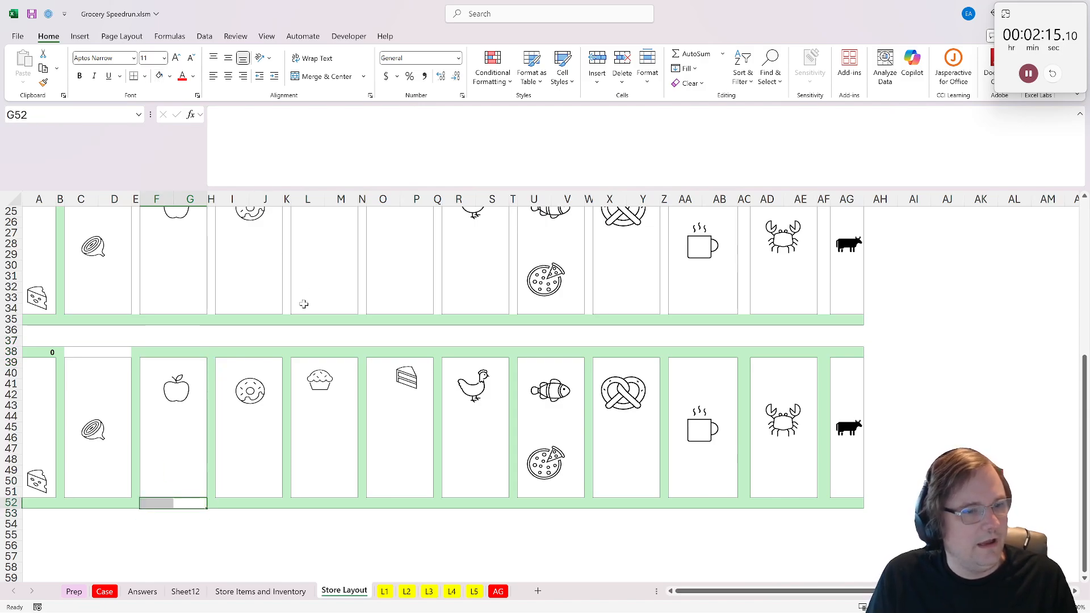
click(252, 415)
drag(236, 341, 862, 364)
click(160, 77)
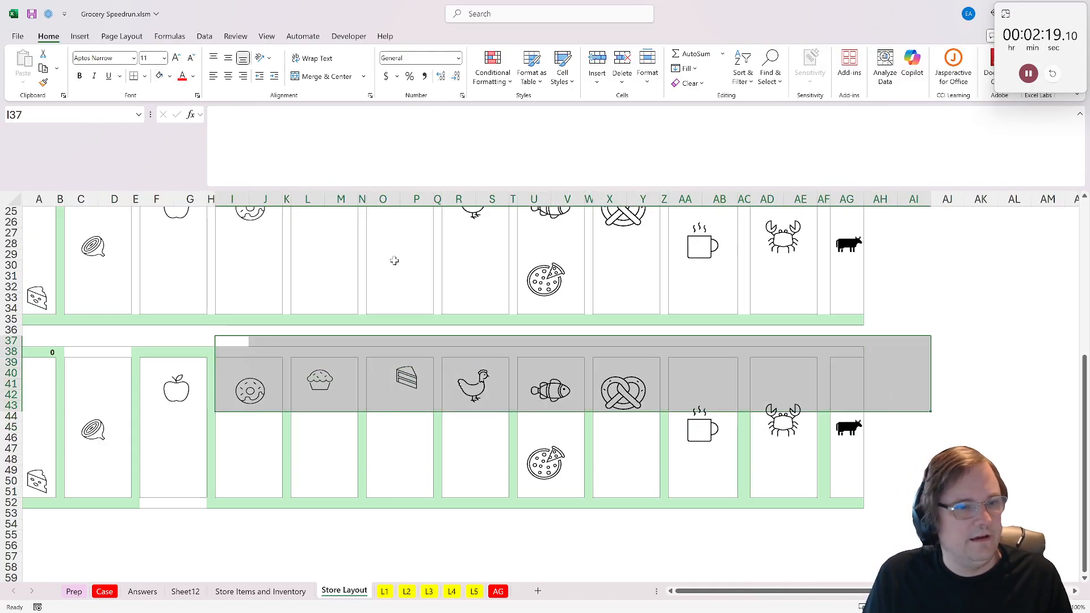
click(383, 308)
- Run the maze_solver_color_no_diagonal macro on the first map copy, A21:AG35
click(40, 352)
scroll(39, 352, up, 4)
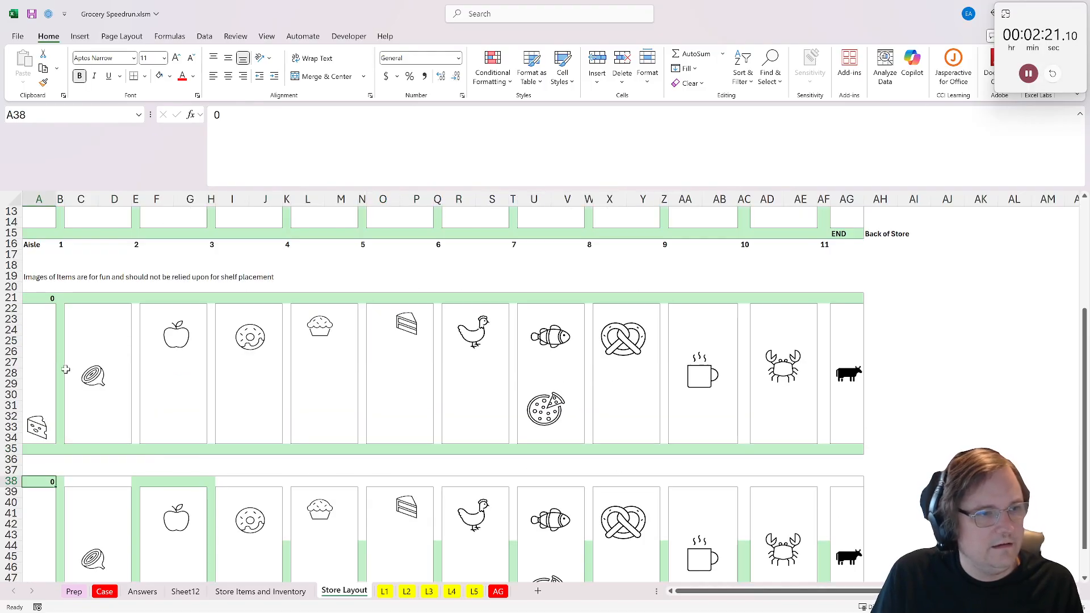
drag(48, 300, 849, 450)
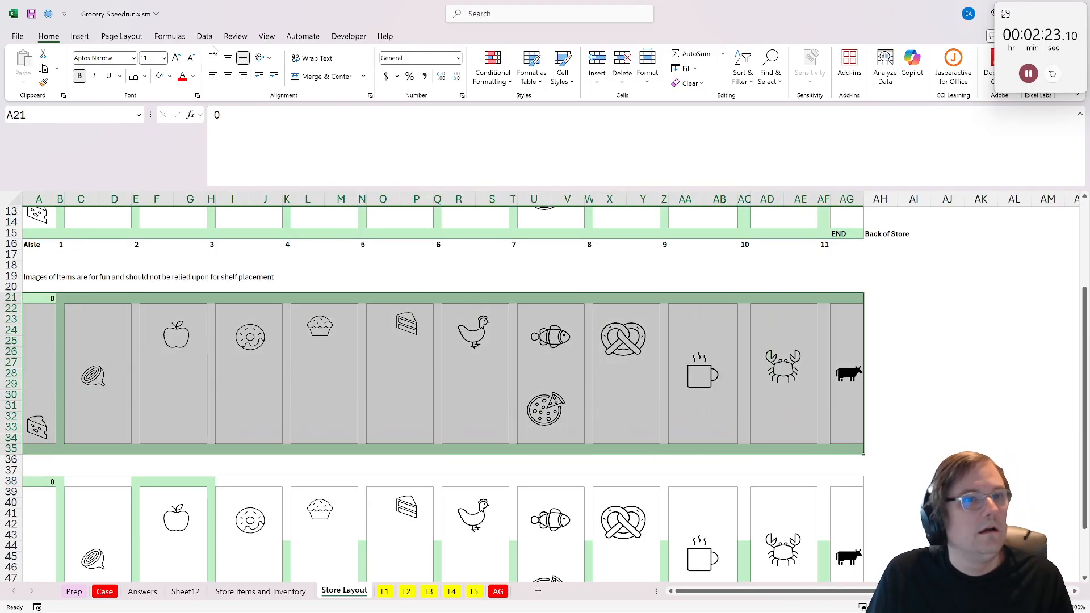
click(348, 36)
click(49, 65)
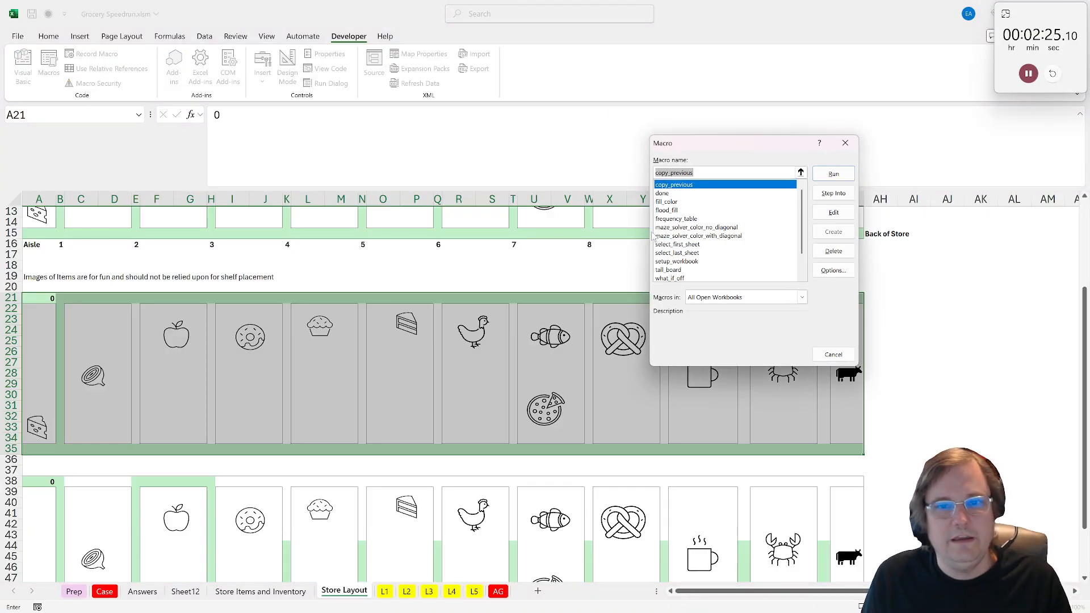
click(717, 227)
click(833, 174)
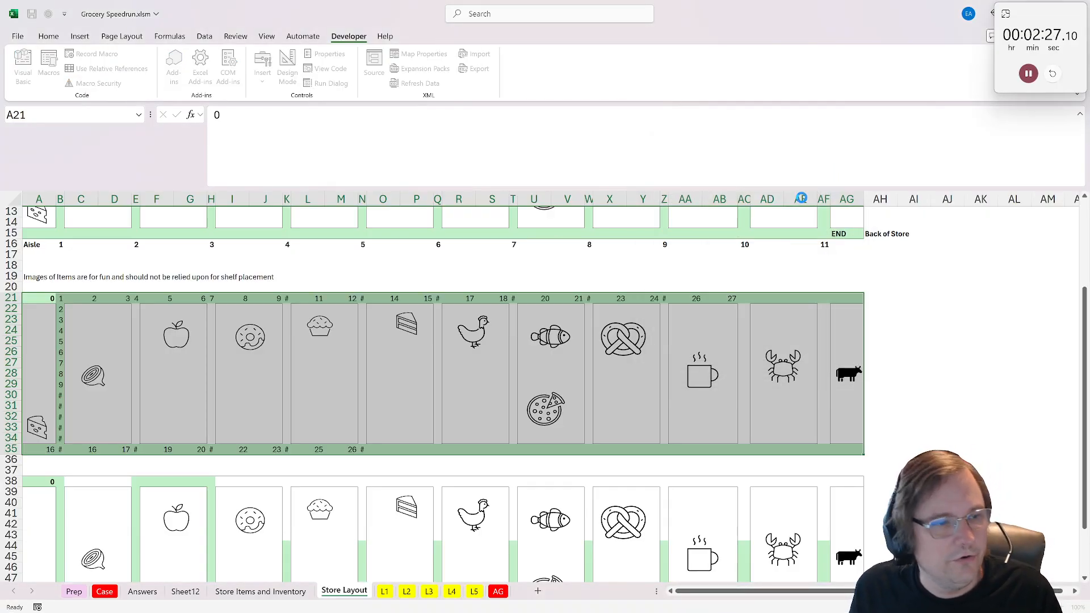
- Run the maze_solver_color_no_diagonal macro on the second map copy, A38:AG52
scroll(322, 334, down, 2)
click(40, 247)
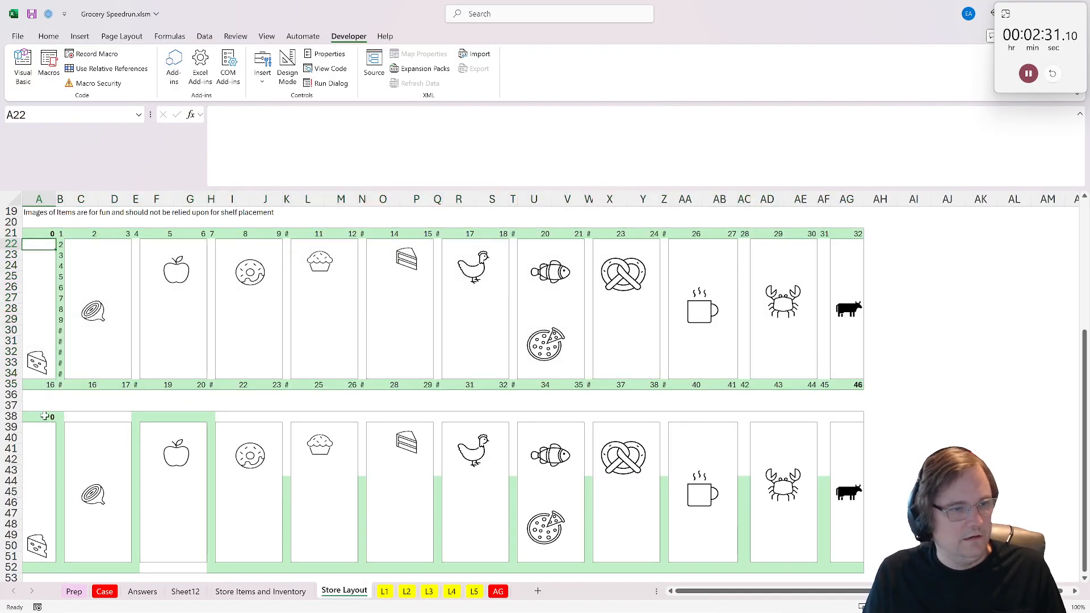
drag(35, 422, 853, 568)
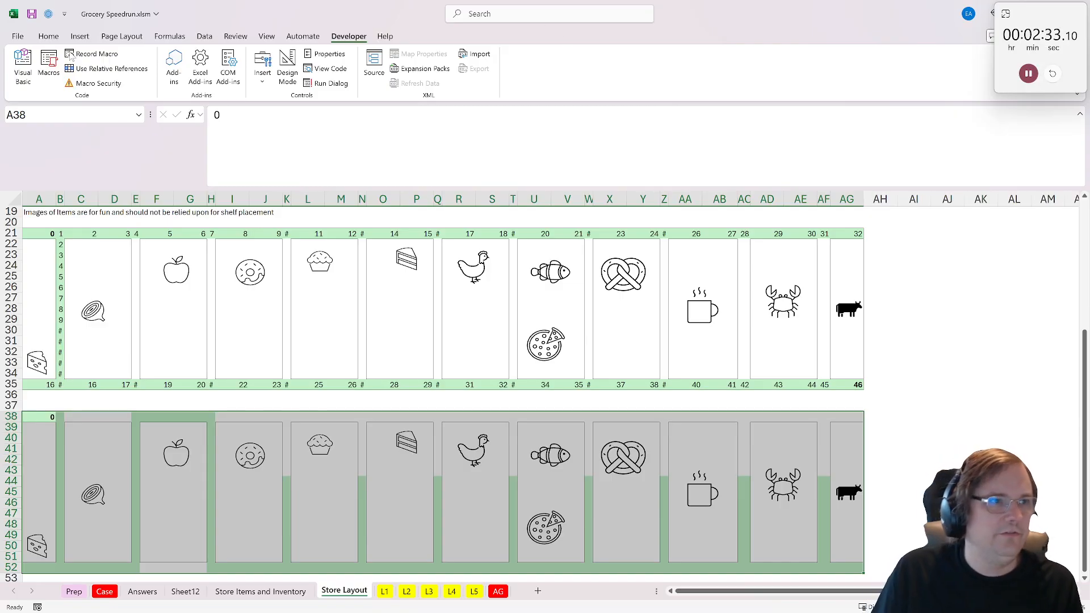
click(48, 65)
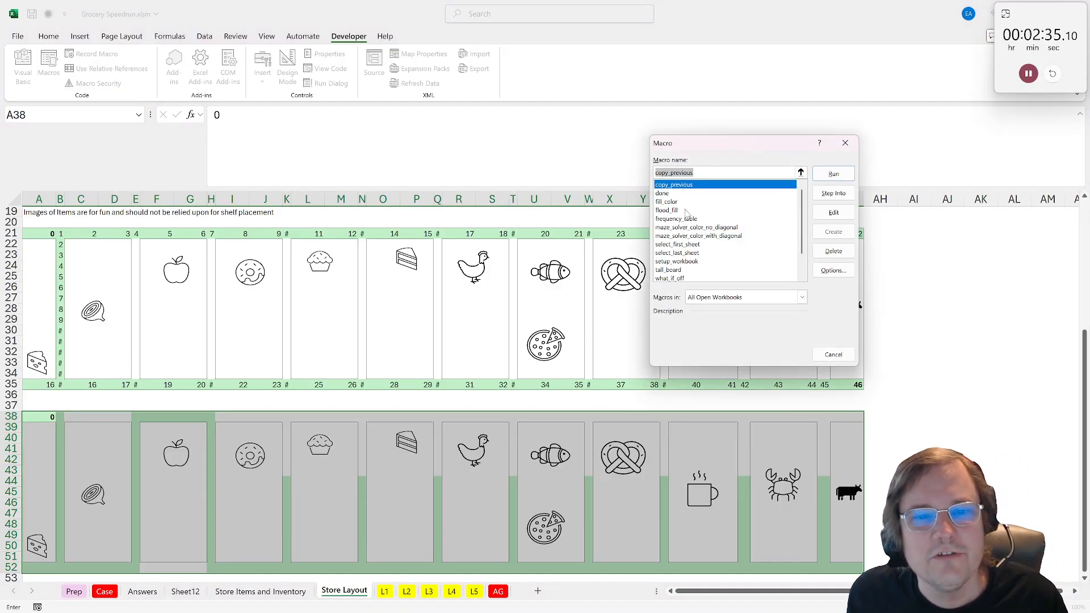
click(684, 228)
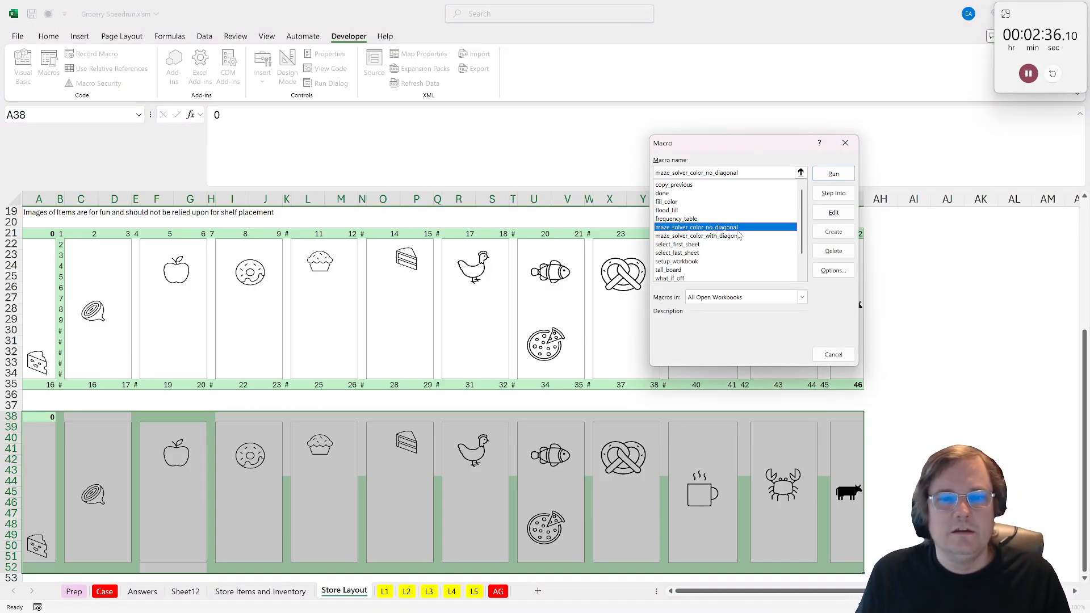
click(833, 175)
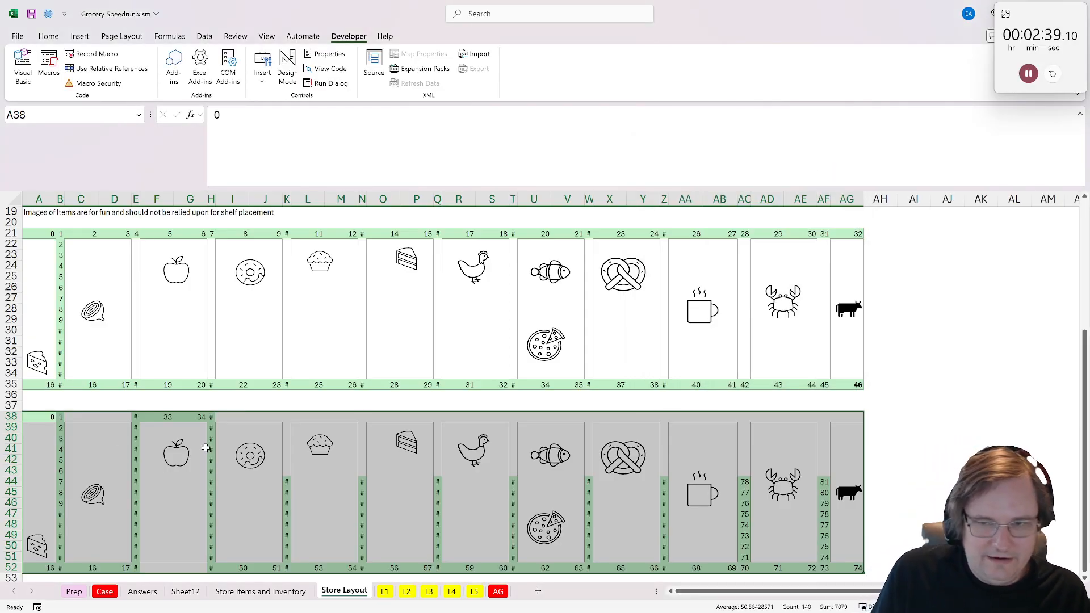
- Copy the two end-cell distances in AG35:AG52 and paste them at J22 on the L3 sheet
drag(849, 385, 863, 570)
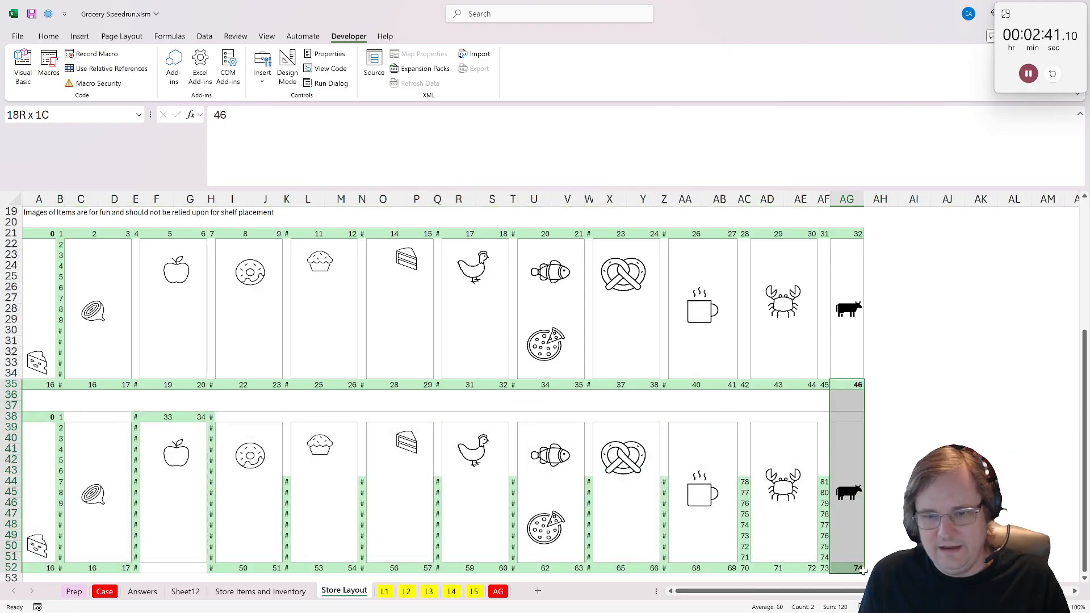
key(ctrl+c)
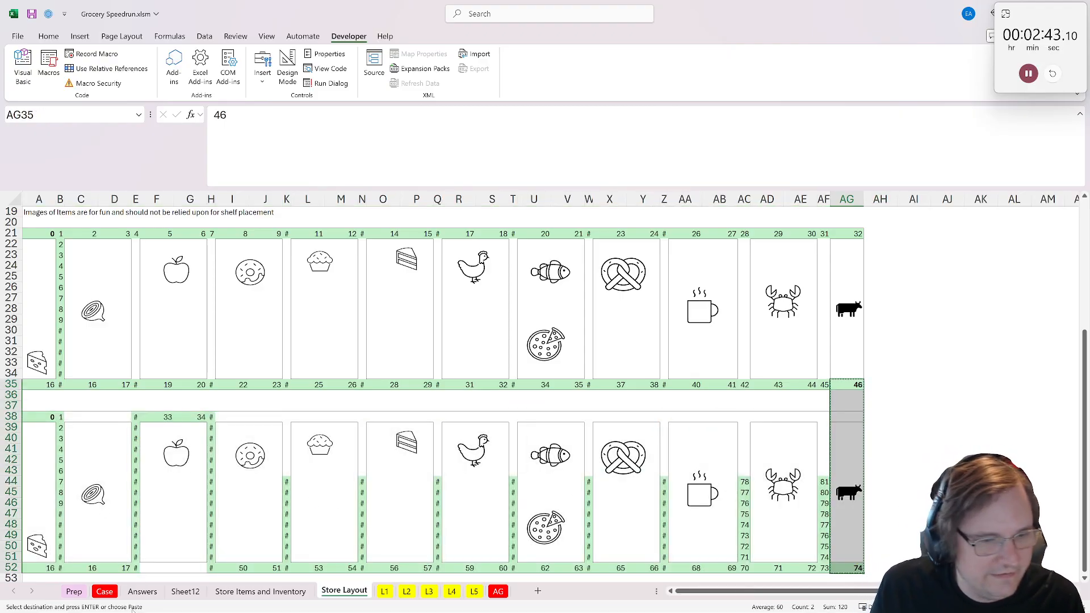
click(407, 591)
click(429, 591)
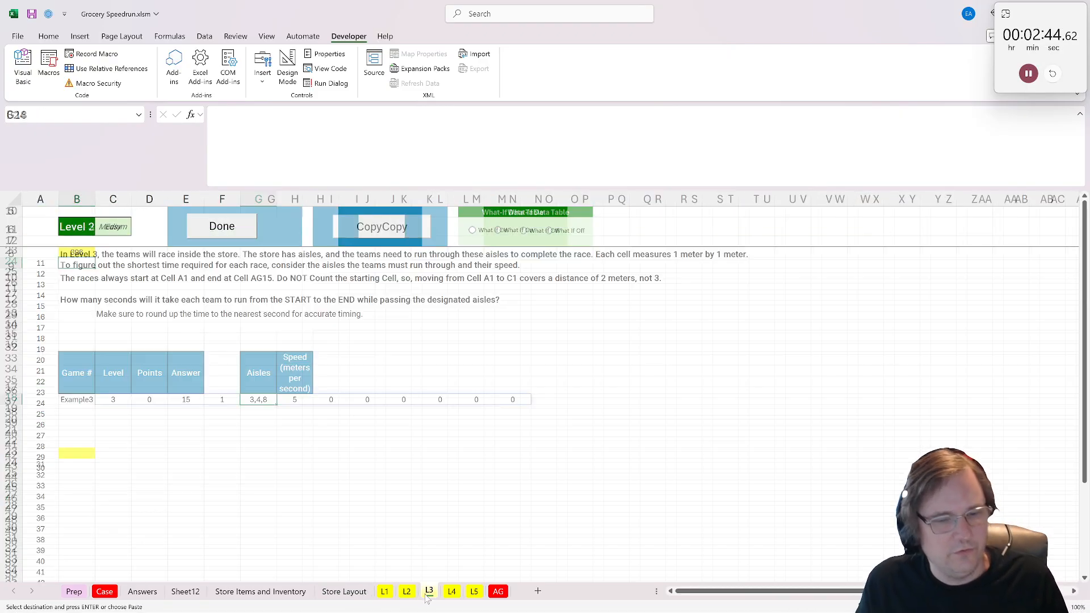
click(365, 444)
key(ctrl+v)
scroll(233, 455, down, 3)
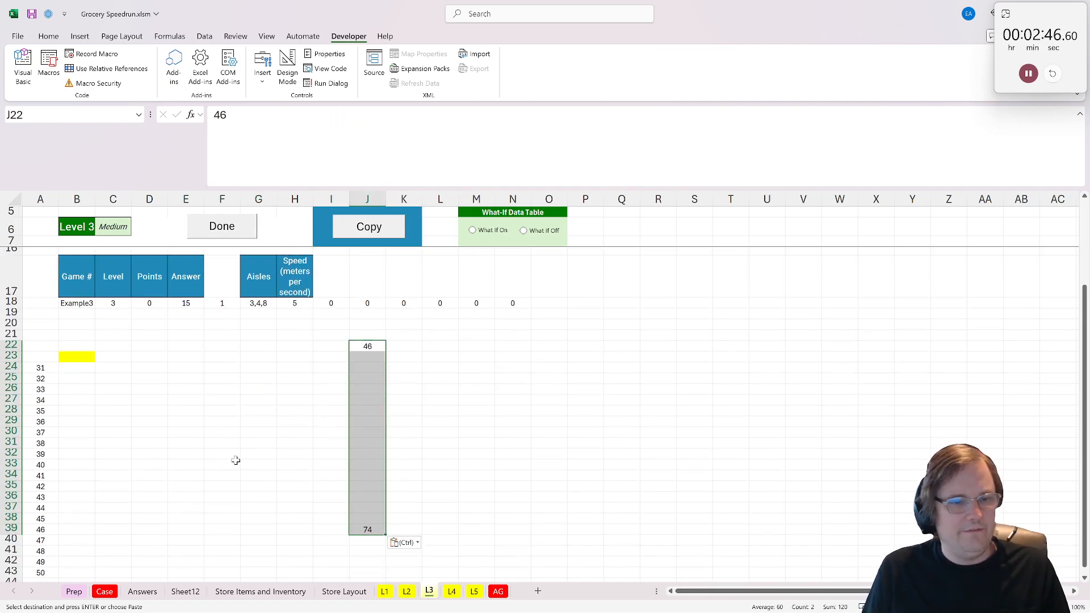
- Enter aisle counts 1 and 3 in I22 and I23, and move the second pasted distance from J39 to J23
click(339, 344)
text(1)
key(Return)
text(3)
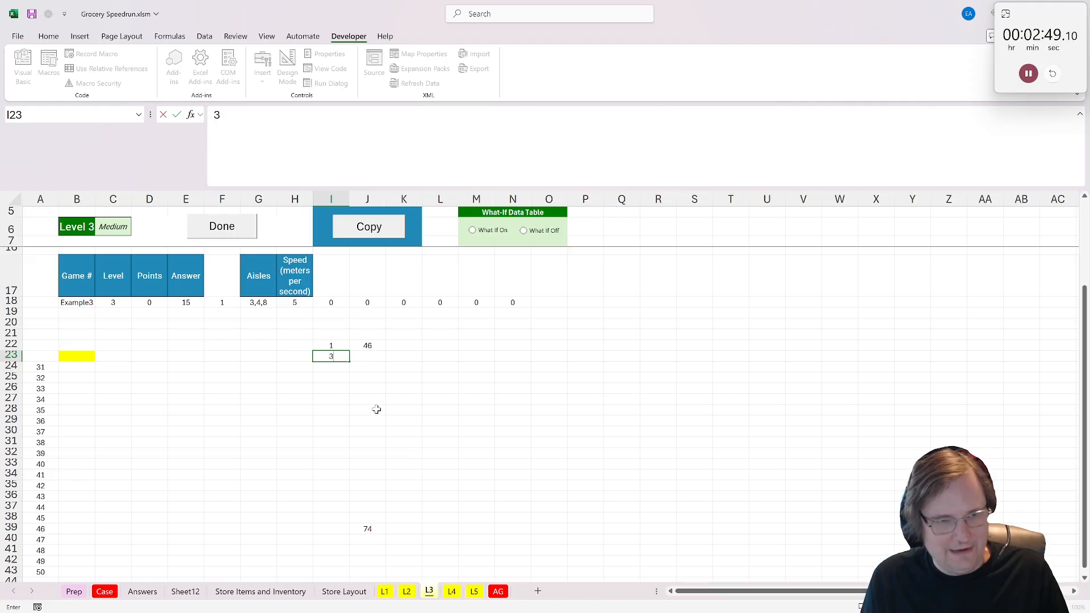
click(377, 409)
click(364, 528)
drag(386, 529, 387, 356)
key(Left)
key(Down)
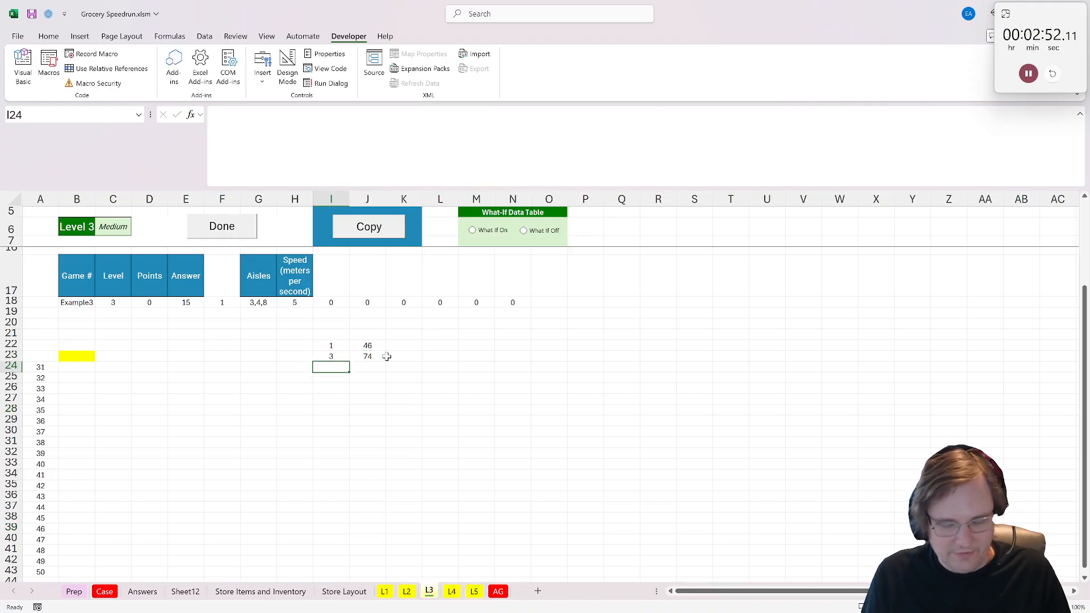
- Continue the aisle counts from I24 to I27 with a formula adding 2 to the cell above
text(=)
click(338, 356)
key(ctrl+Return)
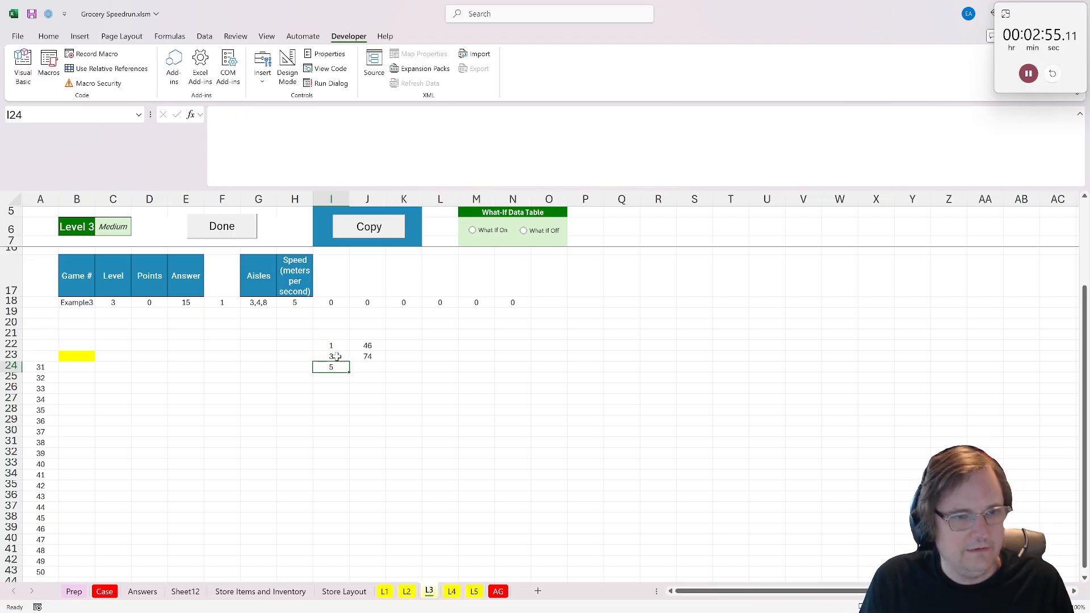
key(ctrl+c)
key(Down)
key(ctrl+v)
key(Down)
key(ctrl+v)
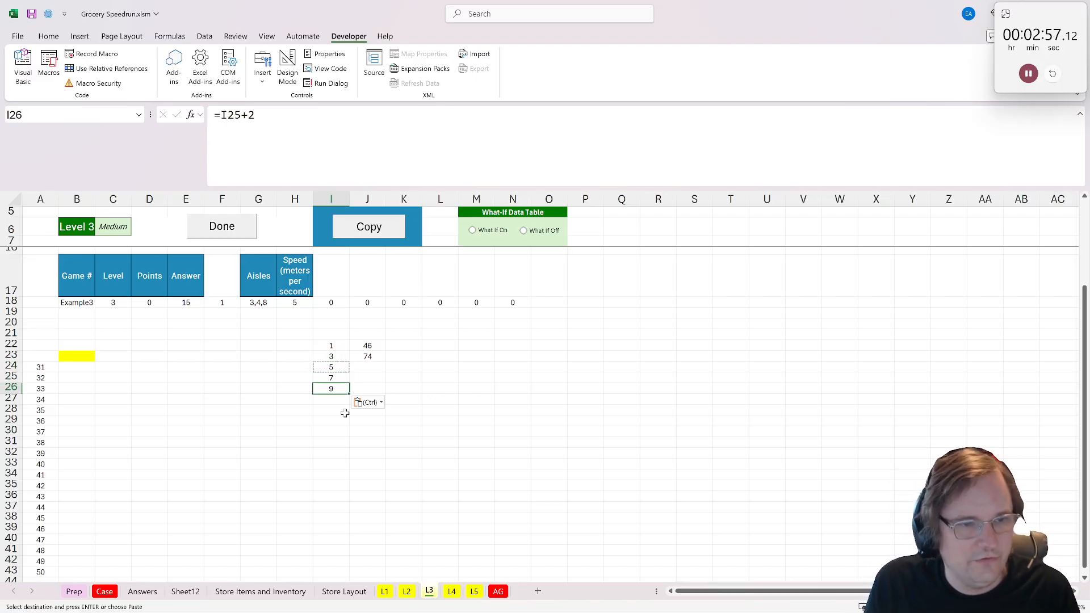
key(Down)
key(ctrl+v)
- Enter the formula =J23-J22+J23 in J24 to extend the distance series by the previous increment
click(369, 370)
text(=)
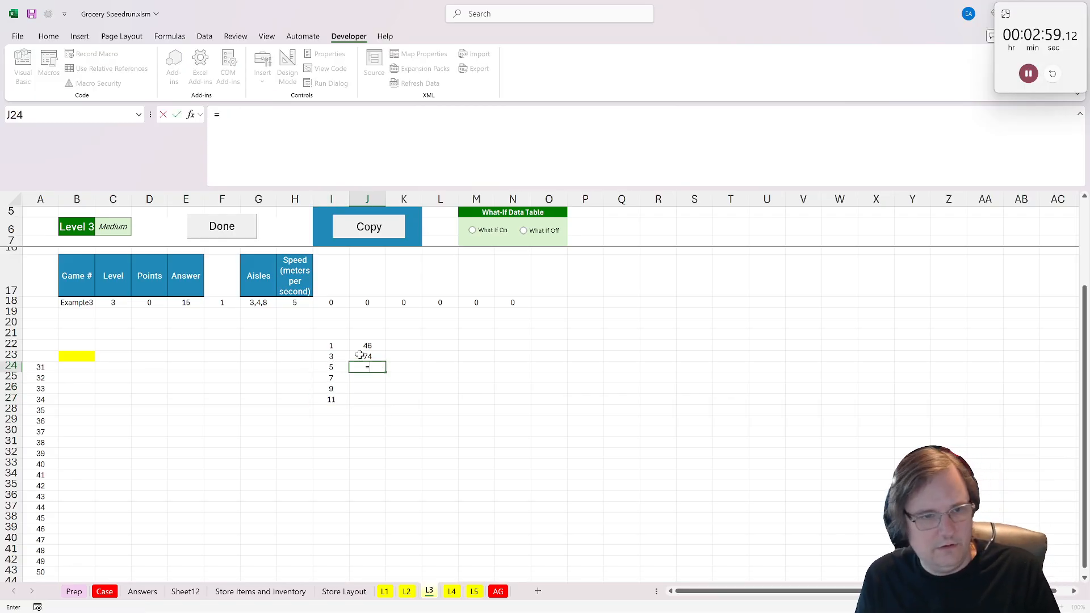
click(368, 356)
text(-)
click(369, 335)
click(370, 345)
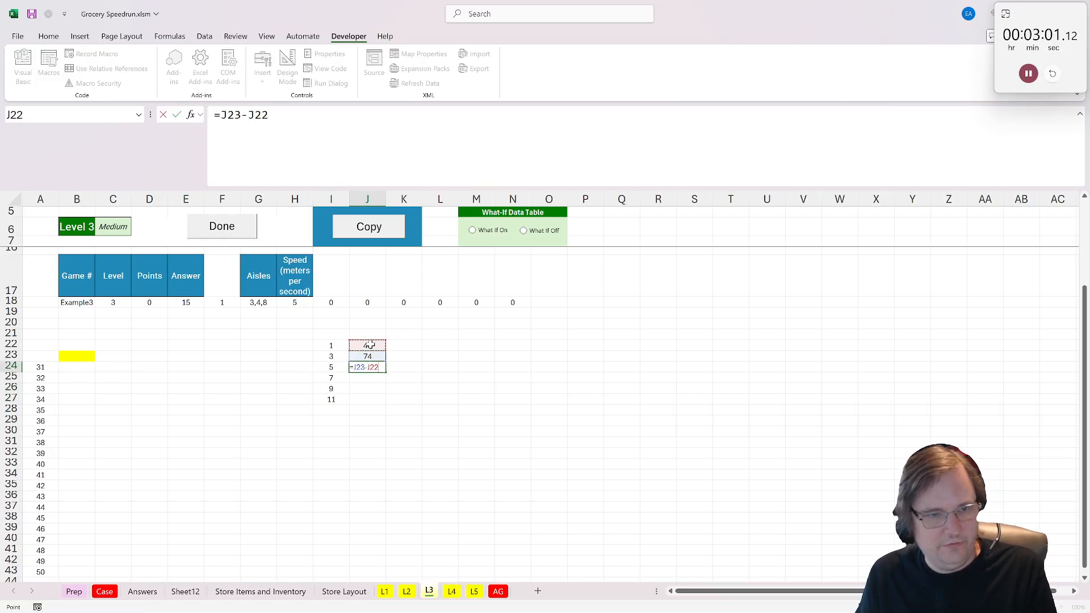
text(+)
click(367, 356)
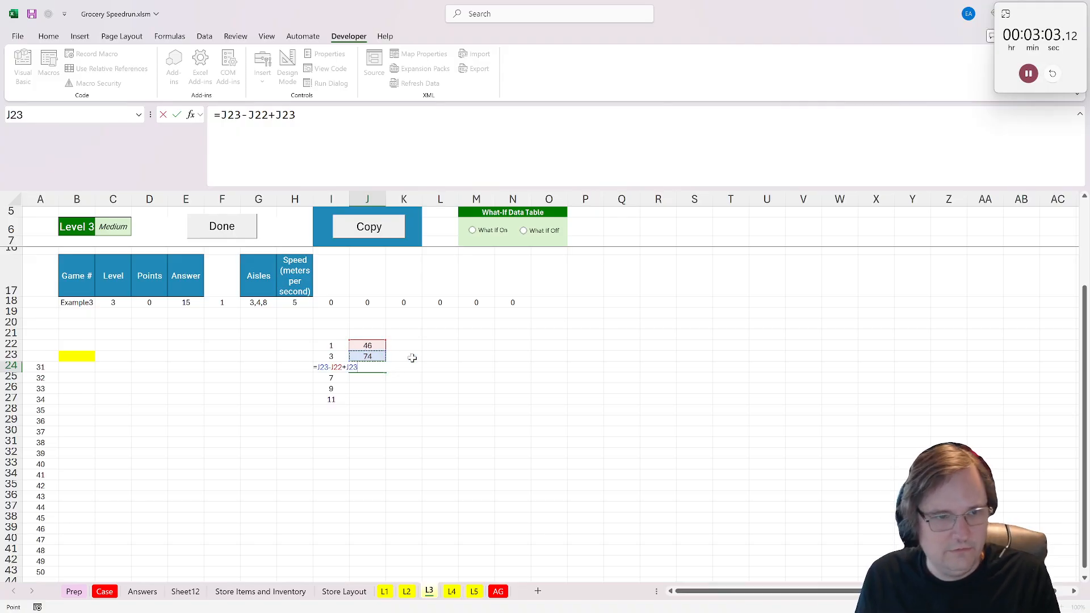
key(Return)
- Copy the distance formula from J24 down through J27
click(381, 367)
key(ctrl+c)
drag(376, 367, 367, 399)
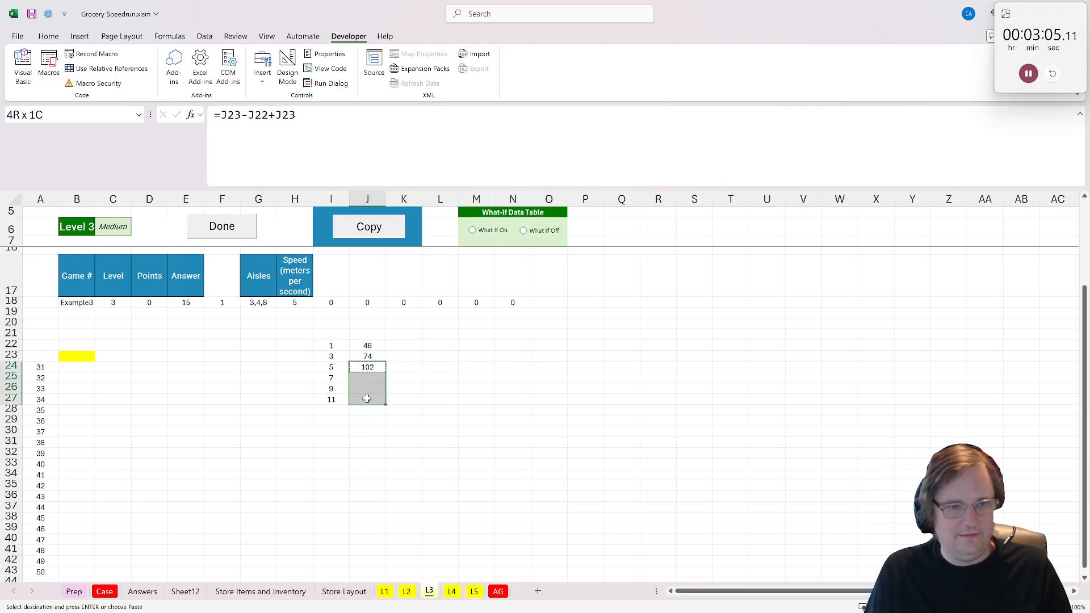
key(ctrl+v)
click(63, 358)
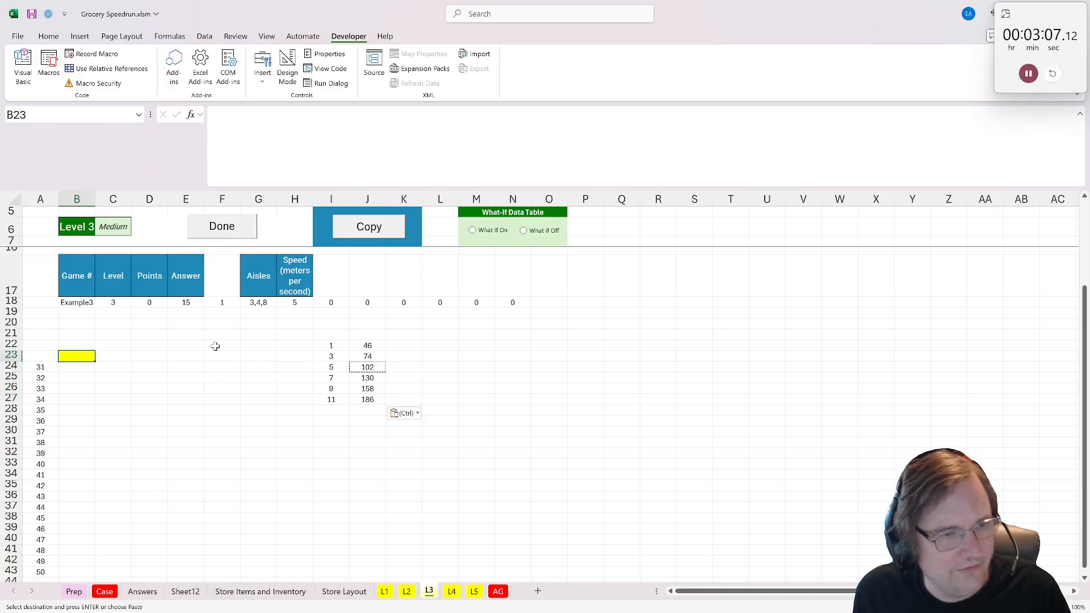
- Split the comma-separated aisle list with =xtextsplit(G18,",") in G19
click(244, 312)
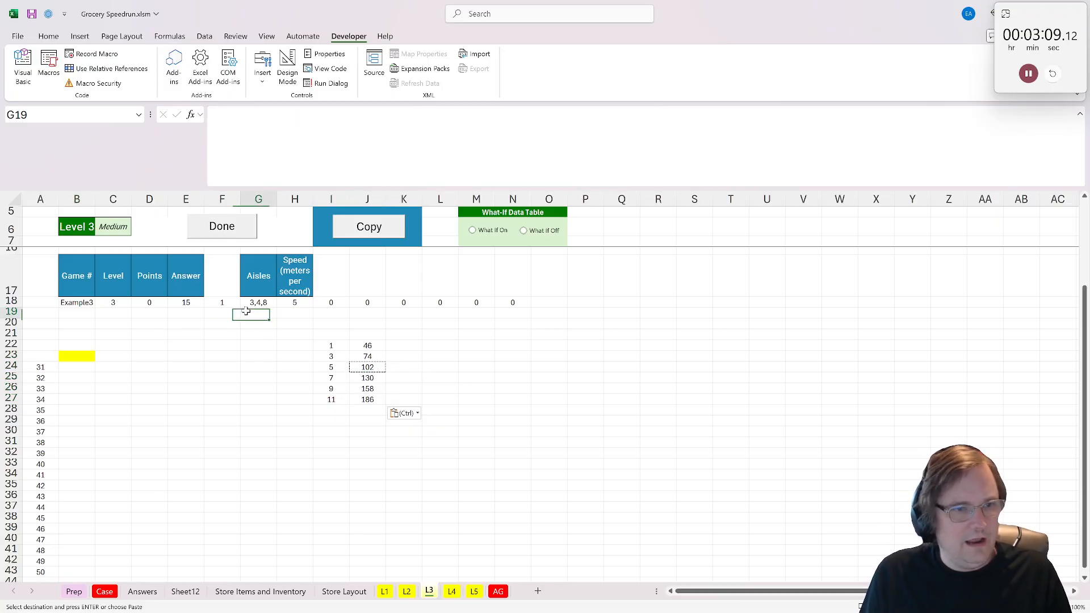
text(=xl)
key(BackSpace)
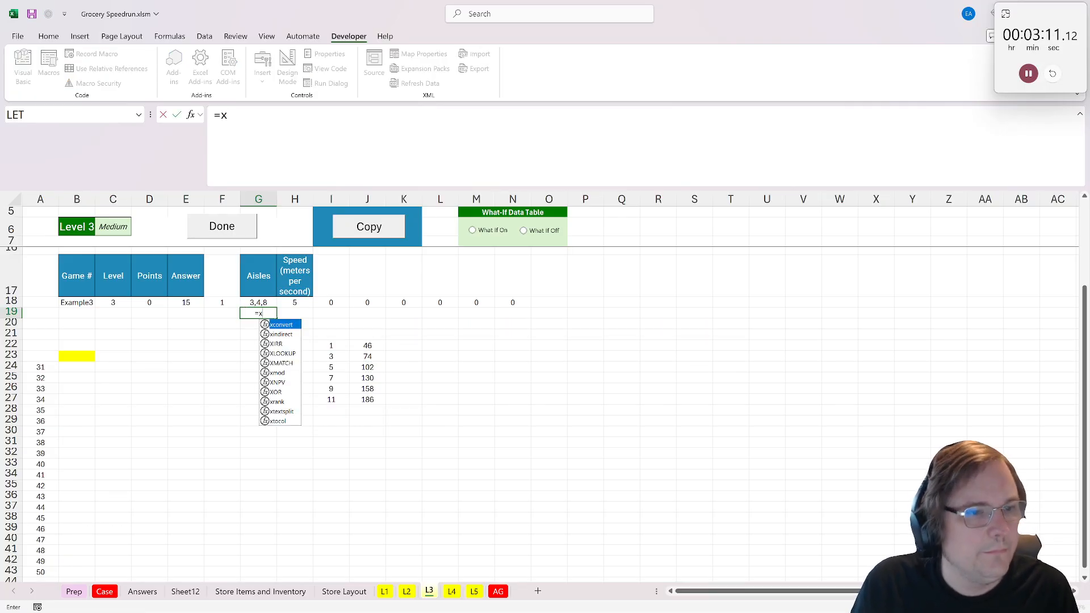
text(t)
key(Tab)
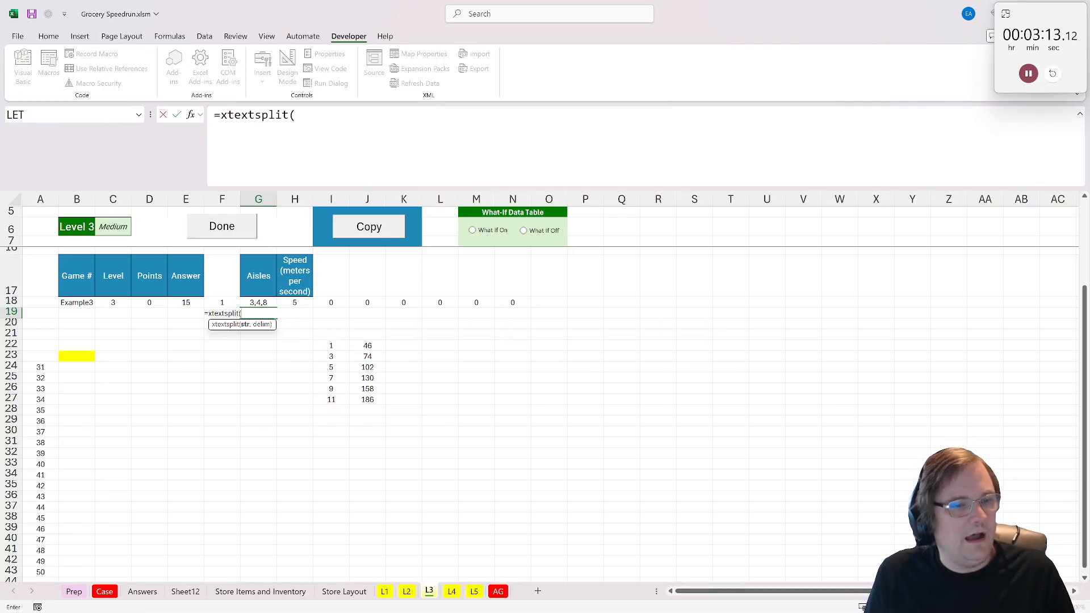
click(255, 303)
text(,)
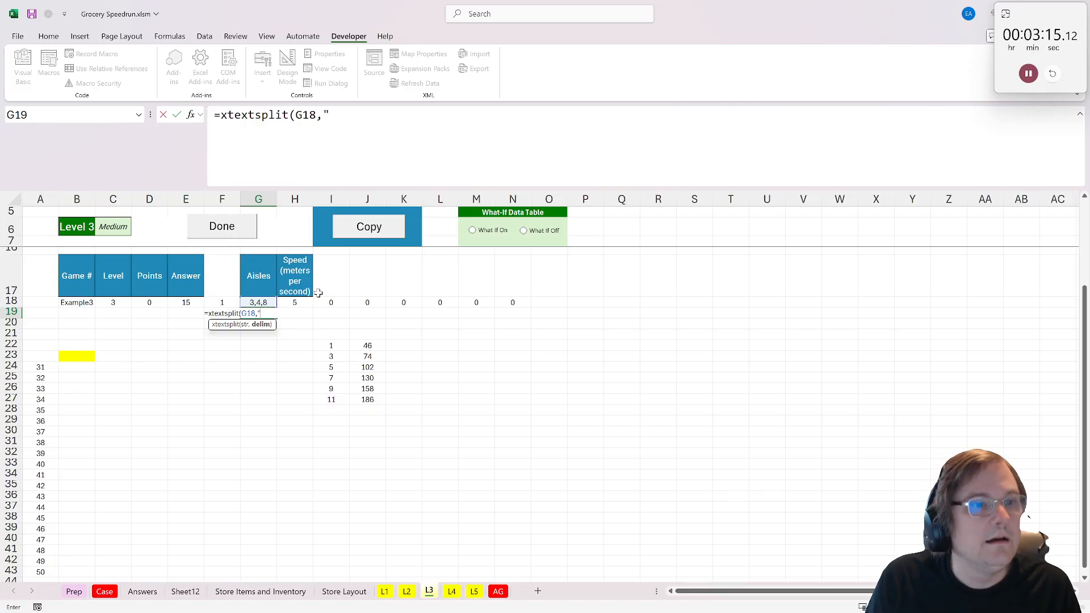
text(","))
key(ctrl+Return)
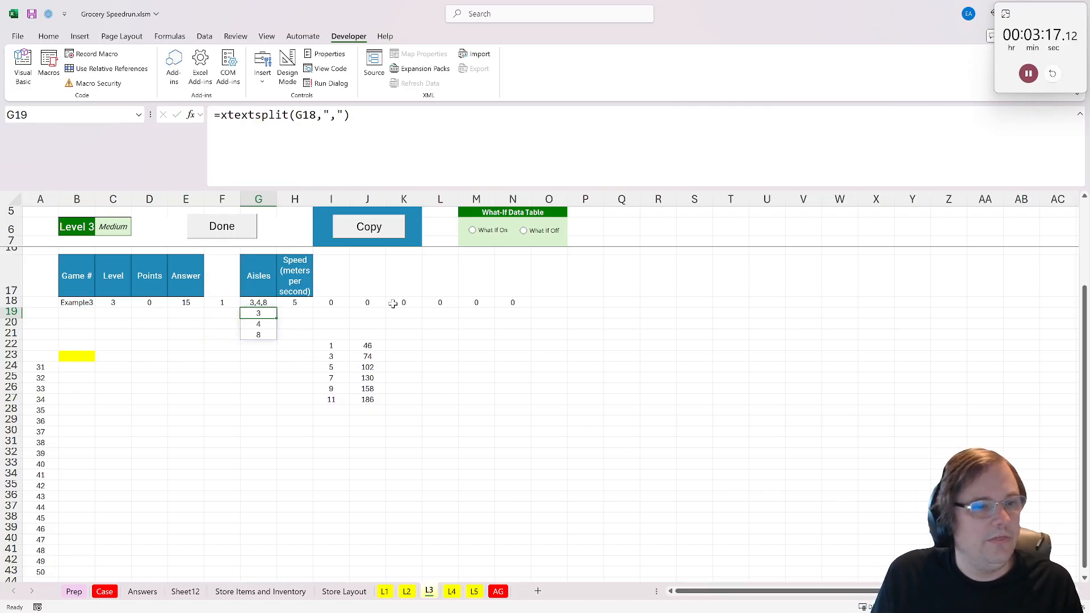
- Wrap the split formula in G19 in ROWS to count the aisles, and copy the cell
key(F2)
key(Home)
key(Right)
text(rows()
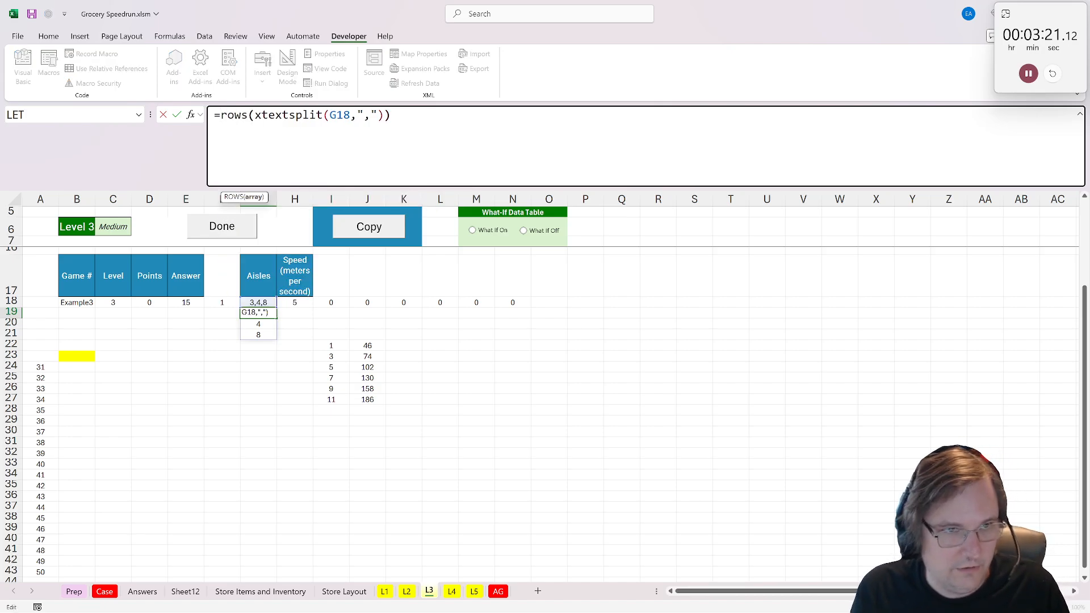
key(ctrl+Return)
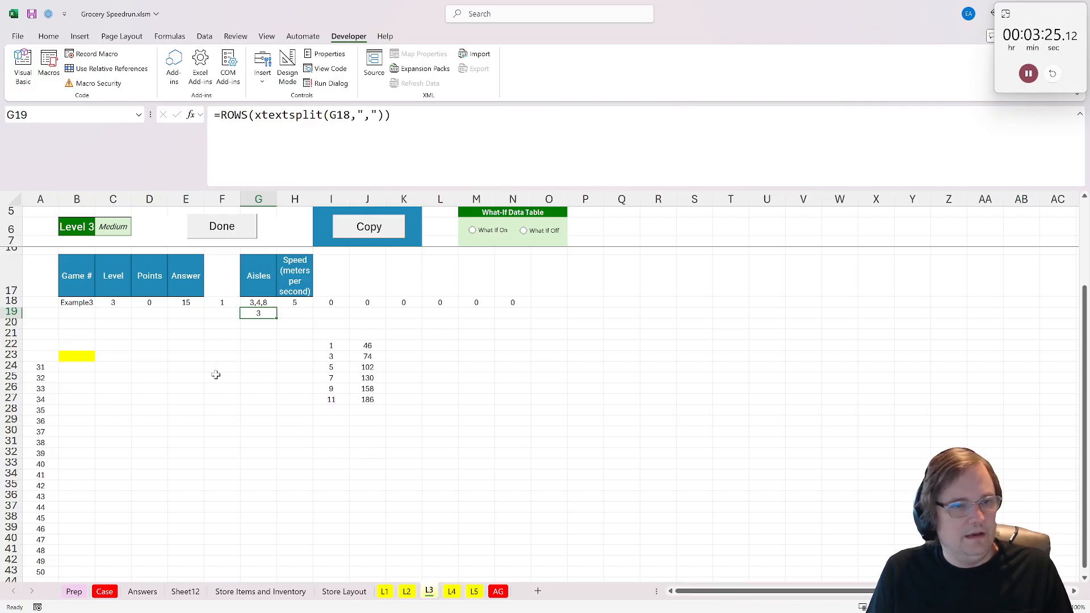
key(ctrl+c)
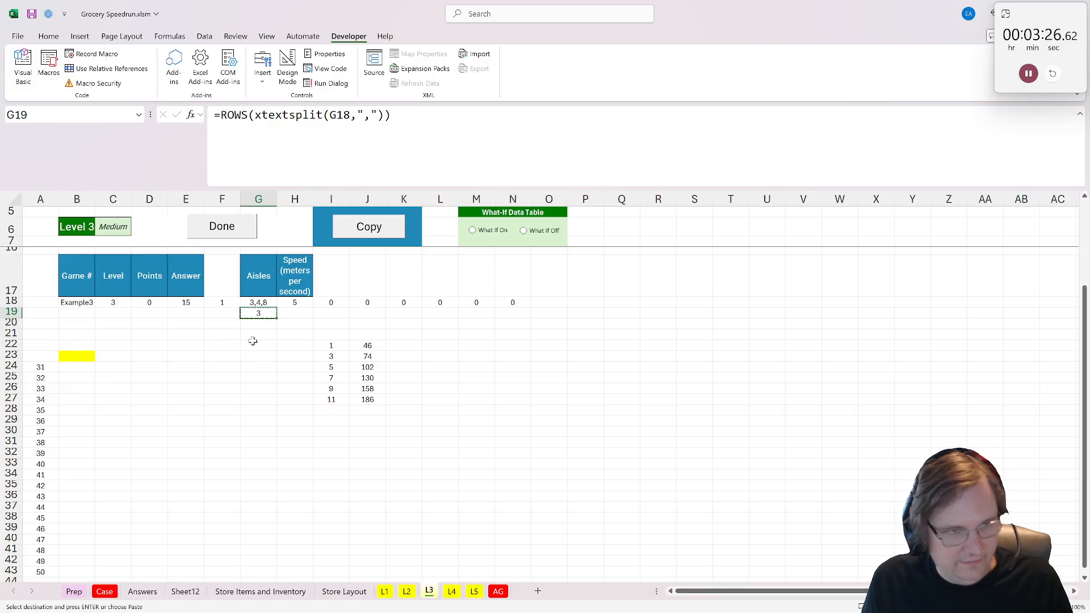
- Label F19 as Aisles and F20 as Meters
click(224, 312)
text(Aisles)
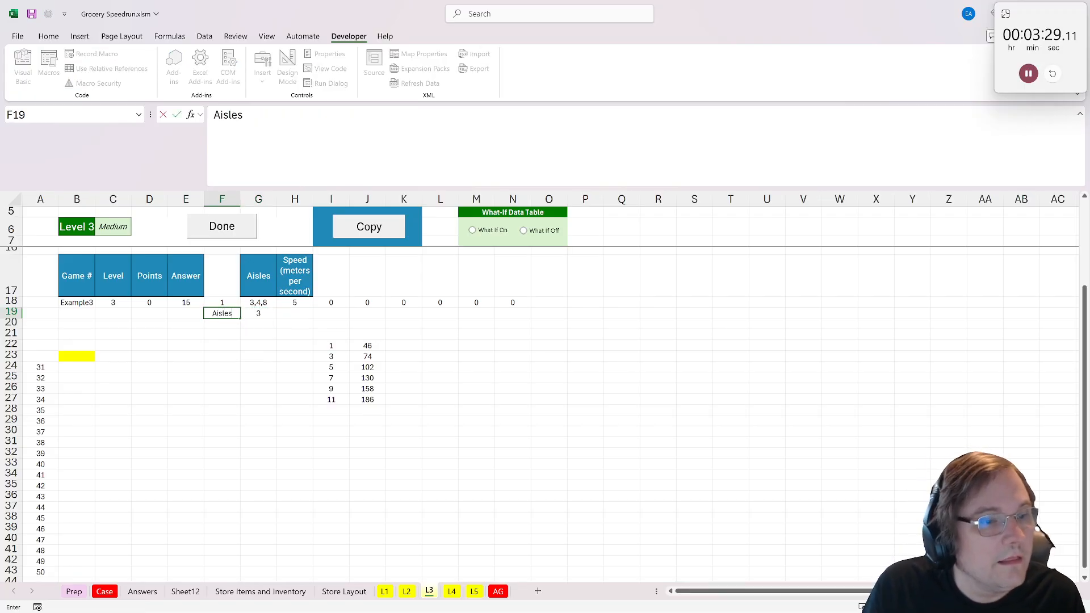
key(Return)
text(Mew)
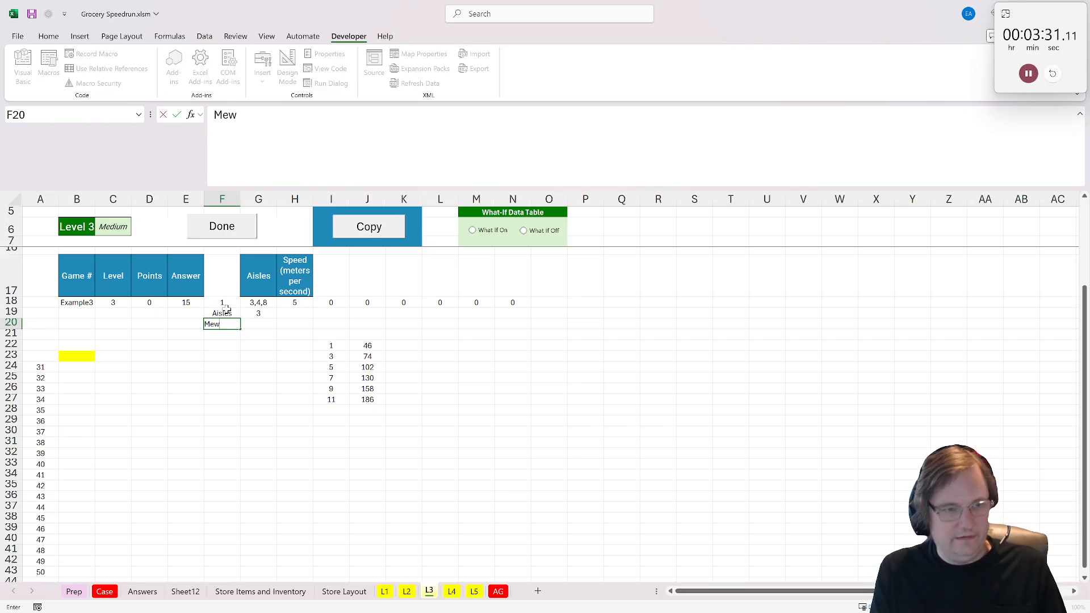
text(rs)
key(Return)
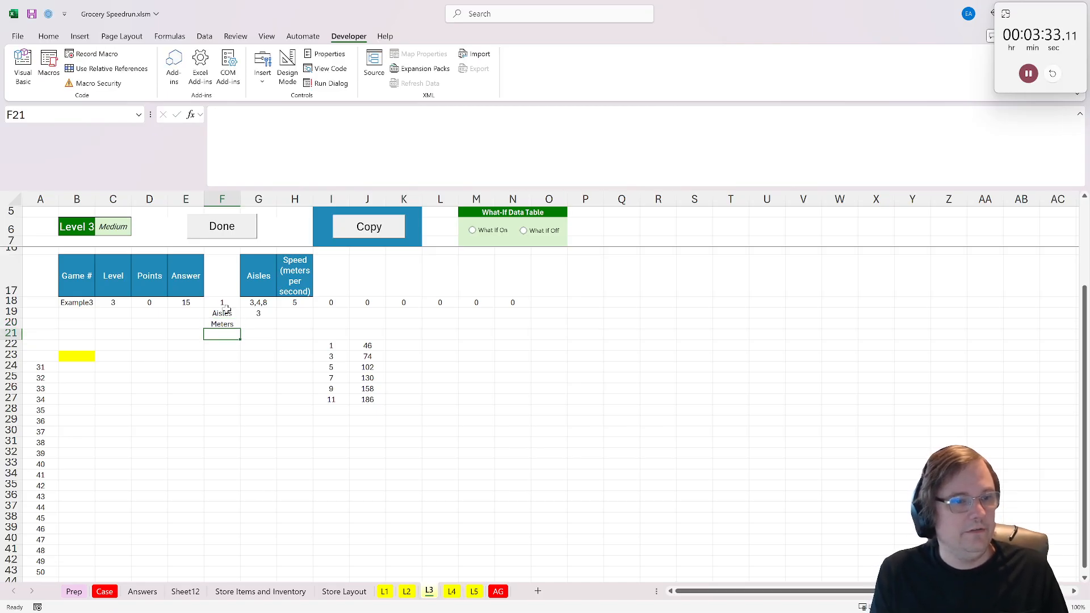
- Look up the distance for the aisle count in G20 with XLOOKUP of G19 in I22:I27, returning J22:J27
scroll(224, 312, up, 3)
click(258, 423)
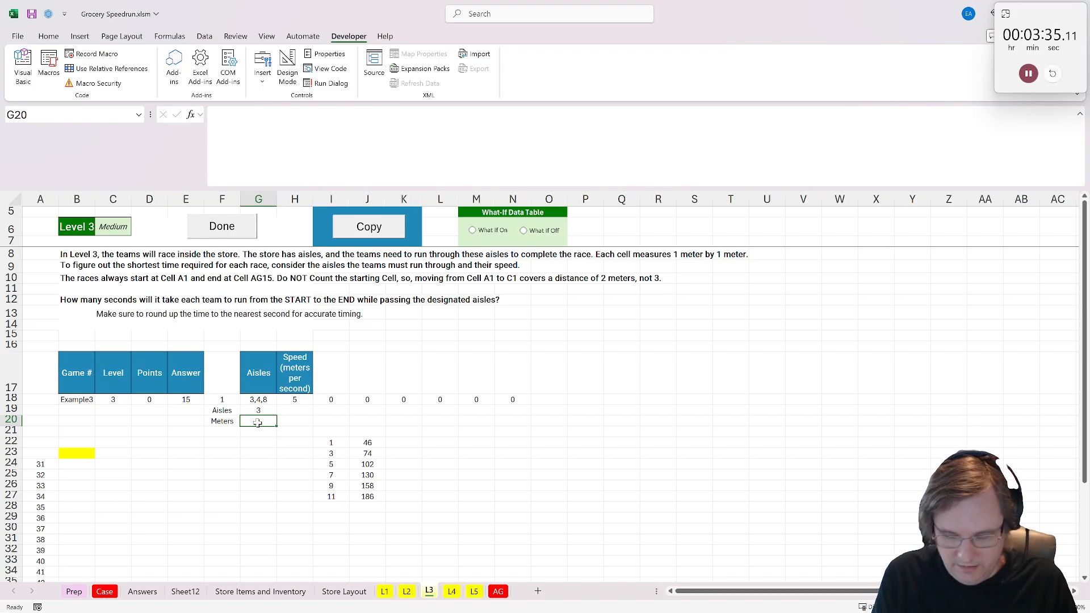
text(=xlookuP()
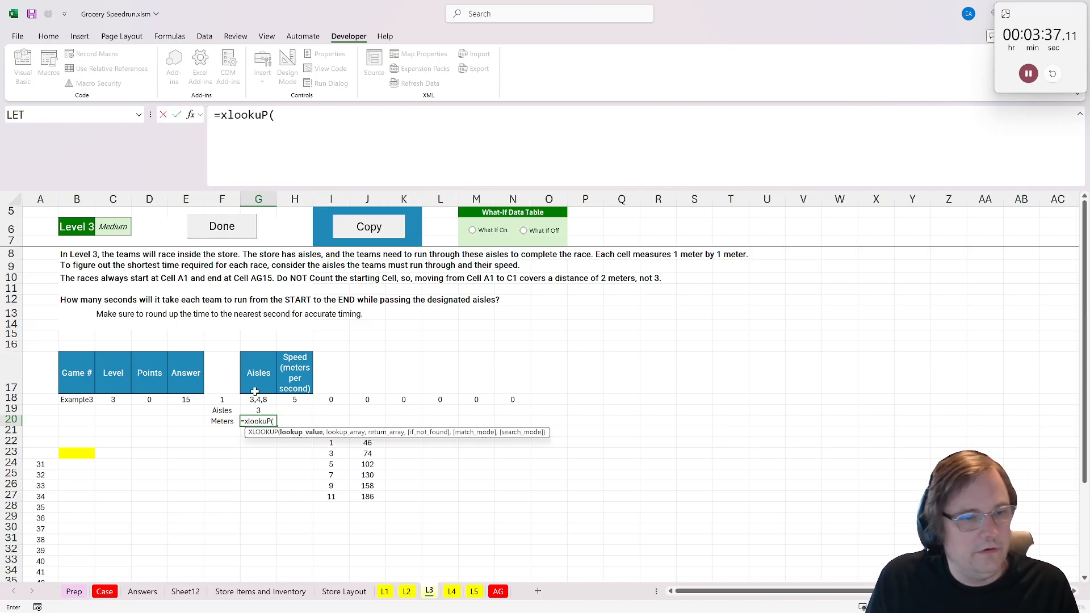
click(258, 410)
text(,)
drag(331, 496, 331, 443)
text(,)
drag(368, 497, 368, 442)
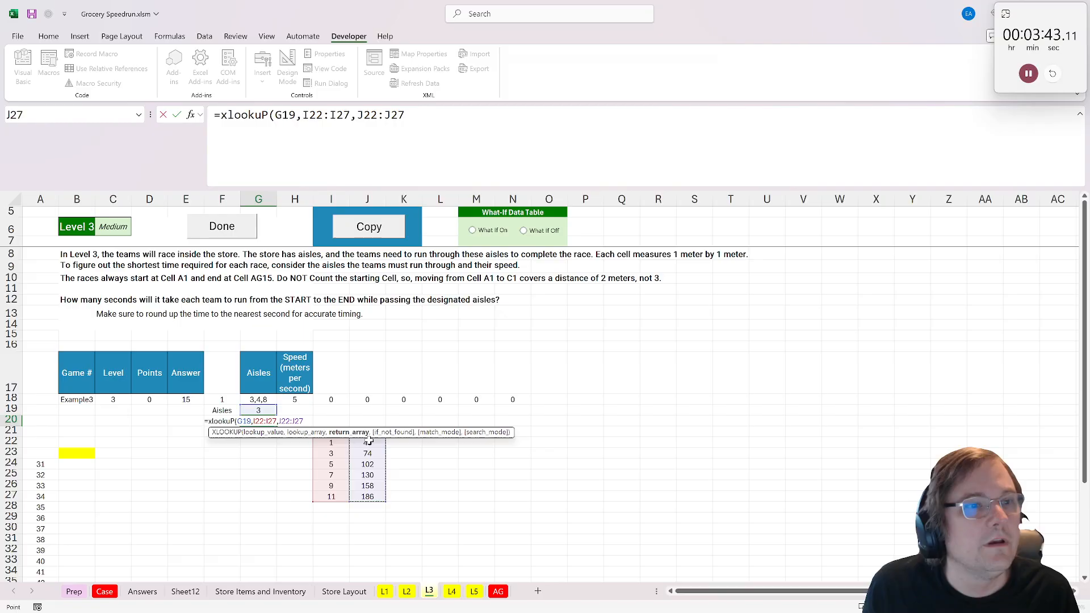
key(Return)
- Label F21 as Time and calculate the rounded-up seconds in G21 with CEILING.MATH of G20/H18
click(224, 434)
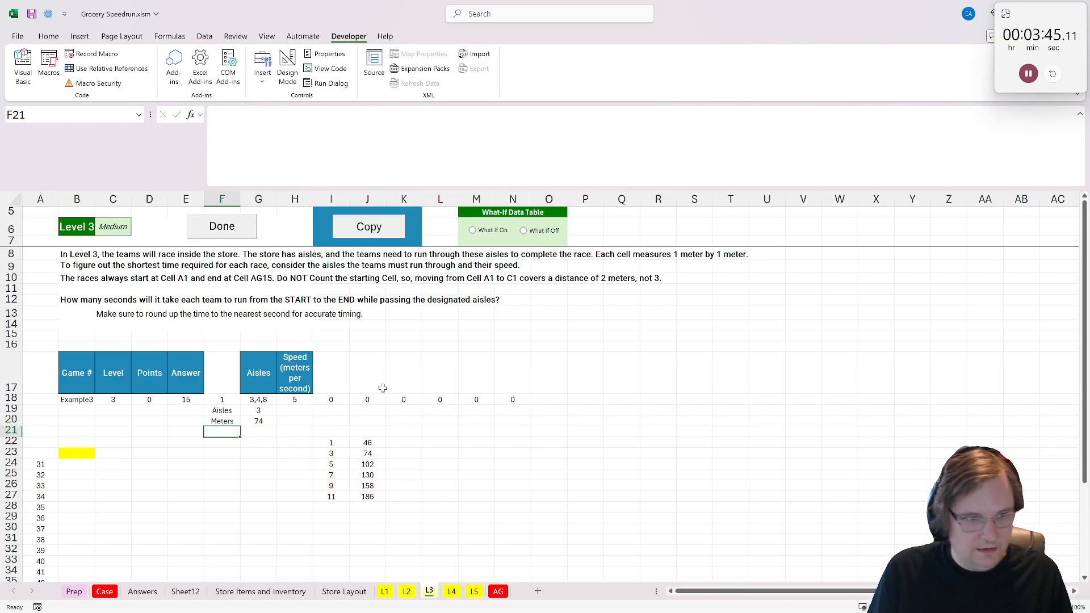
text(Time)
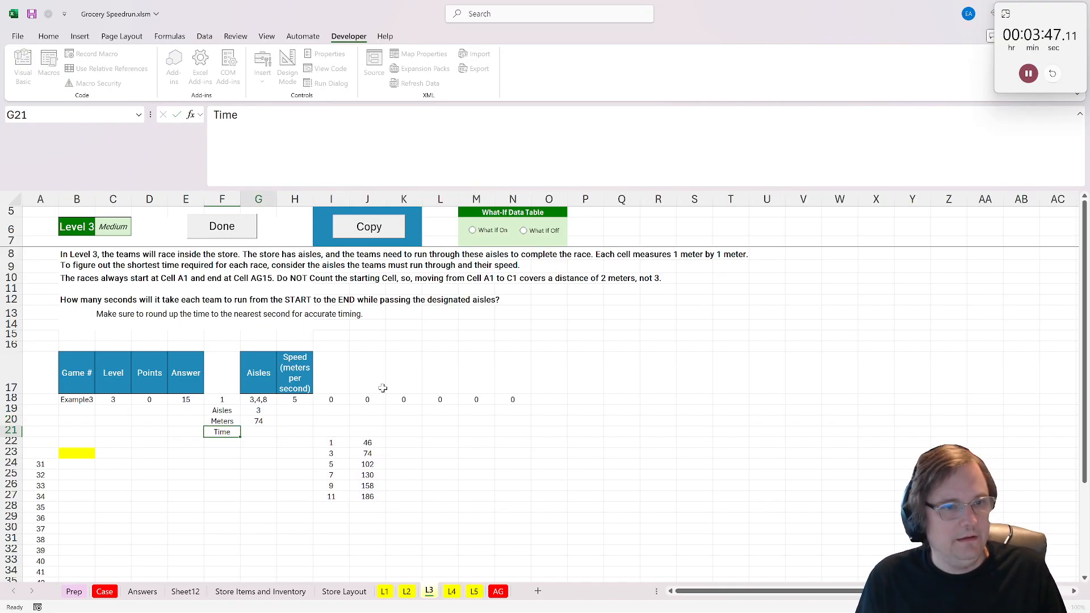
key(Tab)
text(=c)
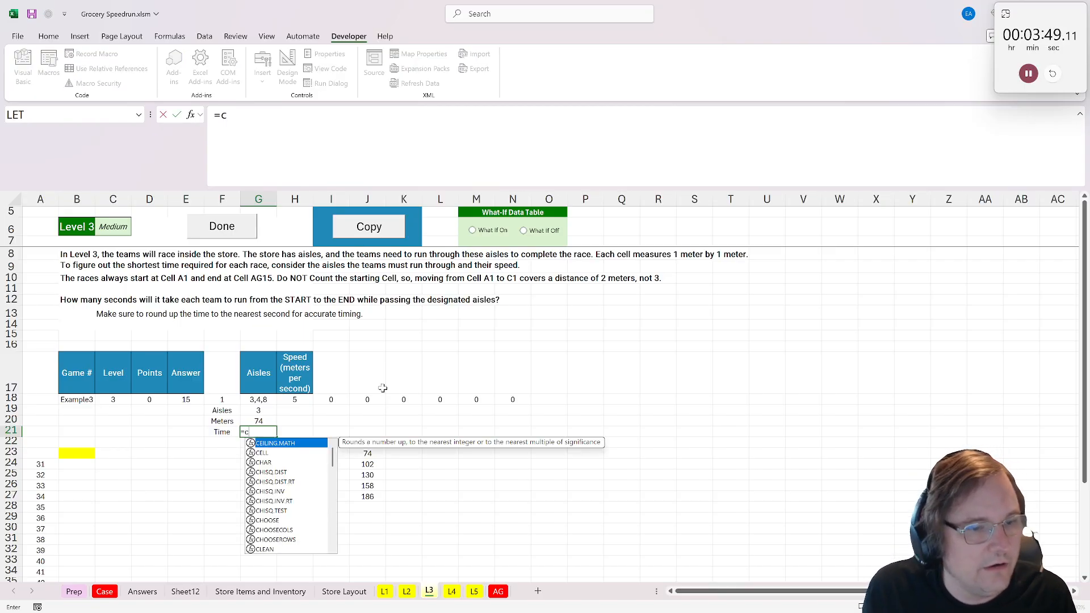
key(Tab)
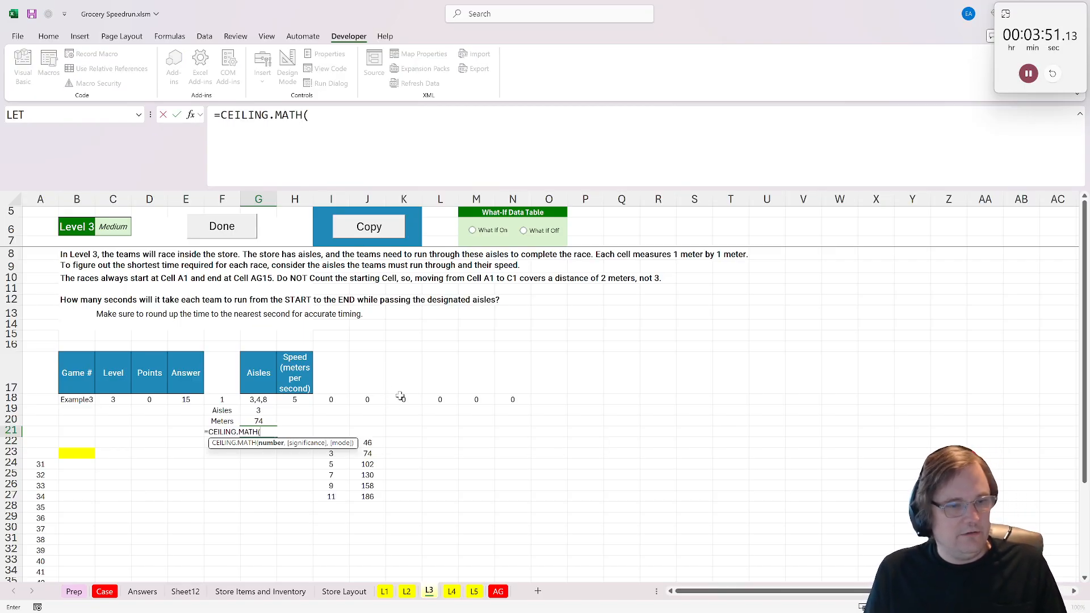
click(264, 421)
text(/)
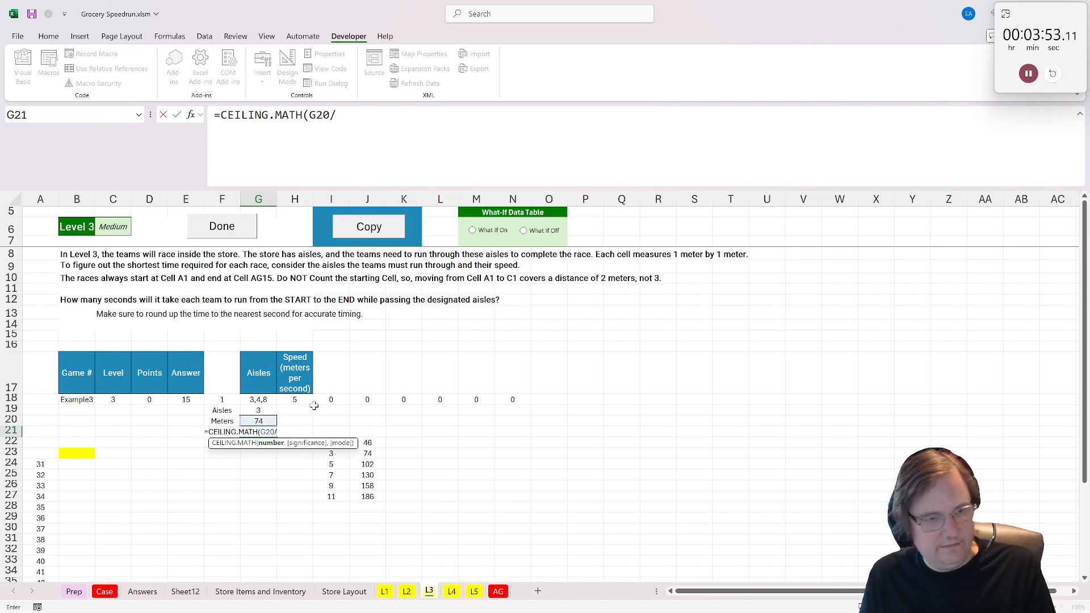
click(302, 401)
key(Return)
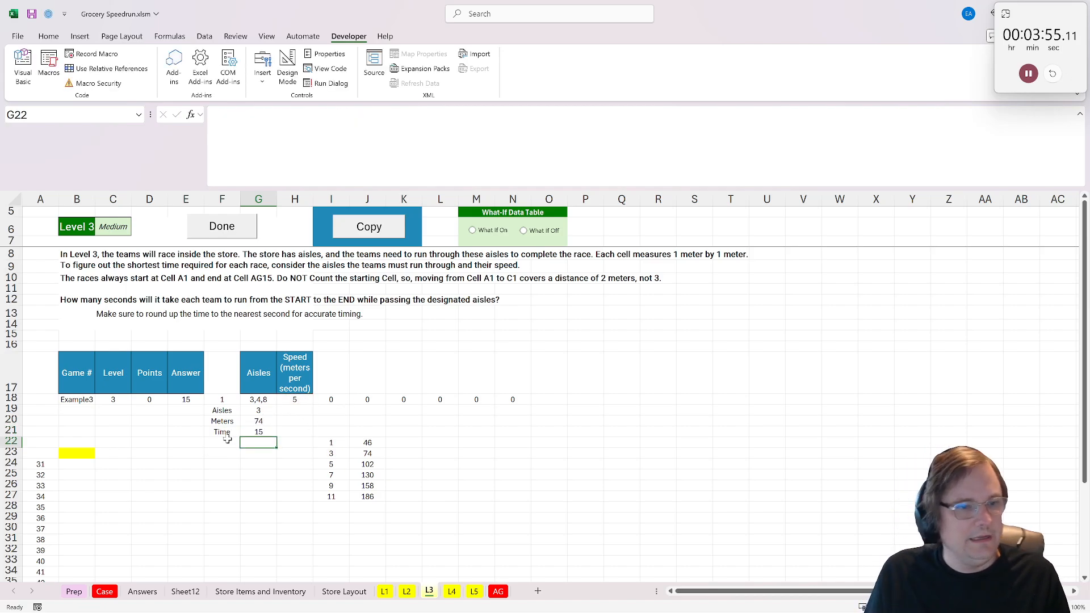
- Link the yellow answer cell B23 to the time in G21 and mark Level 3 as done
click(90, 453)
text(=)
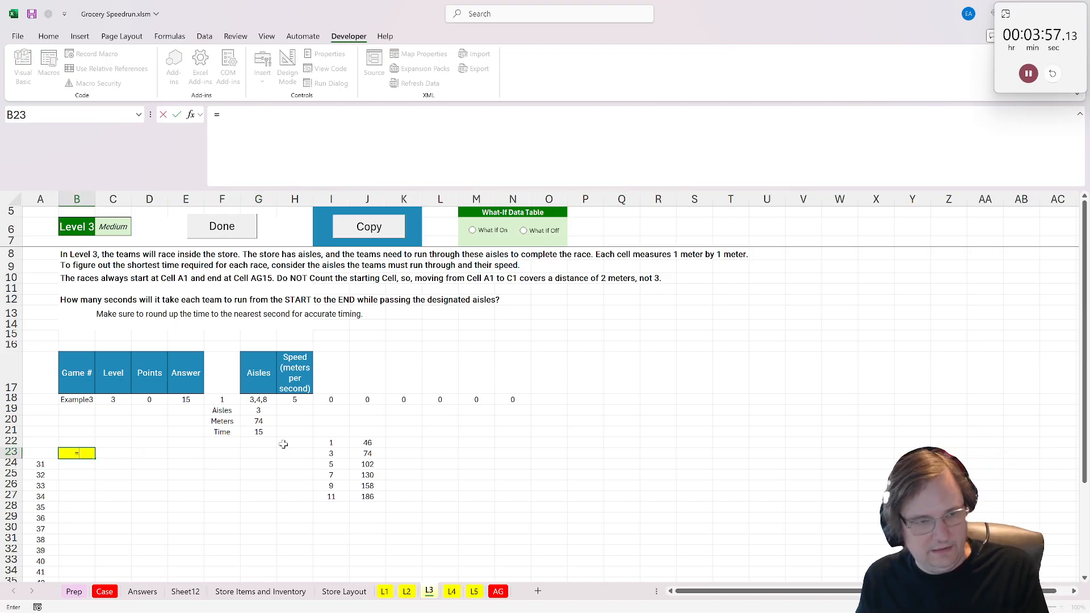
click(266, 431)
key(Return)
click(221, 226)
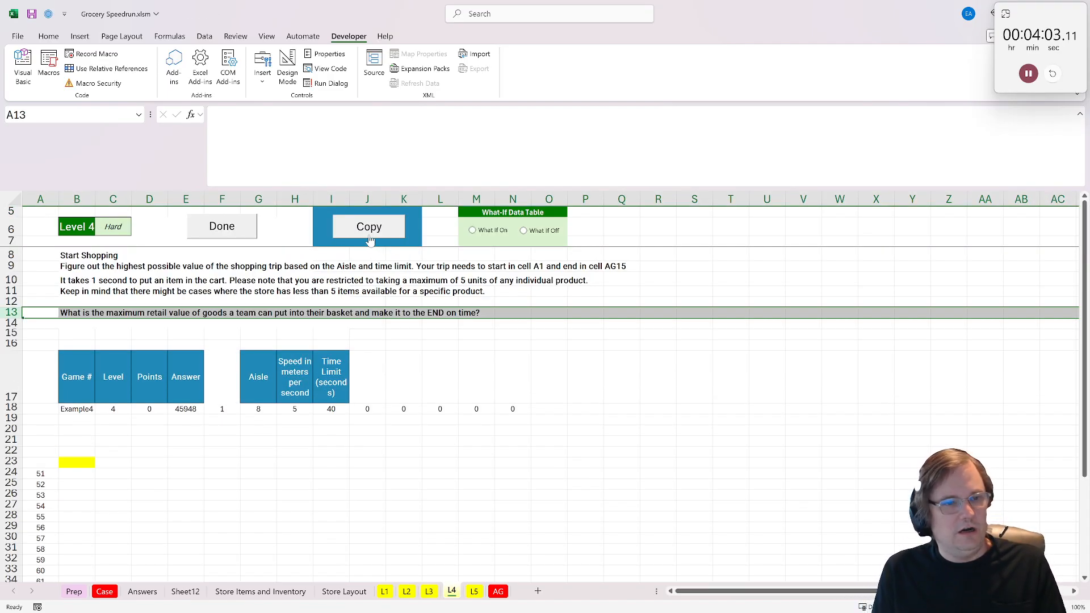
click(191, 460)
click(229, 460)
click(265, 409)
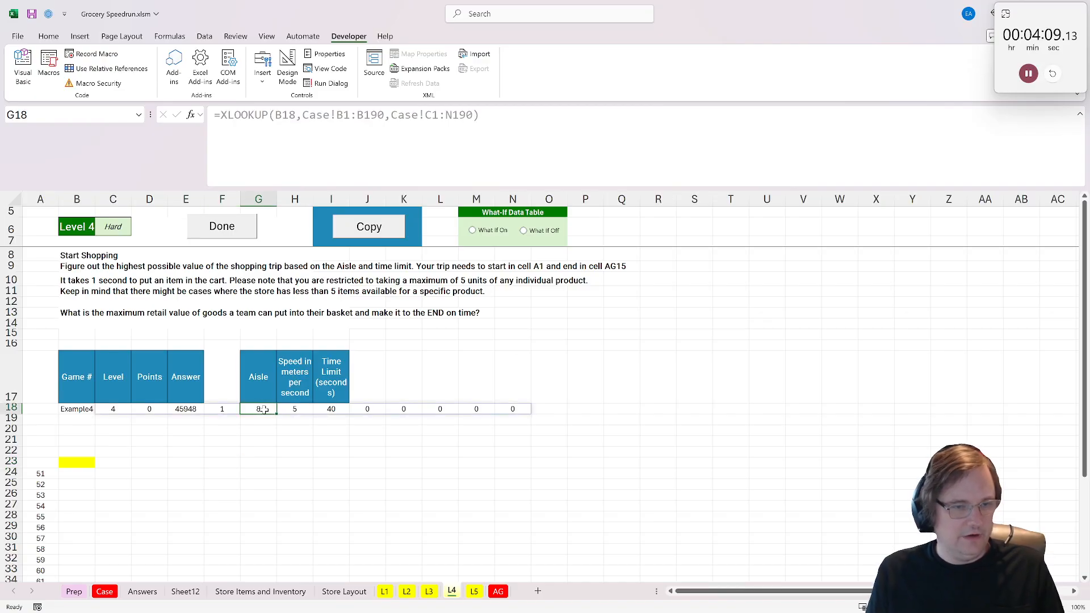
click(216, 462)
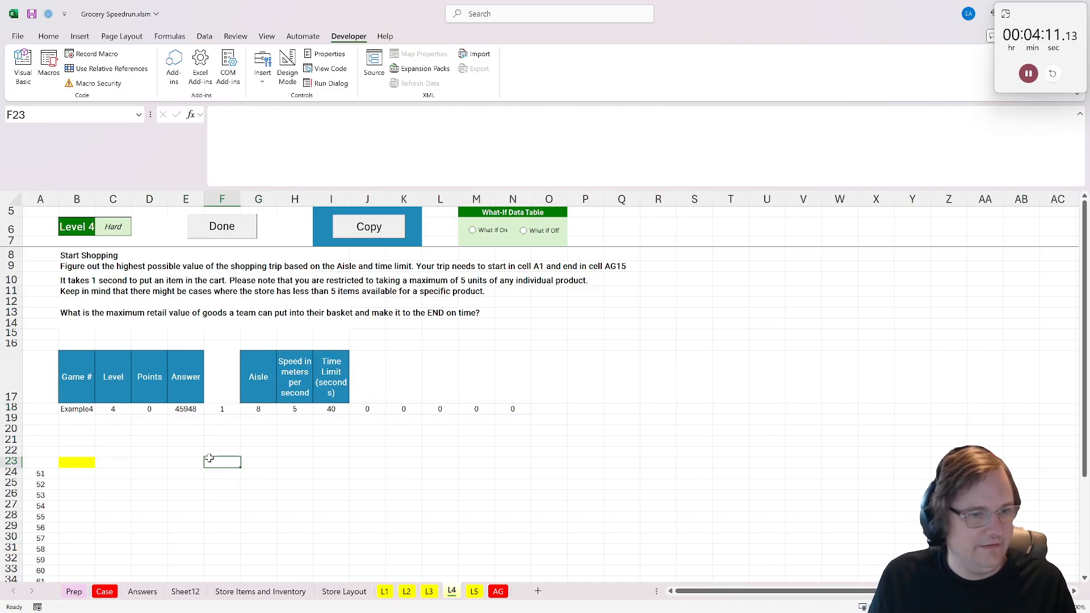
text(=fi)
key(Escape)
key(Escape)
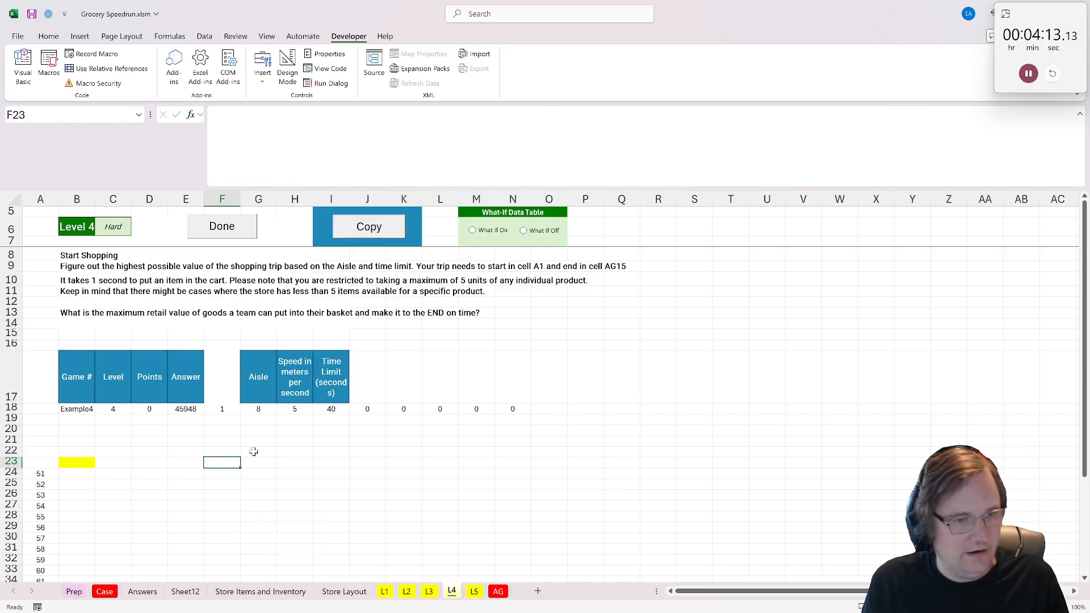
- Move the Aisle column directly before Price on the Store Items and Inventory sheet, and return to the L4 sheet
click(261, 591)
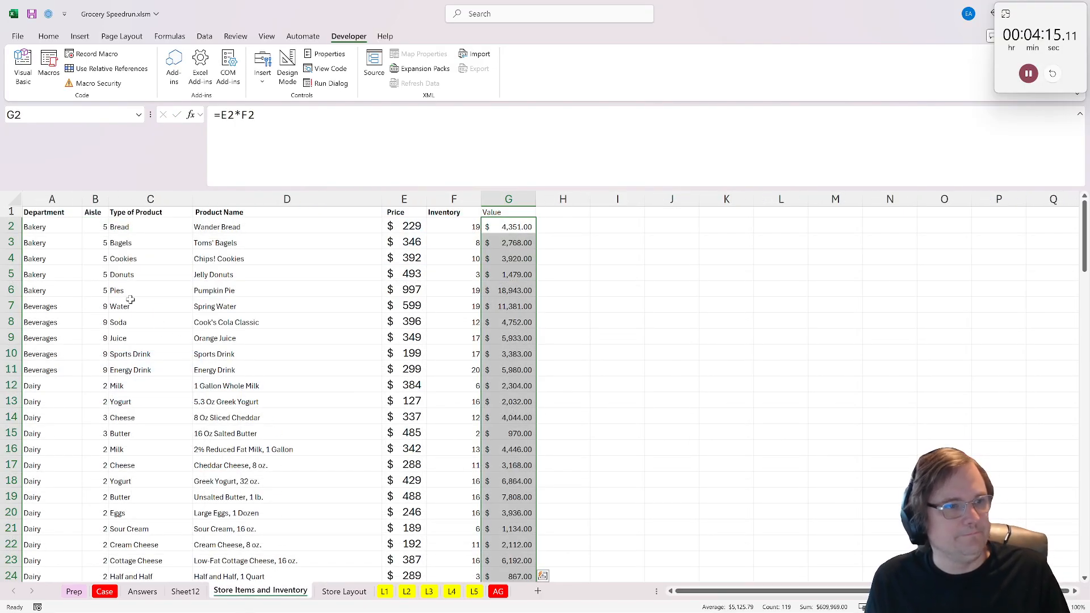
right_click(98, 214)
right_click(95, 199)
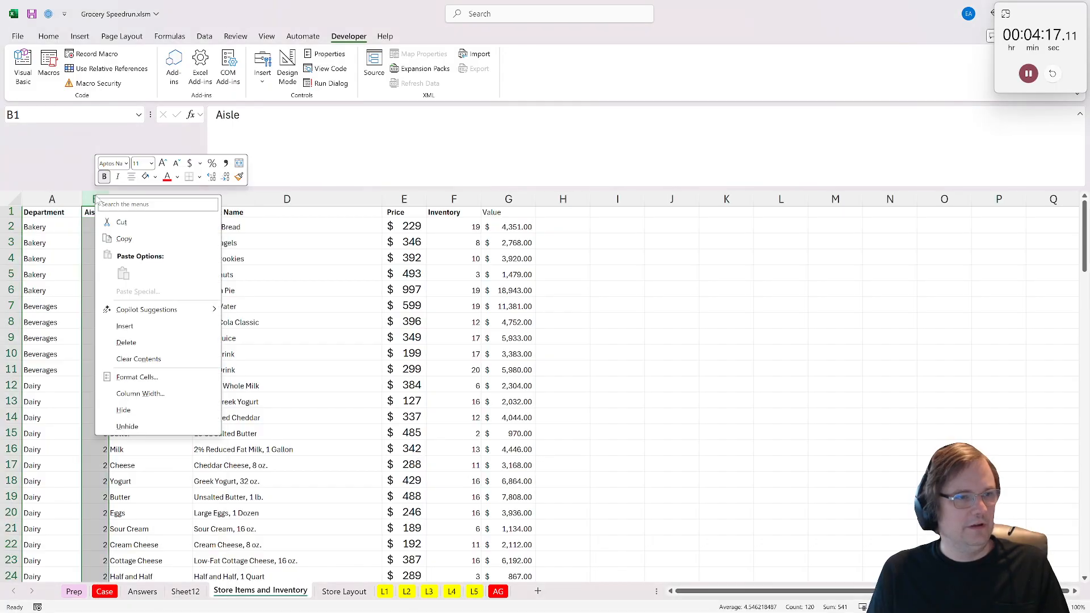
click(122, 229)
right_click(405, 198)
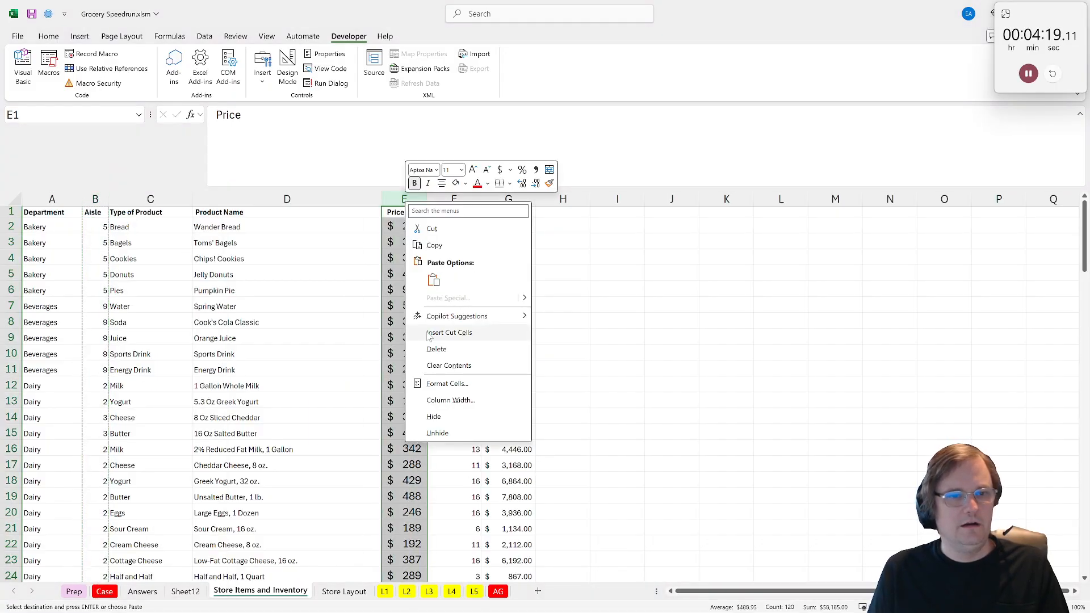
click(449, 332)
click(689, 317)
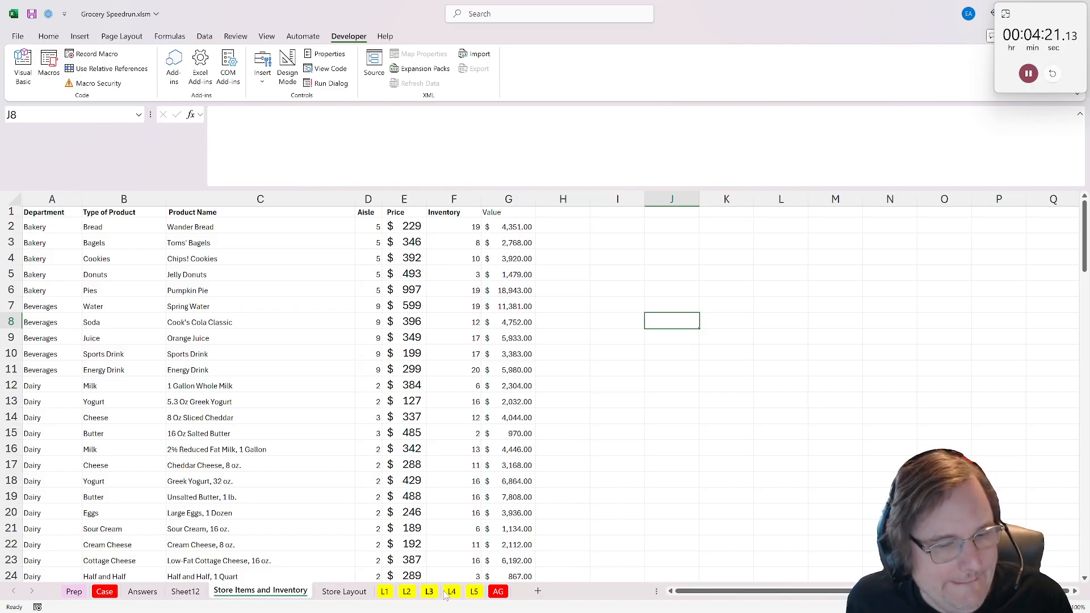
click(408, 593)
click(452, 592)
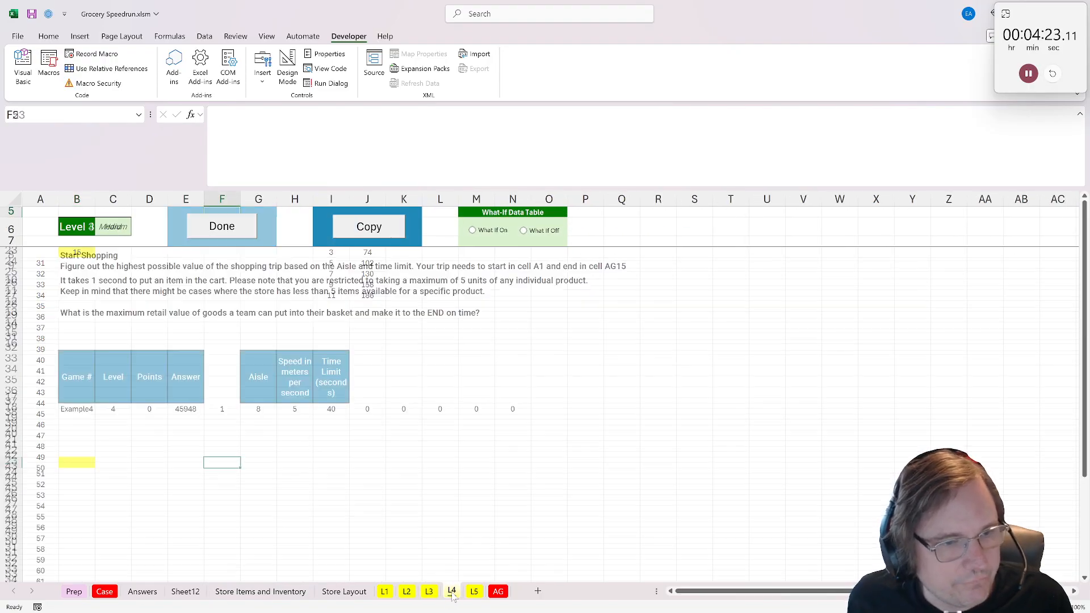
- Start a FILTER formula in F23 using D1:F120 of the Store Items and Inventory sheet as the array
text(=filter()
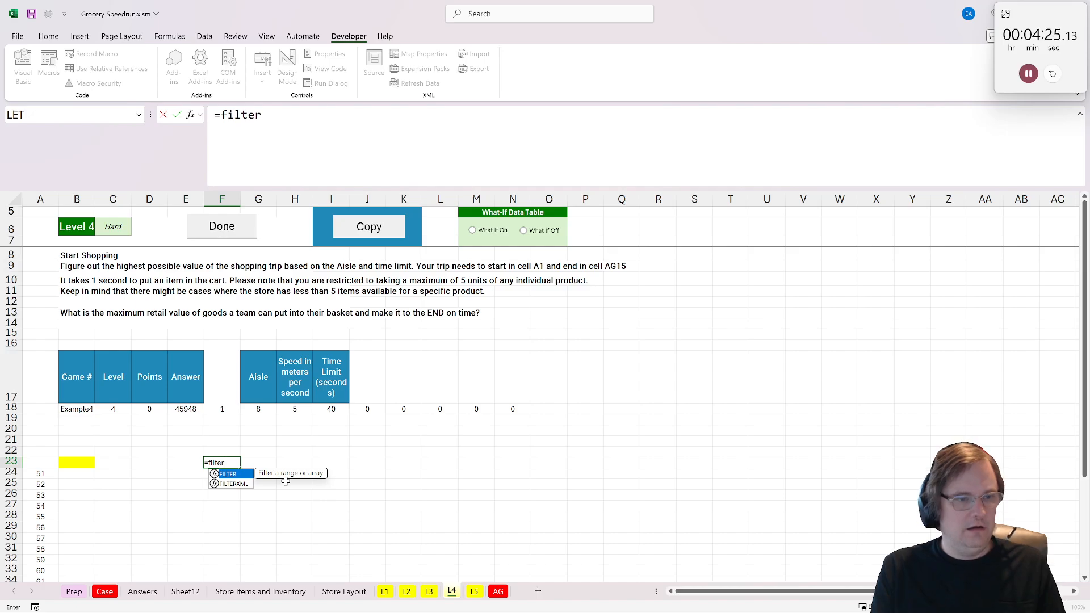
click(341, 577)
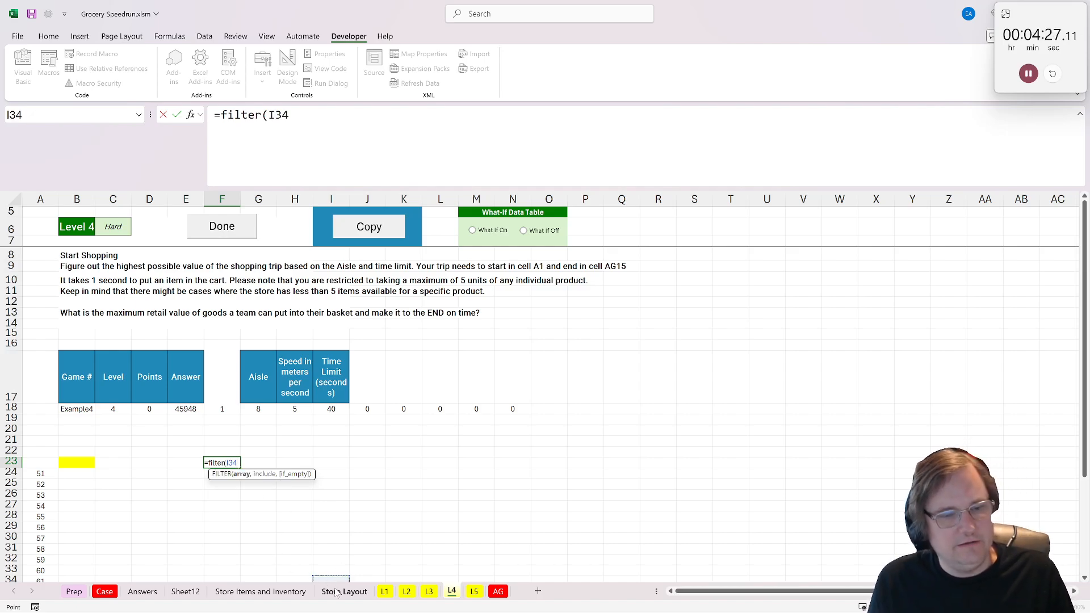
click(345, 591)
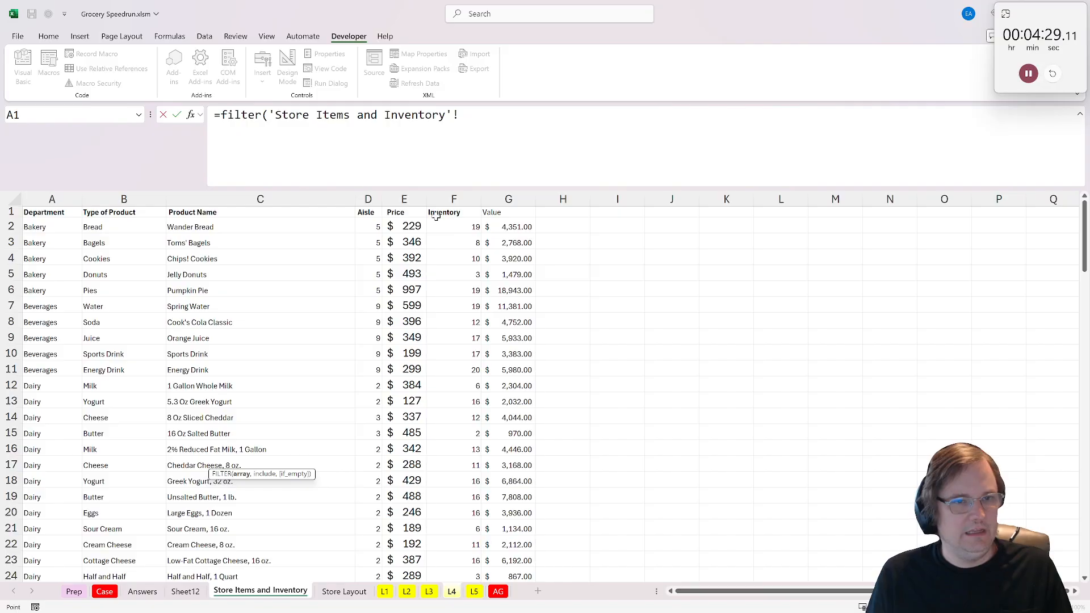
drag(368, 212, 476, 251)
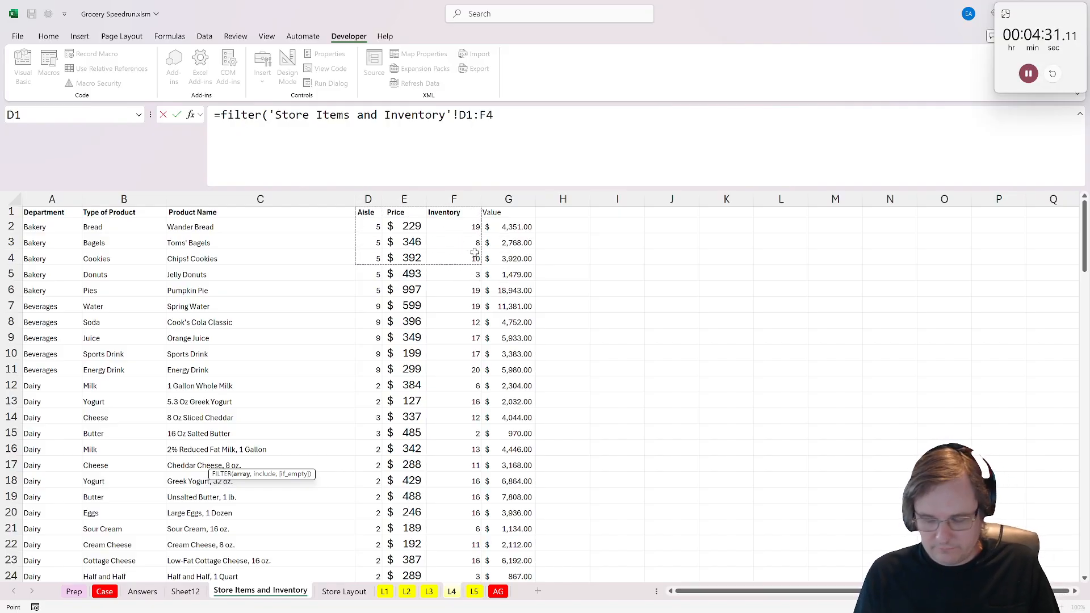
key(ctrl+shift+Down)
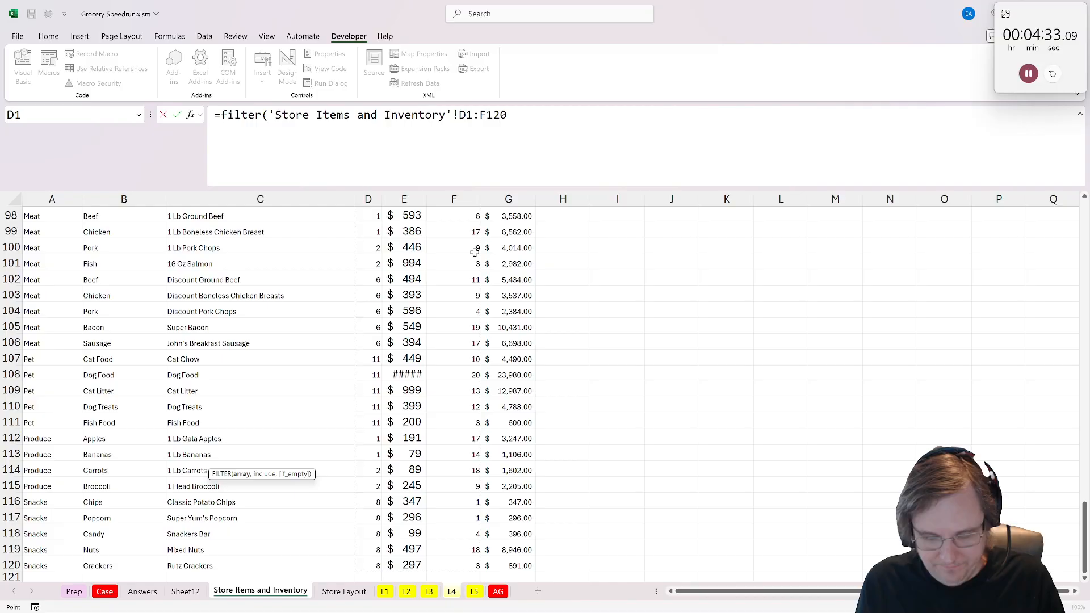
text())
key(Return)
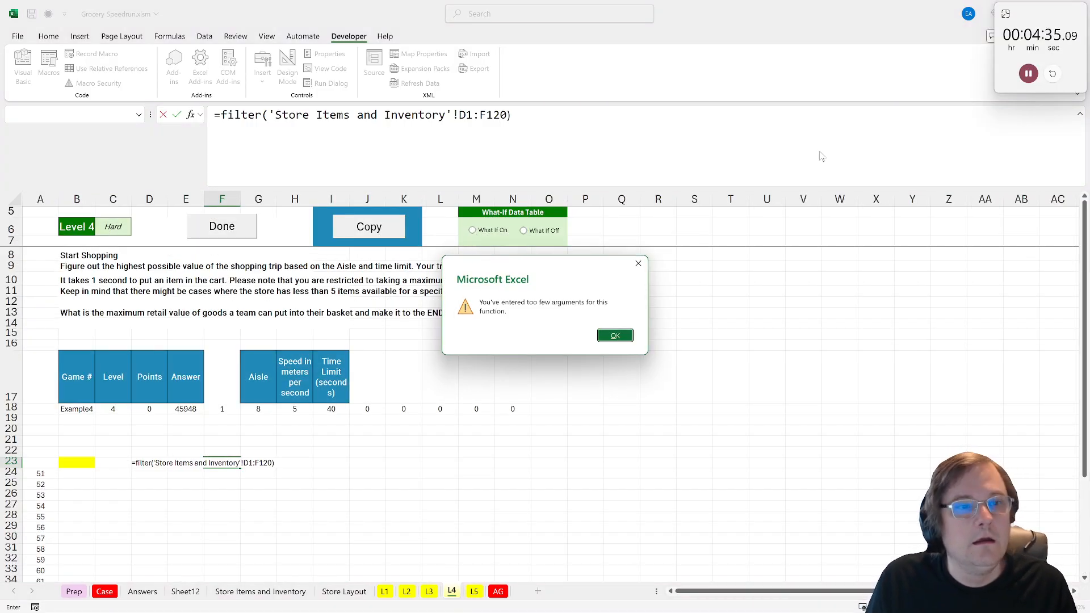
click(615, 336)
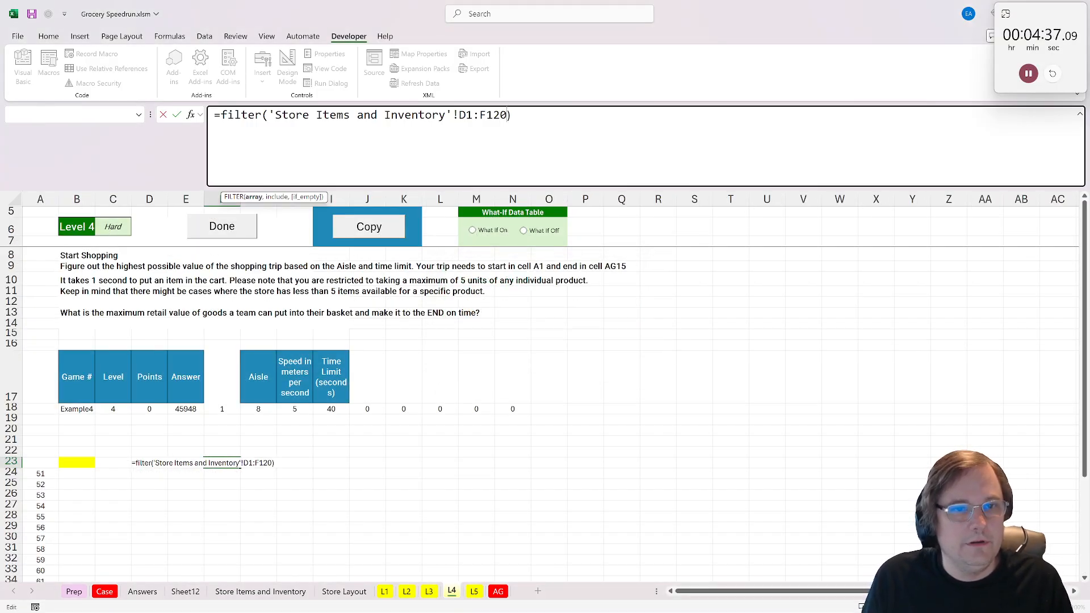
- Complete the FILTER formula with the condition that the Store Items and Inventory range D1:D120 equals the aisle in G18
text(,)
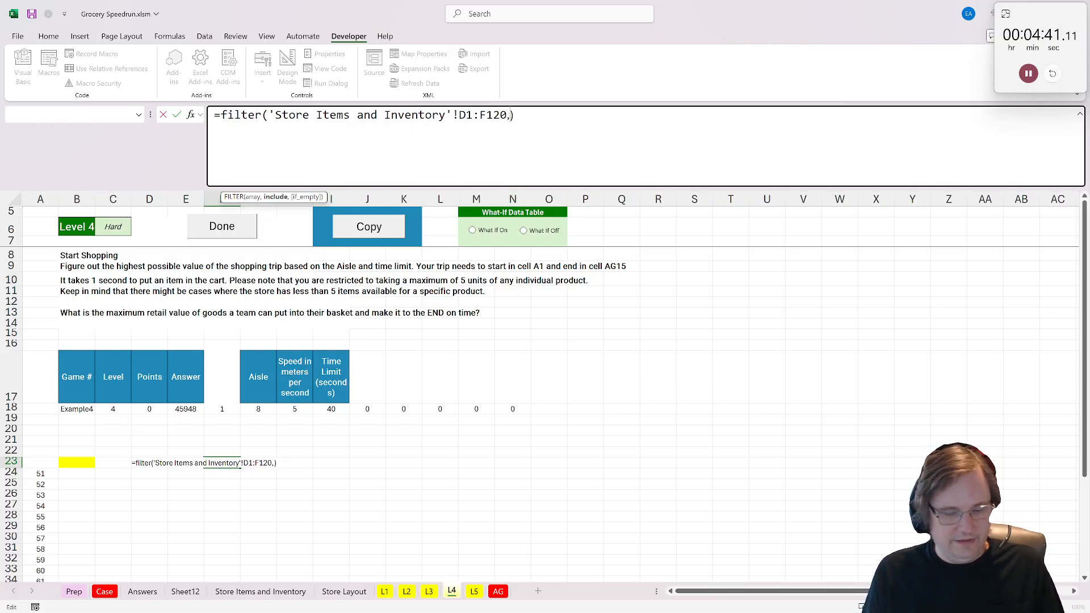
text(D1:D120=)
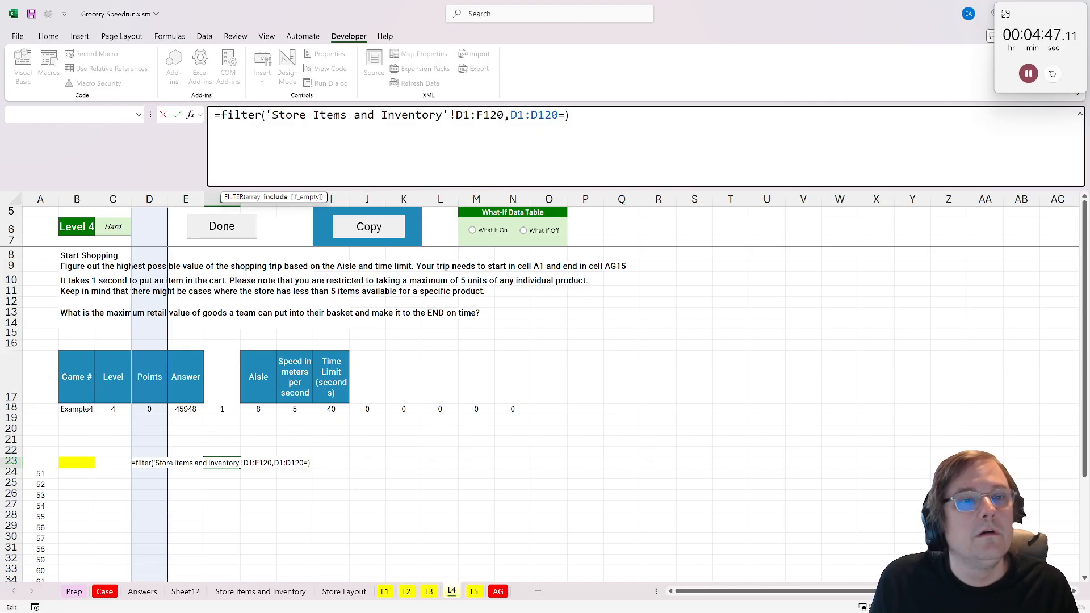
mouse_move(449, 115)
mouse_down()
mouse_move(265, 116)
mouse_move(456, 116)
mouse_up()
key(ctrl+c)
click(510, 116)
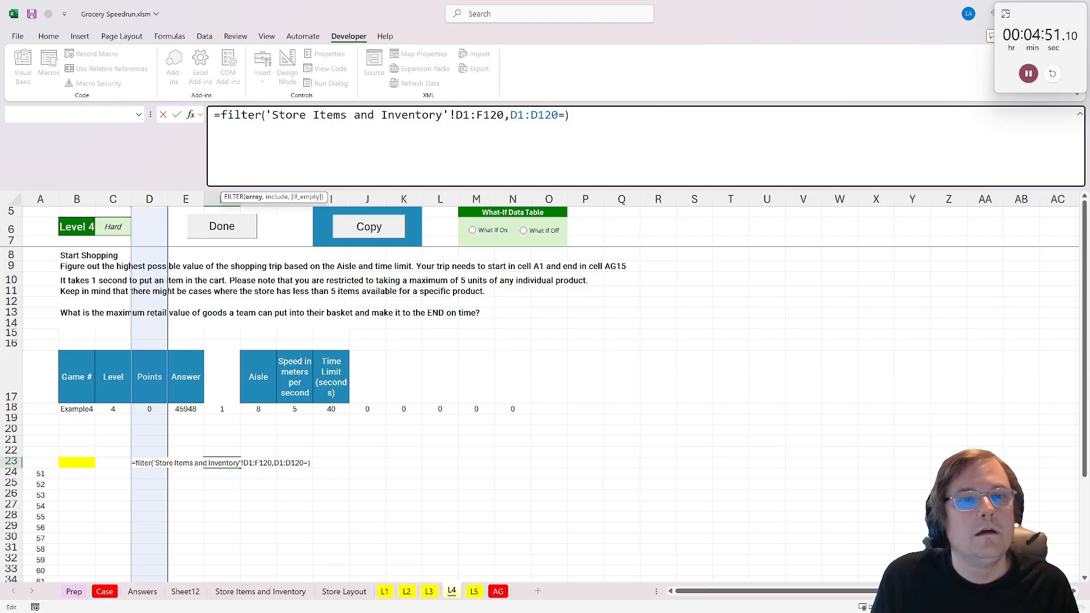
key(ctrl+v)
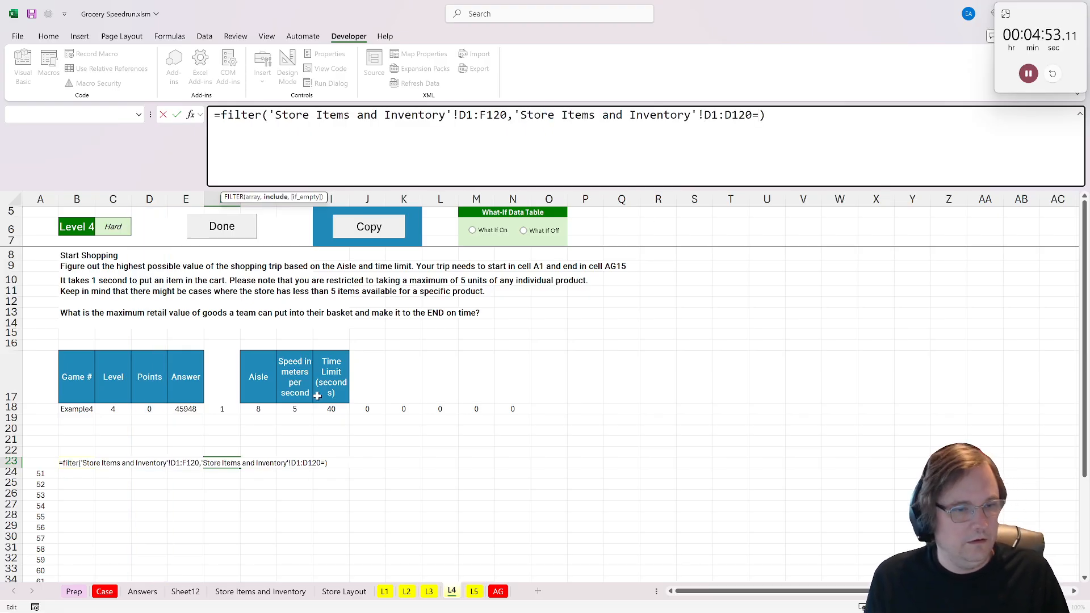
click(263, 409)
key(Return)
scroll(328, 379, down, 5)
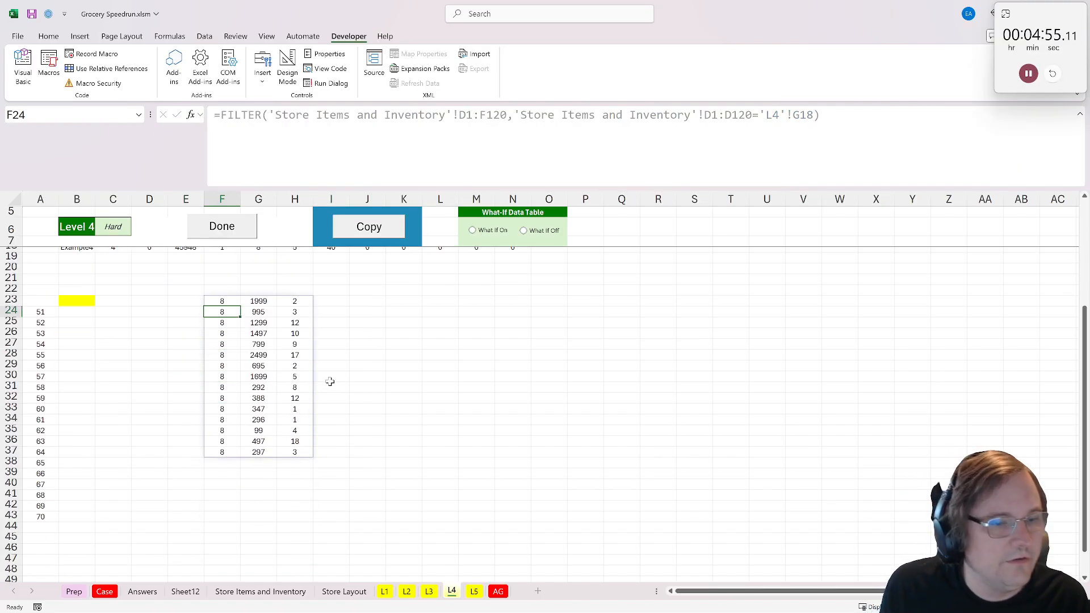
- Head the filtered list in F22:H22 with the labels Aisle, Price and Inv
scroll(329, 384, up, 3)
click(262, 389)
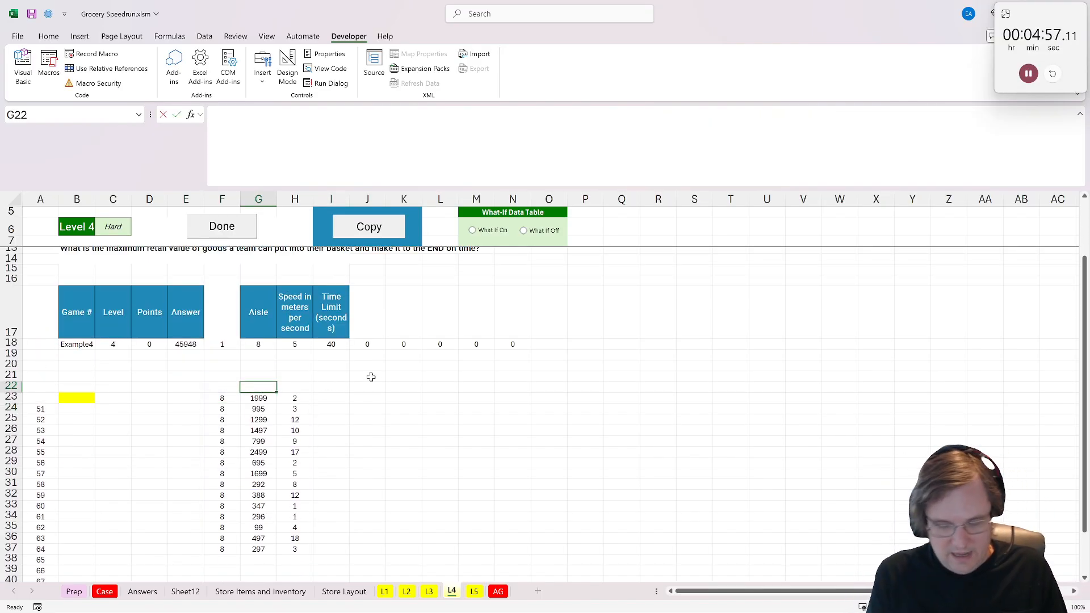
text(Price)
key(Tab)
text(Inv)
key(Left)
key(Left)
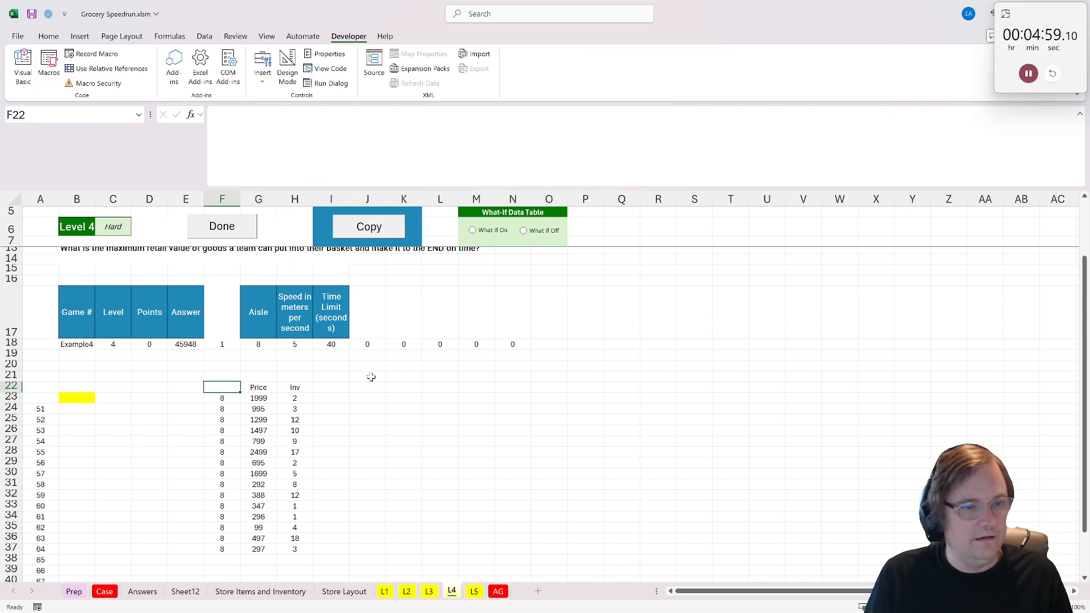
text(Aisle)
key(Tab)
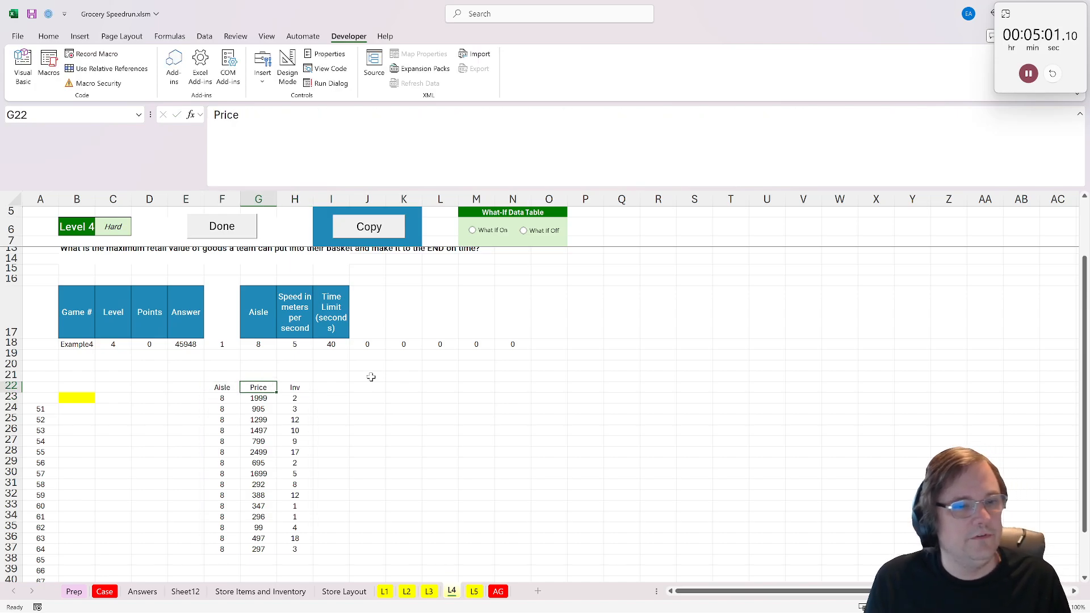
- Label cell I21 as Time
click(319, 396)
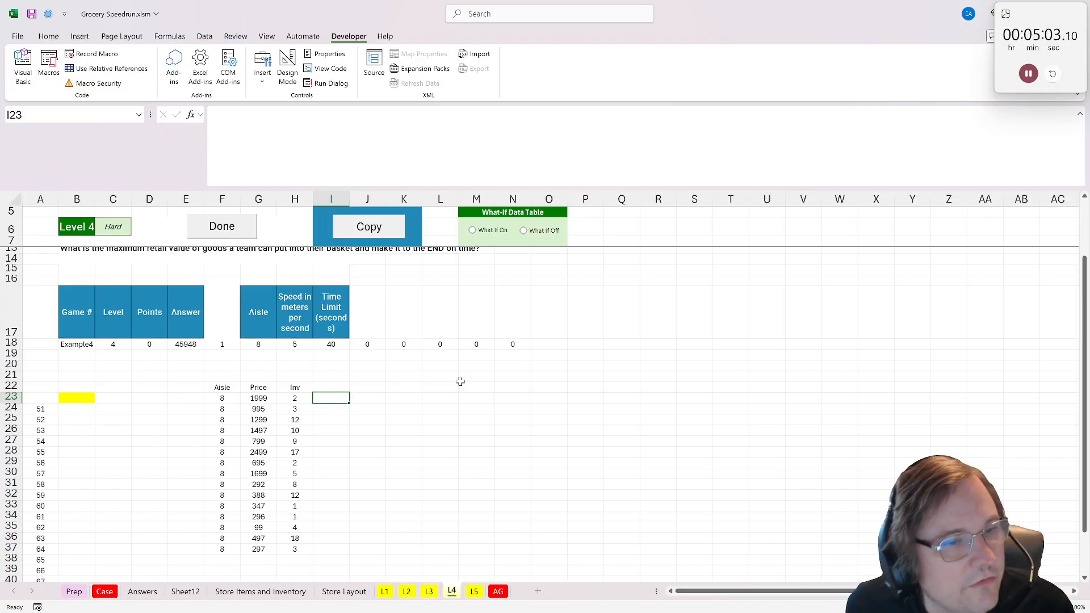
scroll(460, 382, up, 2)
click(344, 442)
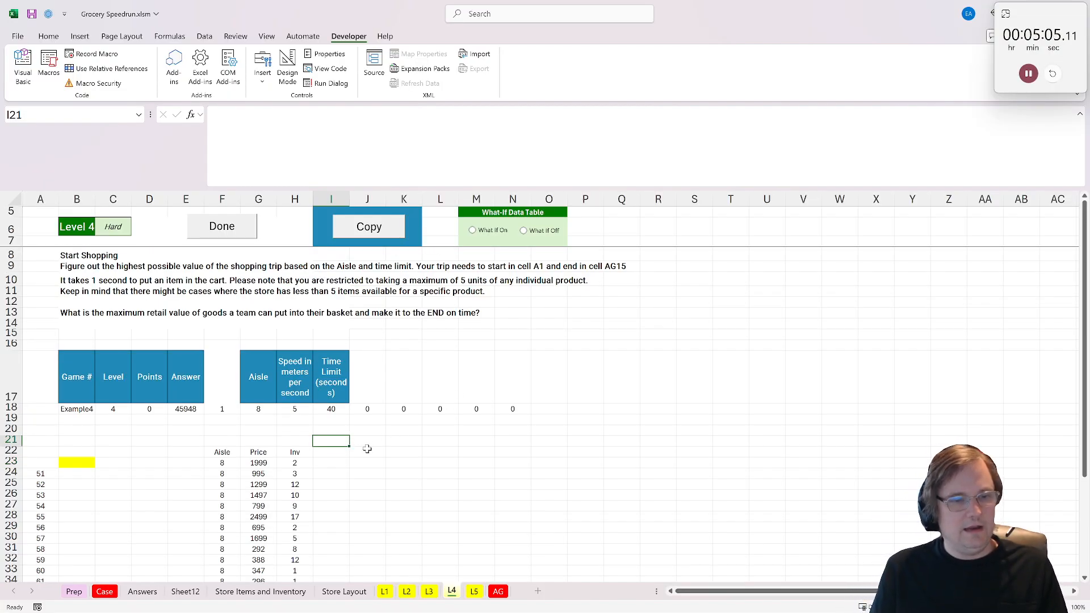
text(Time)
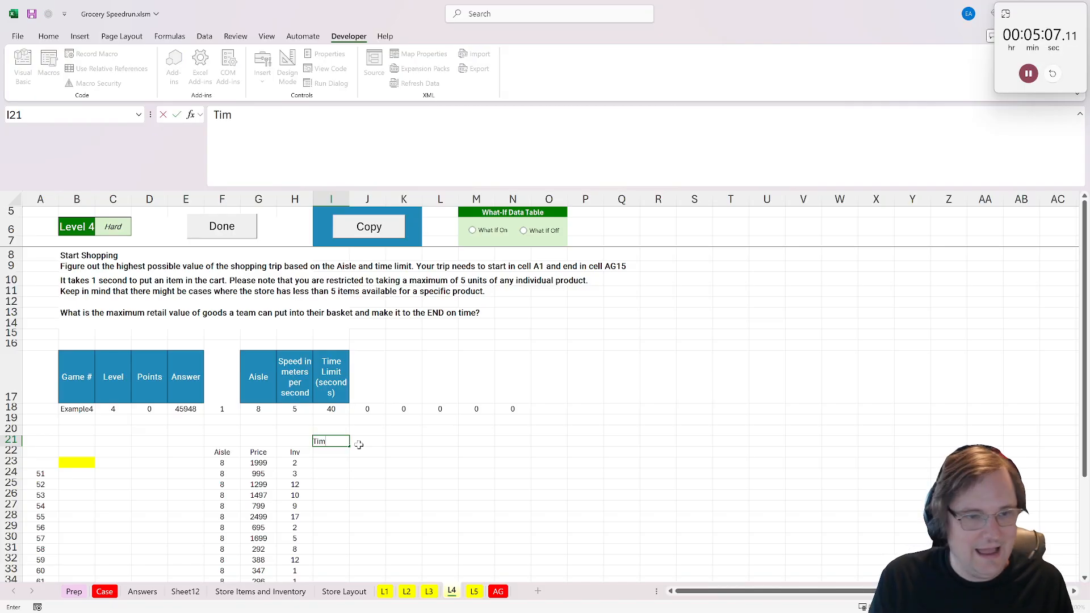
key(Return)
key(Up)
key(Up)
key(Up)
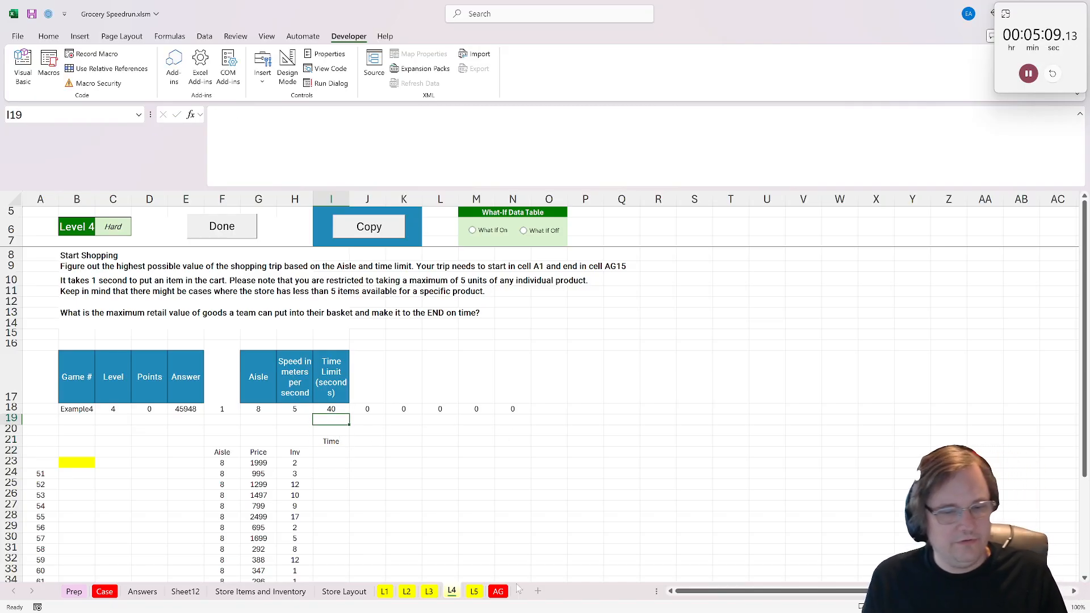
- Check the one-aisle distance on the L3 sheet, and on L4 label E19 as Meters with 46 in F19
click(430, 592)
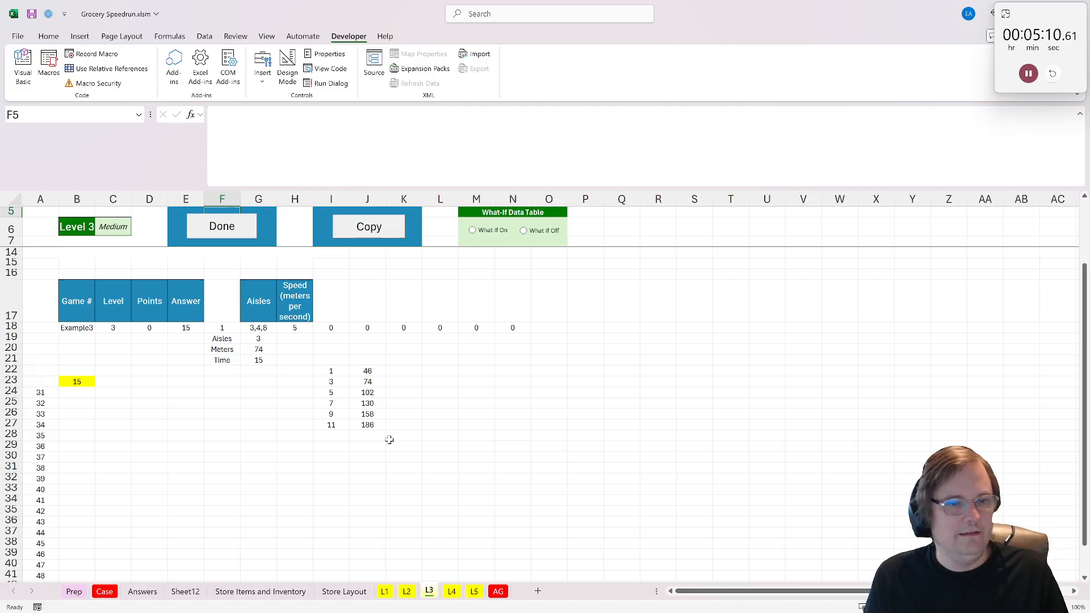
click(365, 375)
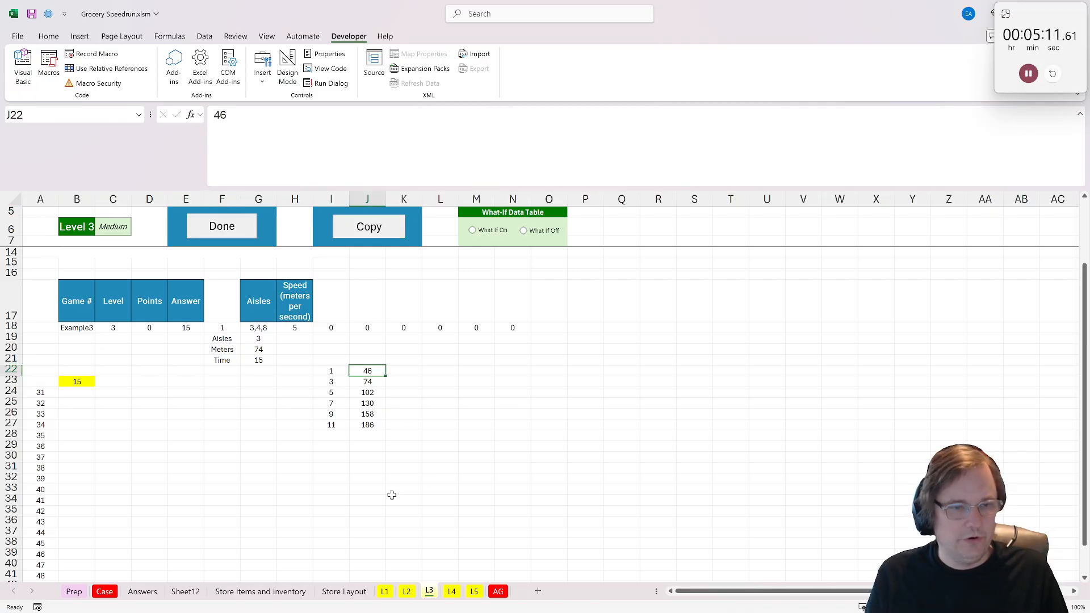
click(453, 595)
click(291, 409)
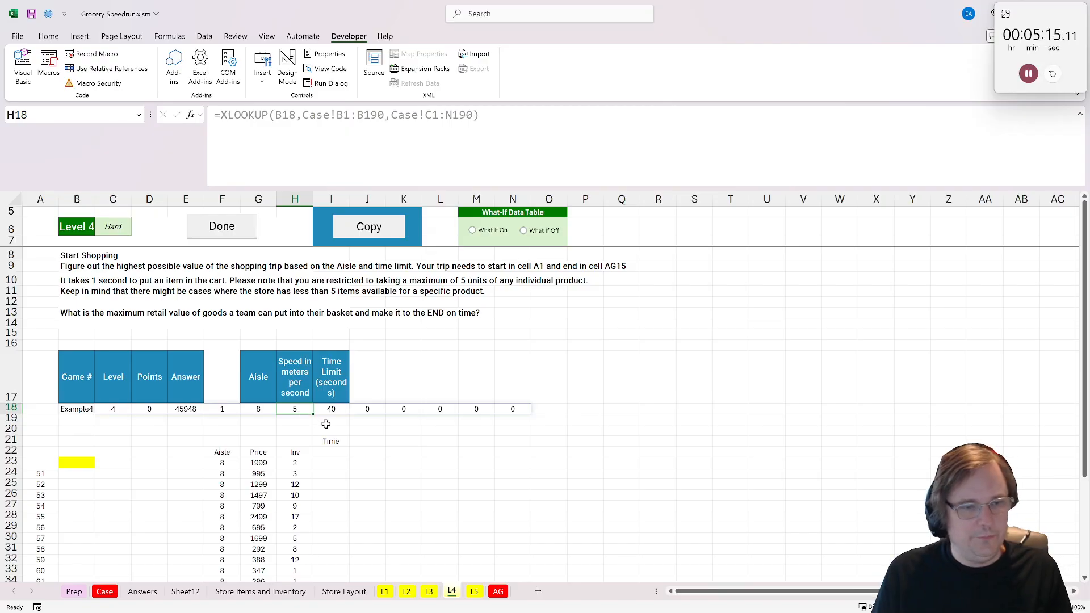
click(326, 423)
click(295, 421)
click(145, 421)
click(179, 423)
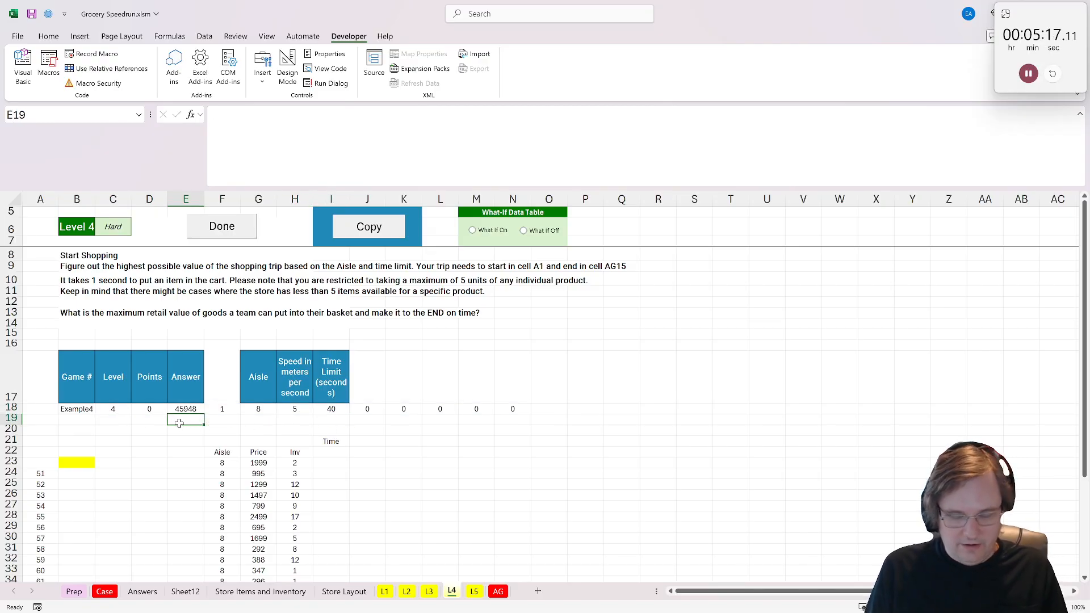
text(Meters)
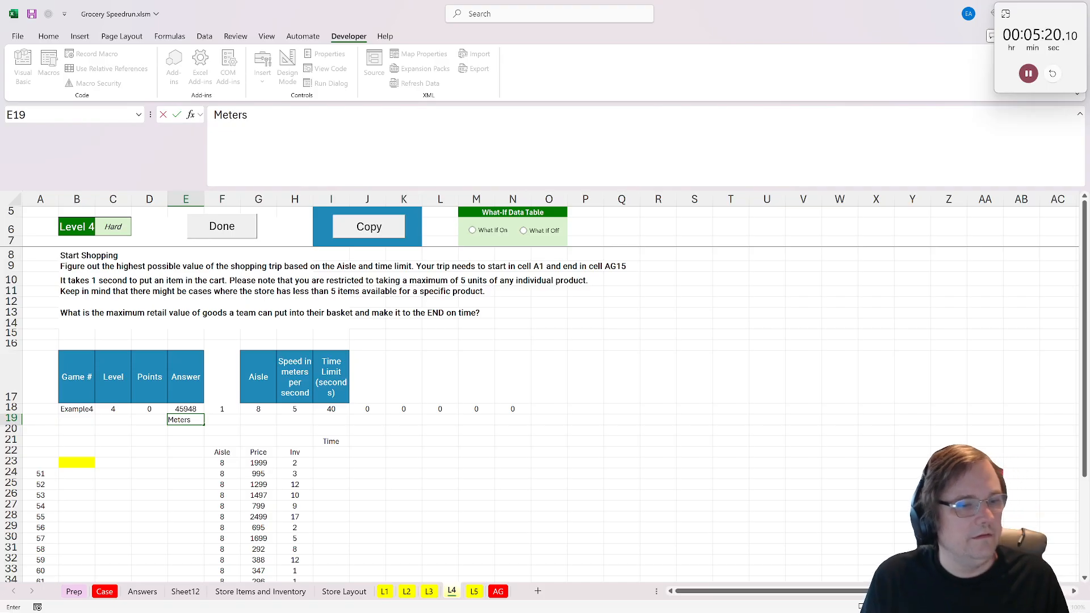
key(Tab)
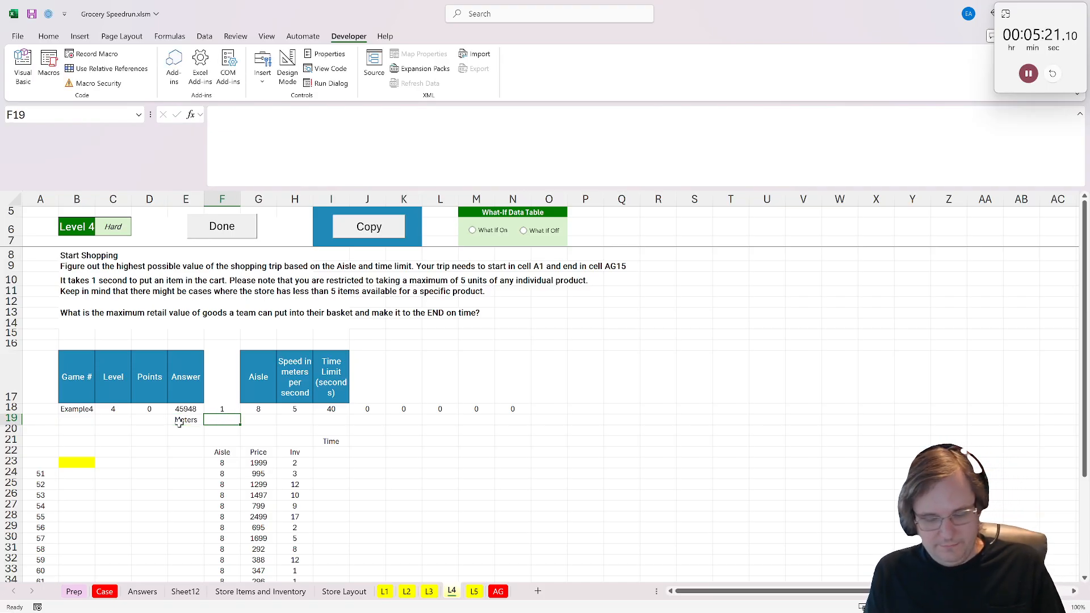
text(46)
key(Return)
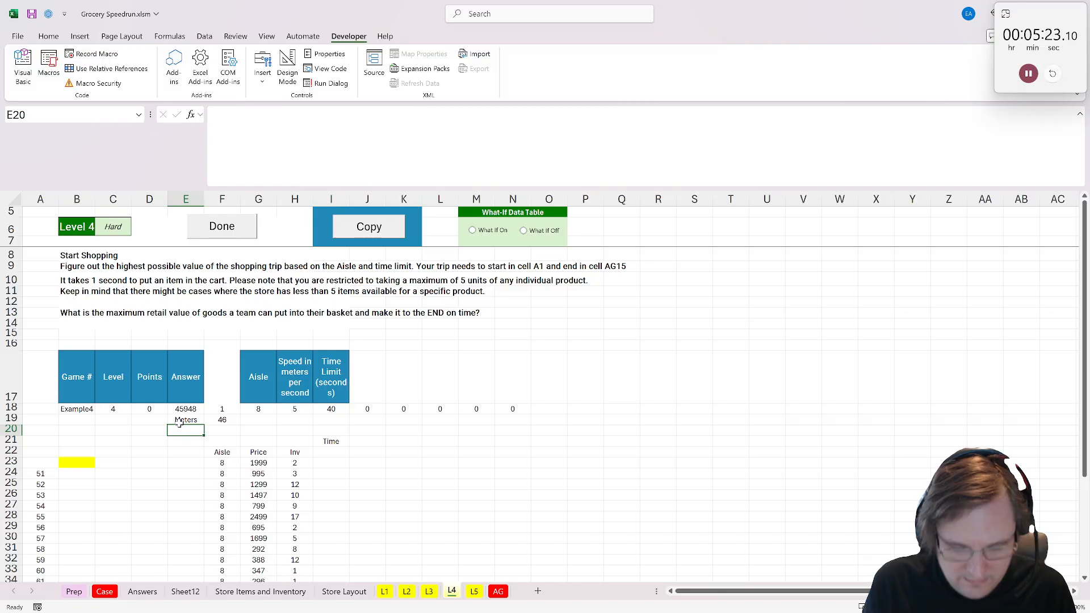
- Label E20 as Run Time and divide the meters in F19 by the speed in H18 in F20
text(Run Time)
key(Tab)
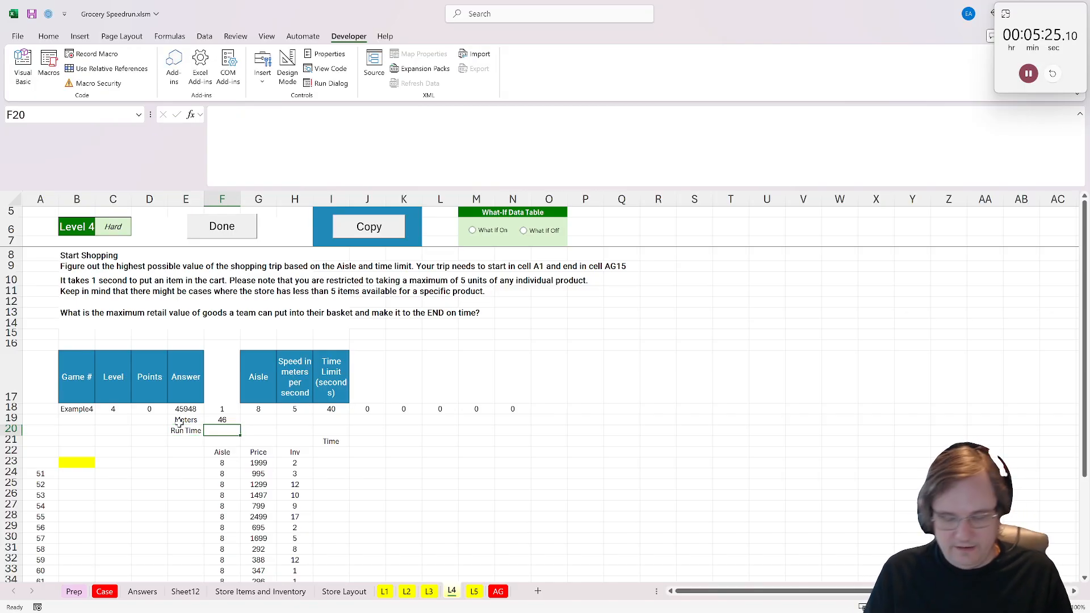
text(=)
click(235, 421)
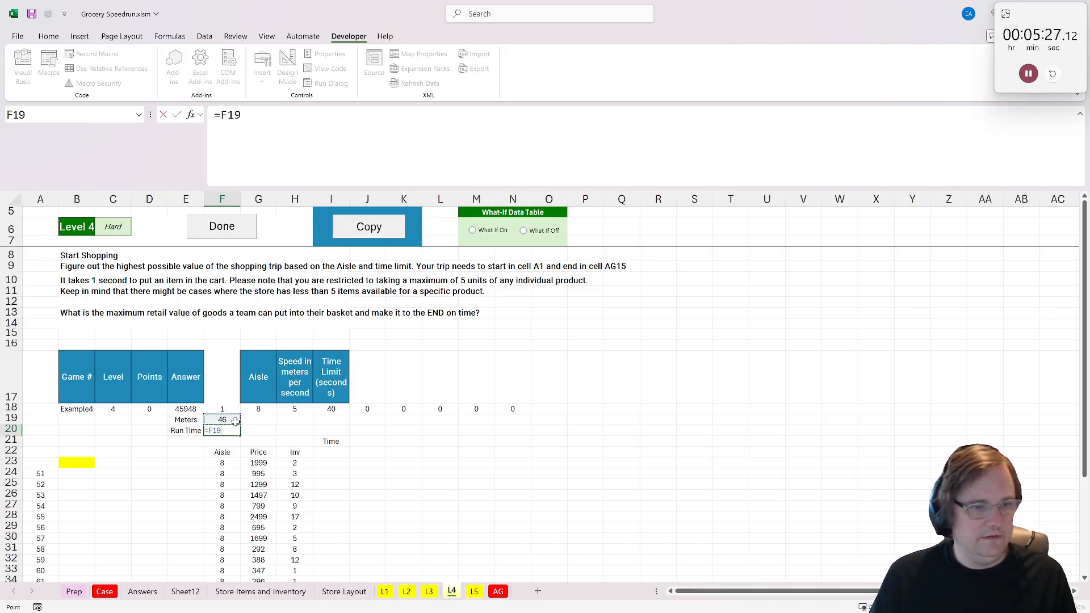
text(/)
click(295, 410)
key(Return)
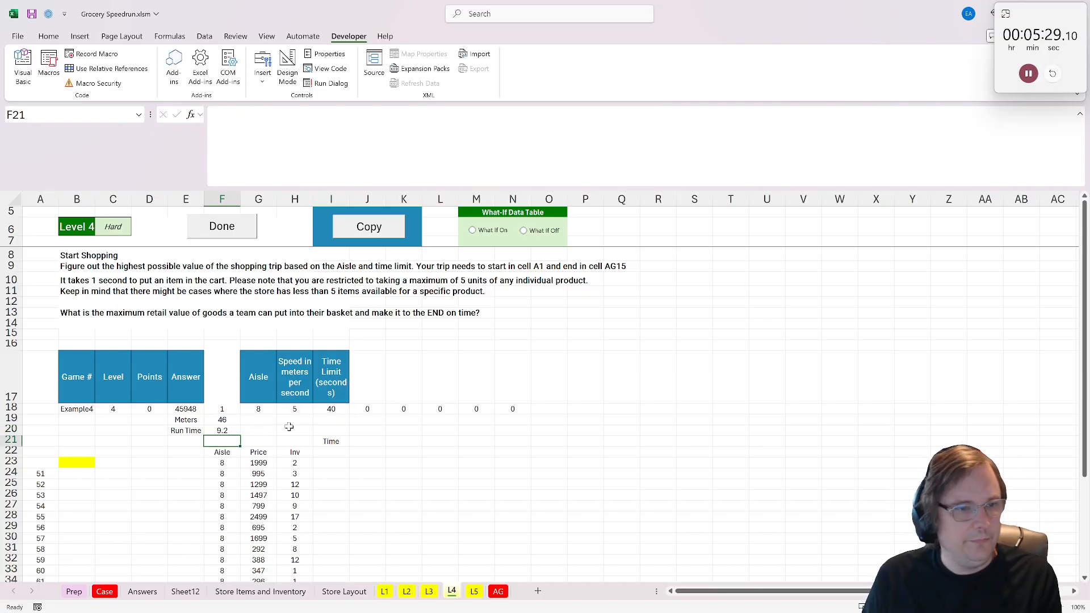
- Round the run time in F20 up by wrapping F19/H18 in CEILING.MATH
click(223, 431)
click(222, 115)
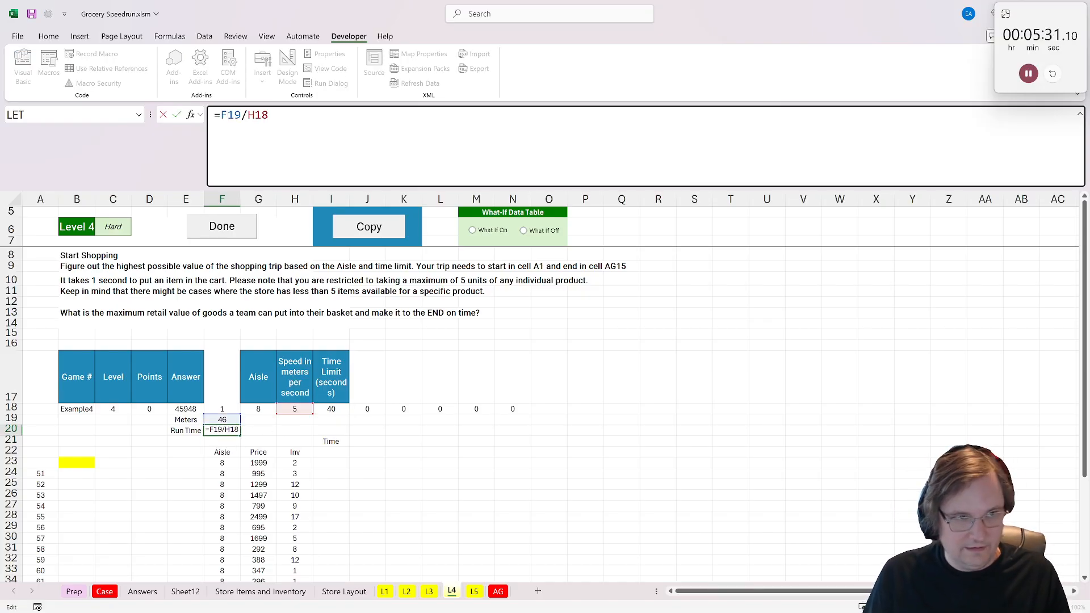
text(ce)
key(Tab)
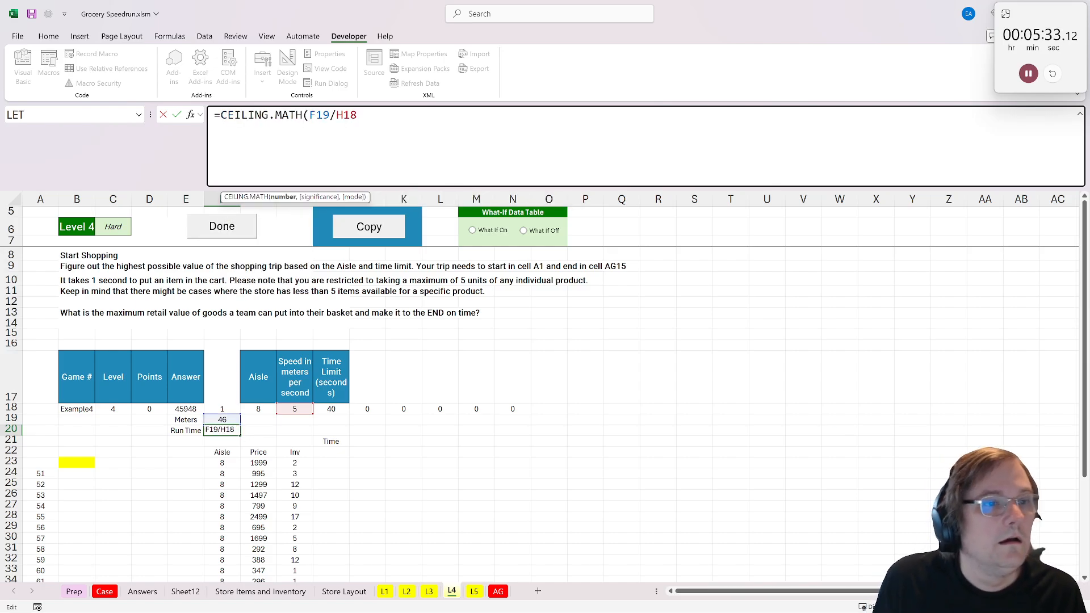
key(ctrl+Return)
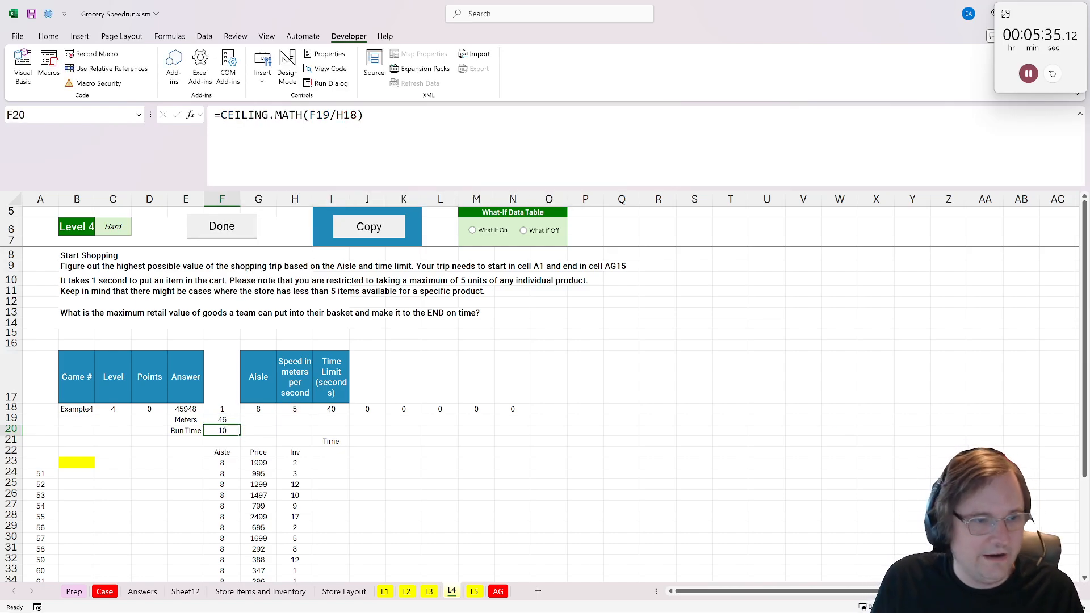
- Reference the run time in F20 from cell I22
click(331, 440)
click(341, 452)
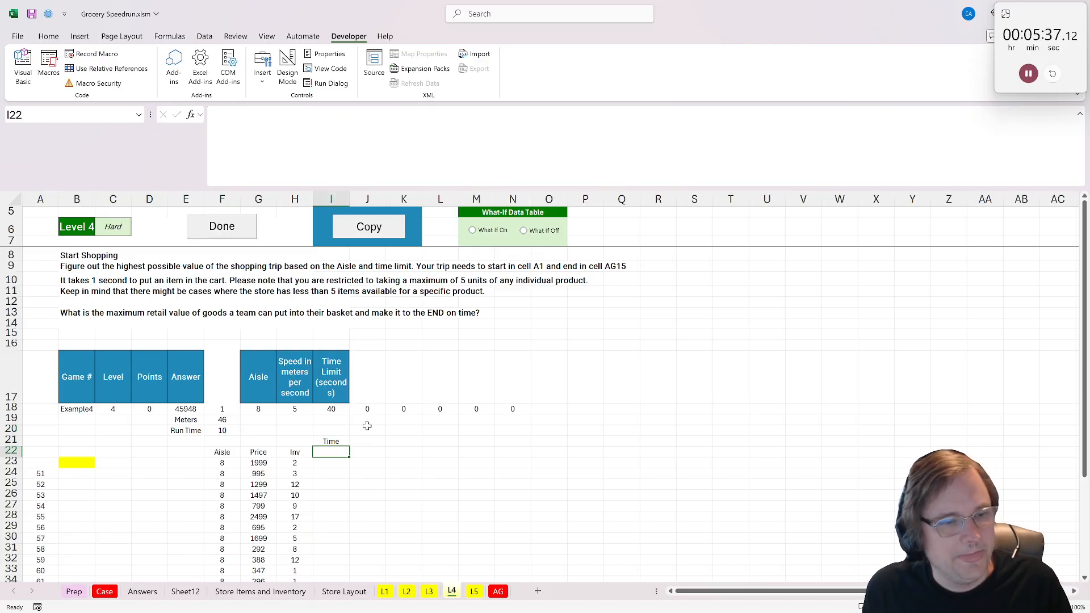
text(=)
click(222, 431)
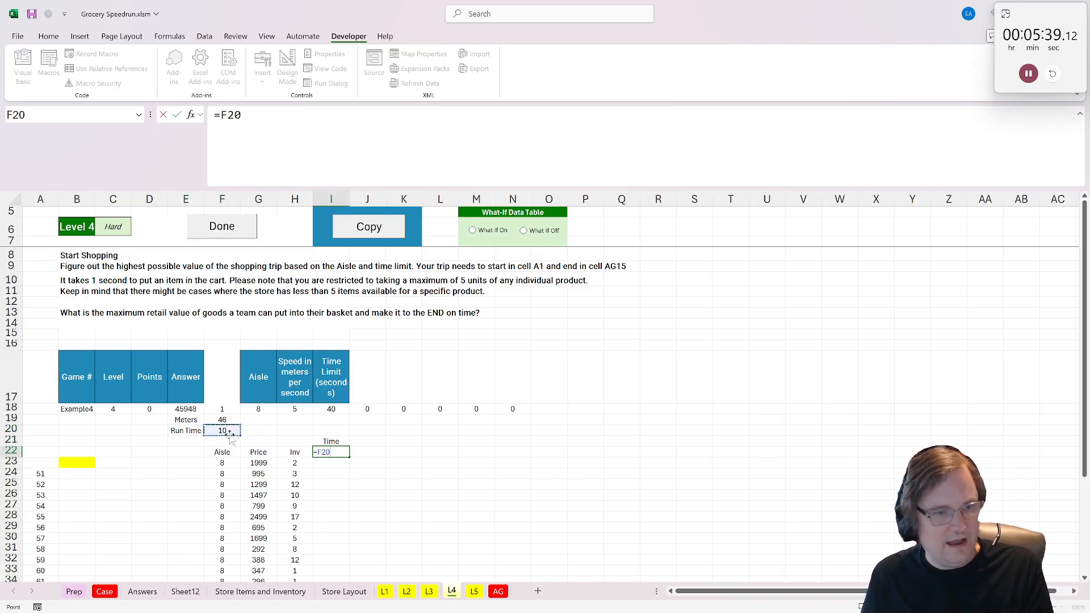
key(Return)
- Relabel cell I21 as Time left
click(341, 445)
text(Time lef)
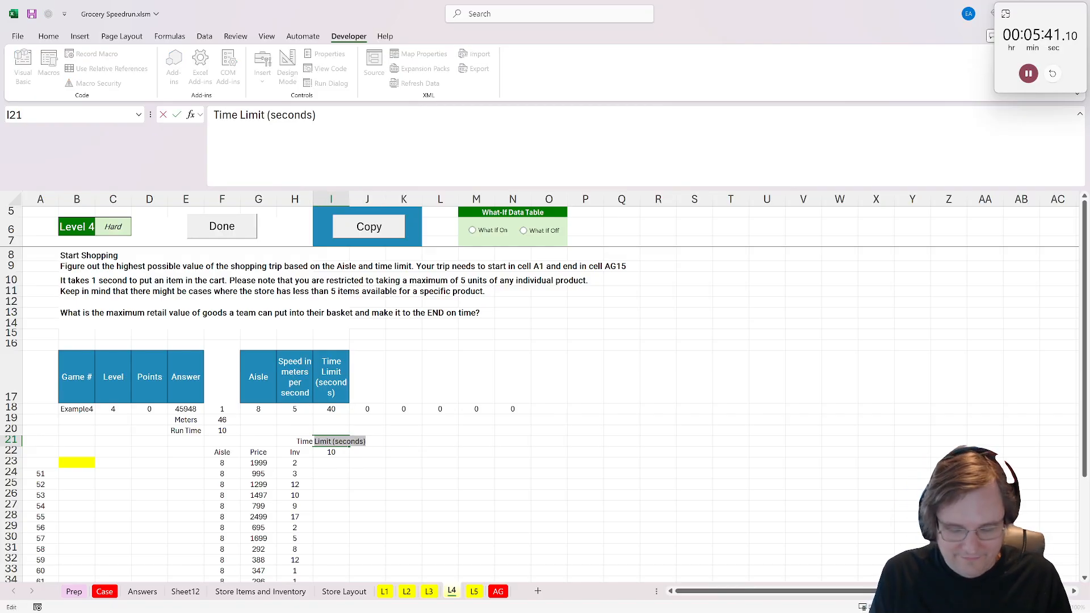
text(t)
key(Return)
- Add filters to the header row of the Store Items and Inventory sheet
scroll(300, 499, down, 2)
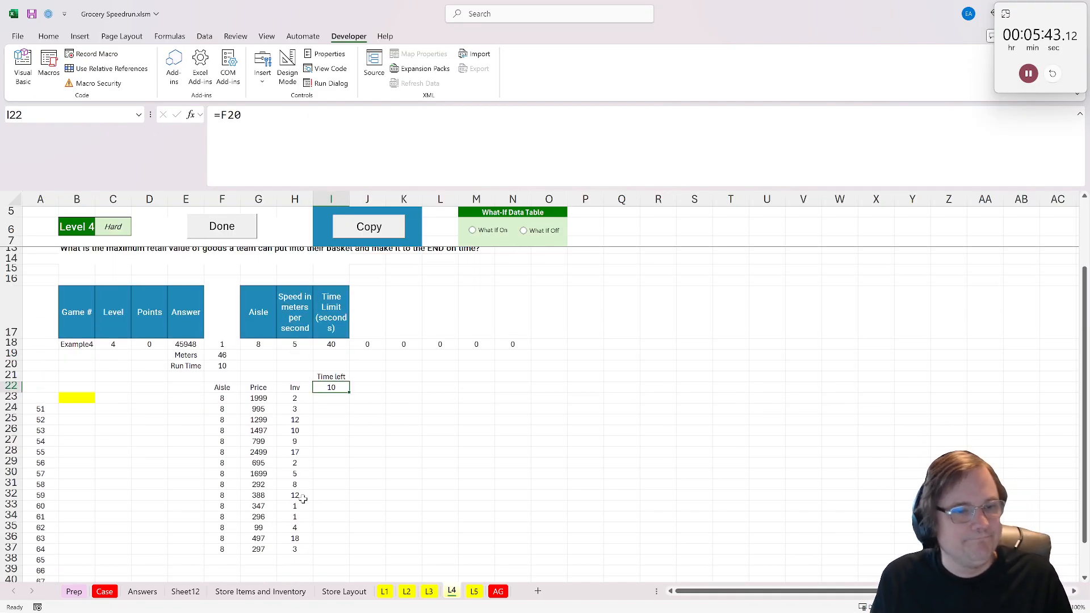
mouse_move(253, 392)
mouse_down()
mouse_move(259, 525)
mouse_move(257, 406)
mouse_up()
click(139, 592)
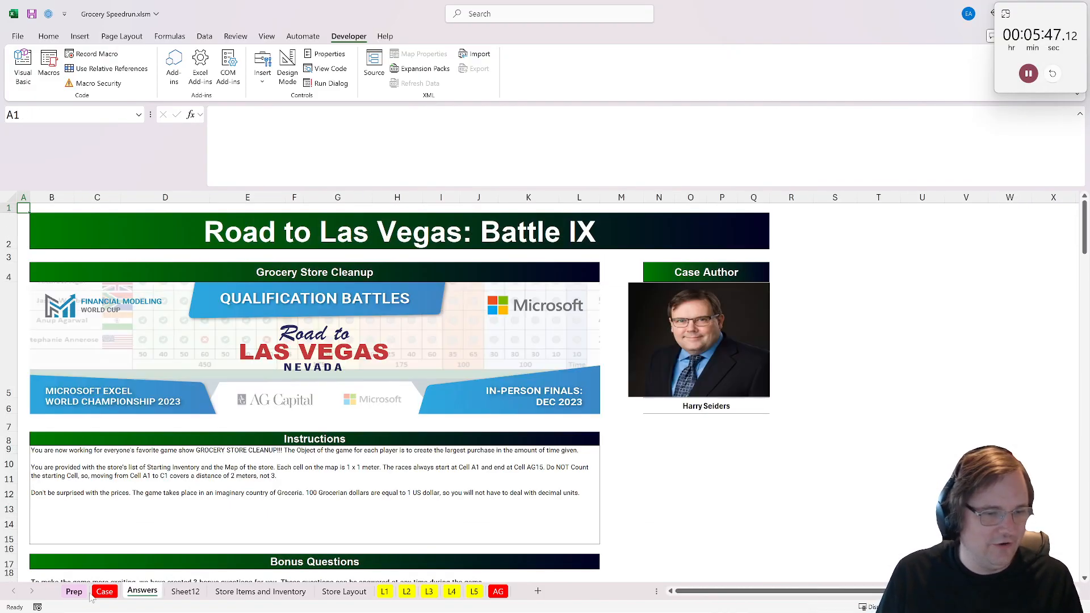
click(75, 592)
click(106, 592)
click(245, 592)
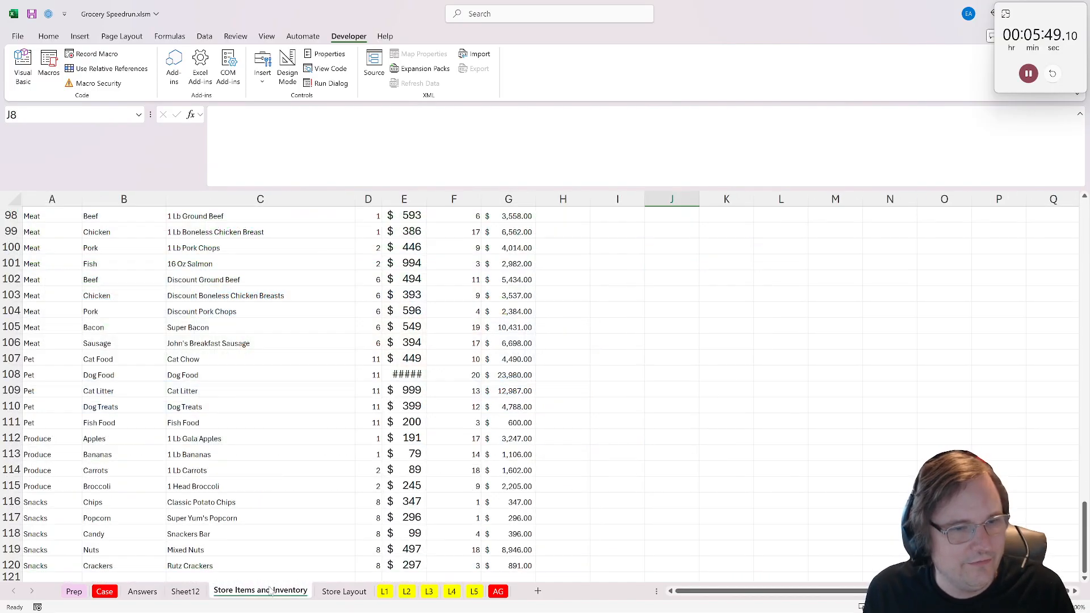
scroll(282, 416, up, 20)
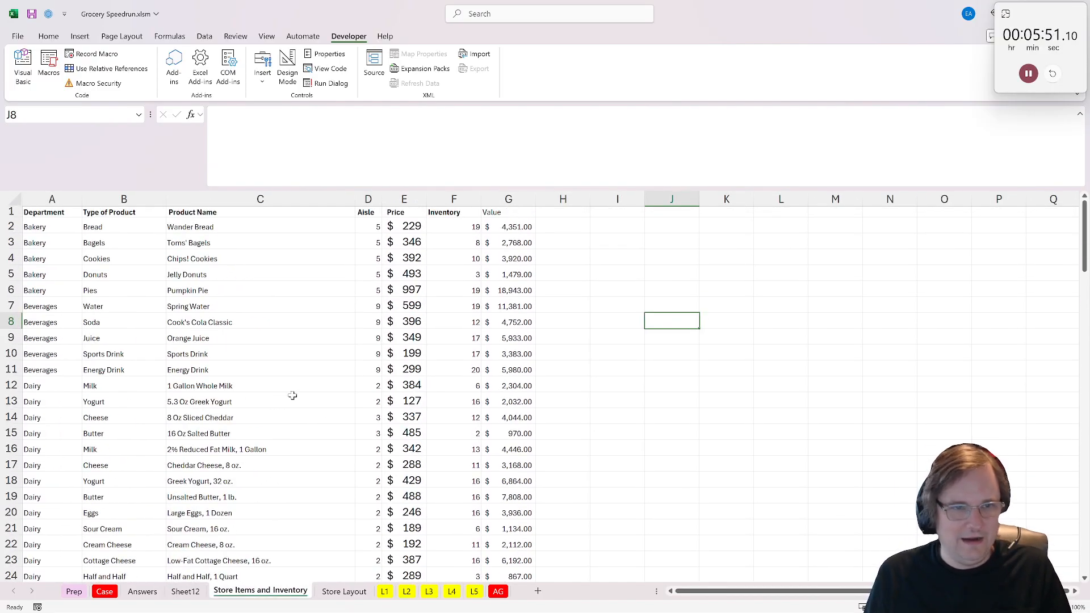
click(11, 212)
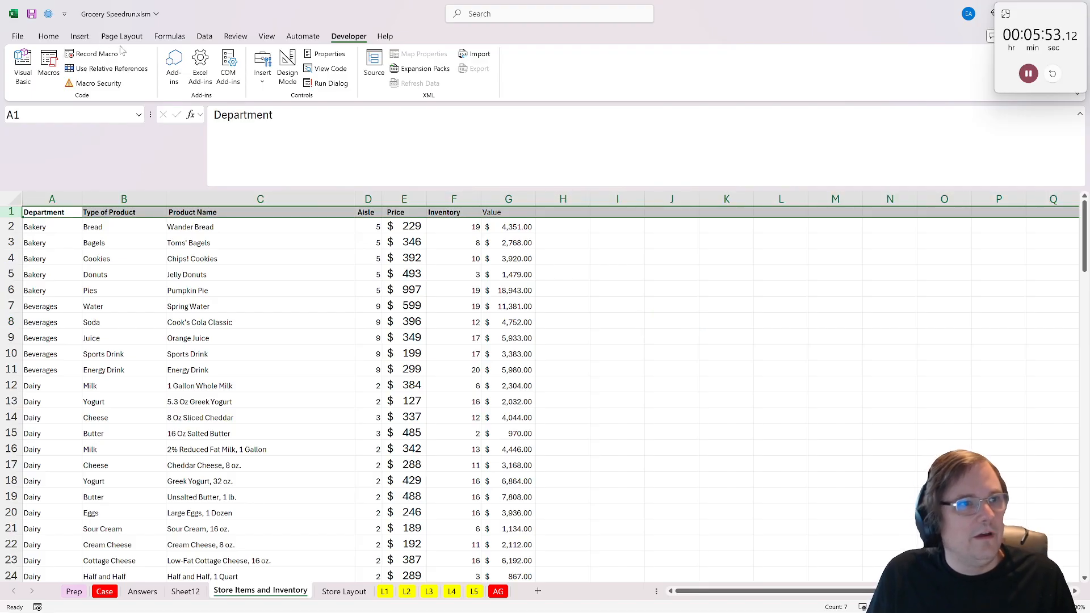
click(205, 36)
click(545, 67)
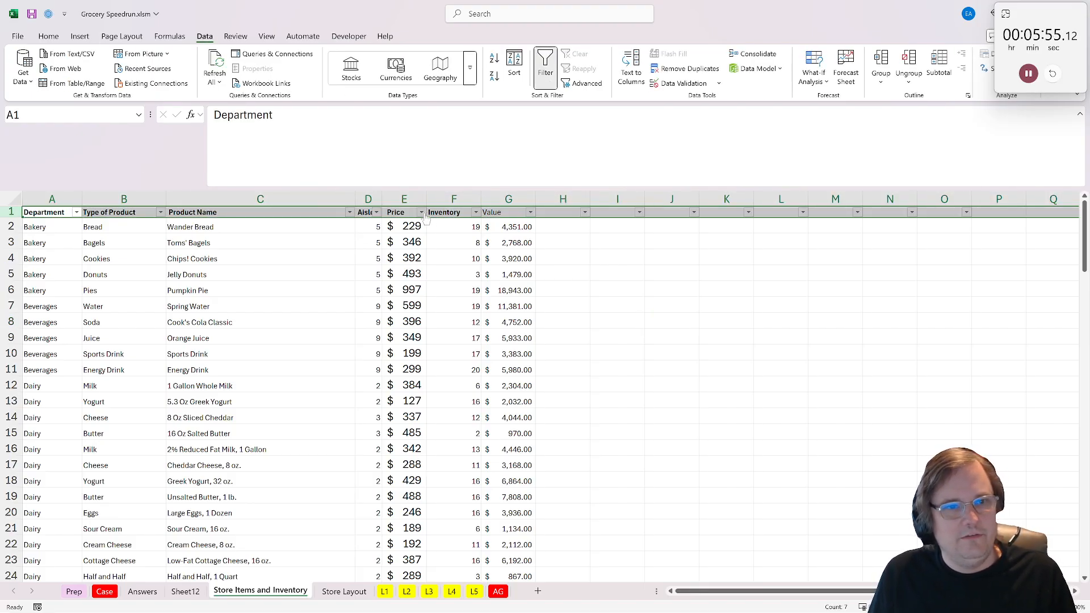
- Sort the store items by Price from largest to smallest and autofit the price column's width
click(422, 213)
click(331, 242)
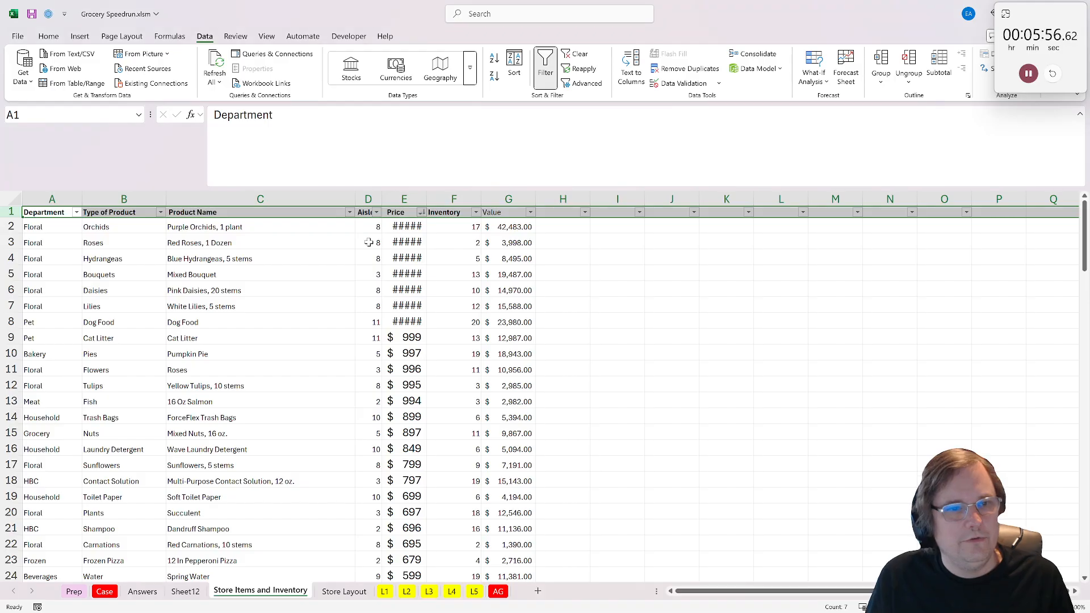
double_click(429, 199)
click(454, 354)
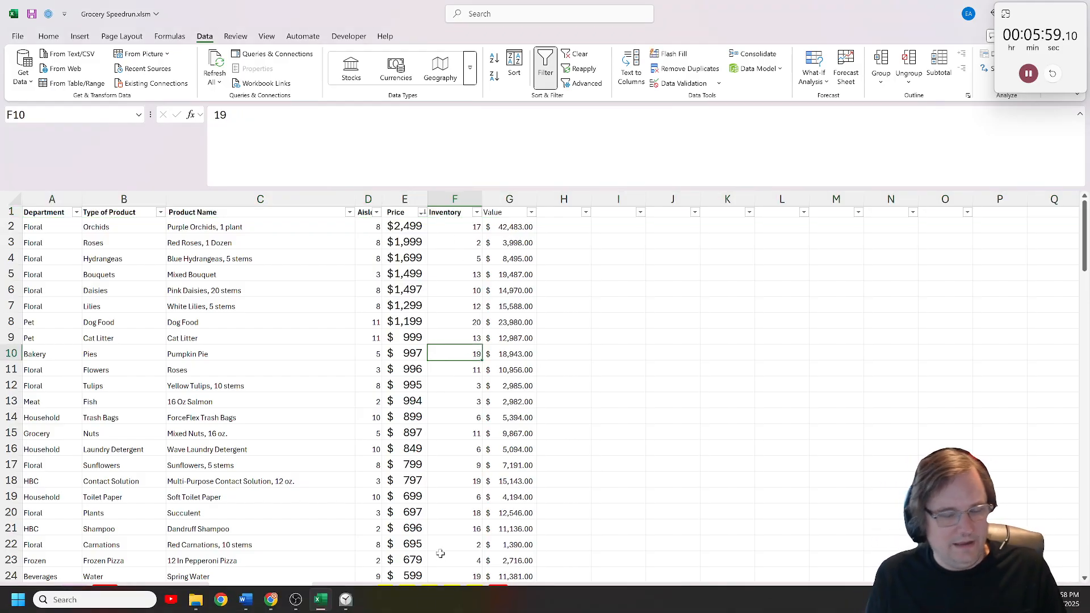
- On the L4 sheet, label cell J22 as Take
click(450, 592)
click(334, 397)
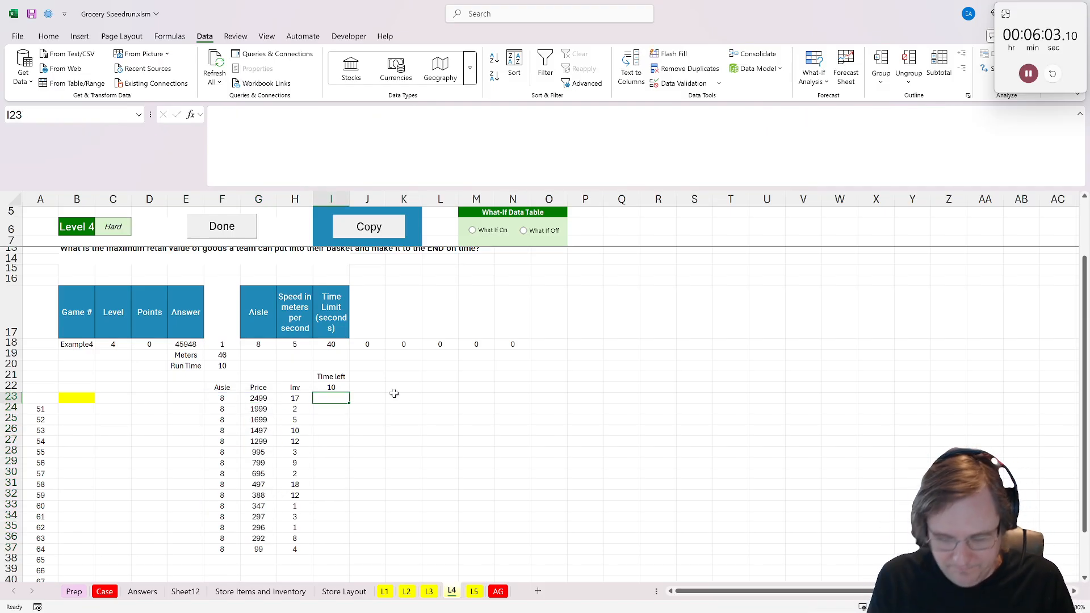
text(=)
key(Escape)
key(Right)
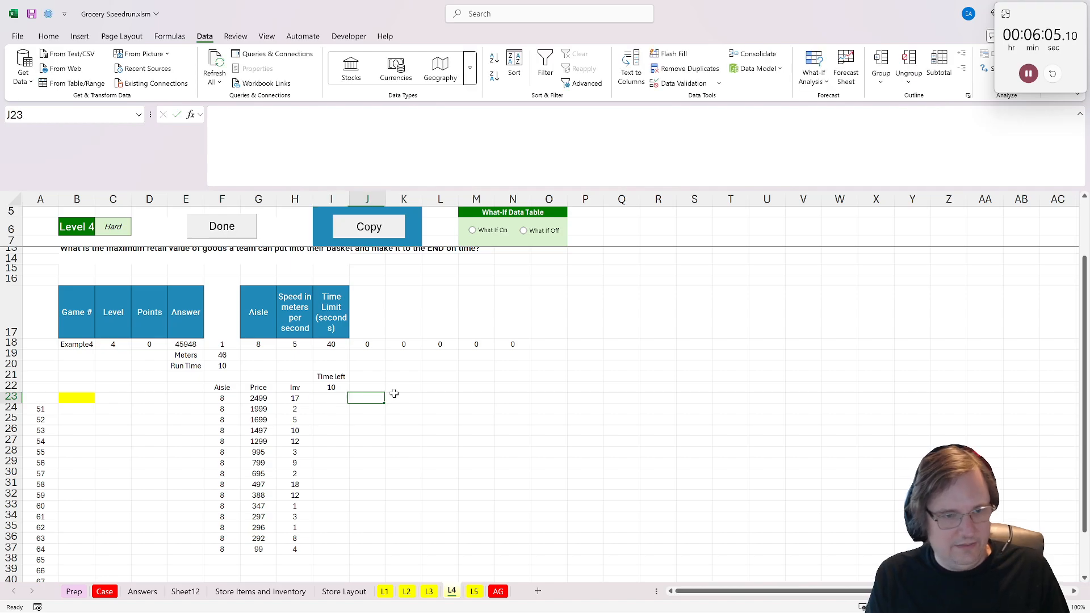
key(Up)
key(Up)
key(Down)
text(Take)
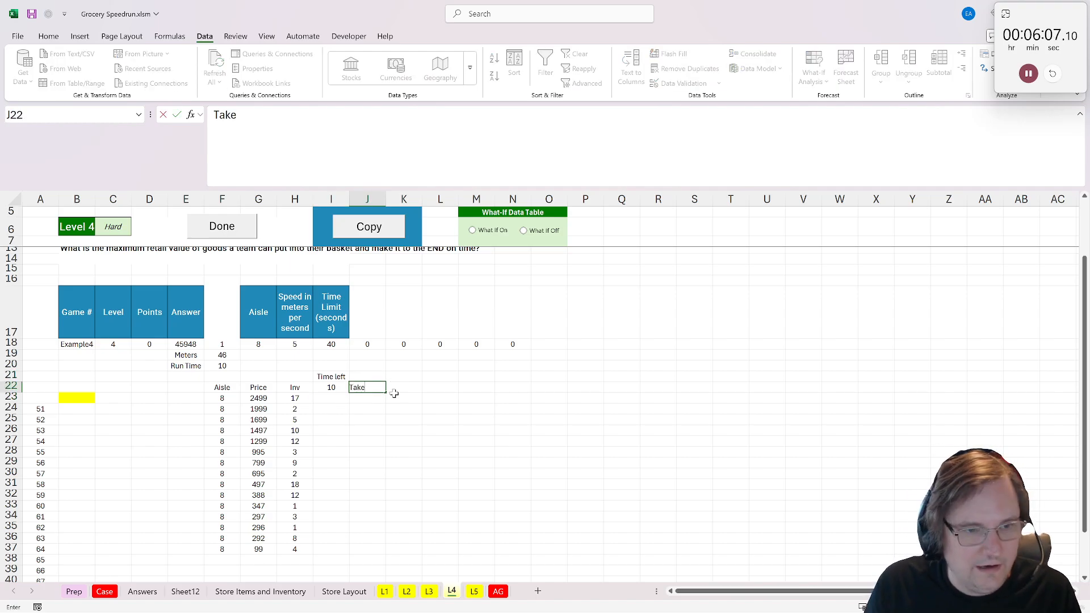
key(Return)
- In J23, calculate the units taken as the minimum of 5, the inventory in H23 and the time left in I22
text(=min)
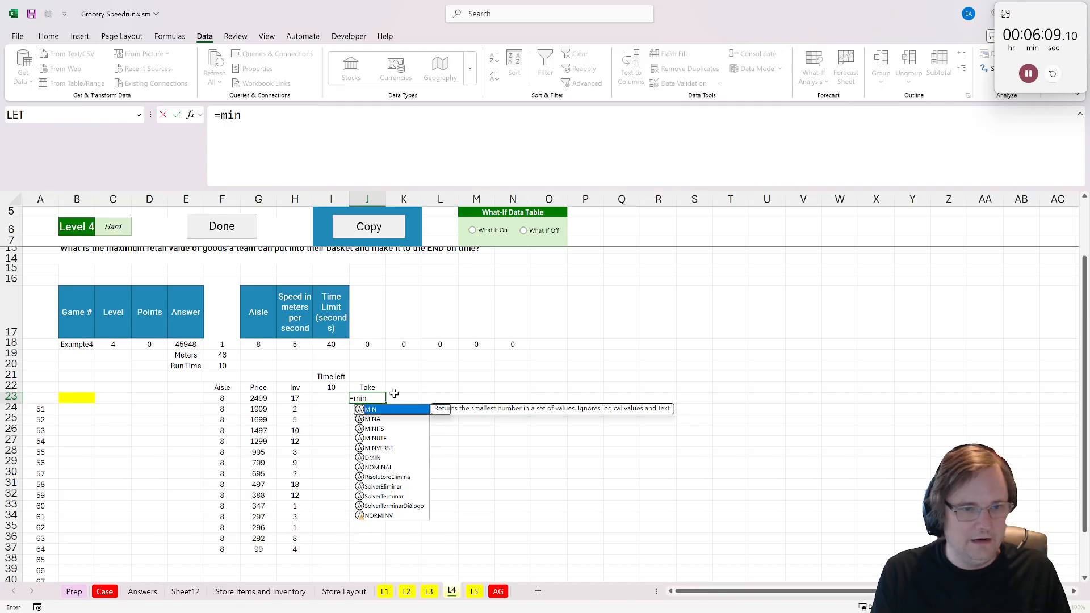
text((5)
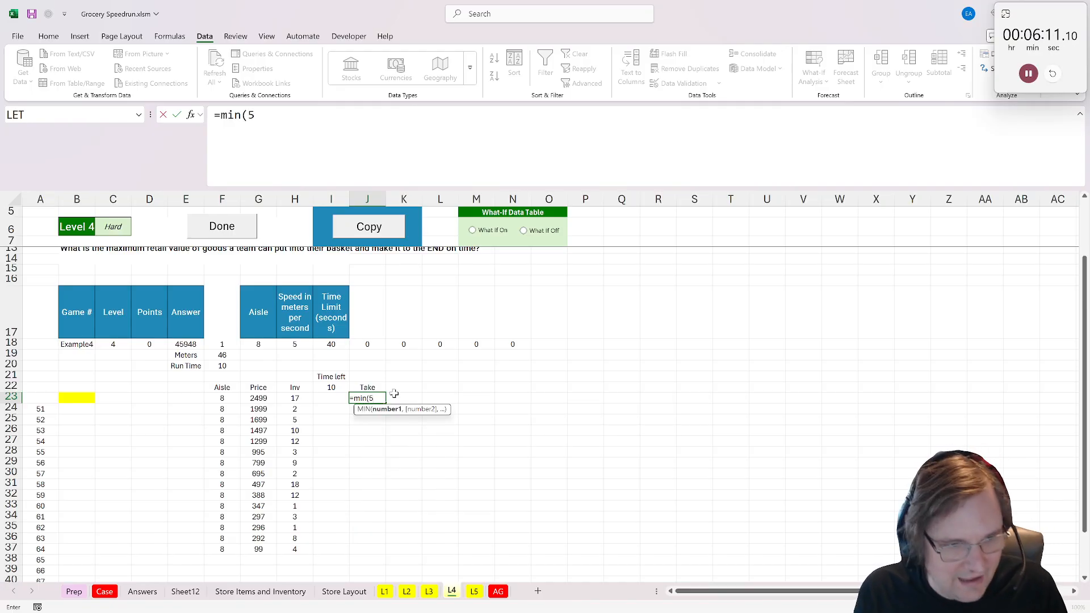
text(,)
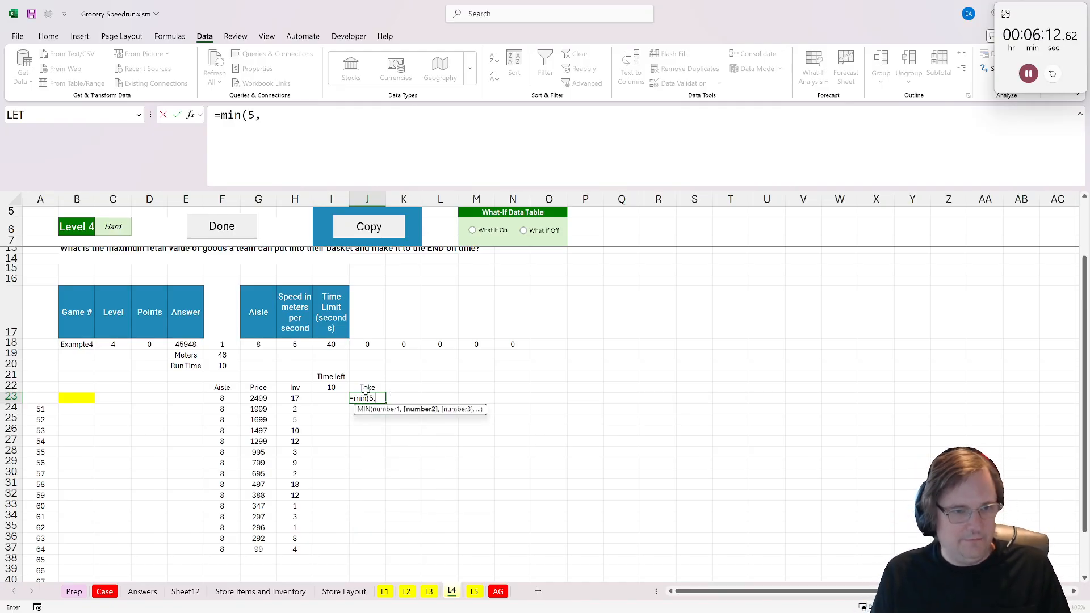
click(295, 398)
text(,)
click(331, 388)
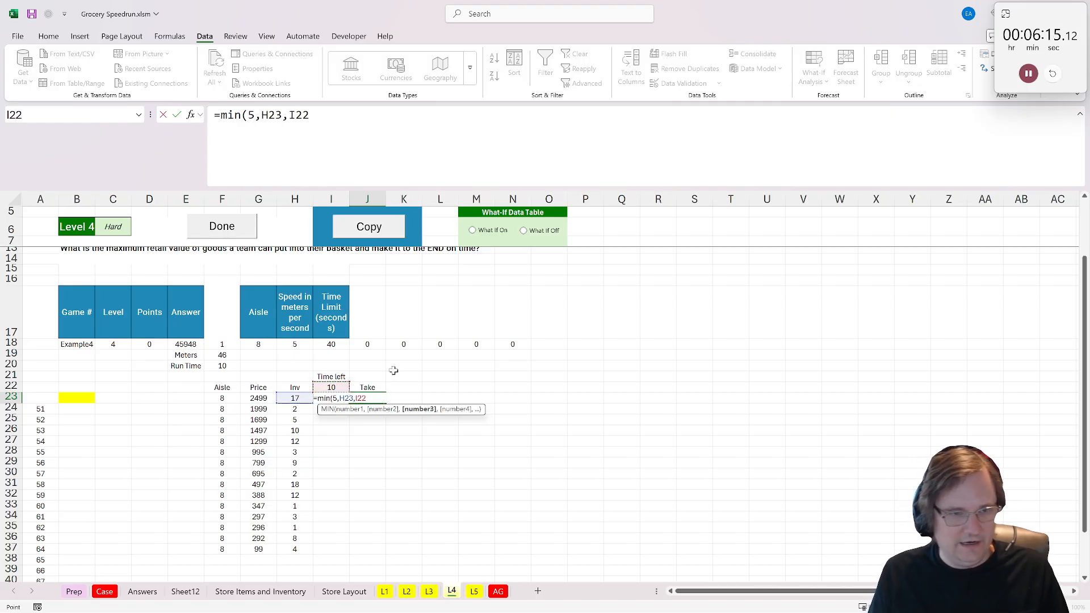
text())
key(ctrl+Return)
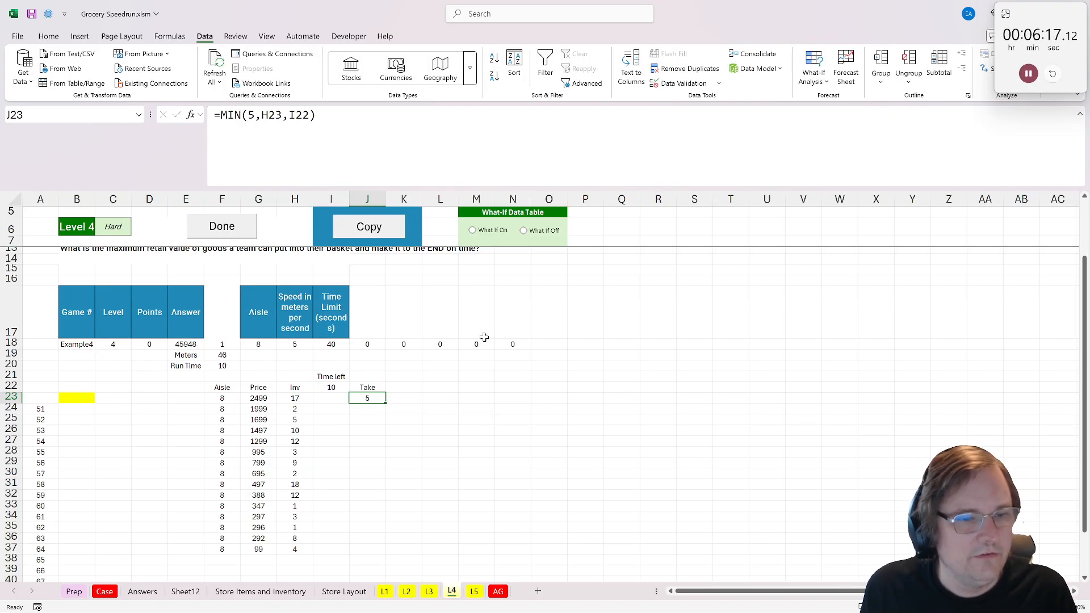
- In I23, calculate the time left by subtracting the units taken in J23 from I22
click(331, 401)
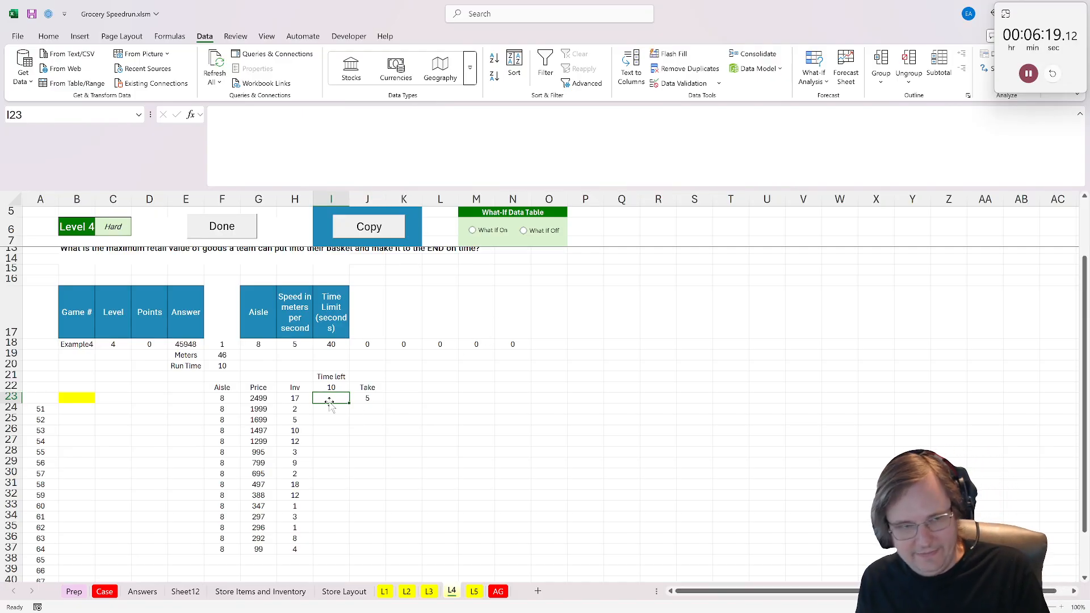
text(=)
click(330, 387)
text(-)
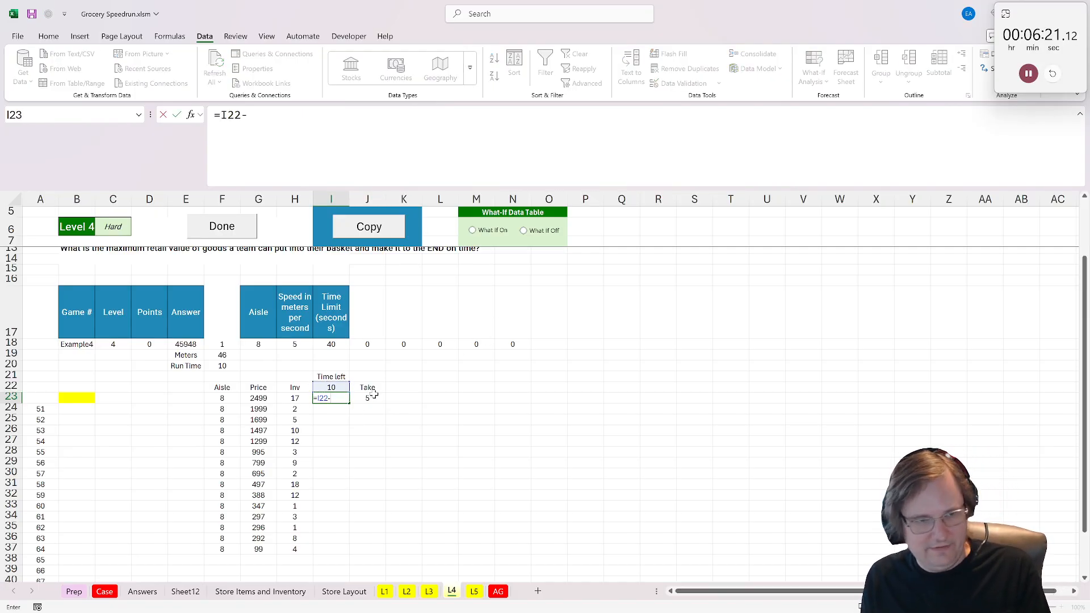
click(367, 398)
key(Return)
- Swap the two calculation columns so Take sits in column I and Time left in column J, and check their formulas
drag(333, 376, 370, 398)
key(ctrl+x)
click(403, 374)
key(ctrl+v)
click(330, 398)
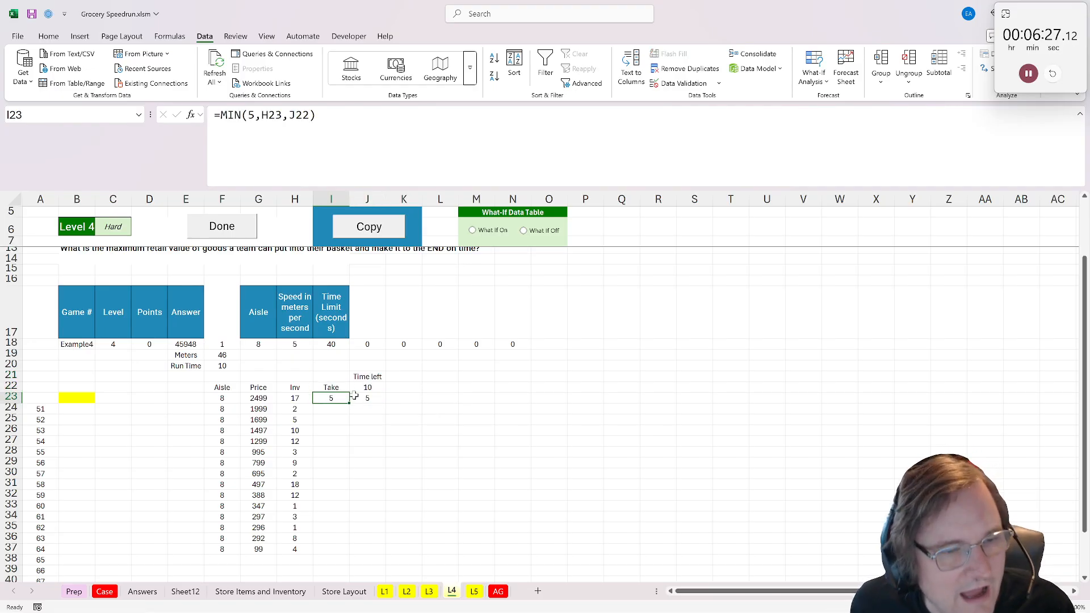
key(Tab)
key(Return)
click(334, 399)
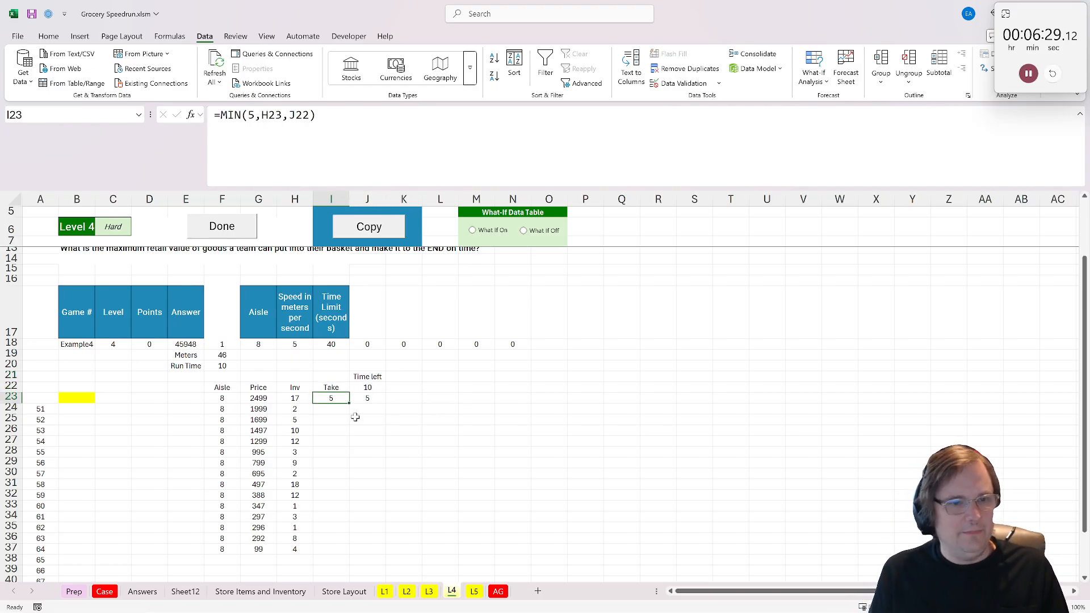
key(Tab)
- Set the starting time left in J22 to the time limit in I18 minus the run time in F20
click(224, 366)
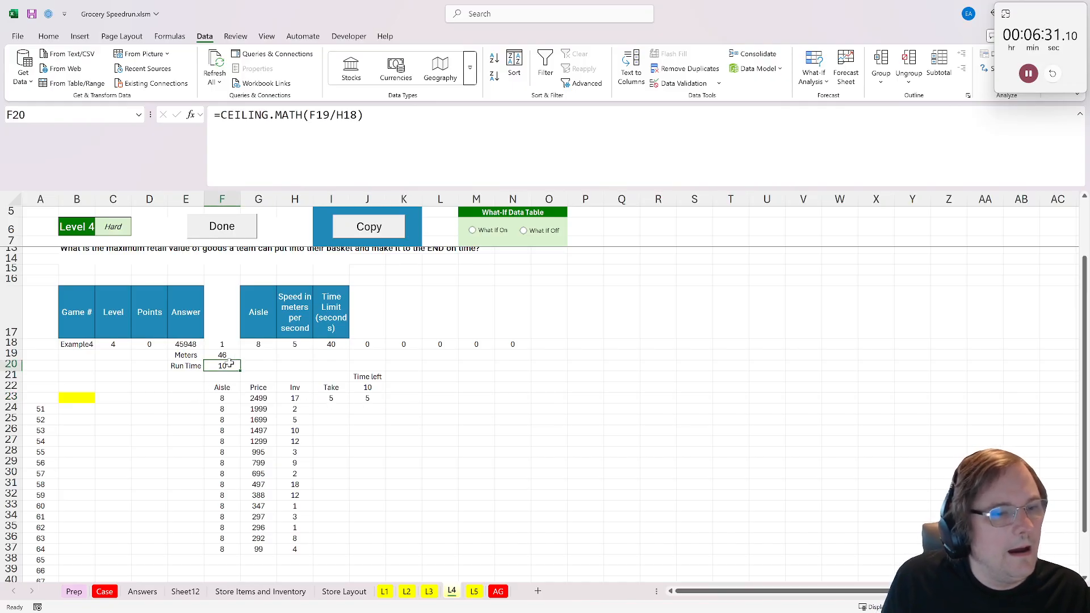
click(193, 377)
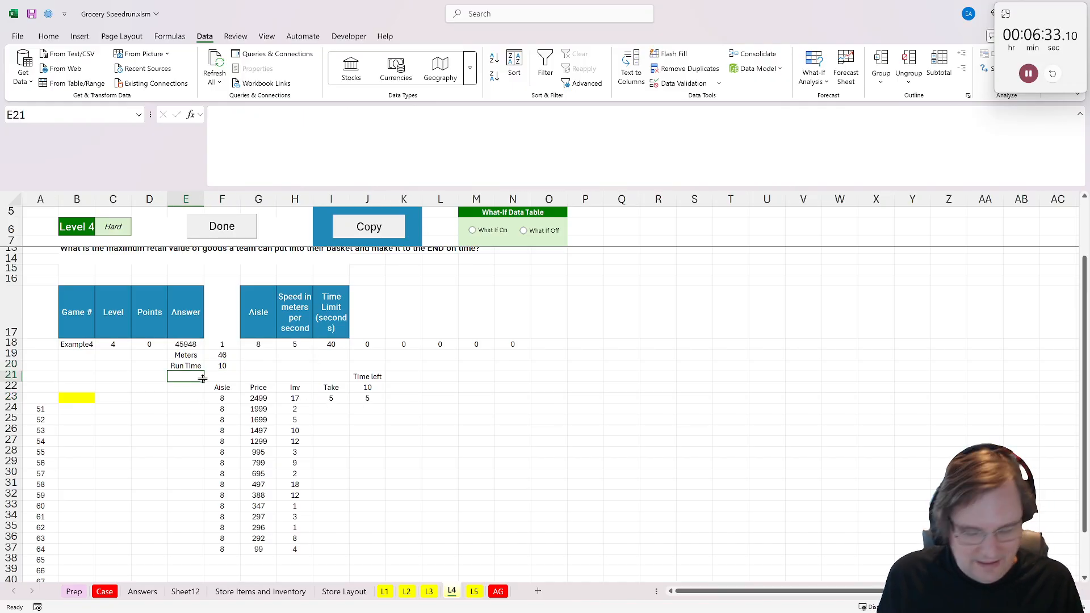
click(376, 388)
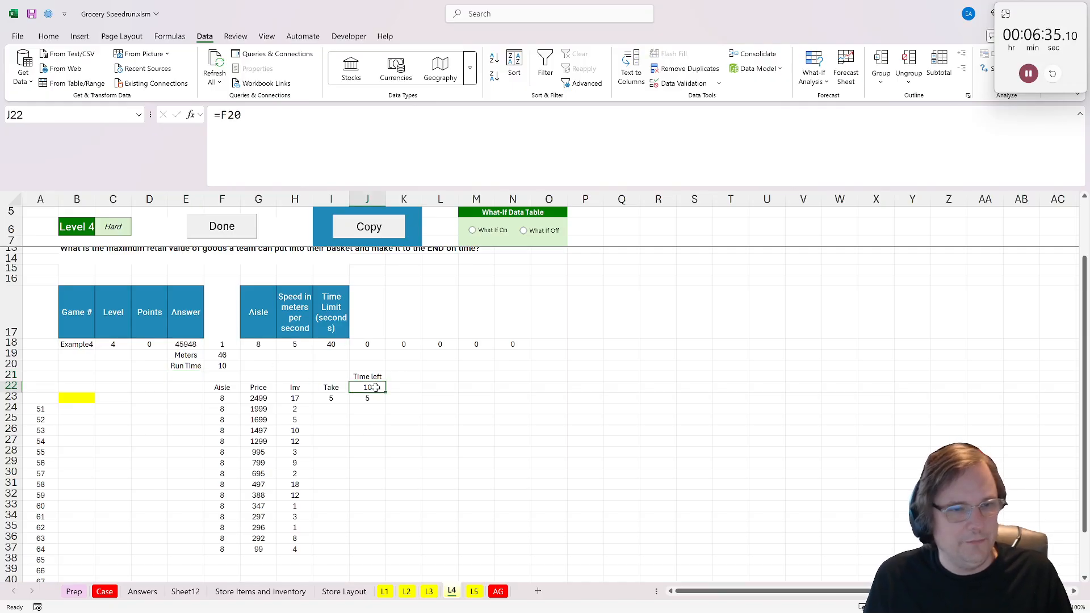
text(=)
click(331, 344)
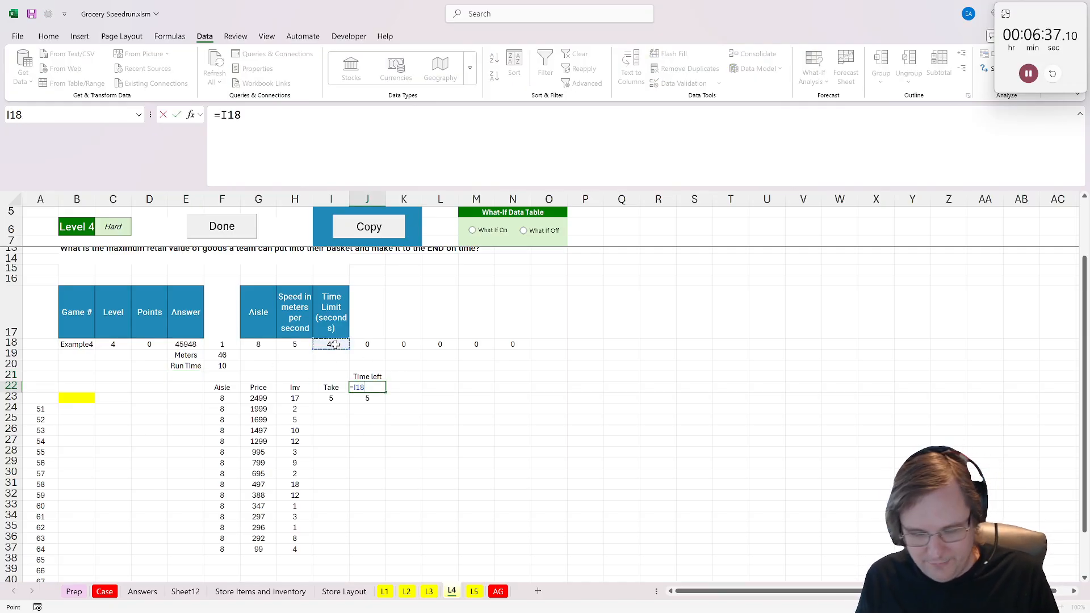
text(-)
click(219, 365)
key(Return)
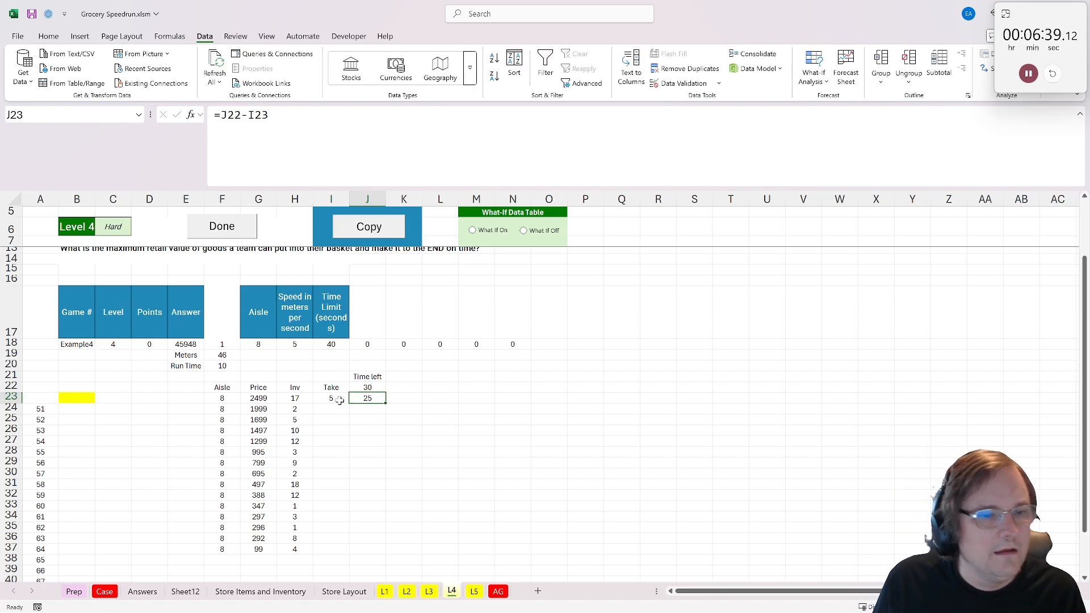
- Copy the Take and Time left formulas from row 23 down through row 75
drag(336, 399, 369, 388)
key(ctrl+c)
scroll(365, 523, down, 5)
shift+click(360, 552)
key(ctrl+v)
scroll(356, 511, down, 5)
key(ctrl+c)
scroll(369, 392, down, 2)
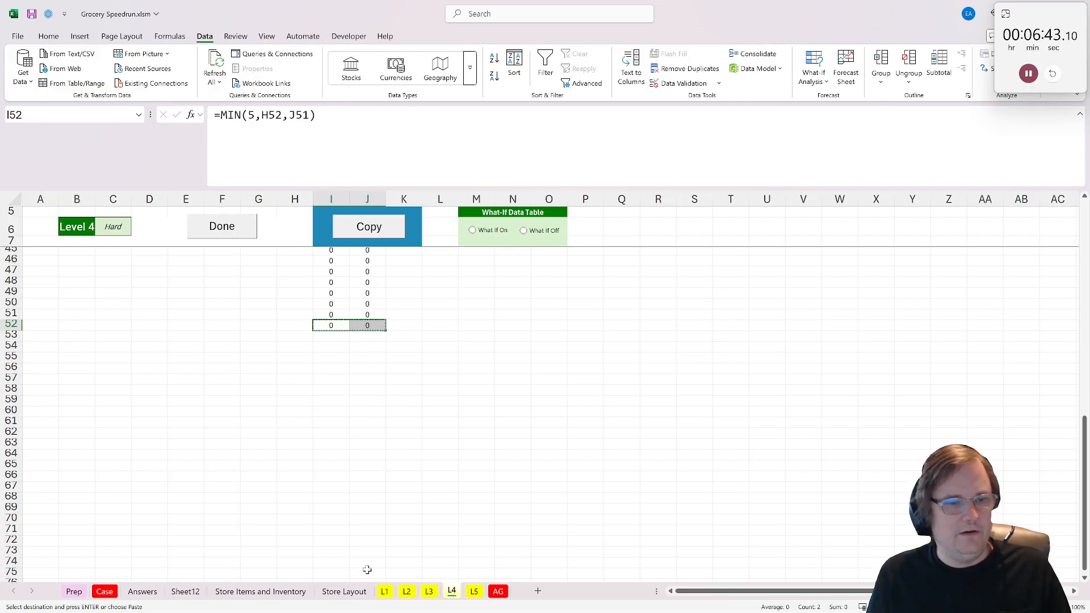
shift+click(366, 569)
key(ctrl+v)
scroll(240, 414, up, 10)
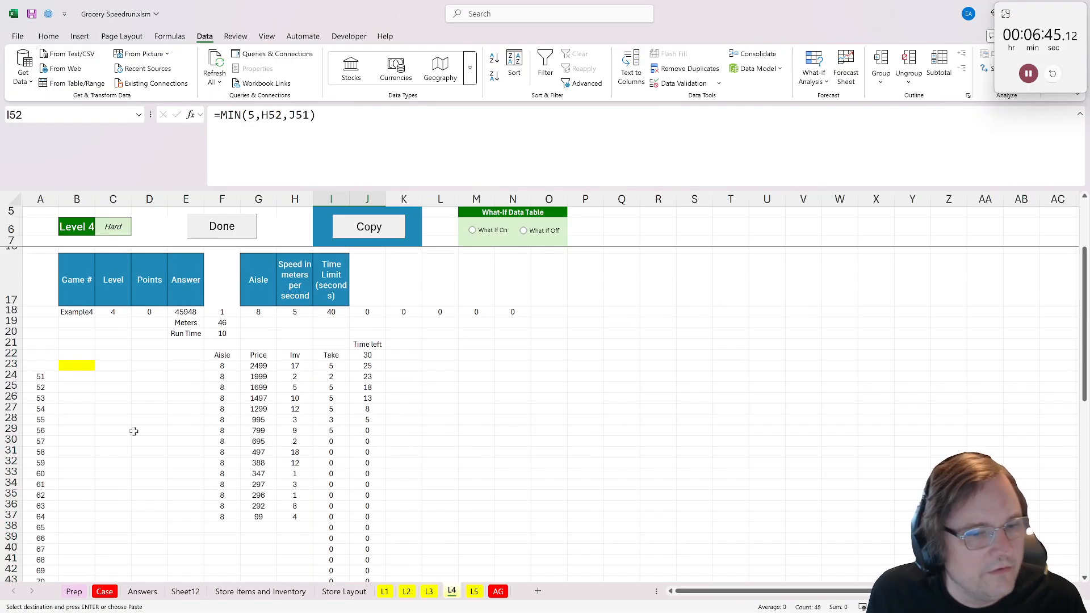
- Begin a SUMPRODUCT formula in B23 with F23:G75 as its first array
click(82, 366)
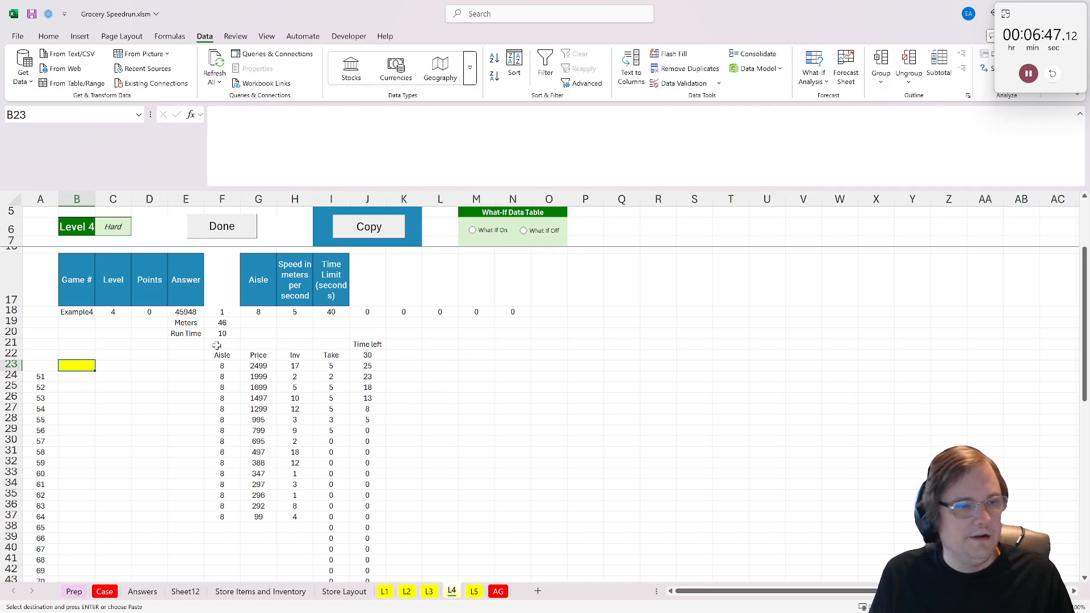
text(=)
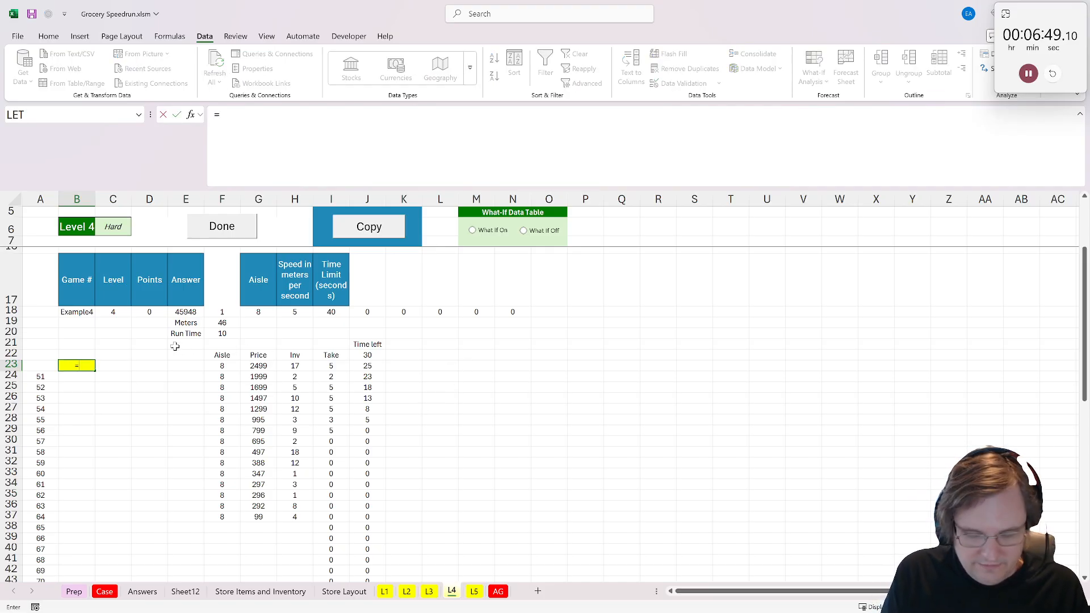
text(su)
key(Down)
key(Down)
key(Down)
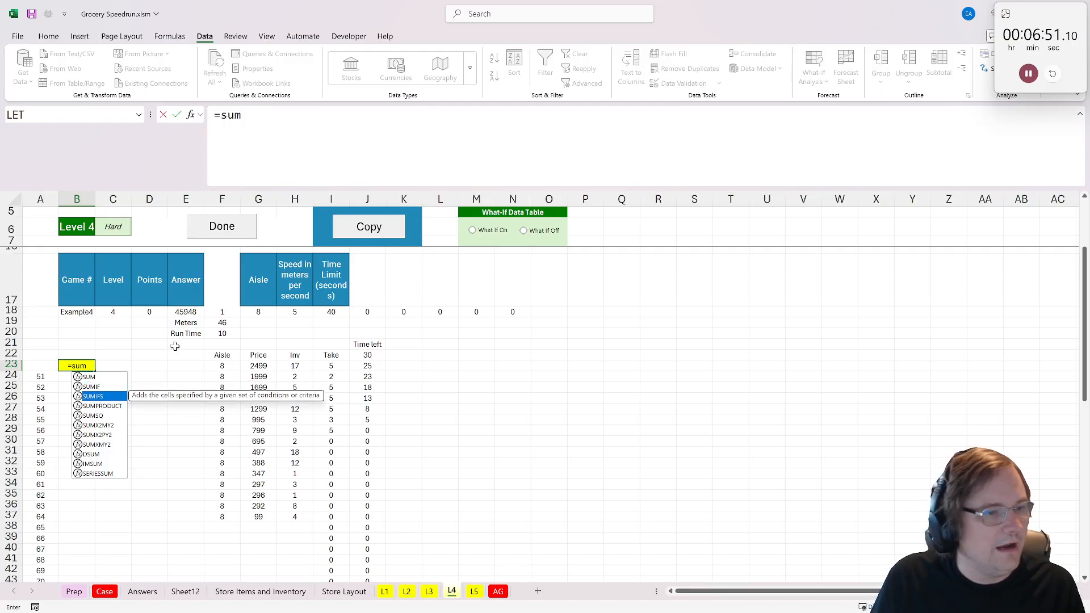
key(Tab)
click(258, 366)
scroll(274, 385, down, 15)
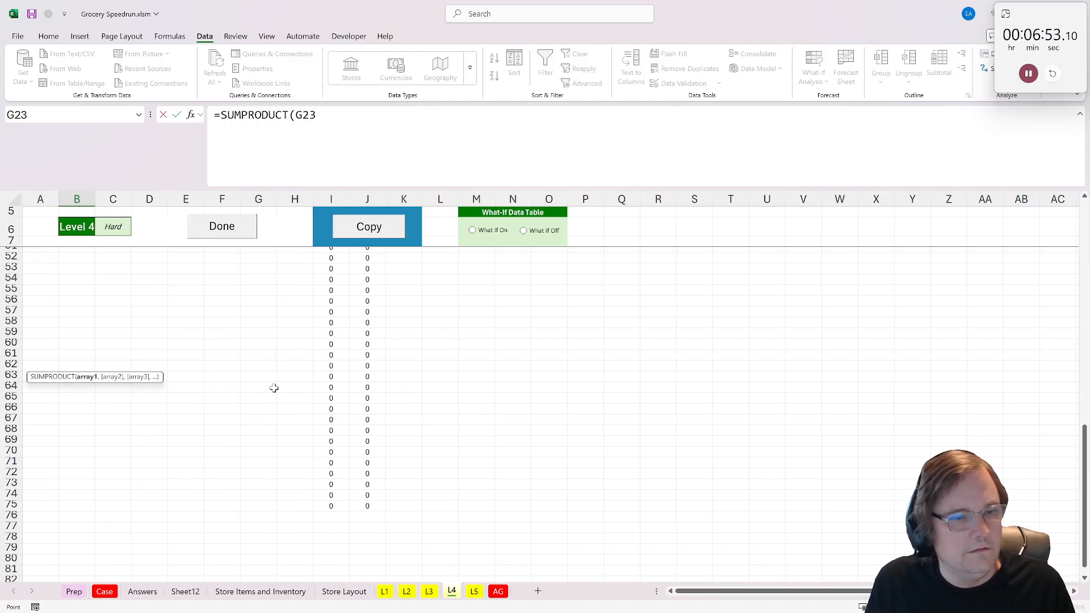
scroll(267, 424, up, 5)
scroll(230, 546, down, 3)
drag(241, 480, 235, 476)
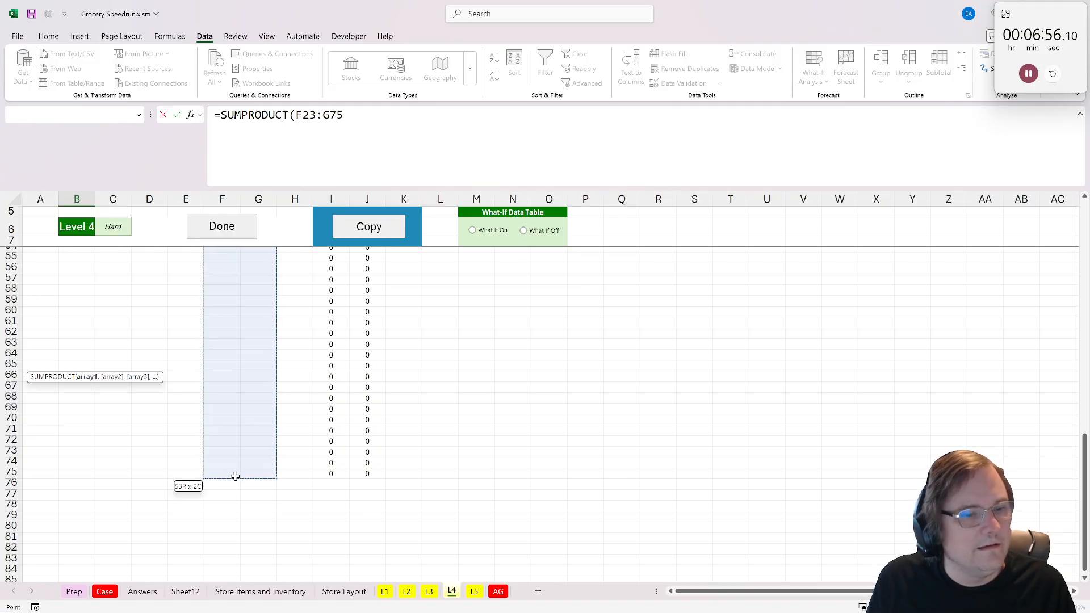
- Add the Take range I23:I75 as the second SUMPRODUCT array in B23 and narrow the first array to the prices in G23:G75
text(,)
click(332, 474)
scroll(318, 374, up, 12)
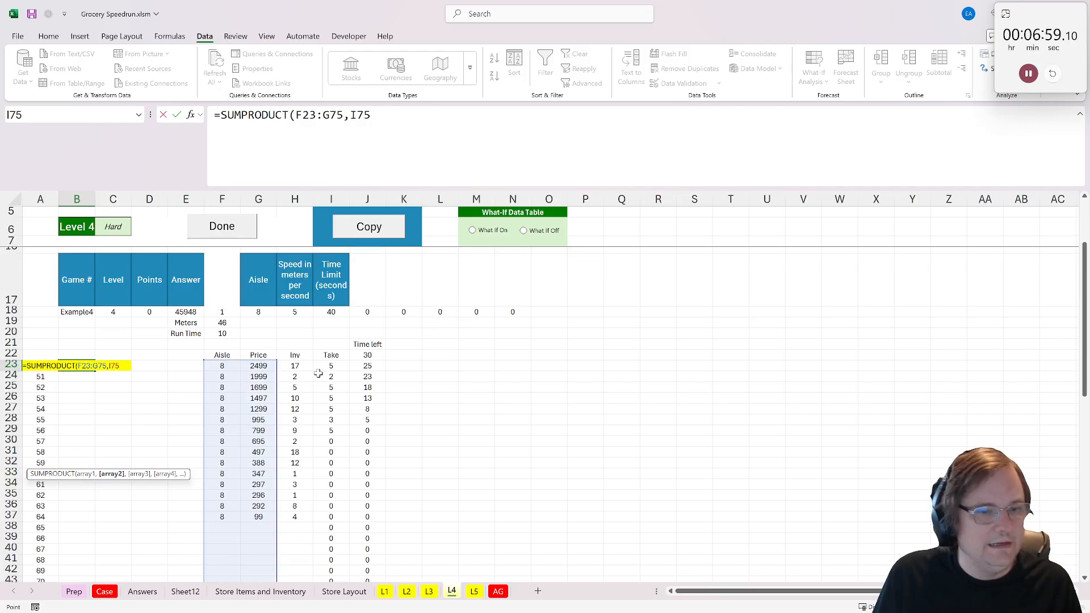
scroll(319, 374, down, 1)
shift+click(329, 333)
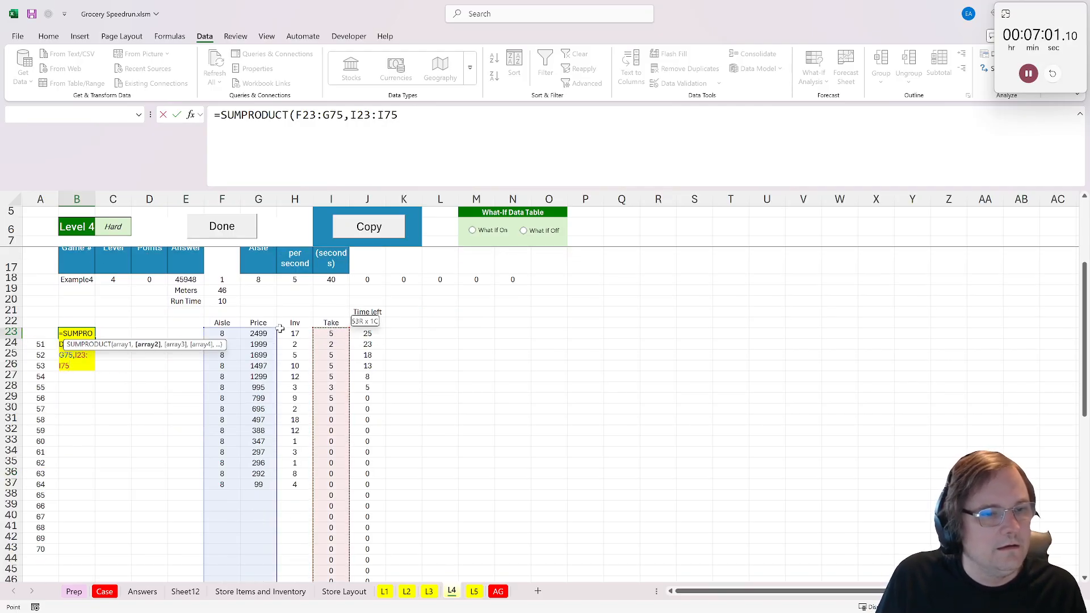
drag(204, 329, 243, 329)
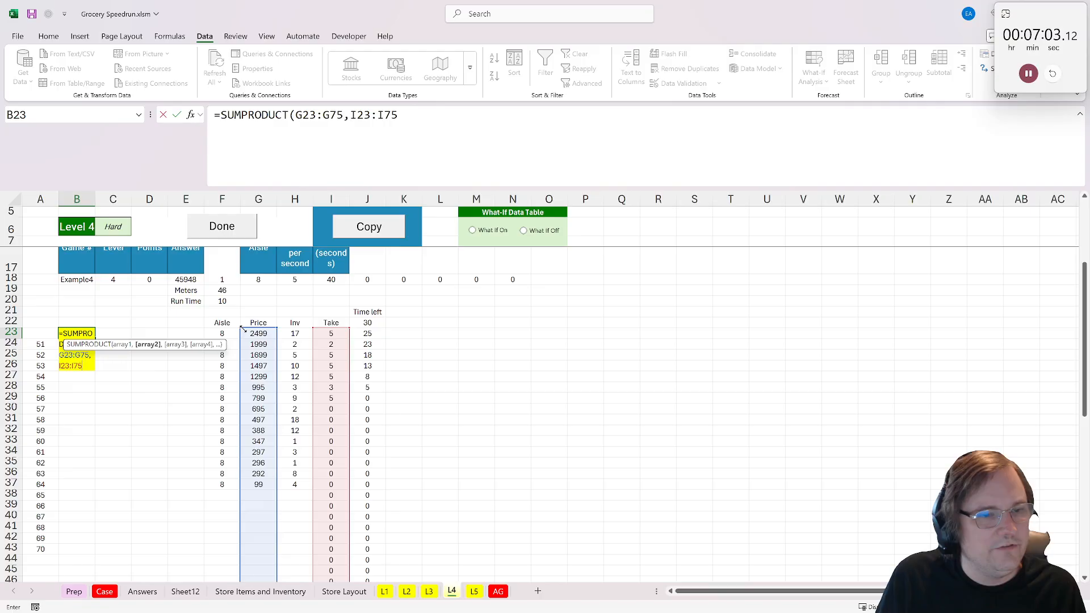
key(Return)
- Mark Level 4 as done to calculate its game answers, and copy its calculations to the Level 5 sheet
click(210, 229)
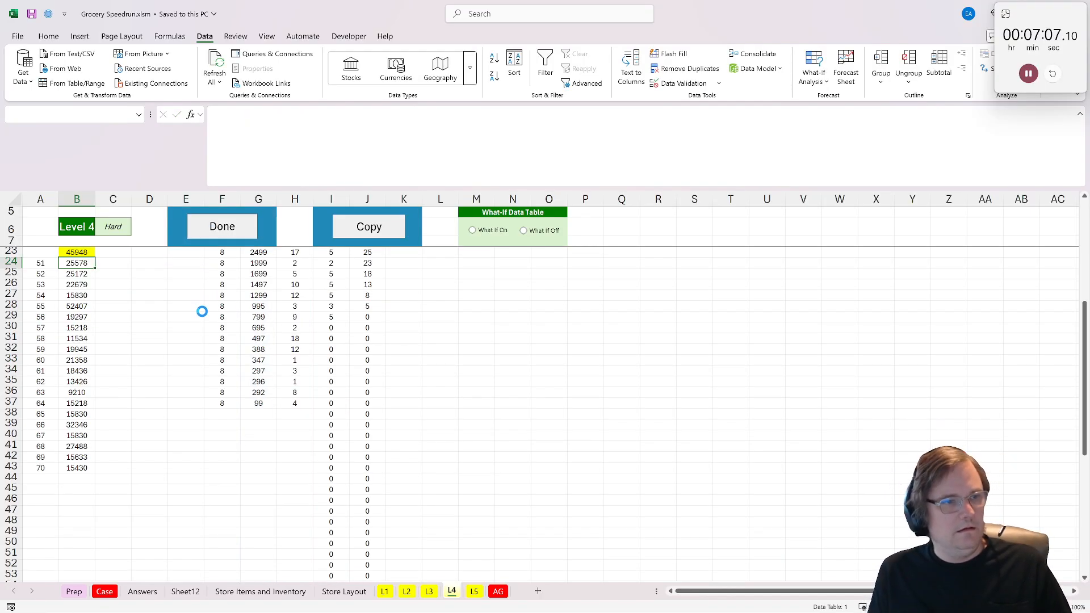
click(374, 233)
scroll(263, 465, down, 3)
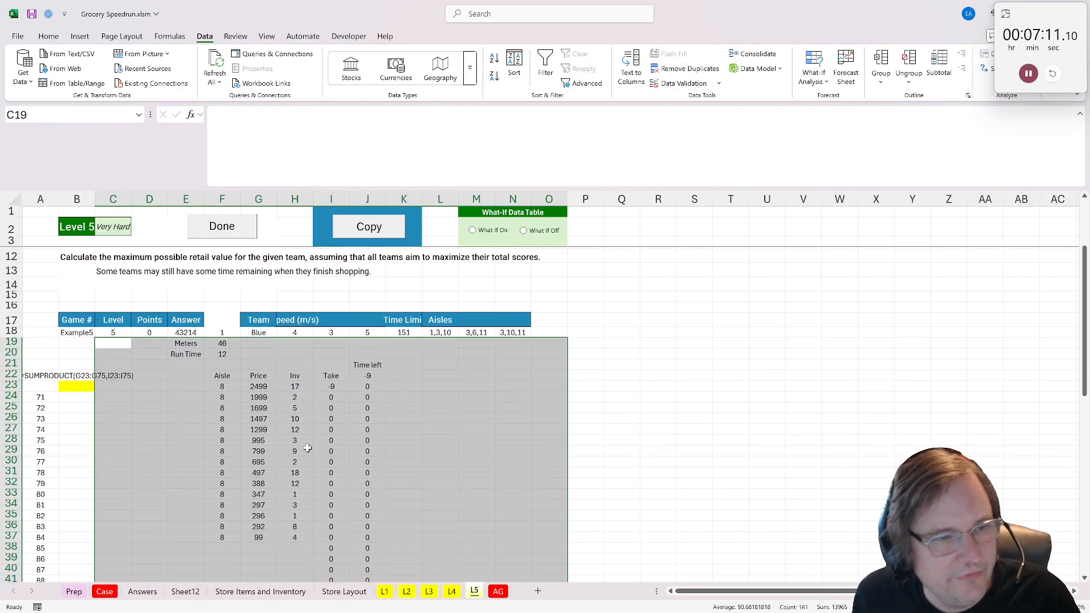
- Copy Level 3's Aisles, Meters and Time block from F19:G21 into the Level 5 sheet at L19
click(451, 340)
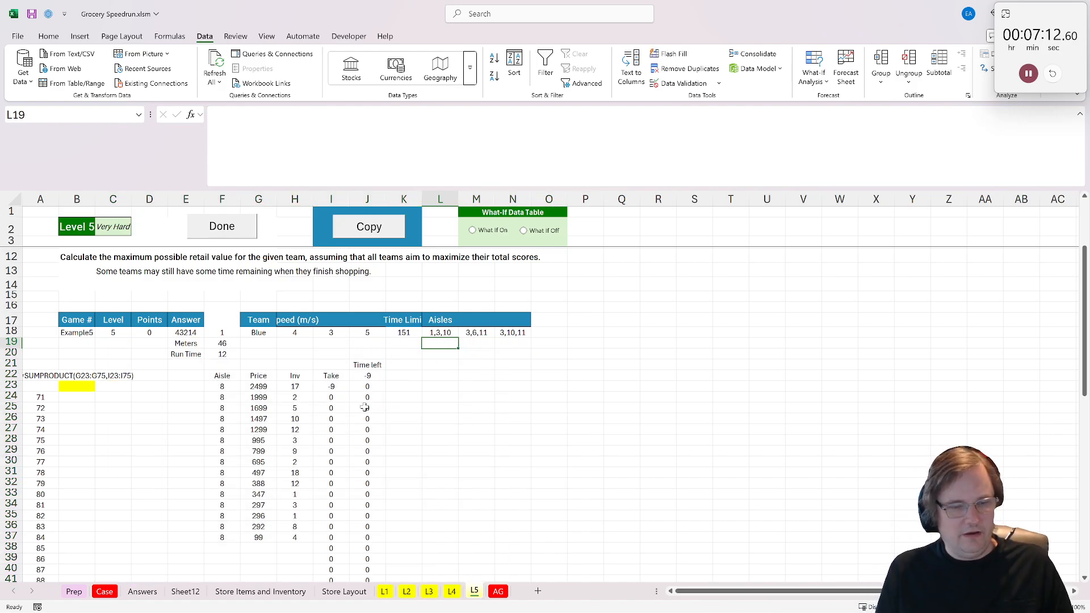
click(450, 591)
click(428, 591)
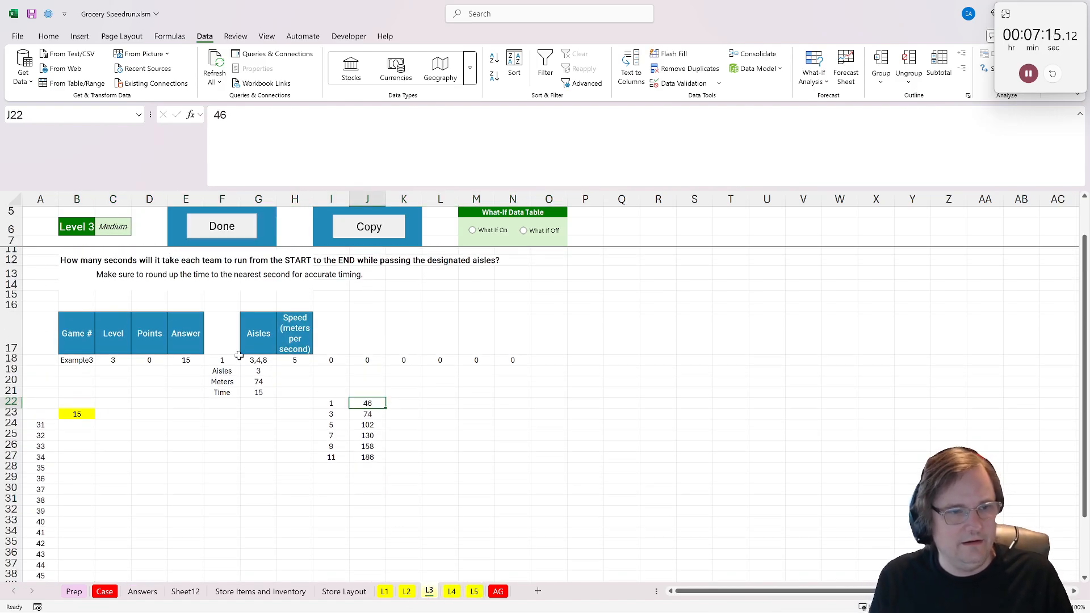
click(258, 382)
drag(222, 372, 258, 392)
key(ctrl+c)
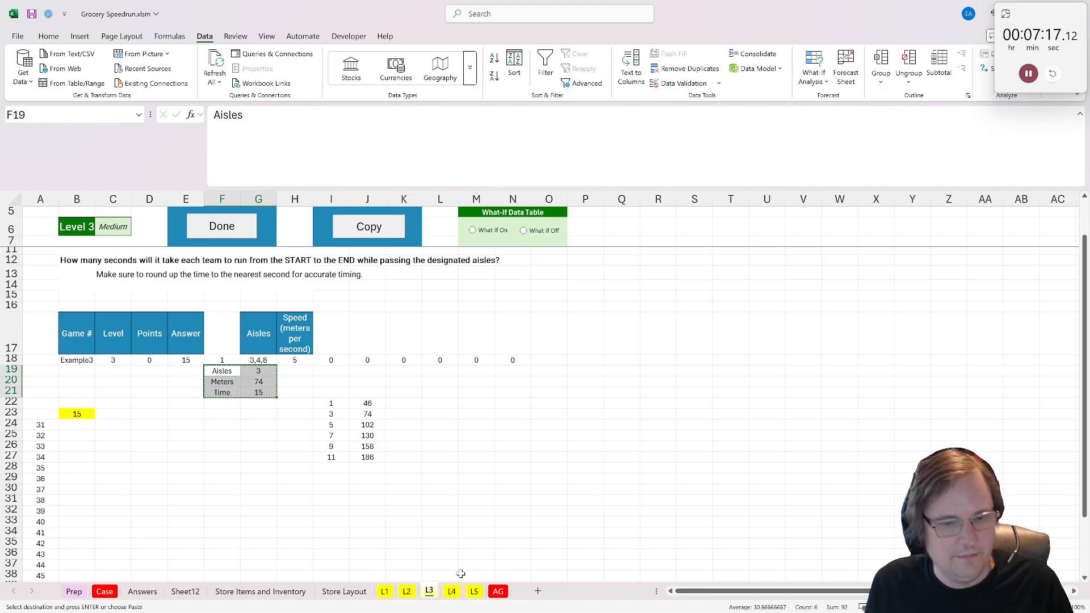
click(474, 591)
key(ctrl+v)
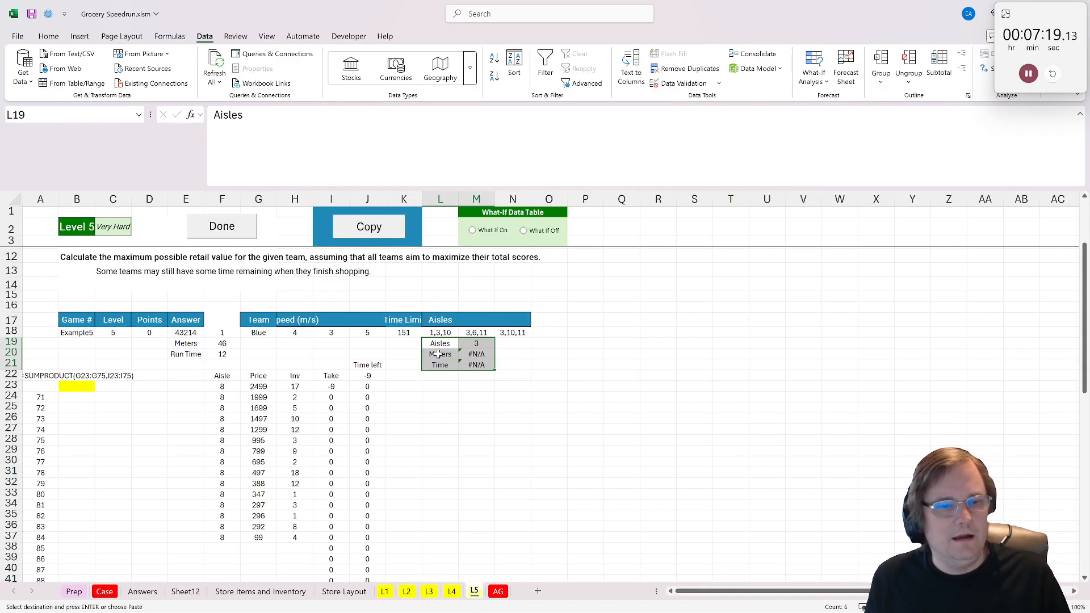
- Clear the pasted block, paste it at K19 instead, and move its Aisles, Meters and Time labels to O19:O21
key(Delete)
key(Left)
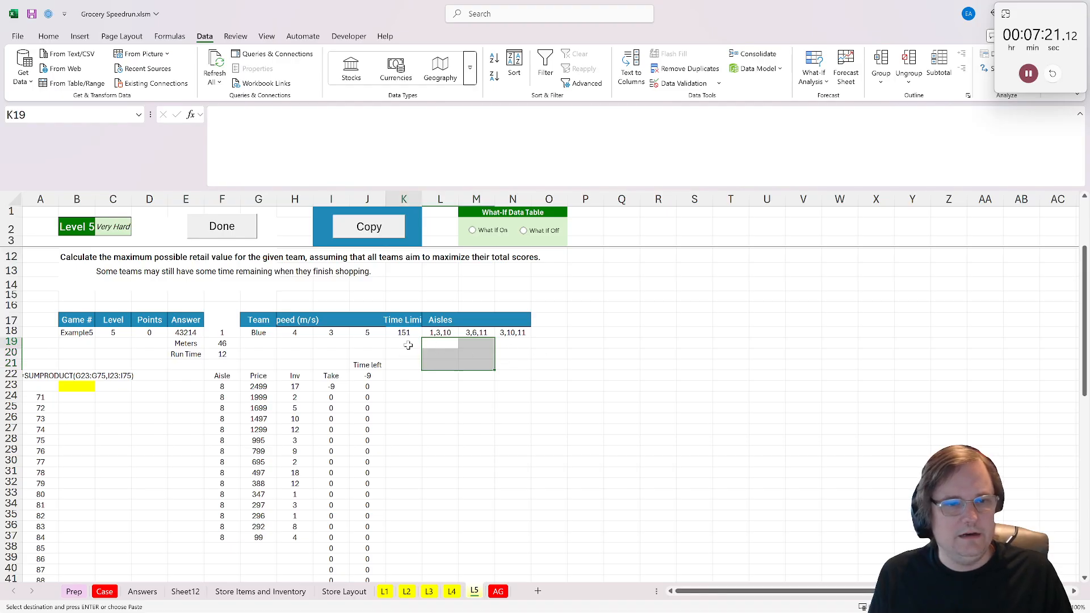
key(ctrl+v)
click(540, 343)
key(ctrl+v)
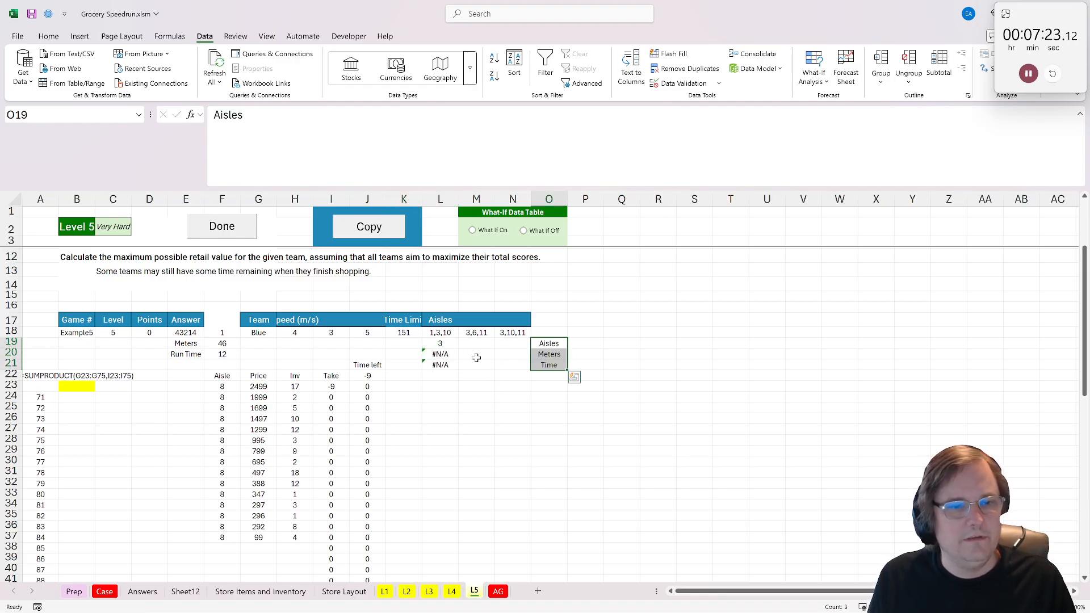
- Replace the lookup array in L20's XLOOKUP with the absolute range $I$22:$I$27 on the L3 sheet
double_click(446, 354)
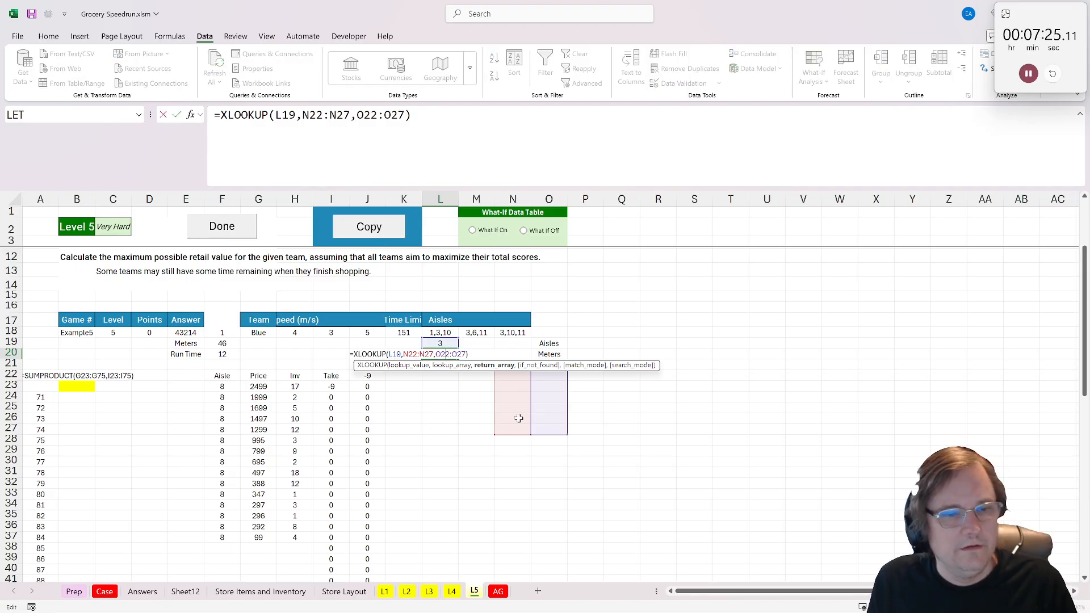
key(Escape)
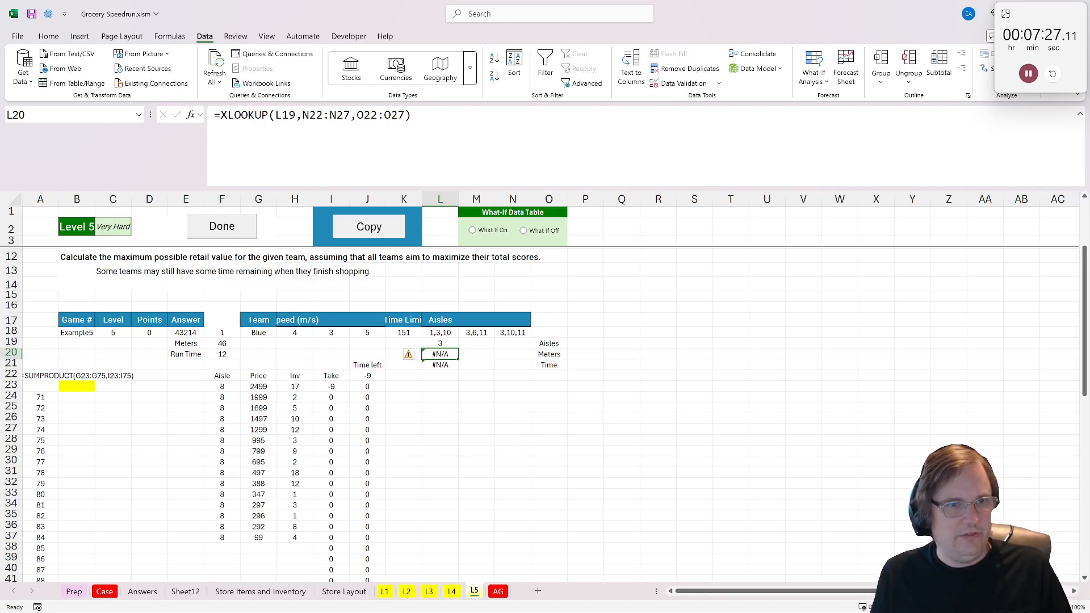
drag(303, 115, 397, 115)
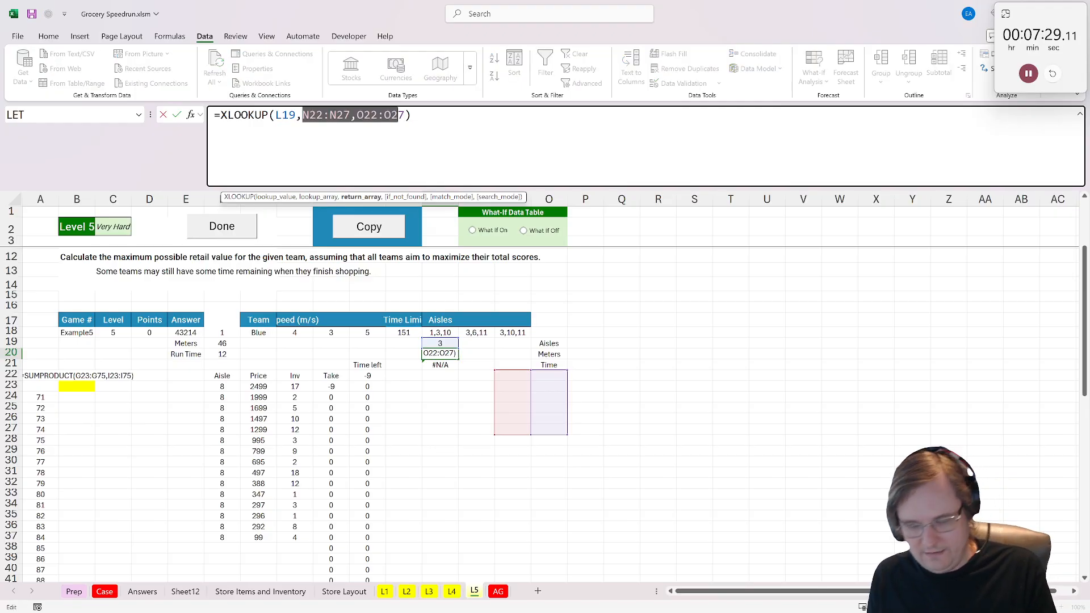
key(BackSpace)
click(429, 592)
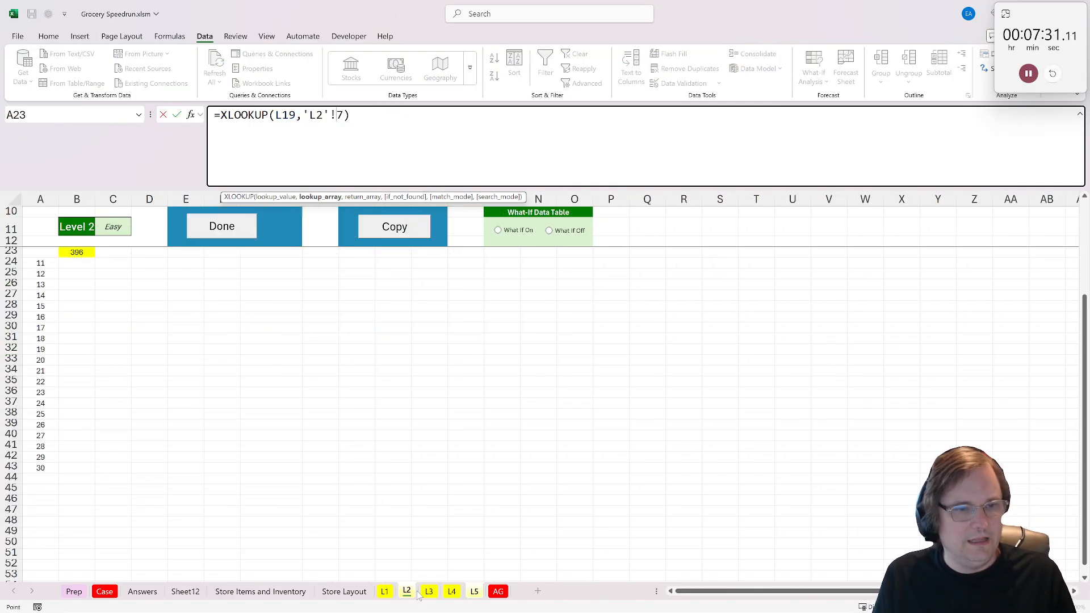
drag(336, 404, 335, 460)
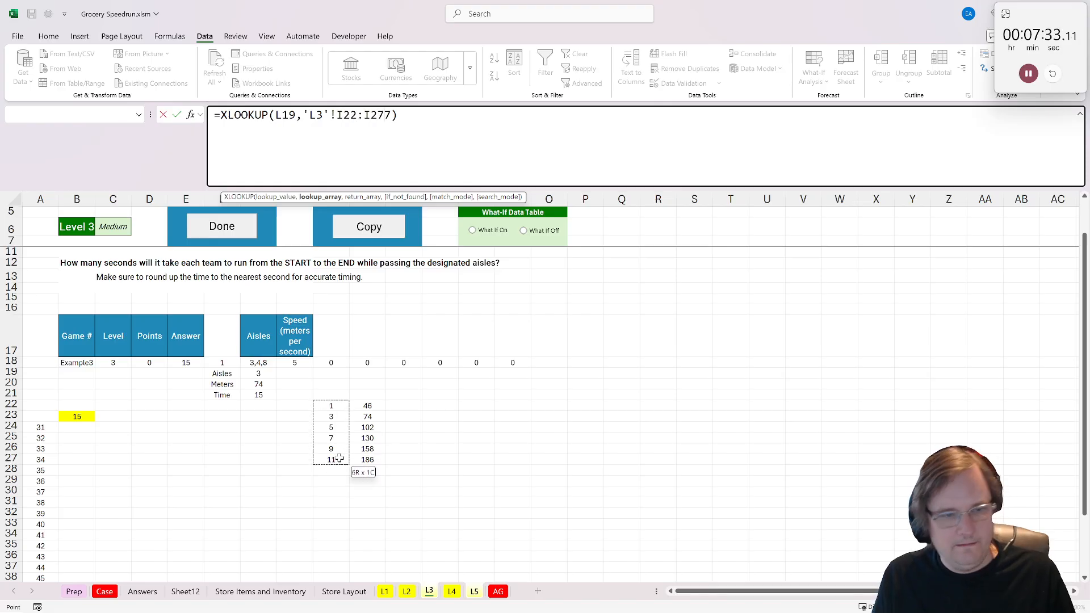
key(F4)
- Set L20's XLOOKUP return array to $J$22:$J$27 on the L3 sheet and remove the stray *7 from the formula
text(,)
click(368, 407)
drag(368, 406, 375, 461)
key(F4)
key(Return)
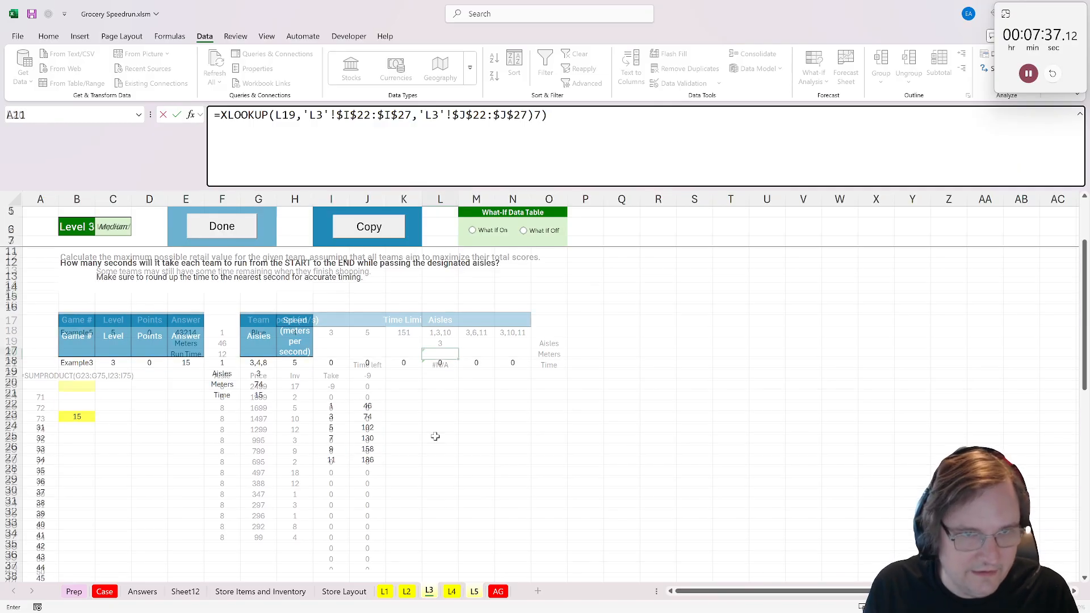
key(Return)
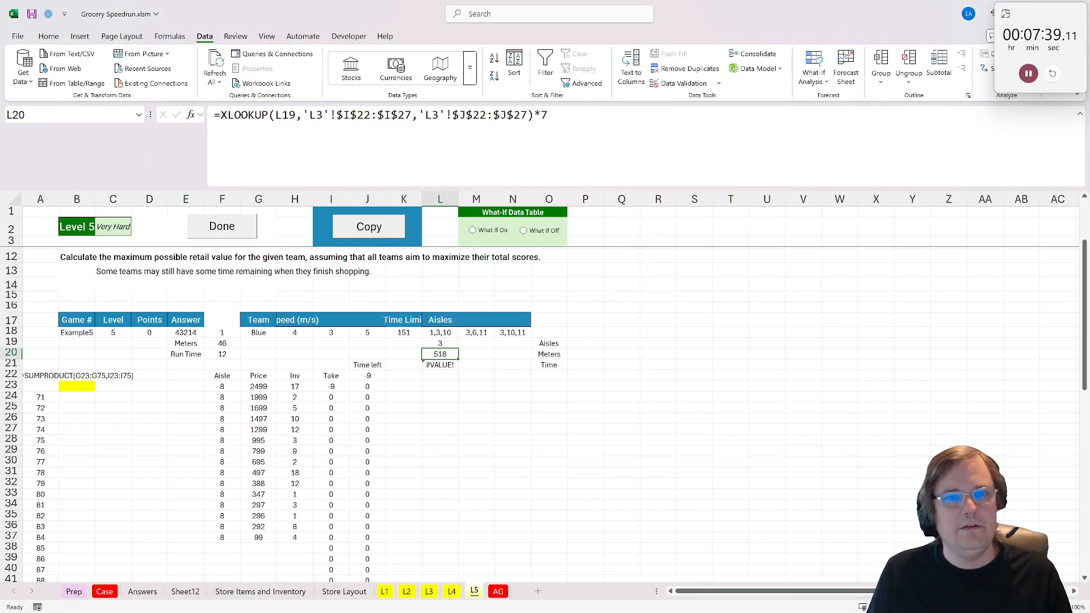
key(F2)
key(BackSpace)
key(Return)
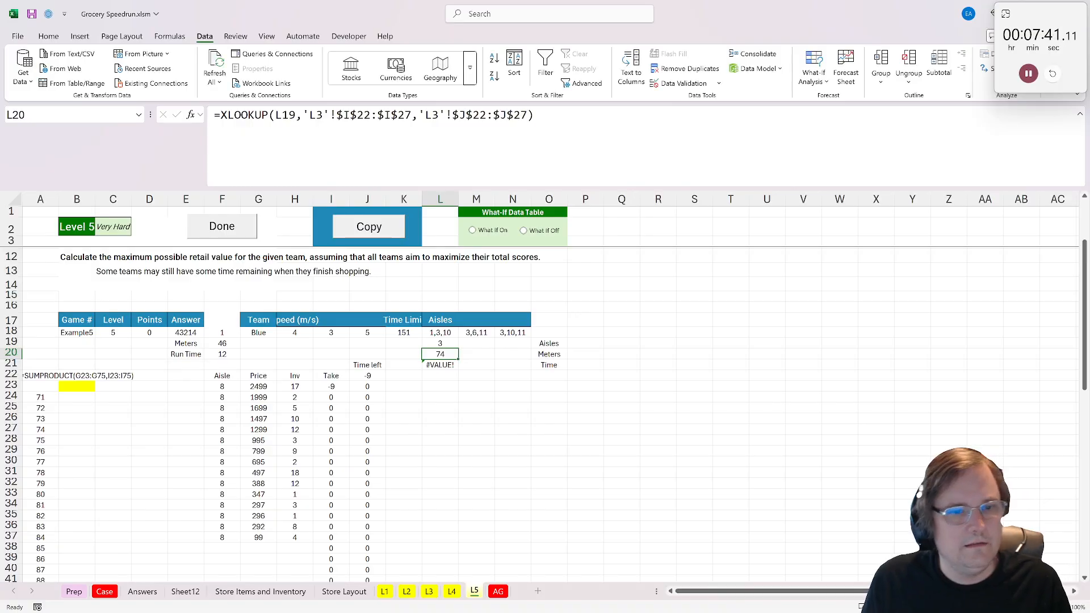
- Copy the Meters formula from L20 into M20 and N20
click(443, 366)
click(446, 355)
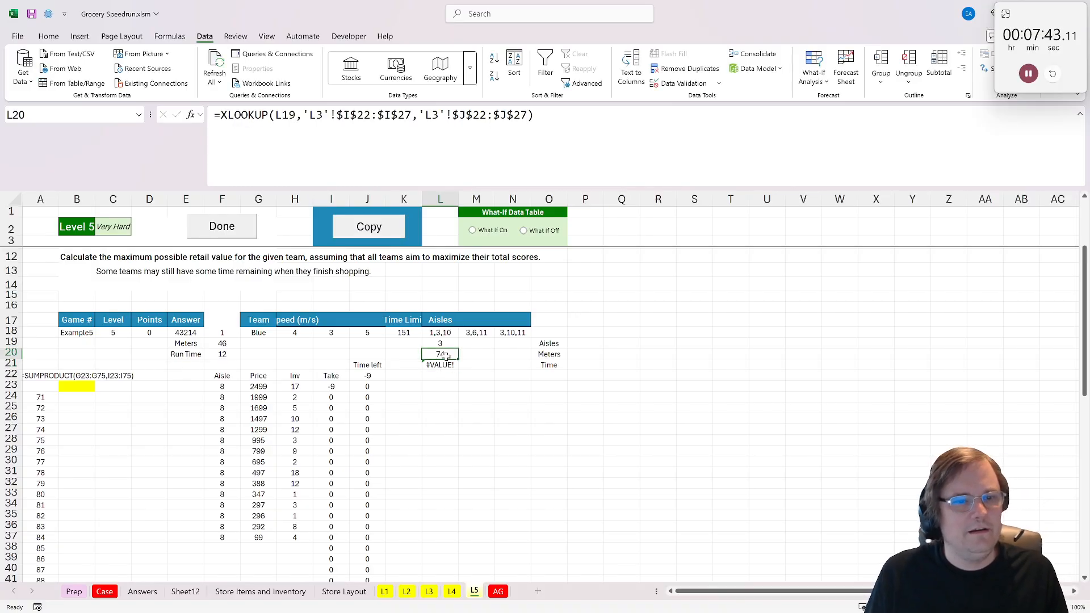
key(ctrl+c)
click(479, 356)
key(ctrl+v)
click(513, 355)
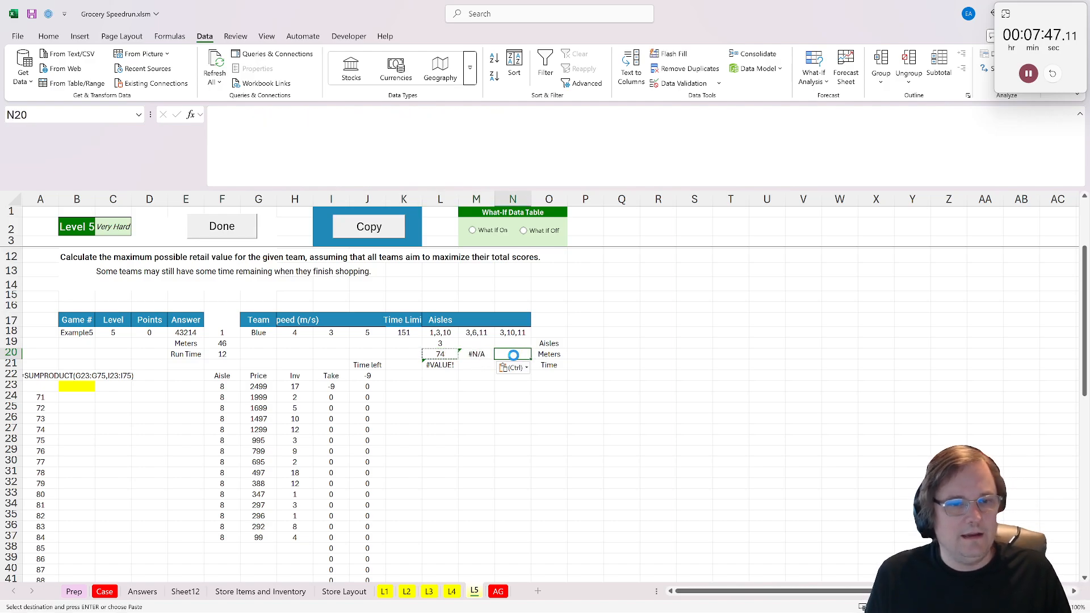
key(ctrl+v)
- Copy the aisle count formula from L19 into M19 and N19
click(445, 343)
key(ctrl+c)
click(478, 344)
click(512, 343)
key(ctrl+v)
click(509, 388)
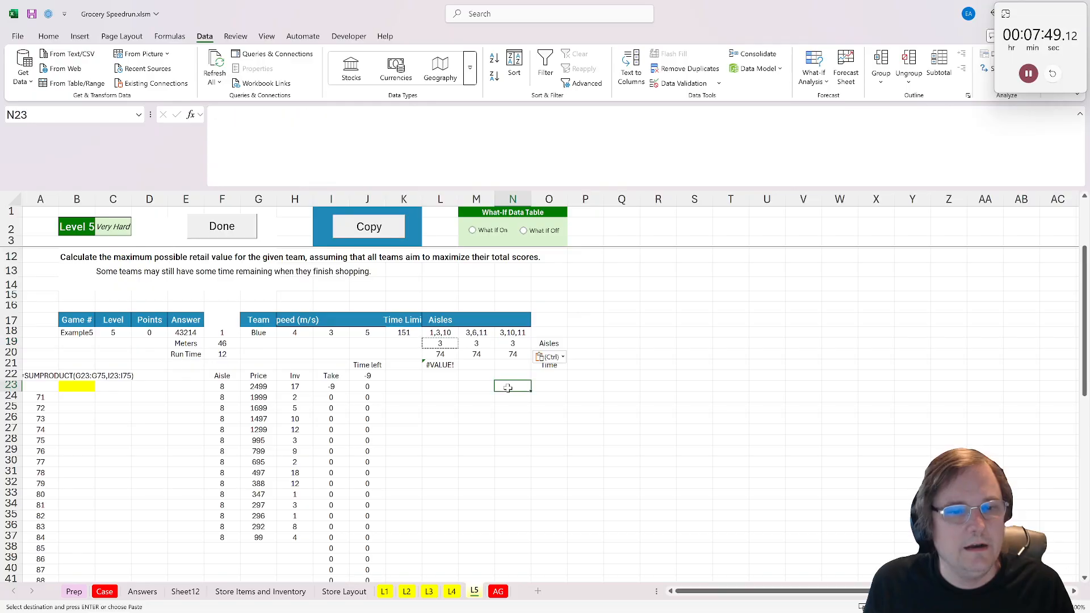
- Check the Level 5 aisle, Meters and Time cells, and copy the Meters formula from L20 over M20 and N20 again
click(480, 342)
click(477, 332)
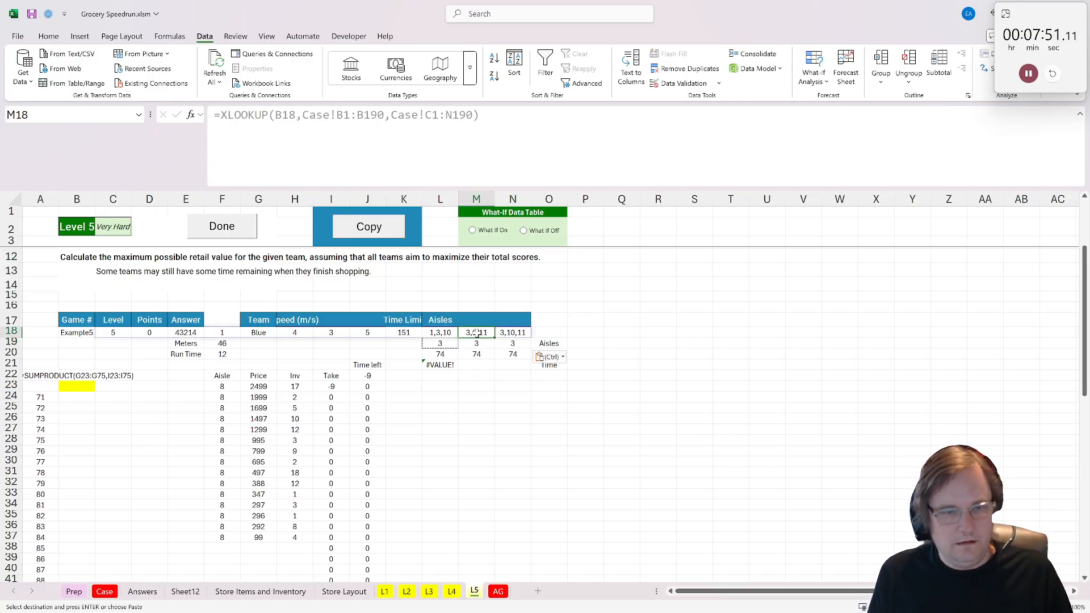
click(476, 365)
click(441, 354)
click(472, 355)
click(439, 366)
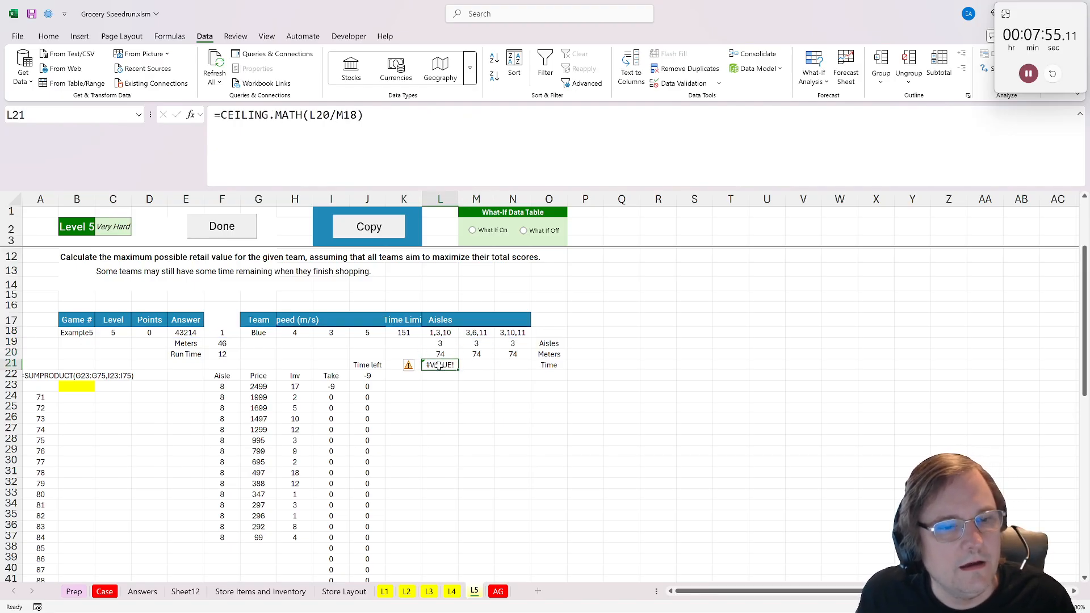
click(441, 354)
key(ctrl+c)
click(476, 354)
key(ctrl+v)
click(513, 355)
key(ctrl+v)
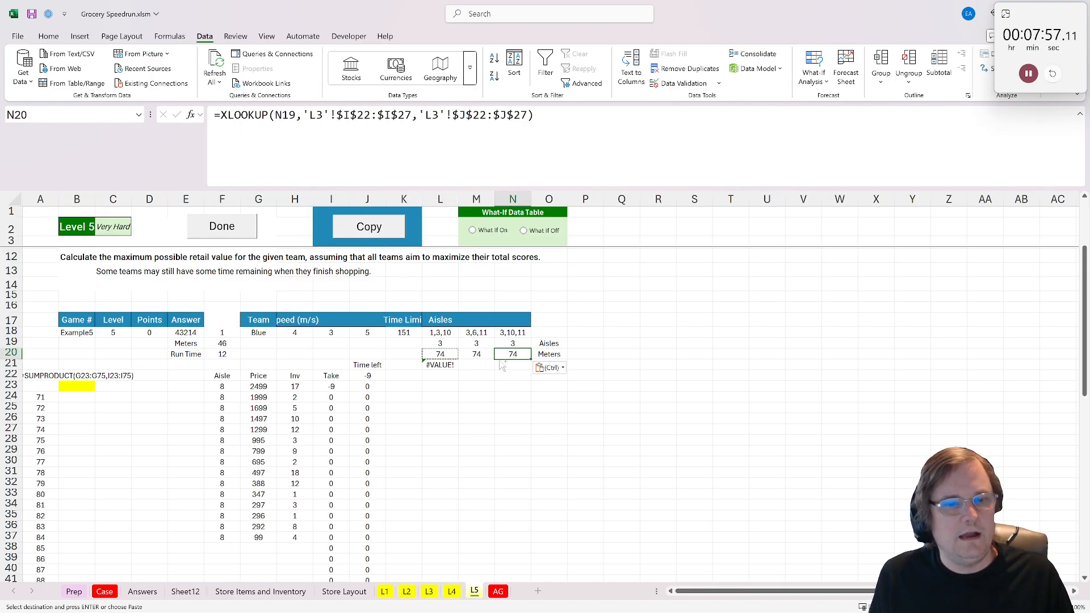
- Repoint the speed reference in L21's CEILING.MATH time formula to H18
click(441, 355)
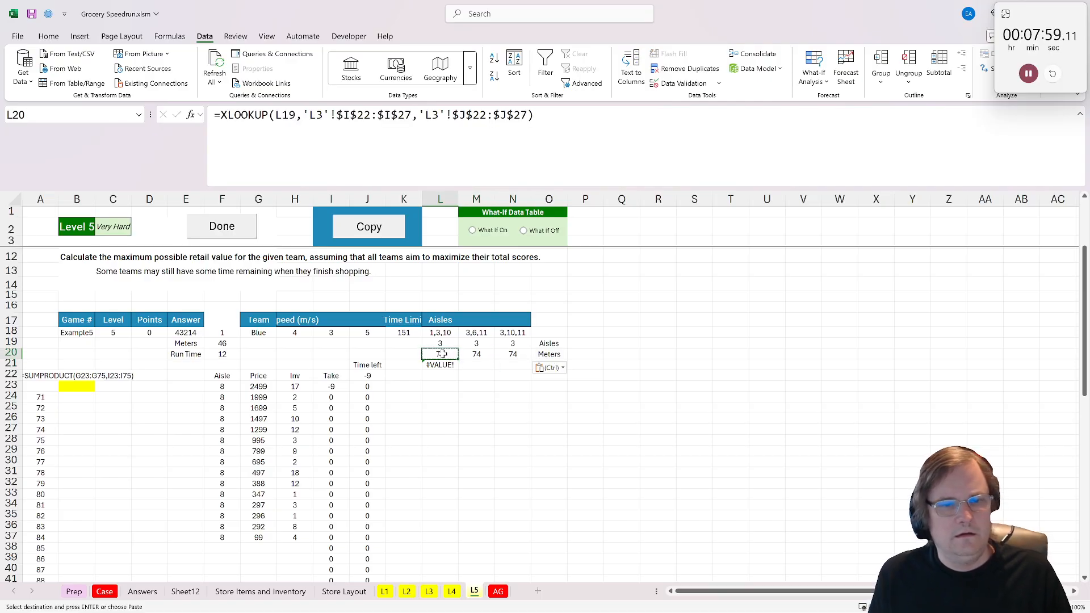
click(438, 366)
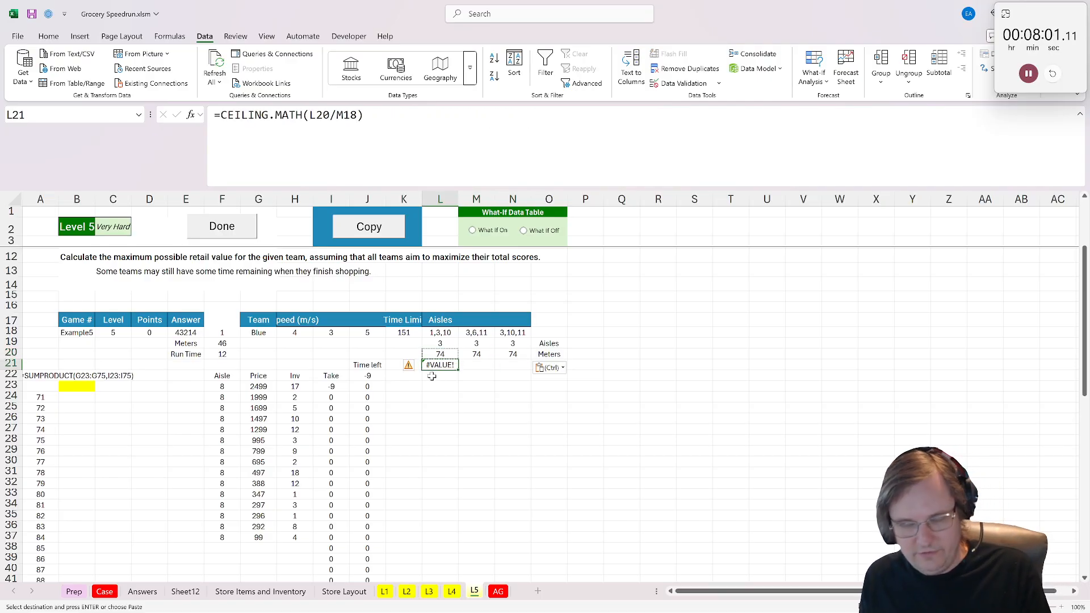
key(F2)
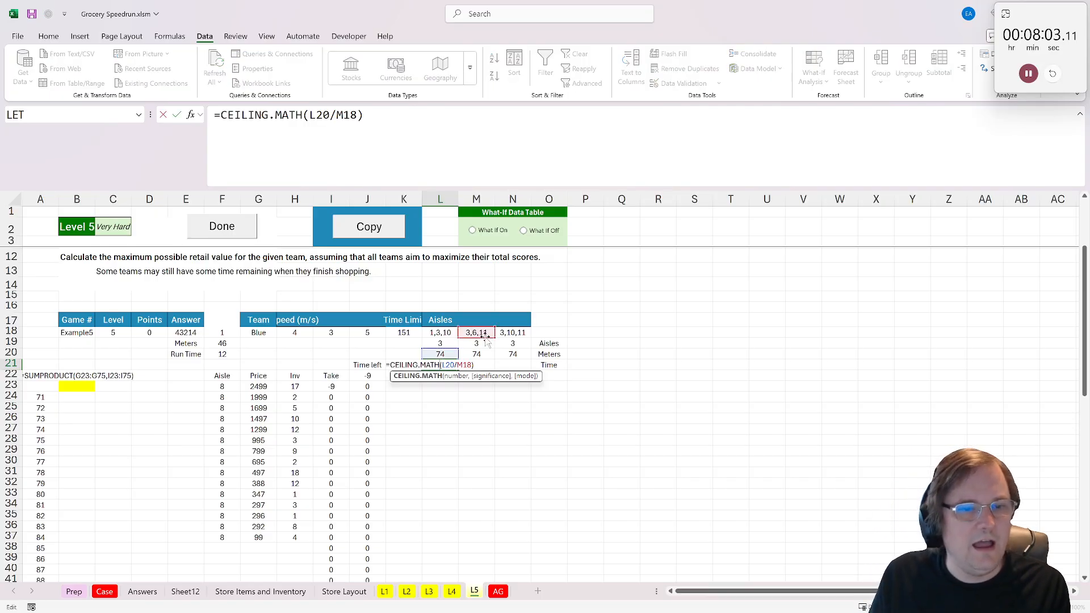
drag(483, 338, 299, 337)
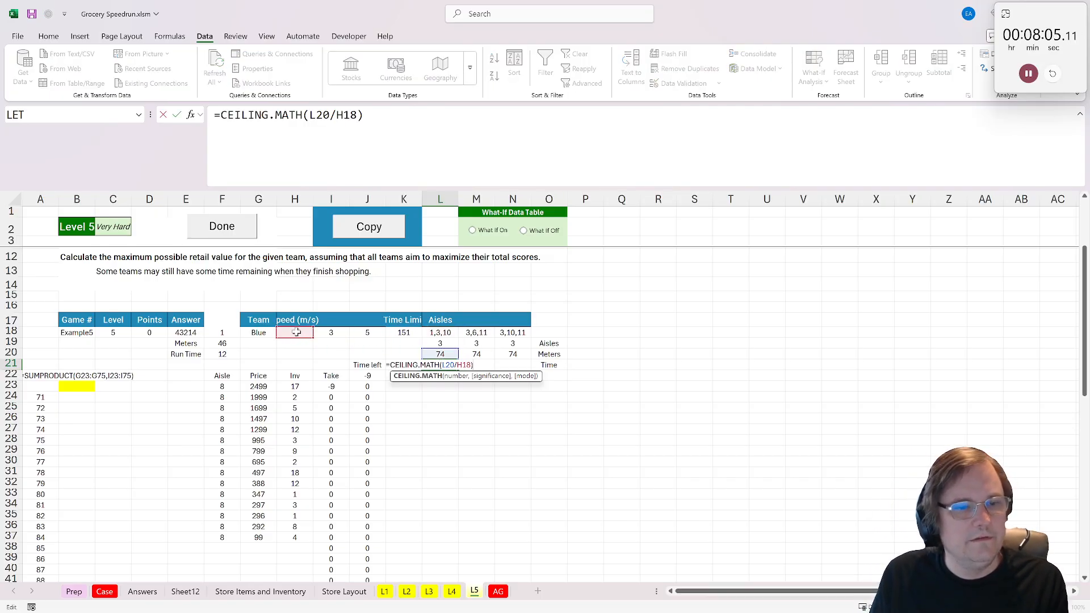
key(Return)
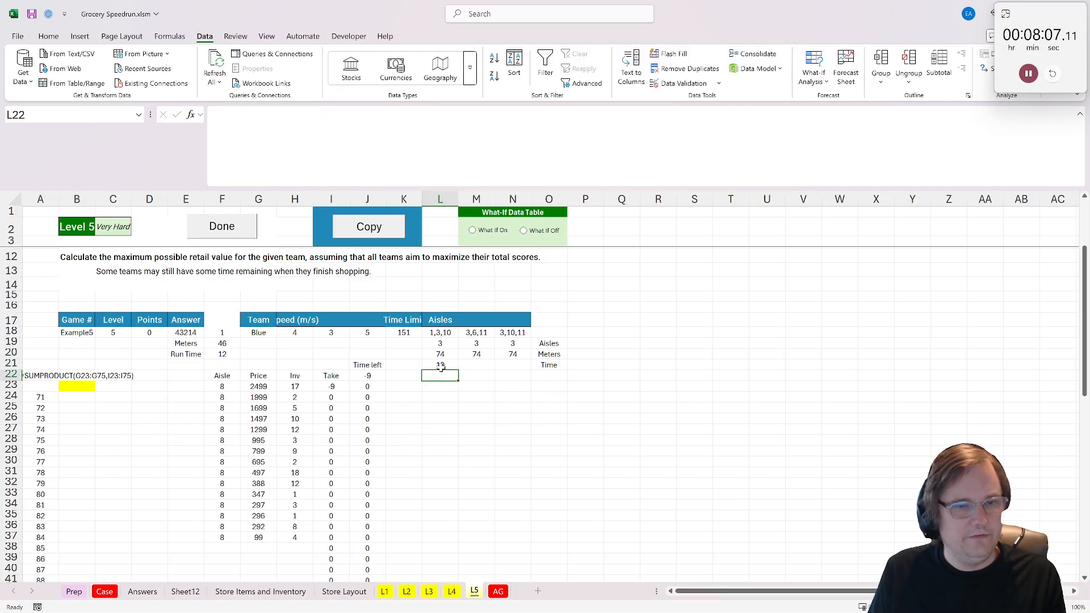
- Copy the CEILING.MATH time formula from L21 into M21 and N21
key(Up)
key(ctrl+c)
key(Right)
key(ctrl+v)
click(513, 363)
key(ctrl+v)
key(ctrl)
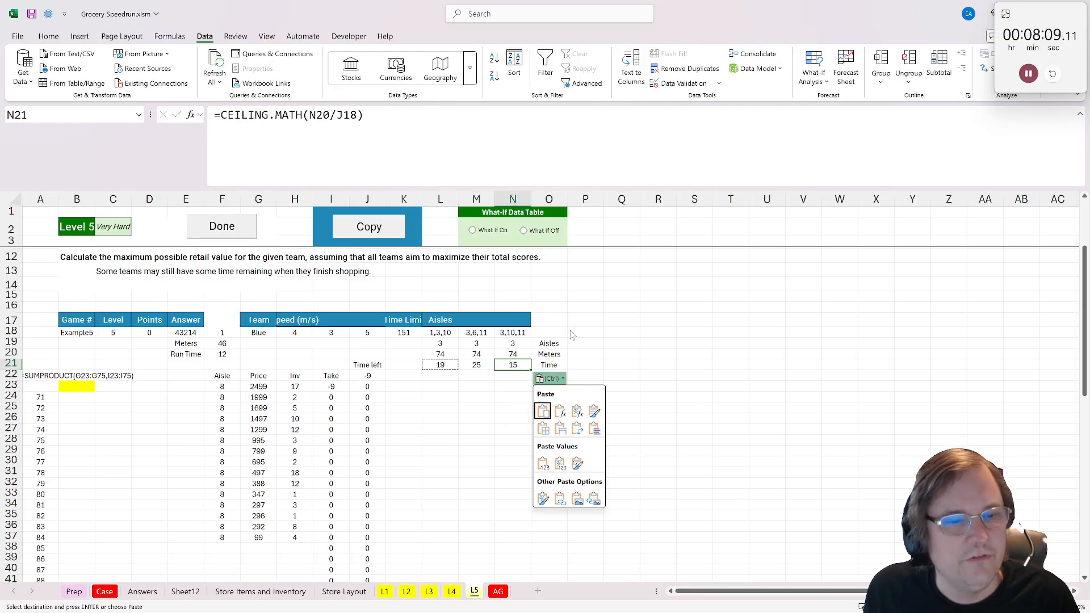
click(450, 377)
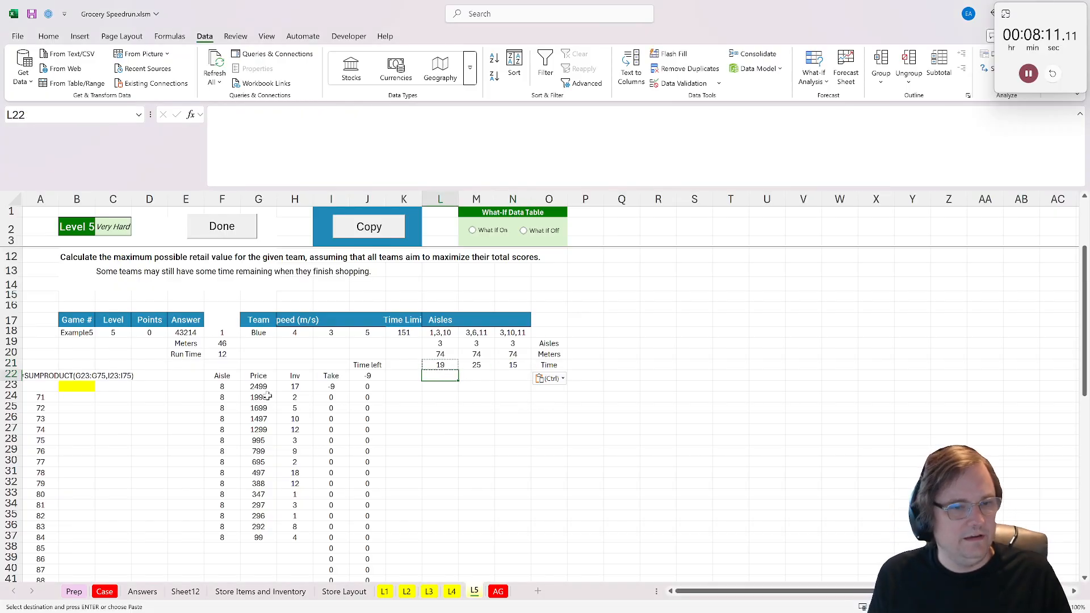
drag(222, 365, 356, 450)
key(ctrl+shift+Down)
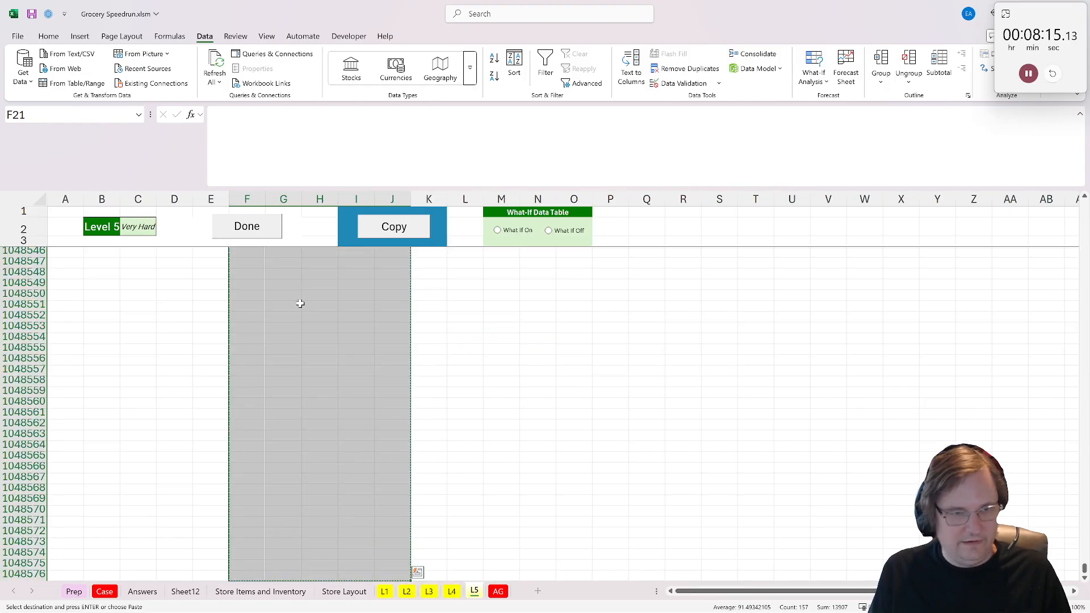
key(Escape)
key(Up)
key(Up)
key(Up)
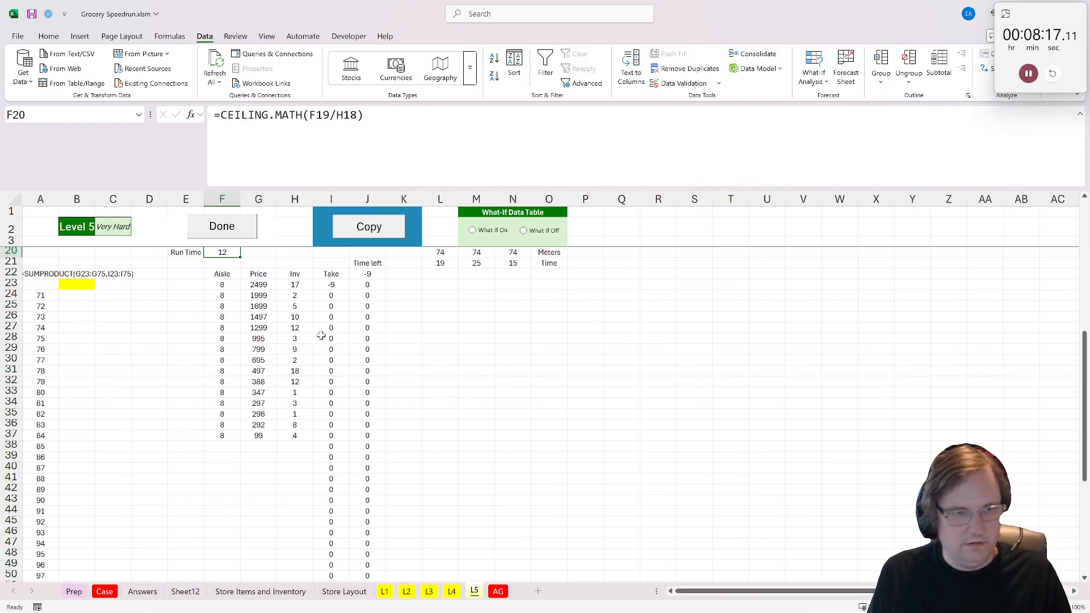
- Move the item table with its Time left cells from F21:J75 down so it starts at F28
drag(229, 282, 372, 567)
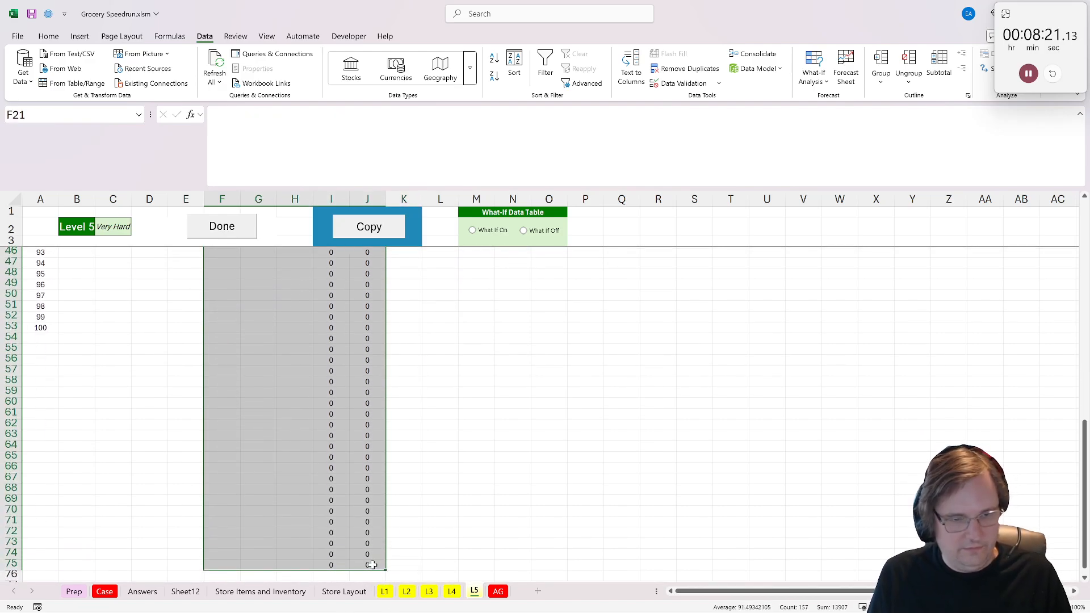
scroll(332, 448, up, 12)
key(ctrl+x)
scroll(335, 449, down, 1)
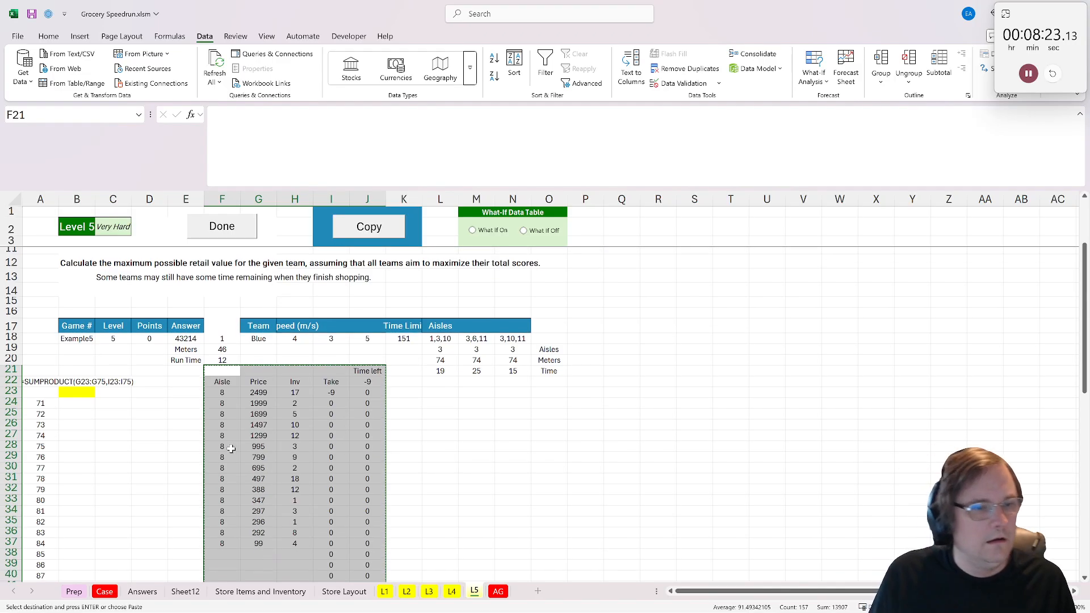
click(225, 447)
key(ctrl+v)
click(431, 409)
click(433, 370)
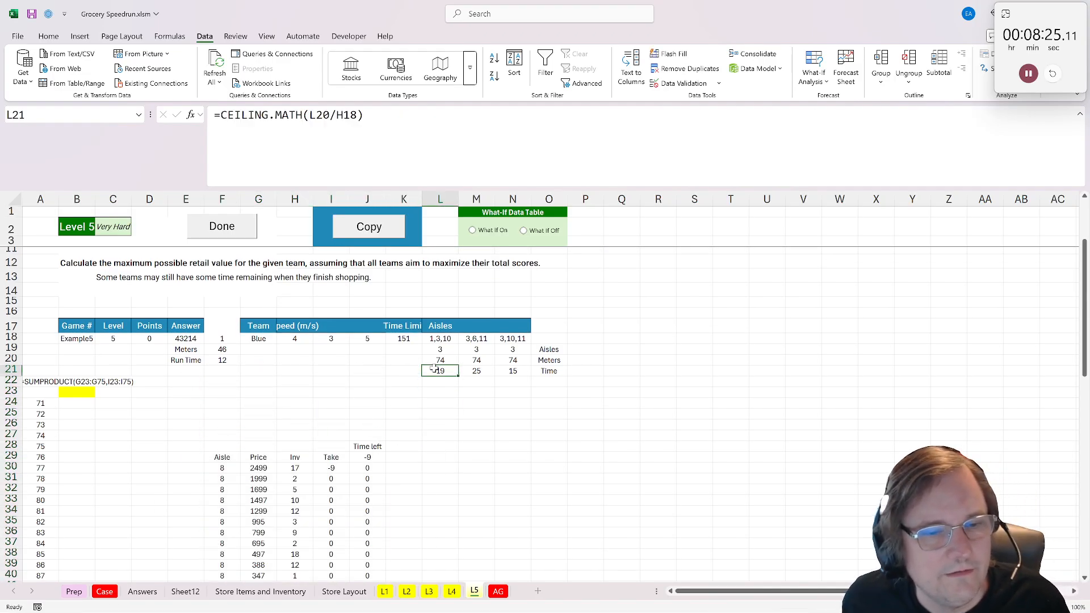
drag(443, 351, 554, 372)
click(553, 372)
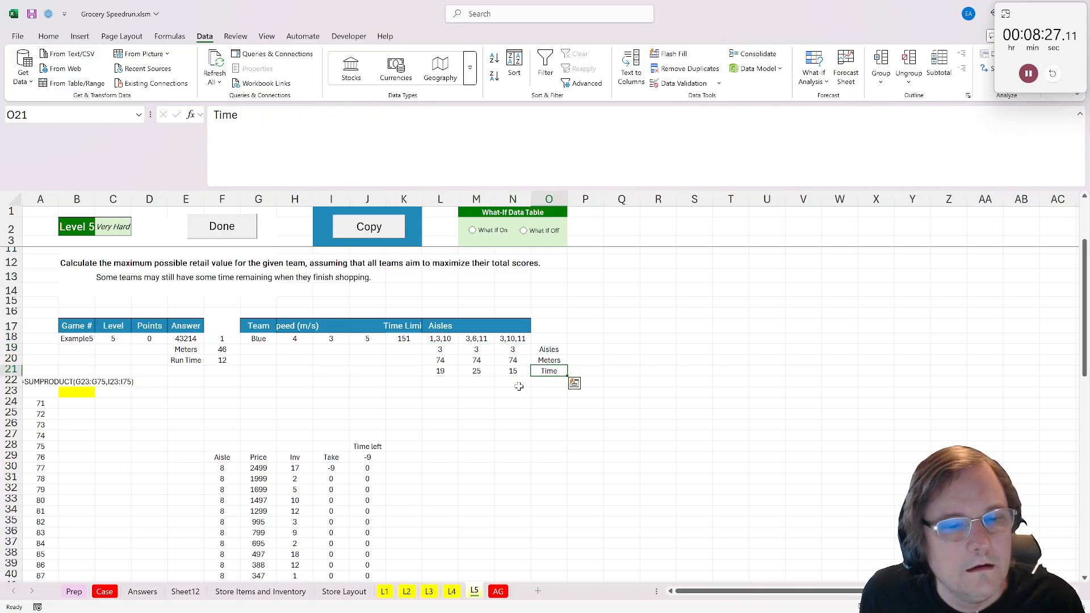
click(448, 383)
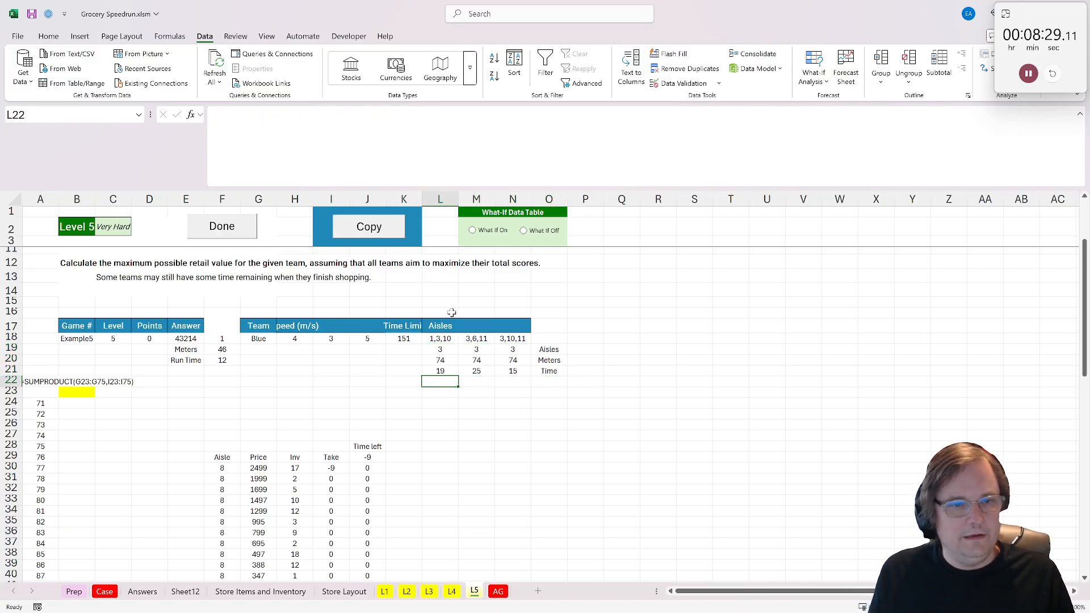
- Label the three speed columns Red, Green and Blue in H16:J16
click(449, 313)
click(307, 302)
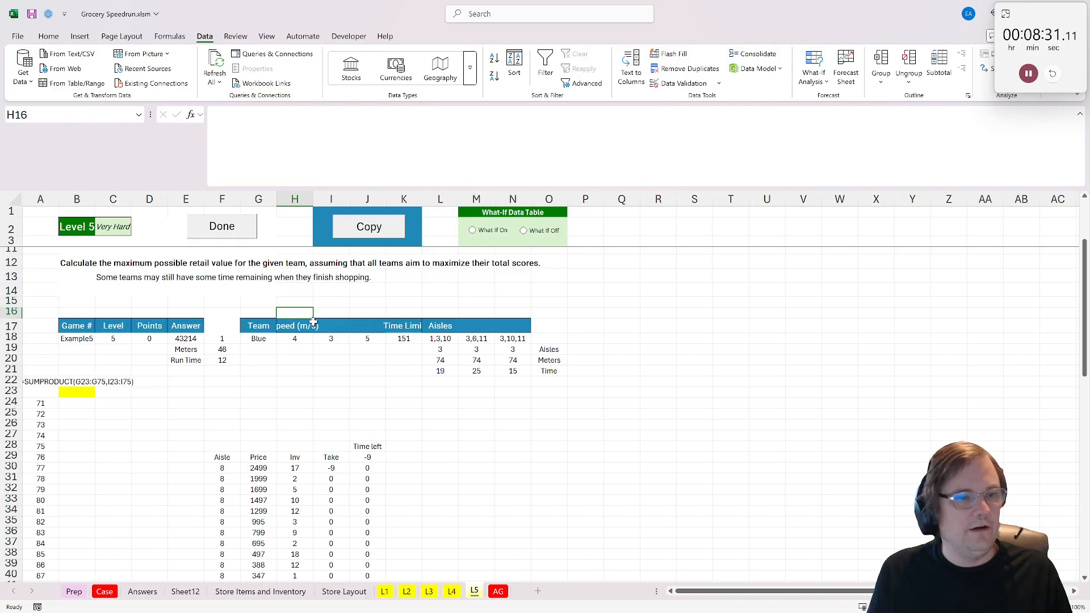
click(296, 313)
scroll(308, 382, up, 3)
text(Tr)
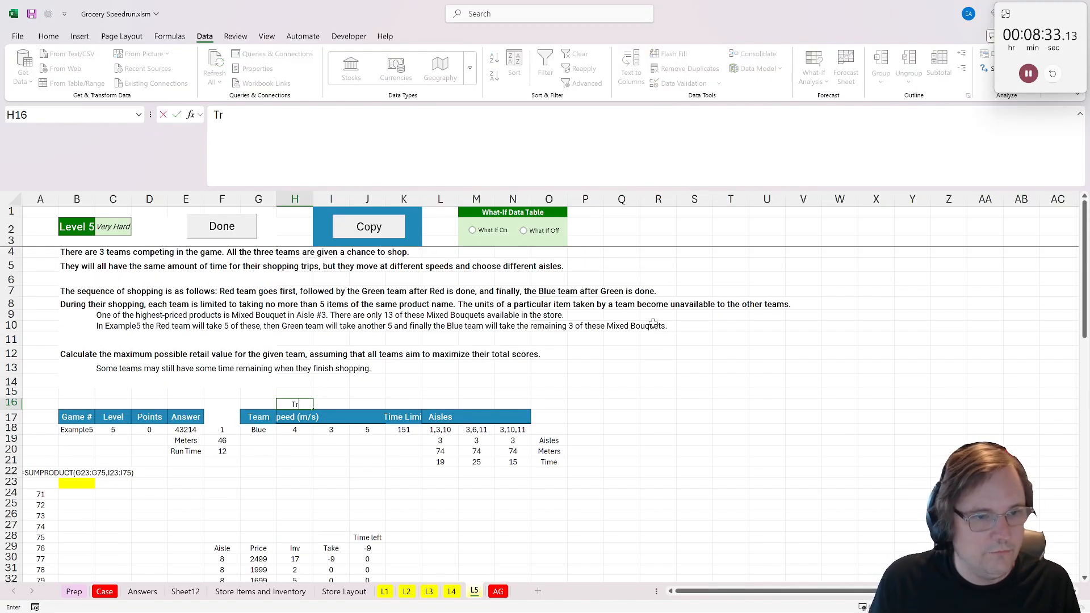
text(d)
key(Tab)
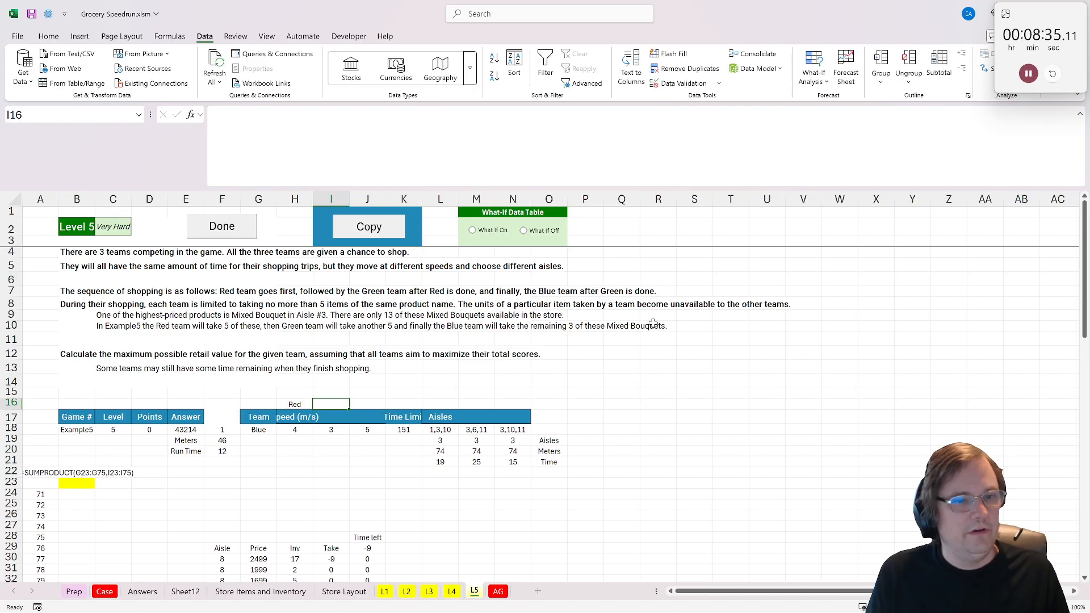
text(Green)
key(Tab)
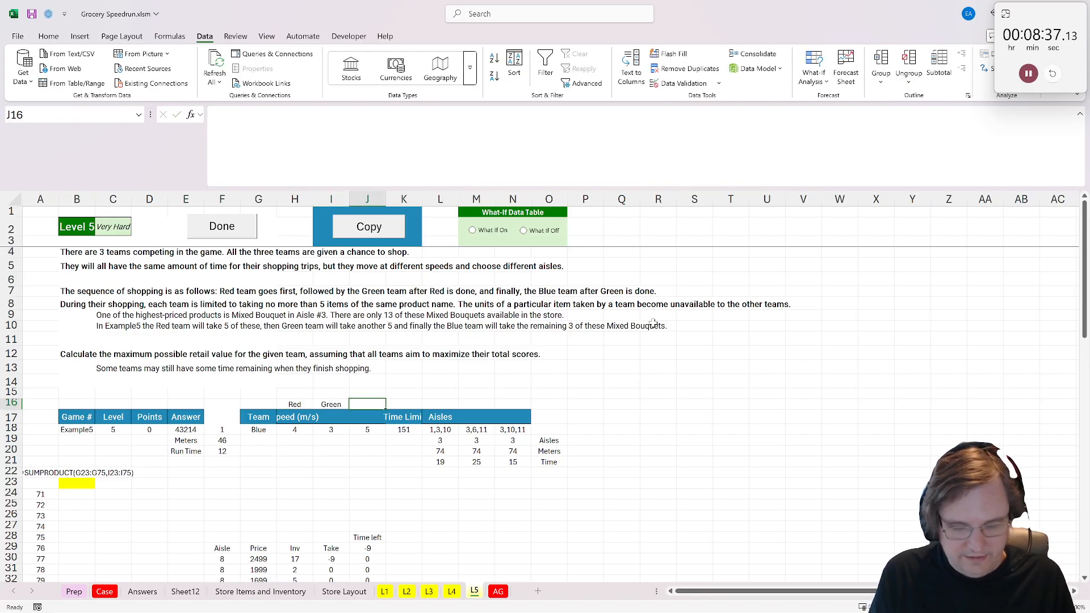
text(Blue)
key(Tab)
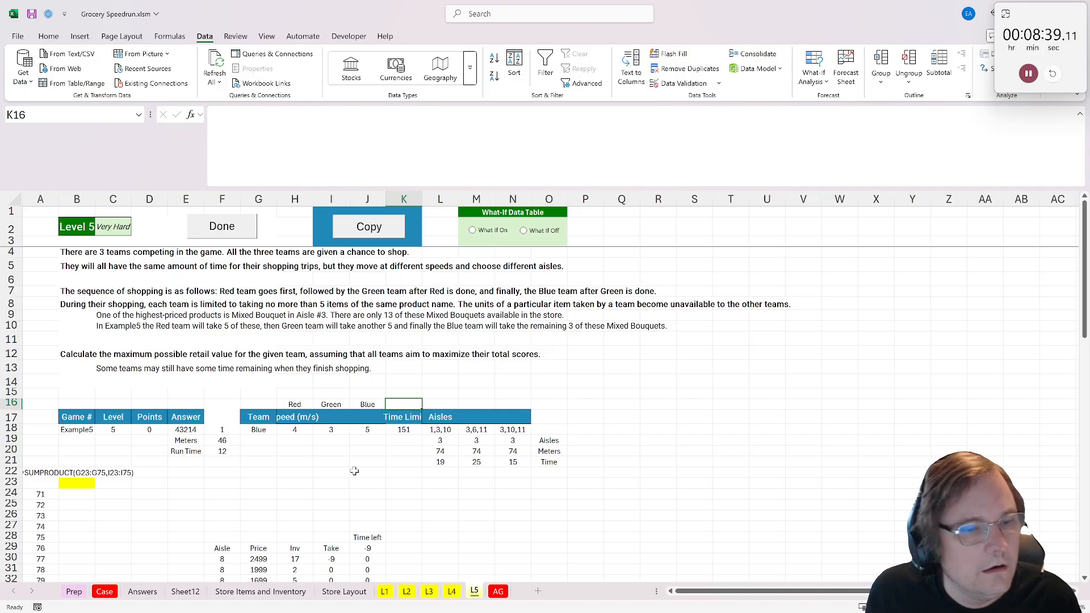
- Copy the Red, Green and Blue labels above the three Aisles columns in L16:N16
drag(298, 404, 367, 404)
key(ctrl+c)
click(440, 404)
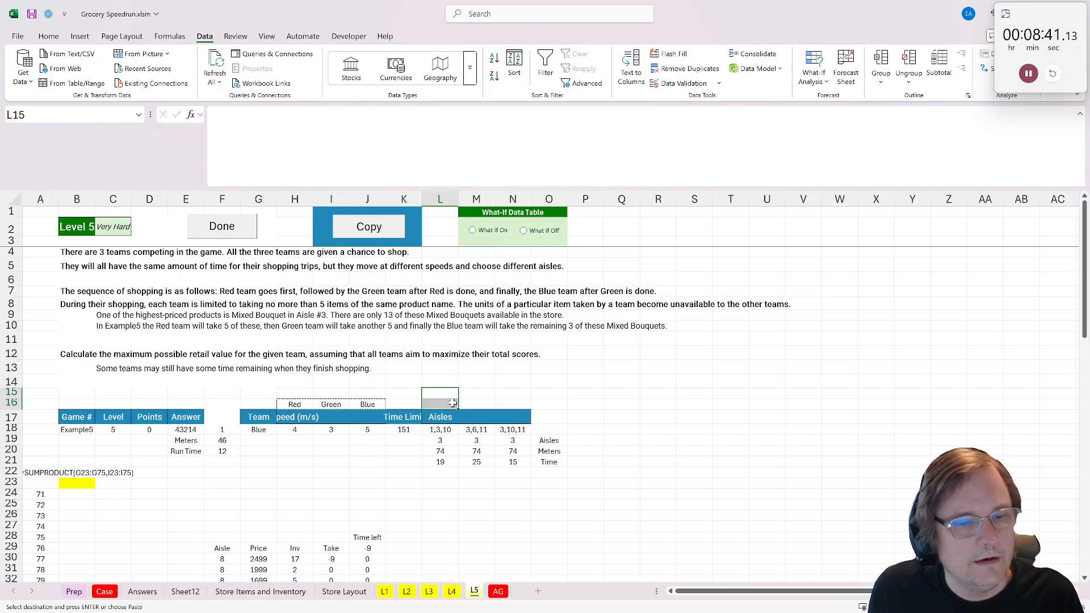
key(ctrl+v)
click(409, 482)
- Rename the Take header in I29 as "Red Take"
scroll(408, 491, down, 1)
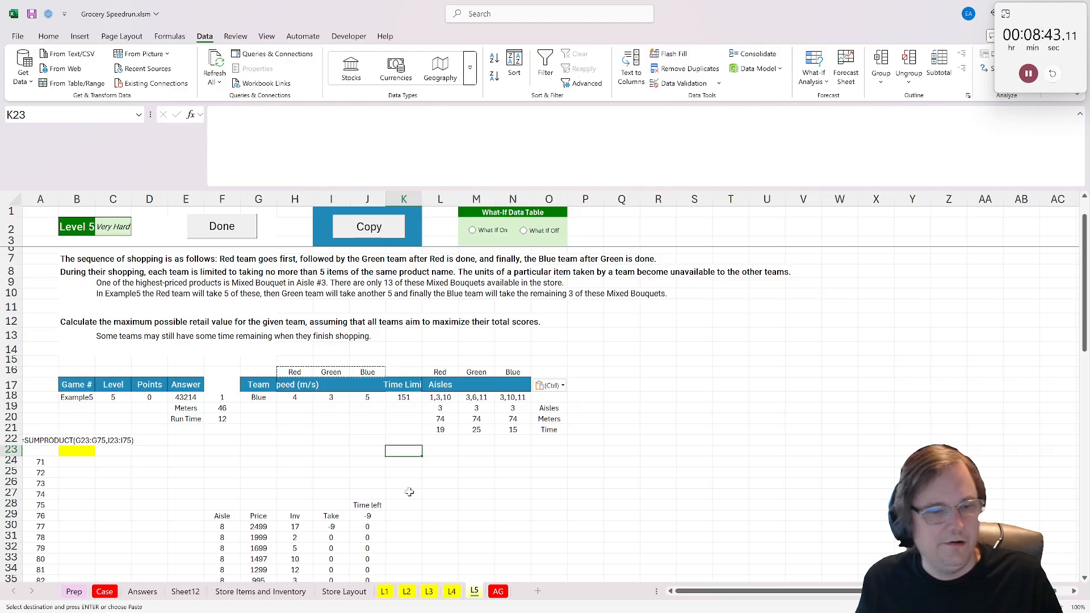
click(408, 506)
click(296, 515)
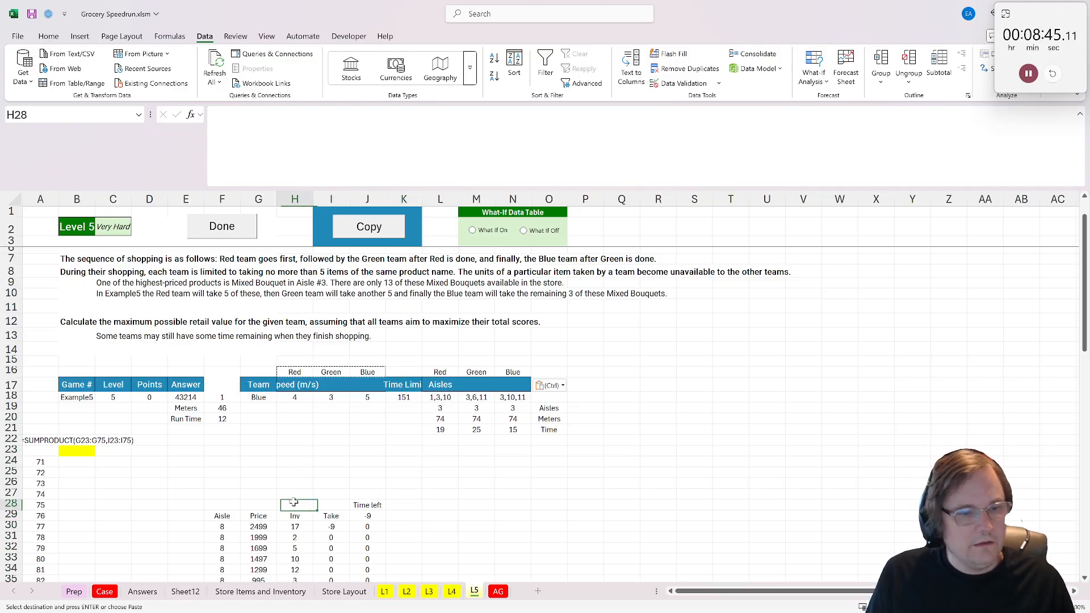
click(271, 518)
click(284, 517)
click(334, 524)
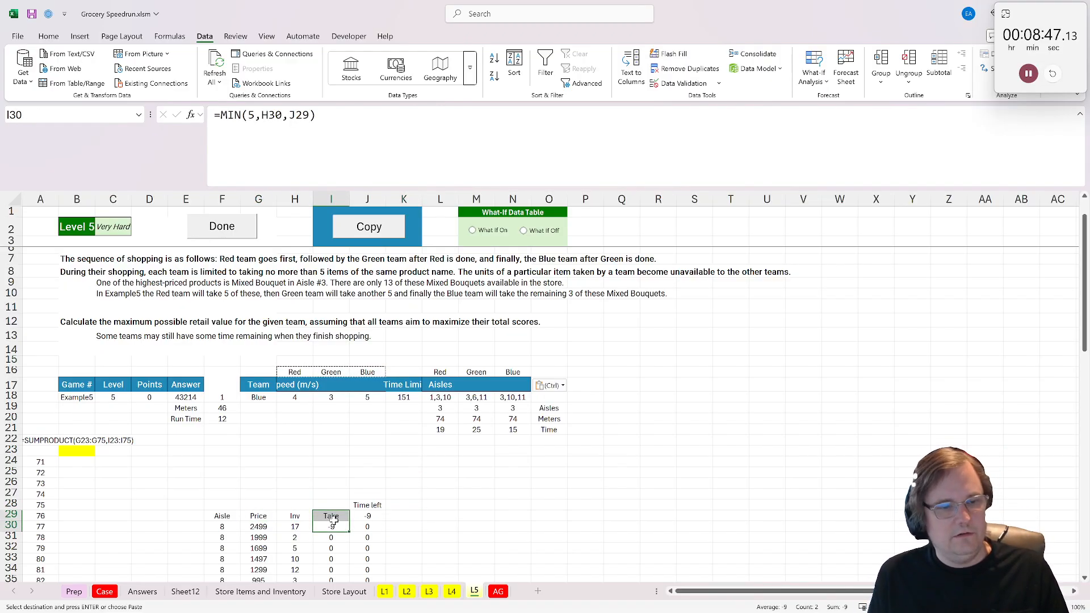
key(Up)
key(F2)
key(Home)
text(RED)
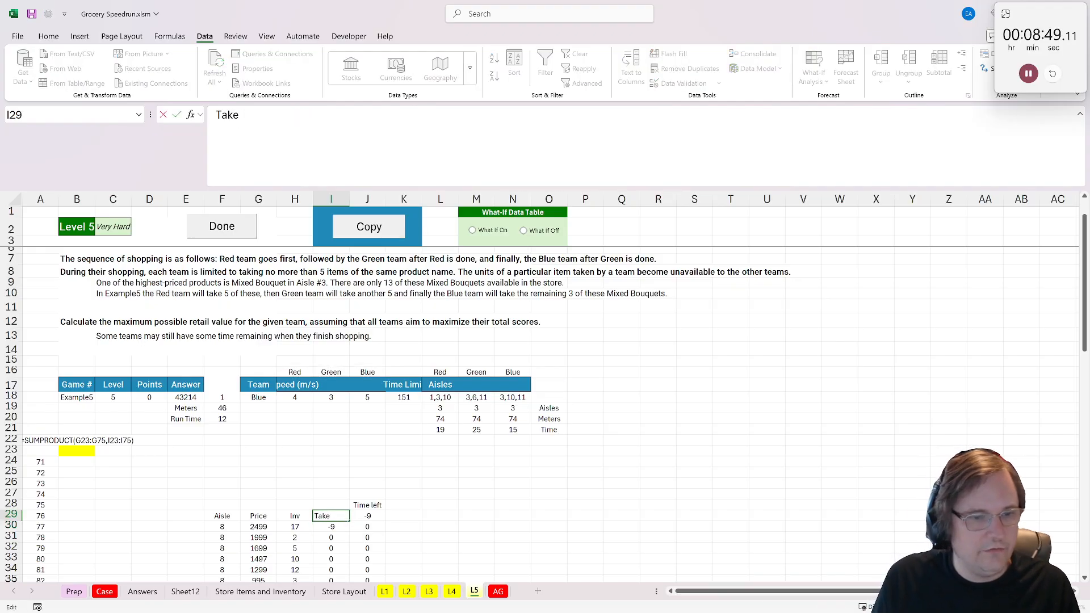
key(BackSpace)
key(BackSpace)
text(ed)
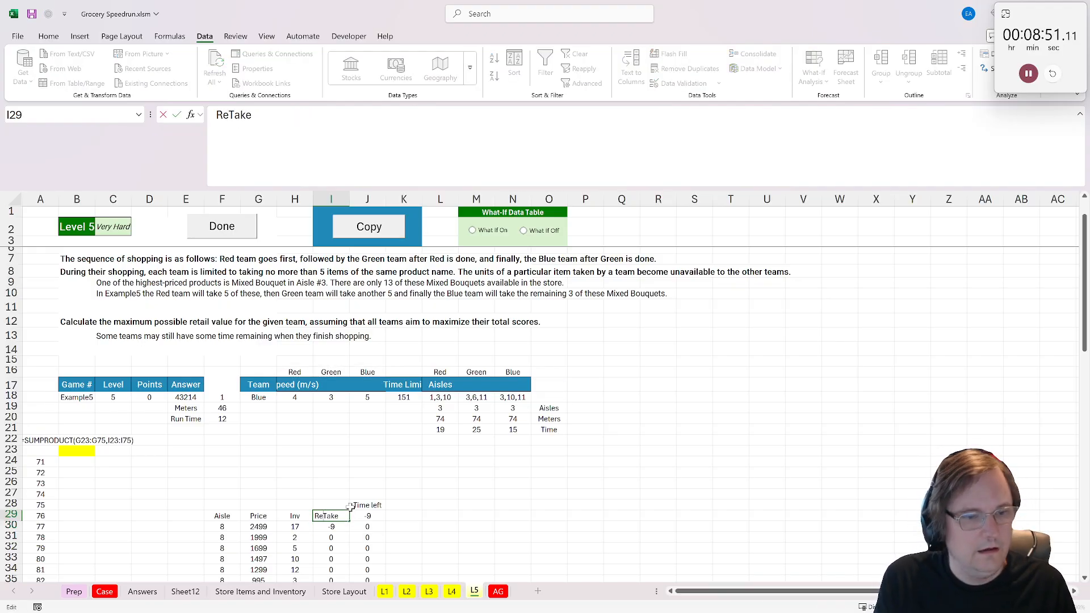
key(ctrl+Return)
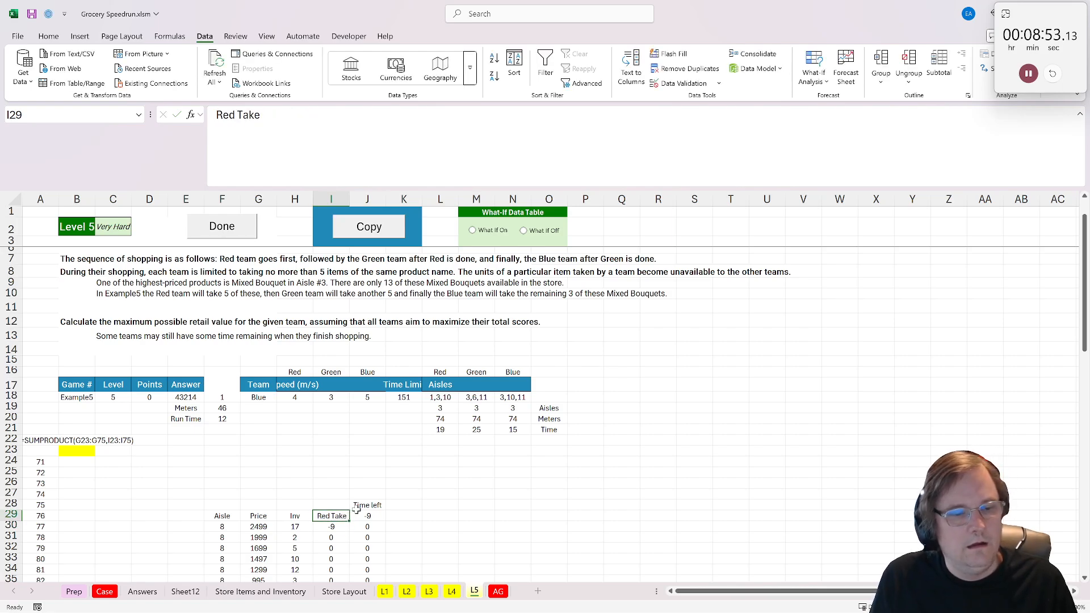
- Rename the Time left label in J28 as "Red Time left"
click(356, 510)
key(F2)
key(Home)
text(R)
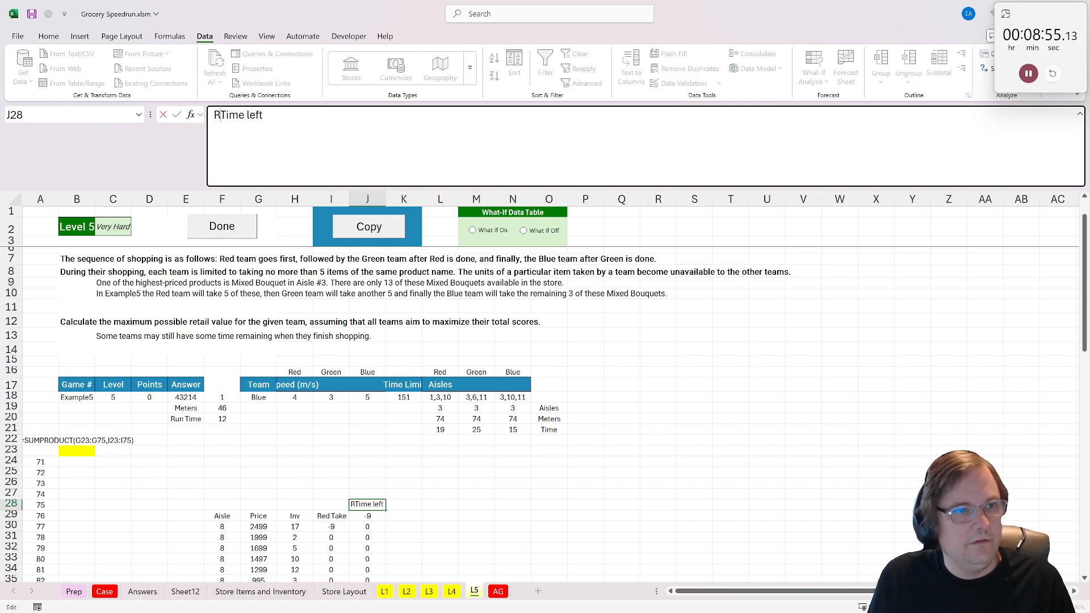
text(ed)
click(402, 558)
- Add an "Inv" header in K29 for the inventory remaining after the Red team
click(401, 507)
click(399, 517)
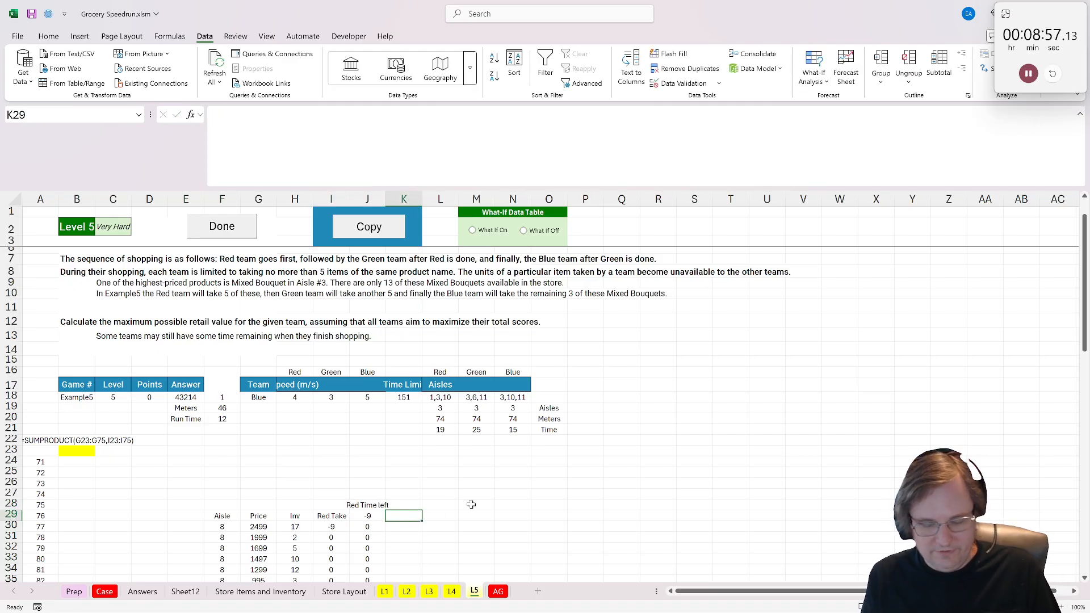
text(Inv)
key(Return)
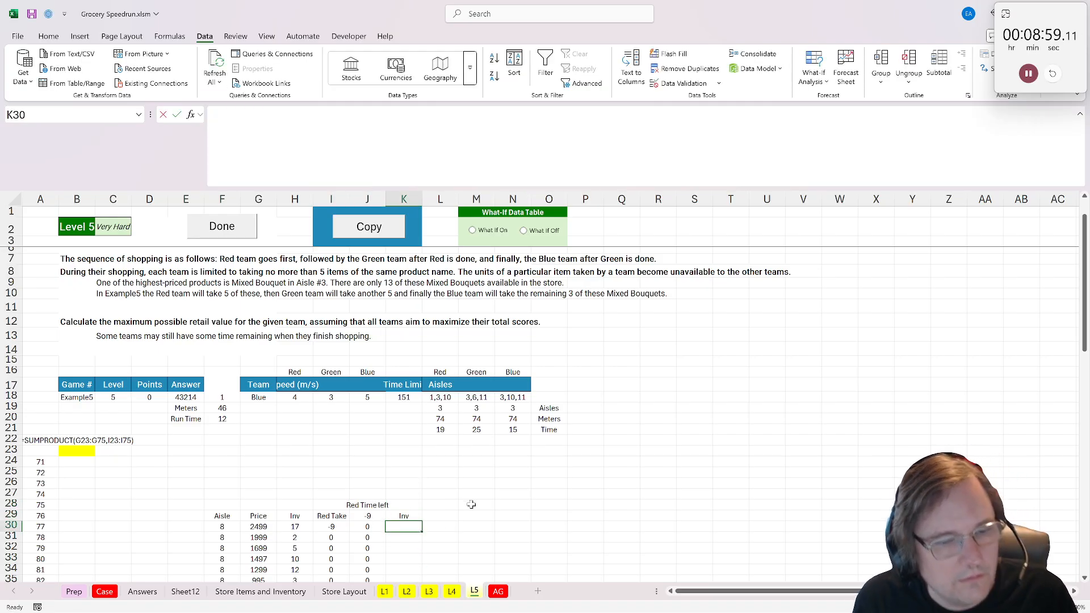
- Enter =H30-J30 in K30 and fill it down the new Inv column
text(=)
click(296, 528)
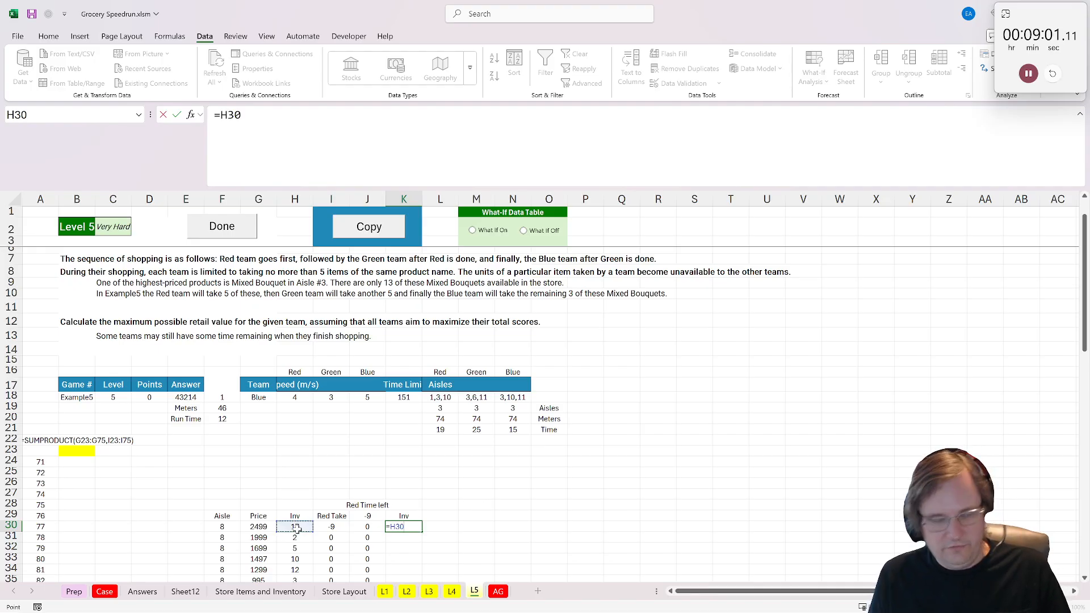
text(-)
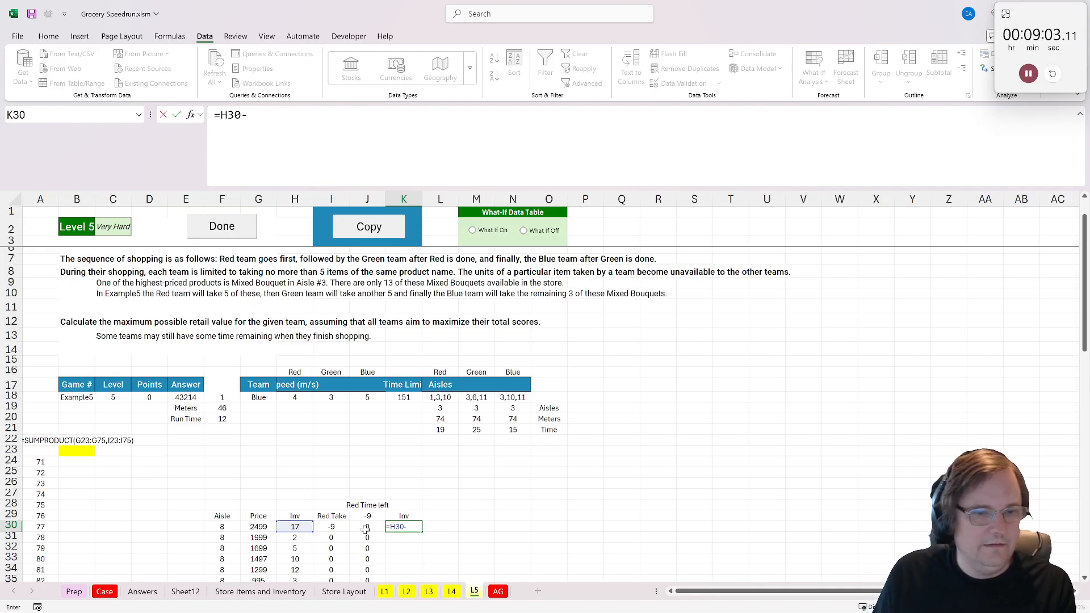
click(366, 528)
key(ctrl+Return)
double_click(422, 532)
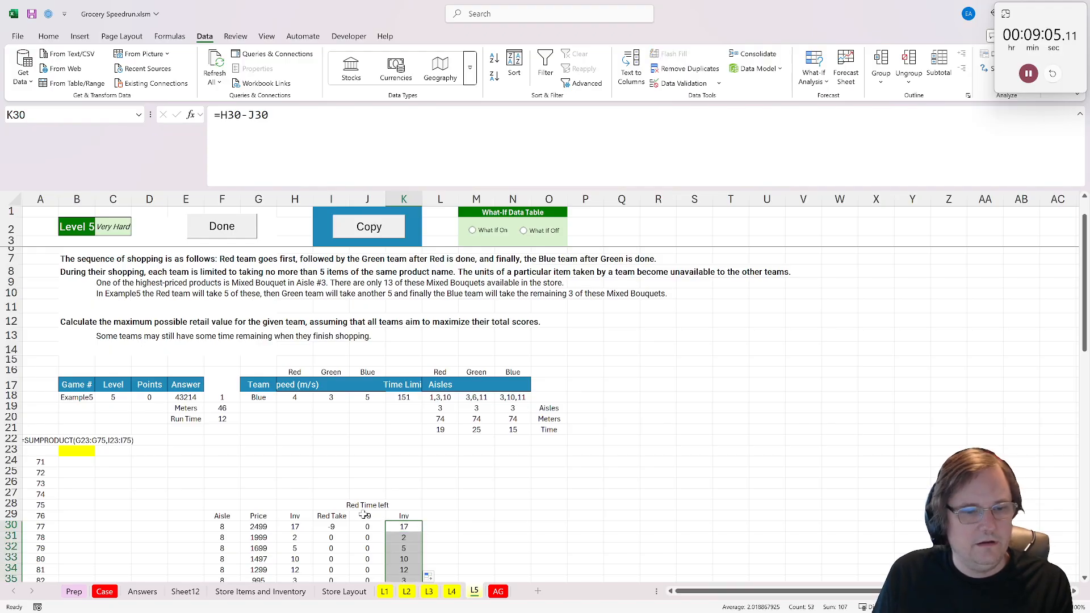
- Repoint the Red time left formula in J29 to =$K$18-L21, with the time limit as an absolute reference
click(364, 516)
key(F2)
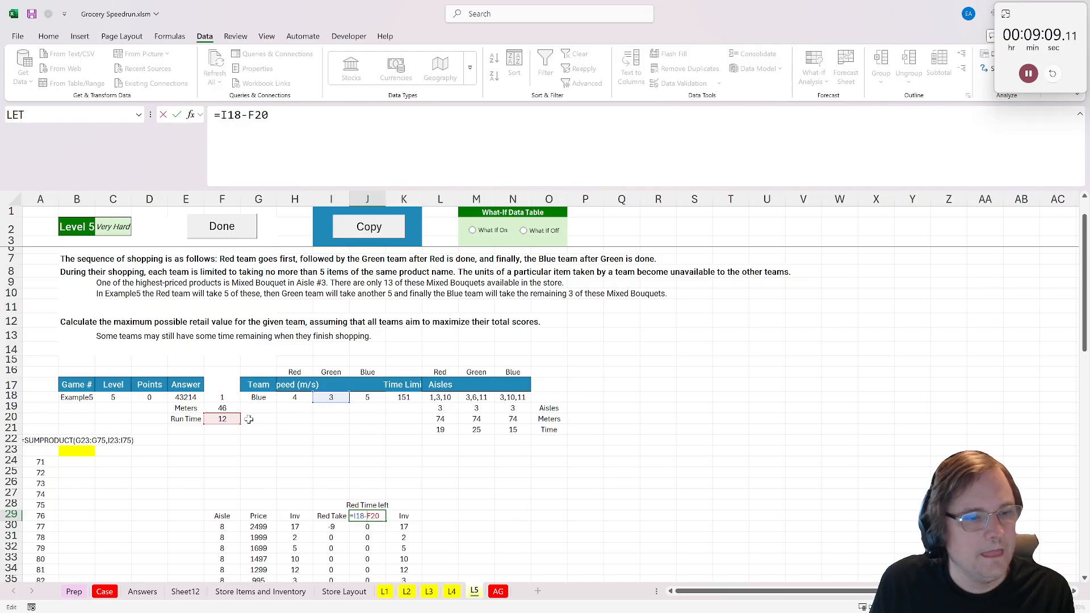
drag(204, 424, 433, 429)
drag(329, 402, 394, 397)
double_click(230, 115)
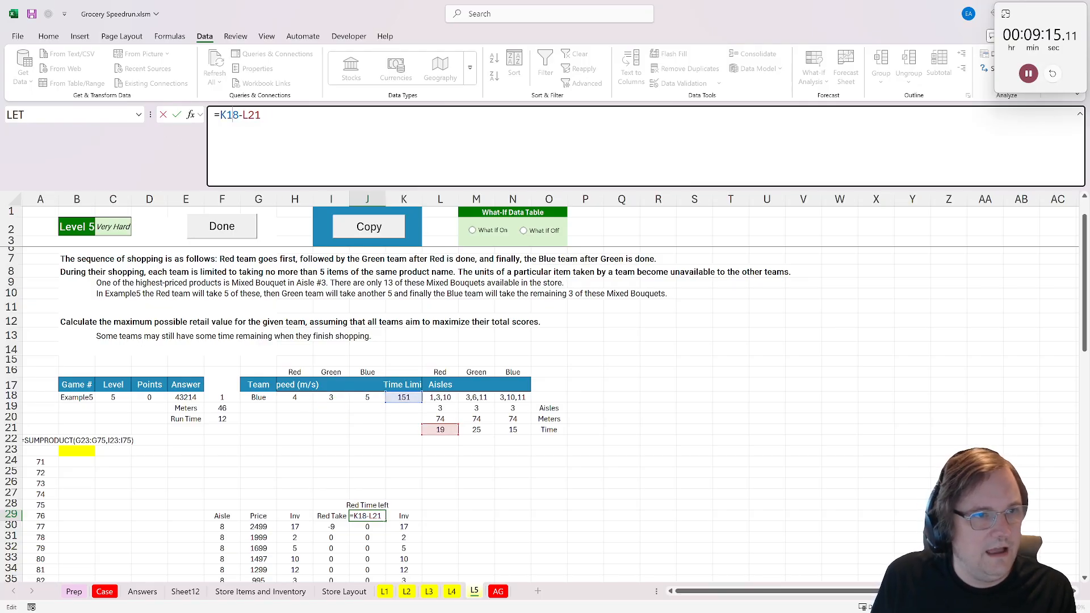
key(F4)
key(ctrl+Return)
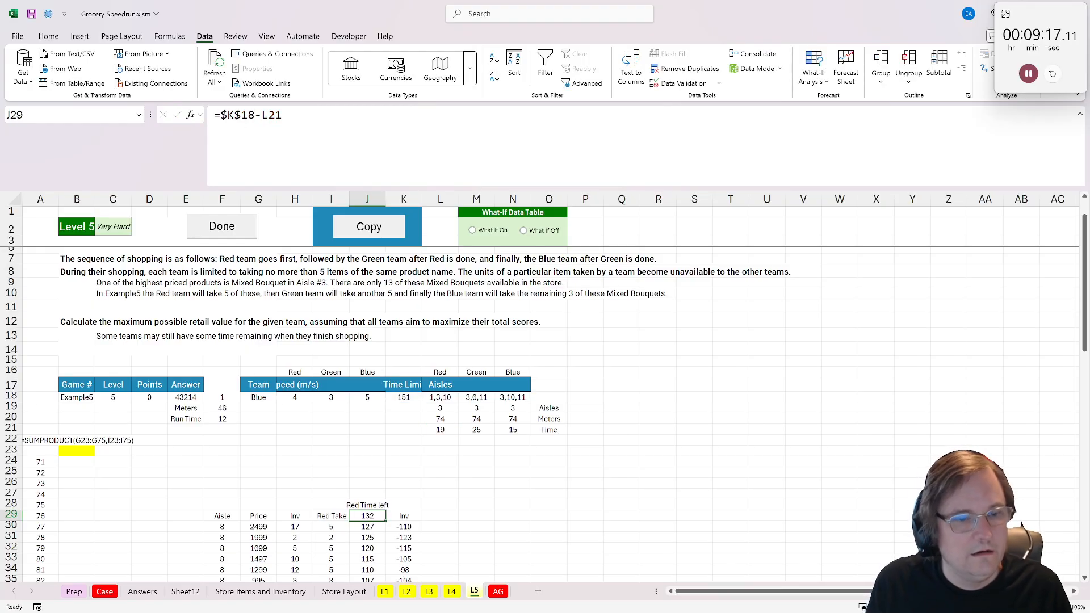
- Correct K30 to subtract the Red Take, =H30-I30, and fill it down the Inv column
scroll(412, 399, down, 3)
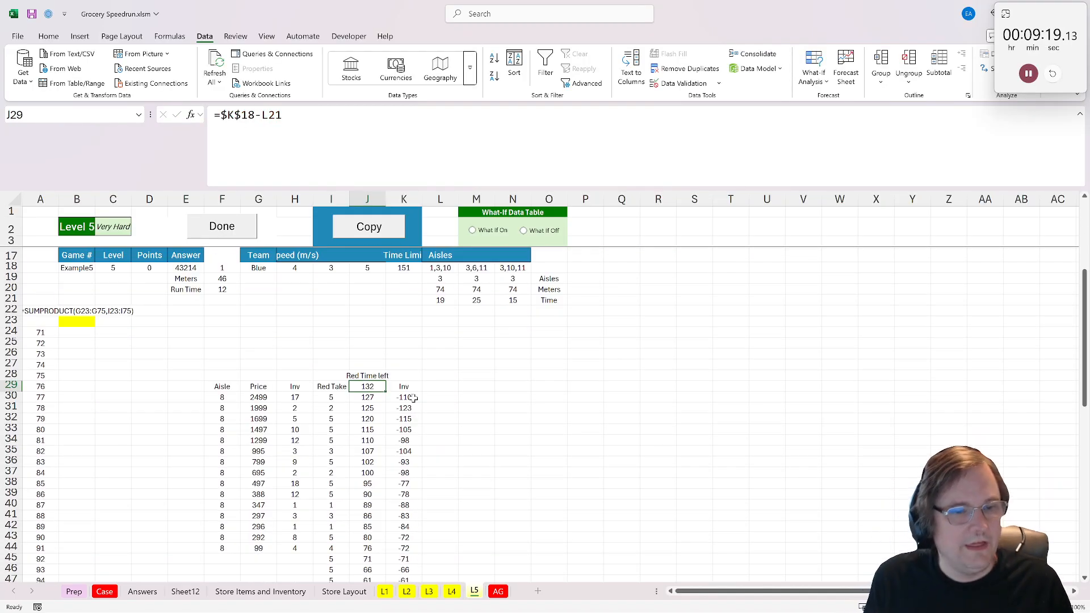
click(406, 398)
click(382, 387)
click(416, 396)
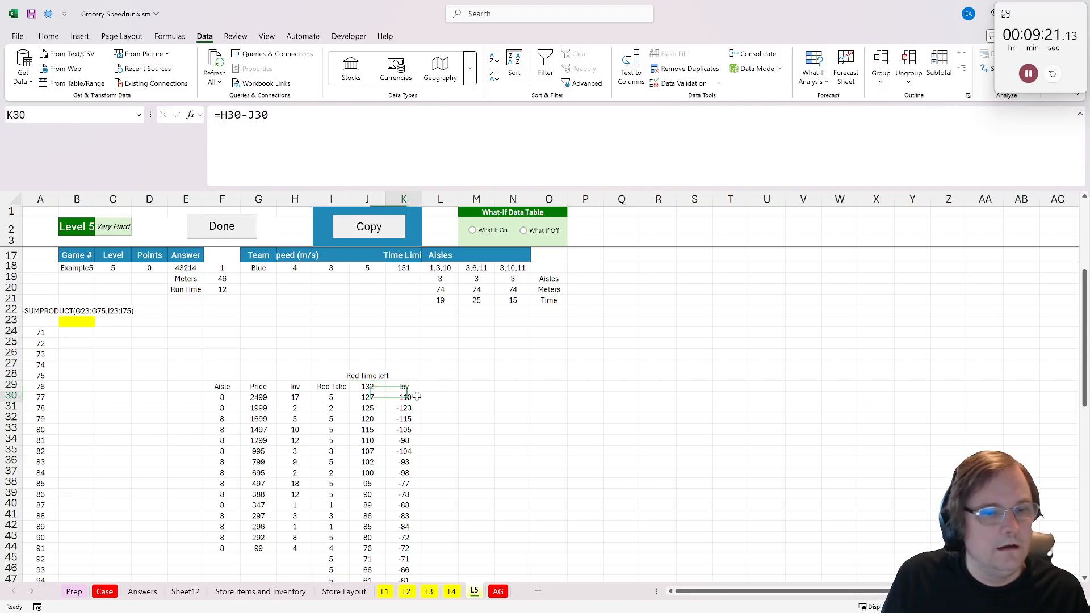
key(F2)
drag(368, 399, 331, 398)
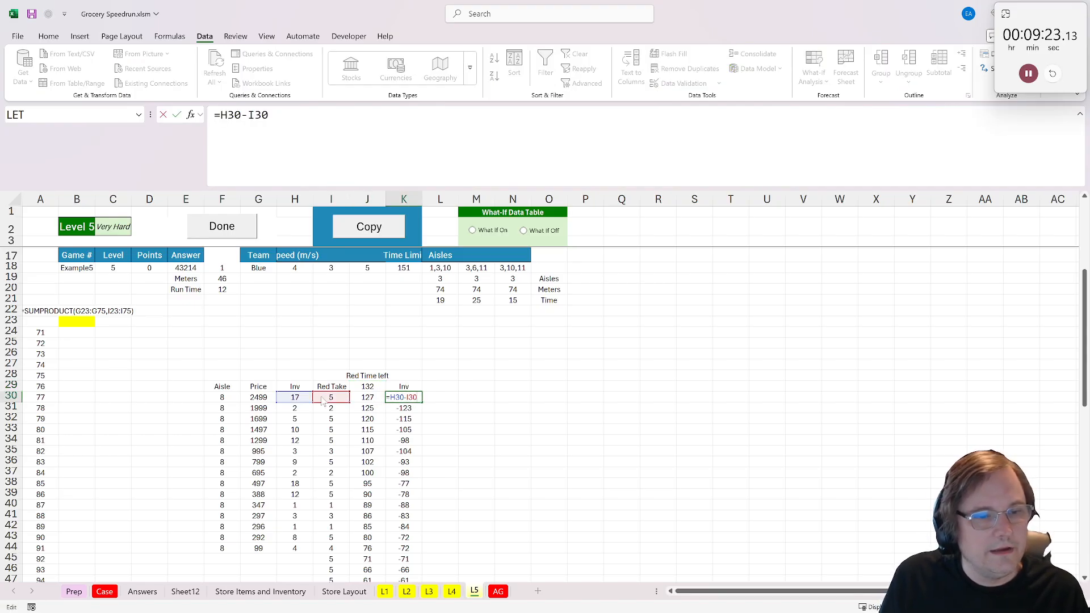
key(Return)
click(402, 396)
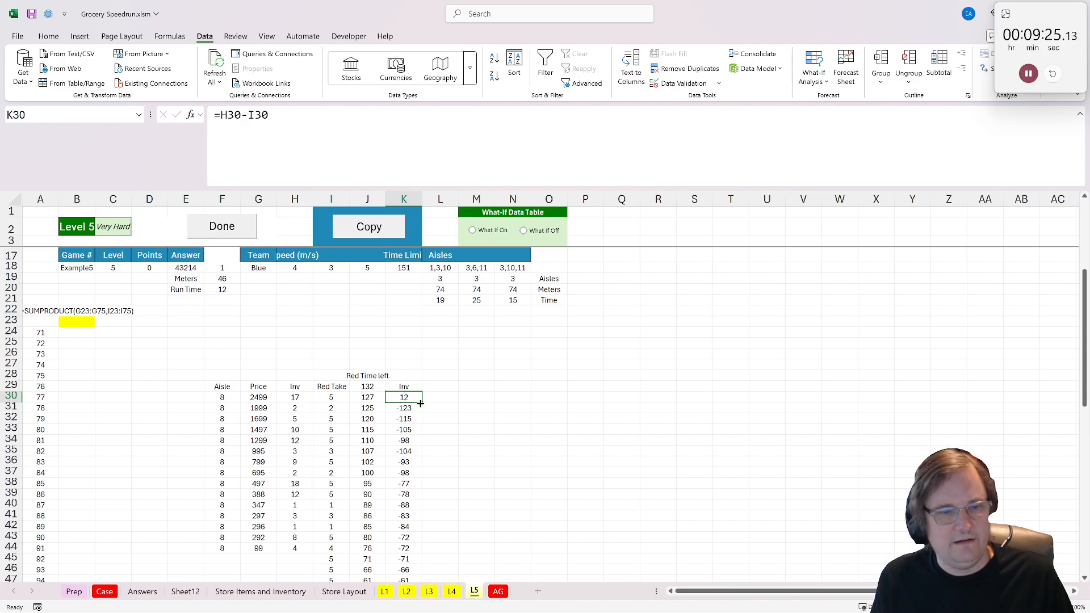
double_click(422, 402)
scroll(408, 410, down, 9)
scroll(401, 403, up, 10)
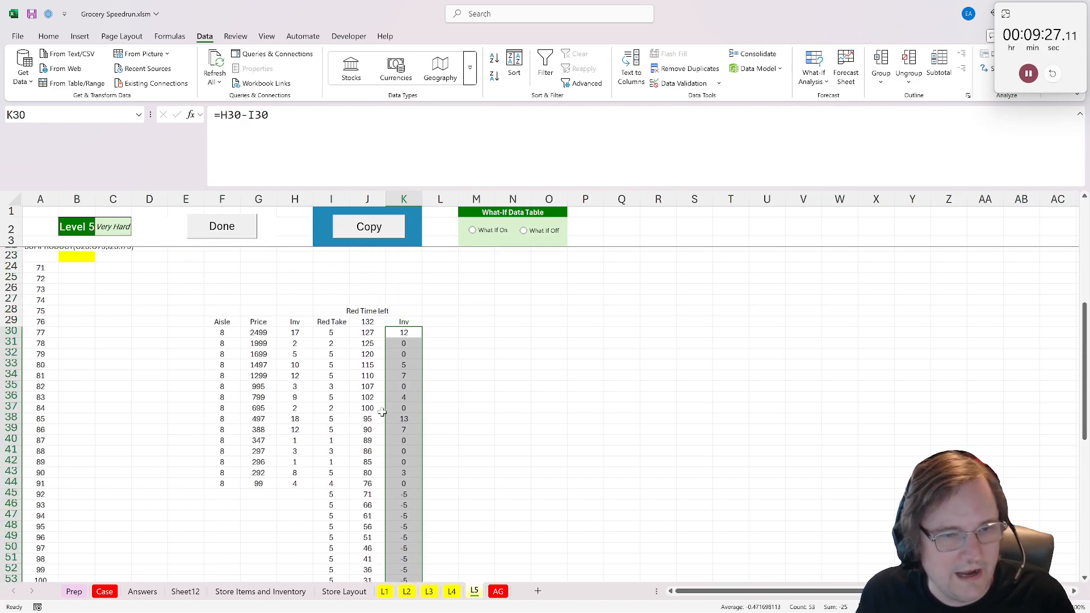
- Move the Red Take, Red Time left and remaining Inv columns one column over so the block starts at J28
click(222, 430)
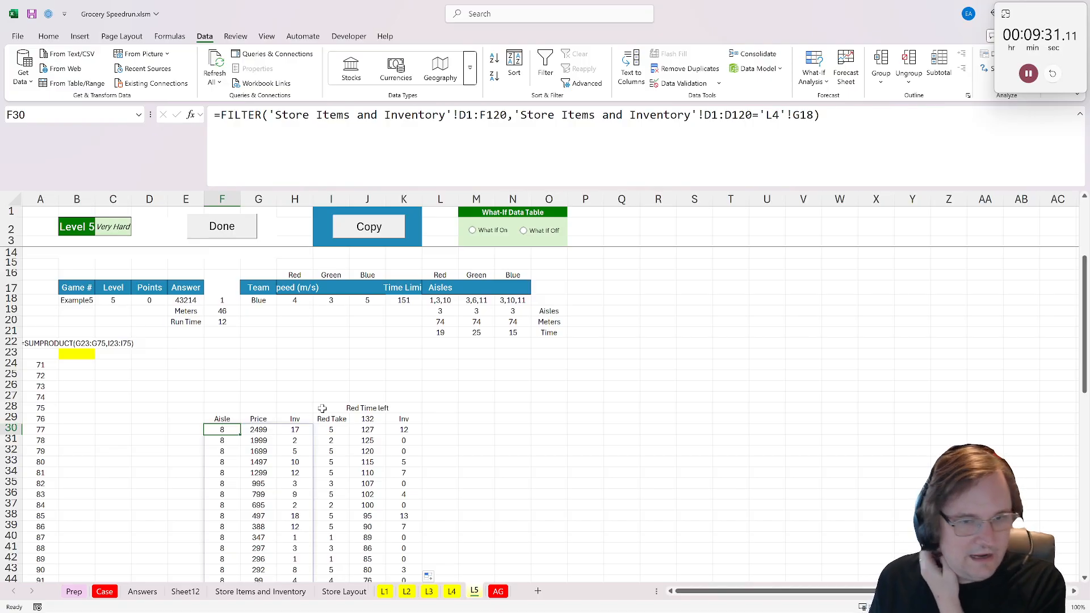
drag(322, 409, 401, 495)
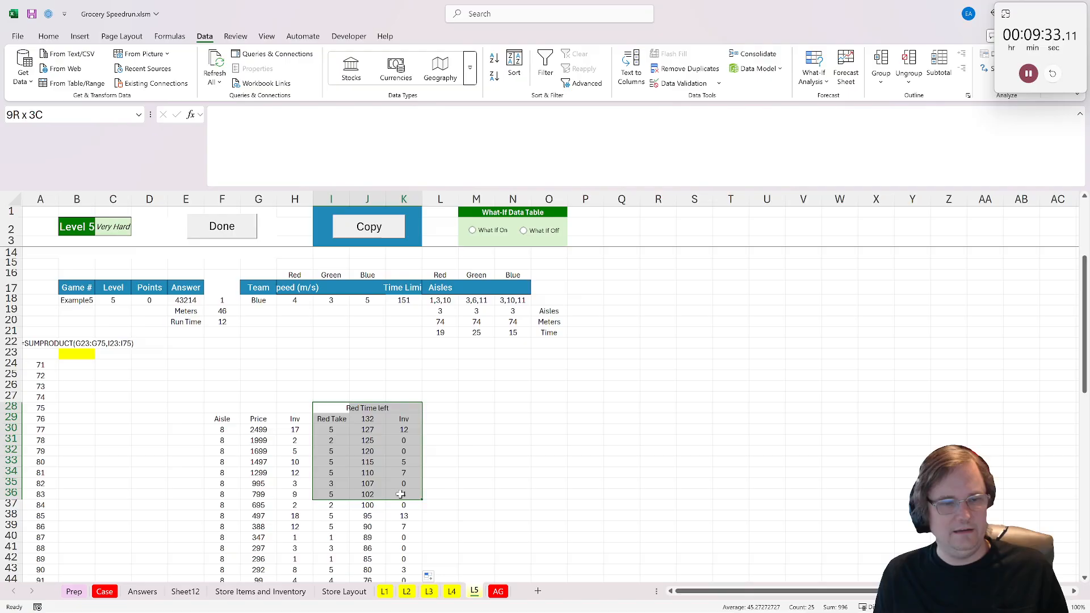
key(ctrl+shift+Down)
key(ctrl+c)
scroll(322, 448, up, 15)
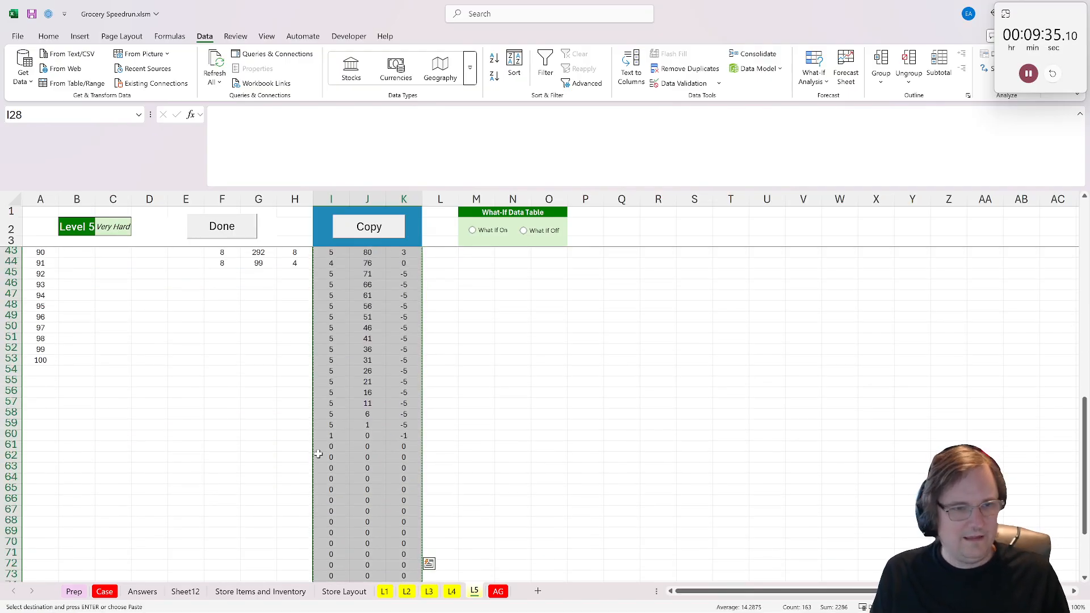
scroll(322, 448, down, 3)
click(368, 442)
key(ctrl+v)
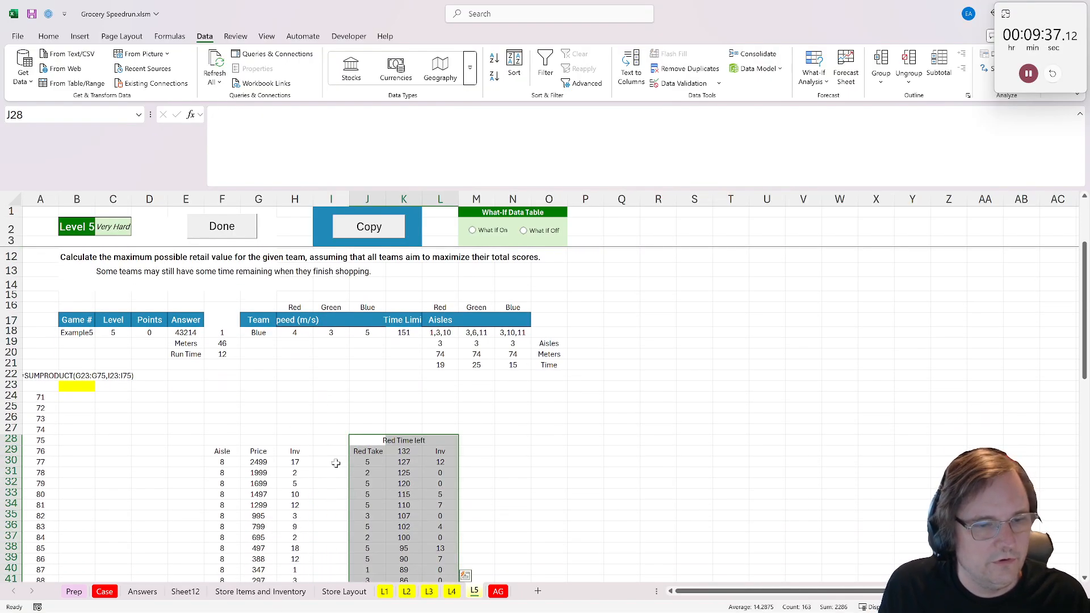
- Add a "Red Allowed" header in I29 and widen column I to fit it
click(334, 453)
text(r)
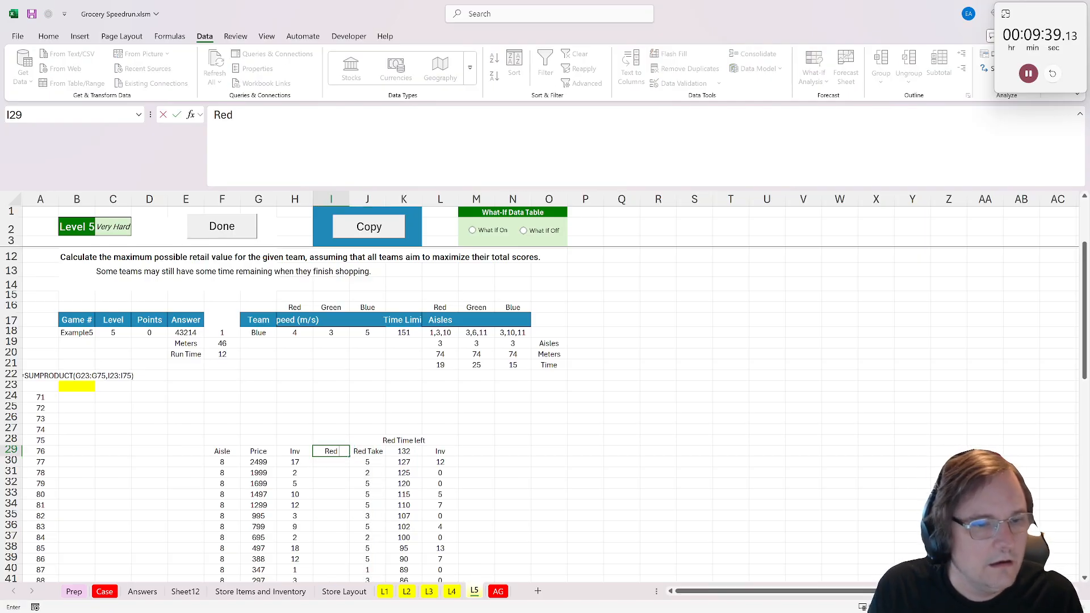
text(ed Allowed)
key(Return)
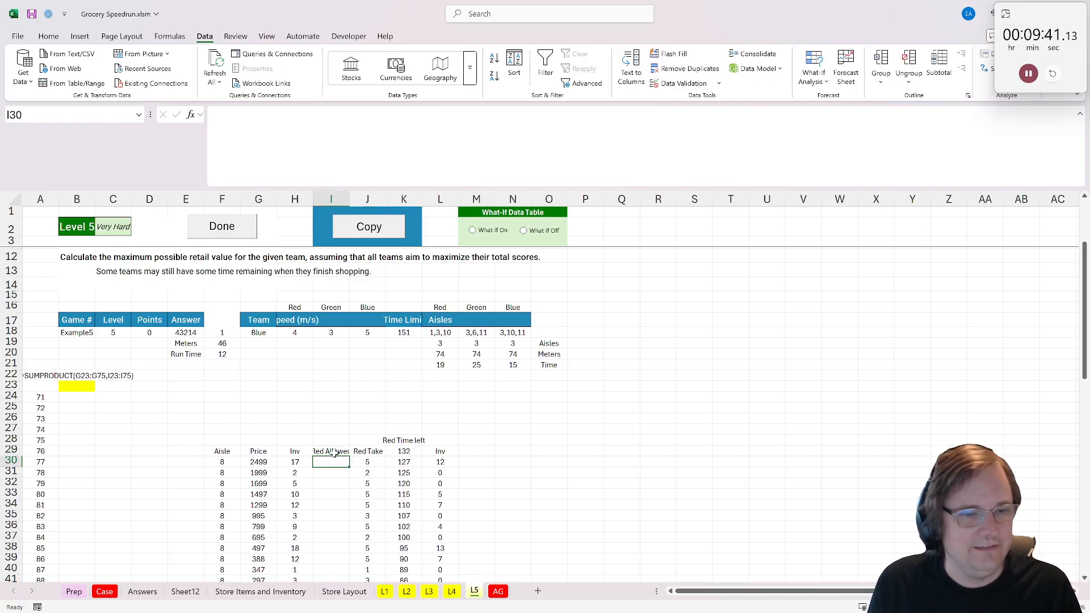
drag(350, 195, 359, 203)
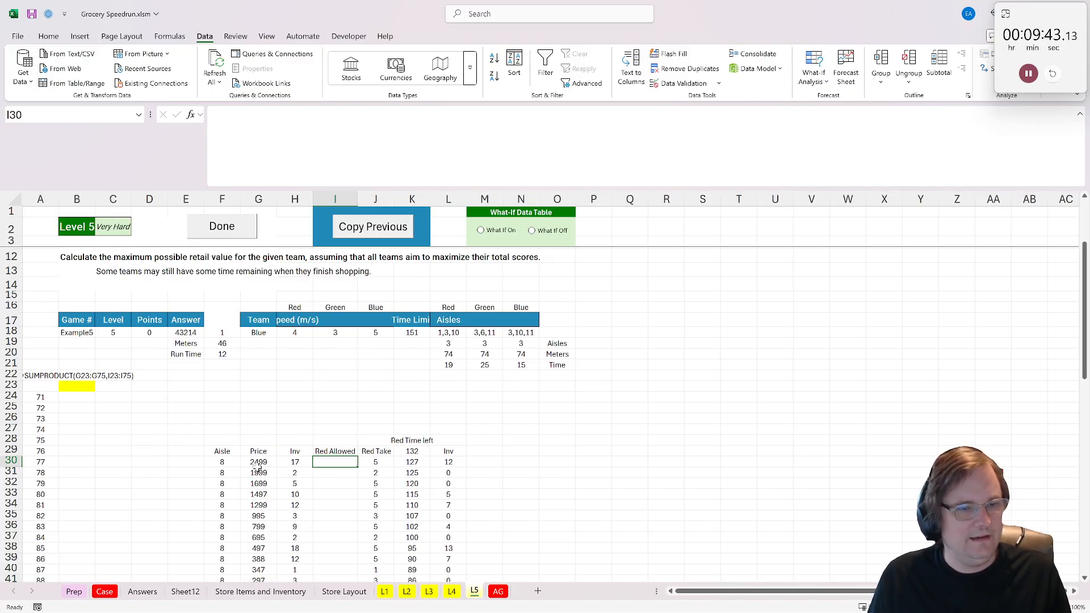
- Copy the aisle, price and inventory data for all products, D2:F120, from the Store Items and Inventory sheet
click(217, 449)
scroll(348, 526, down, 1)
scroll(447, 331, up, 1)
click(450, 332)
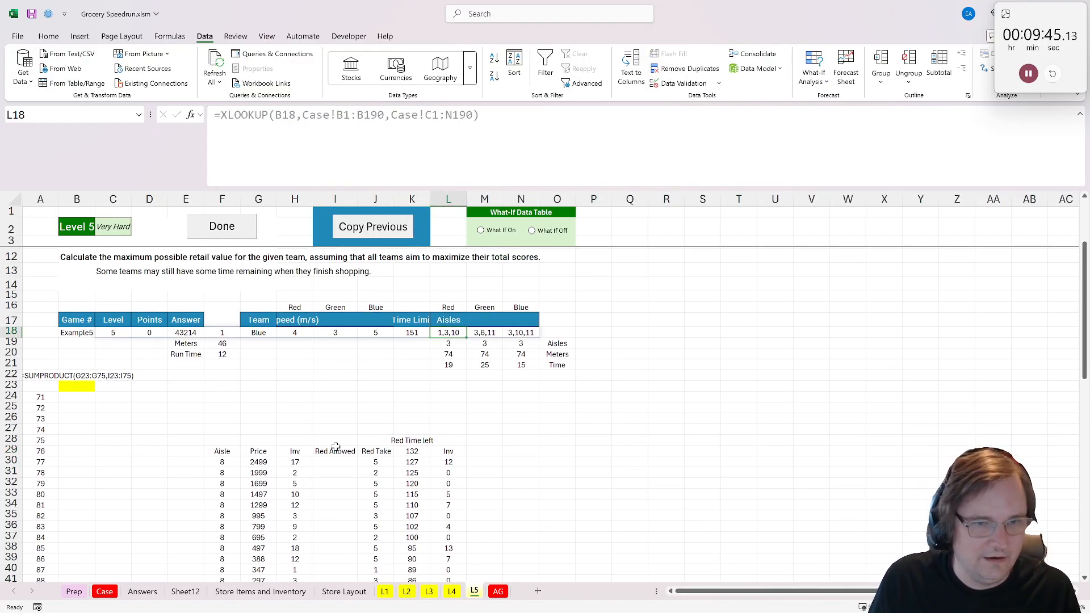
click(271, 593)
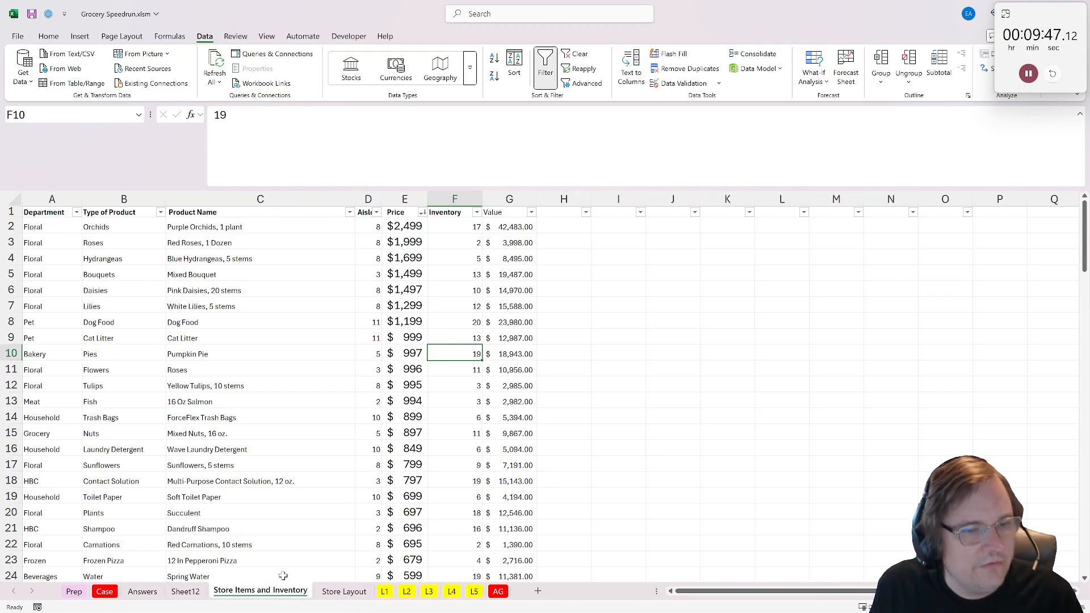
drag(366, 227, 452, 258)
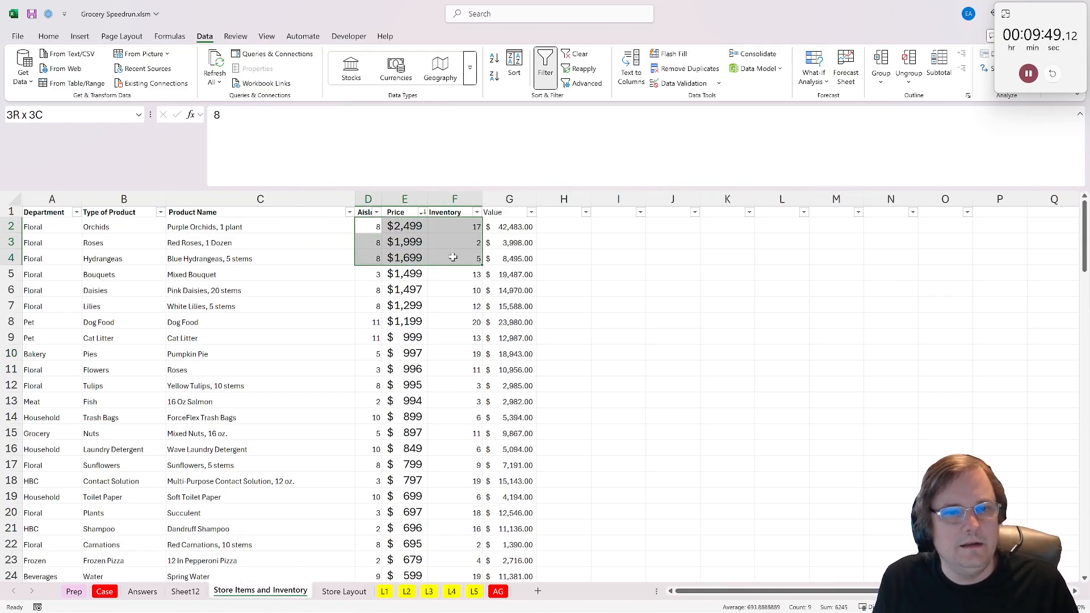
key(ctrl+shift+Down)
key(ctrl+c)
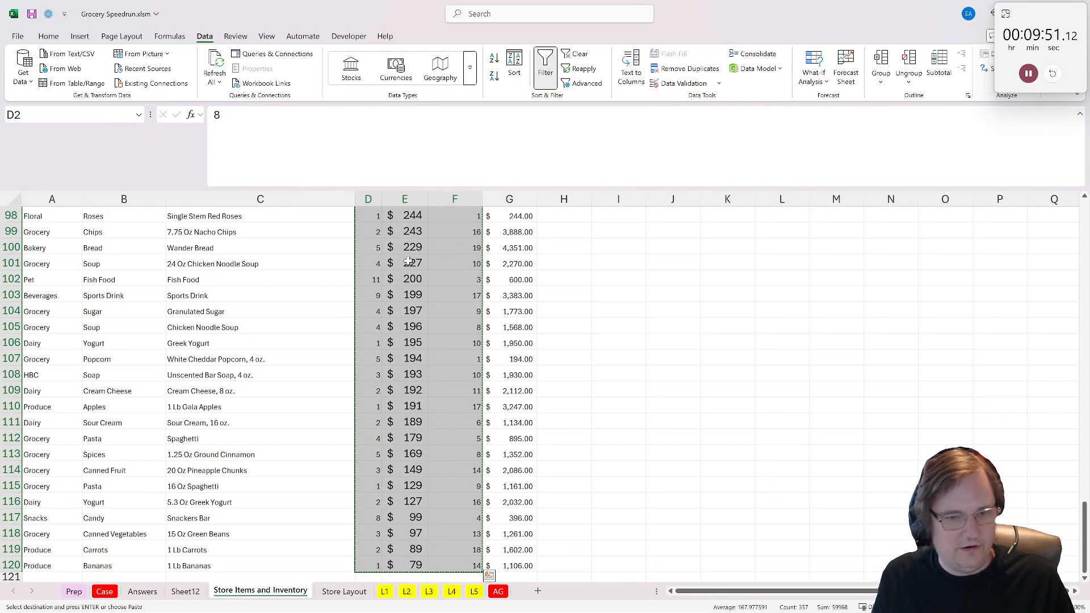
- Paste the copied product data over the aisle 8 FILTER list at F30 on the L5 sheet and check the recalculated rows
click(474, 591)
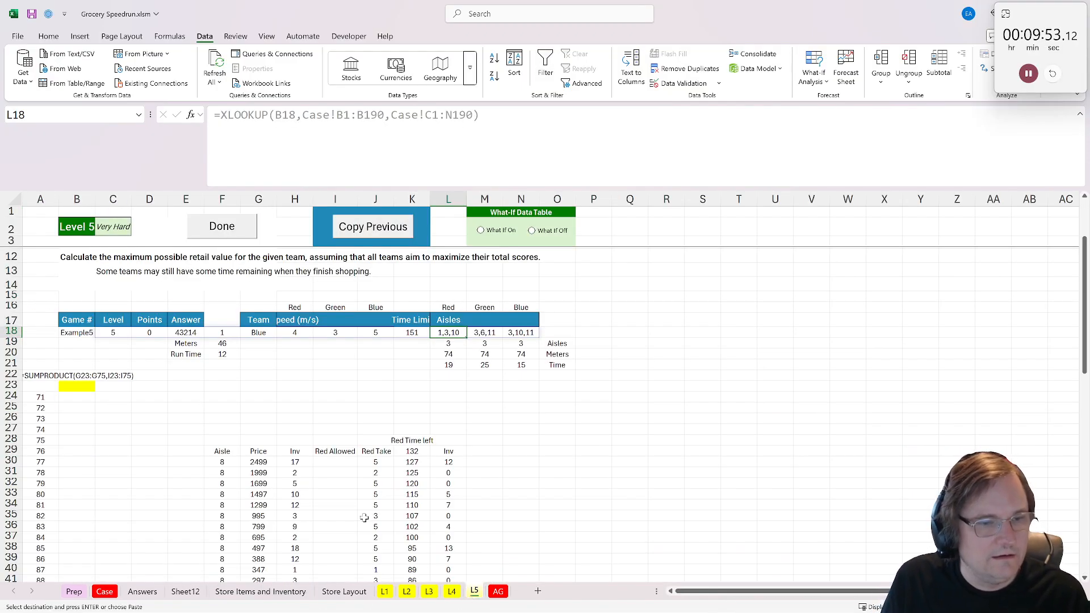
click(209, 463)
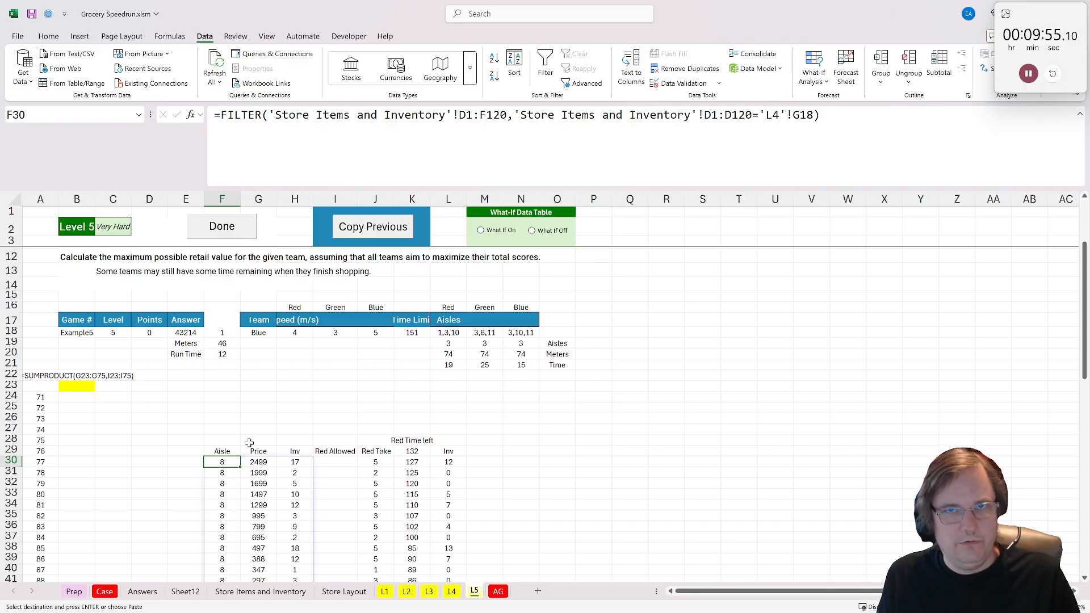
key(ctrl+v)
scroll(227, 420, down, 18)
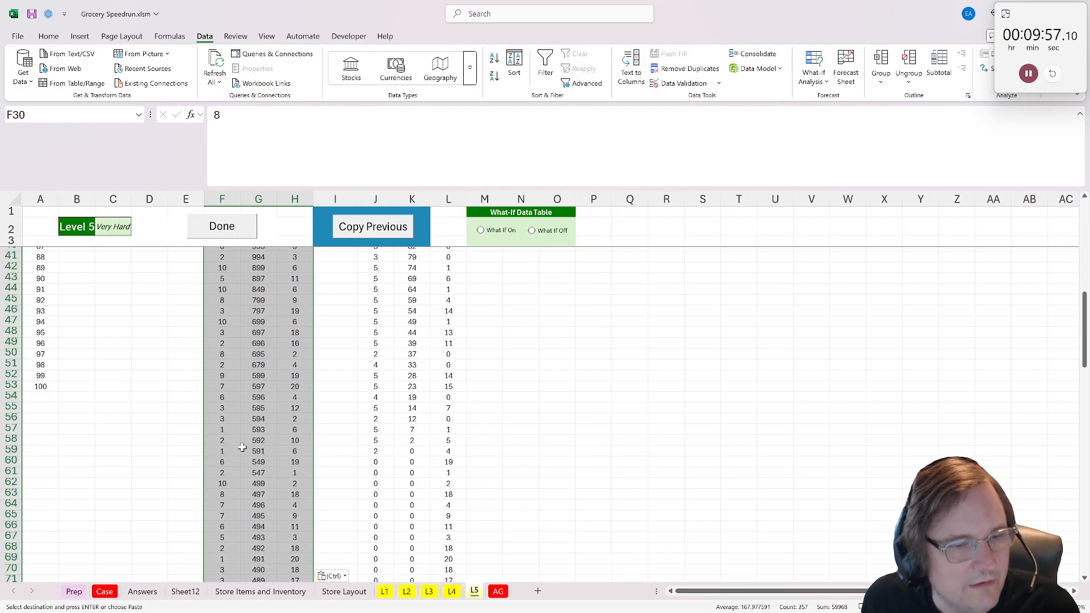
scroll(227, 397, up, 19)
scroll(255, 443, down, 8)
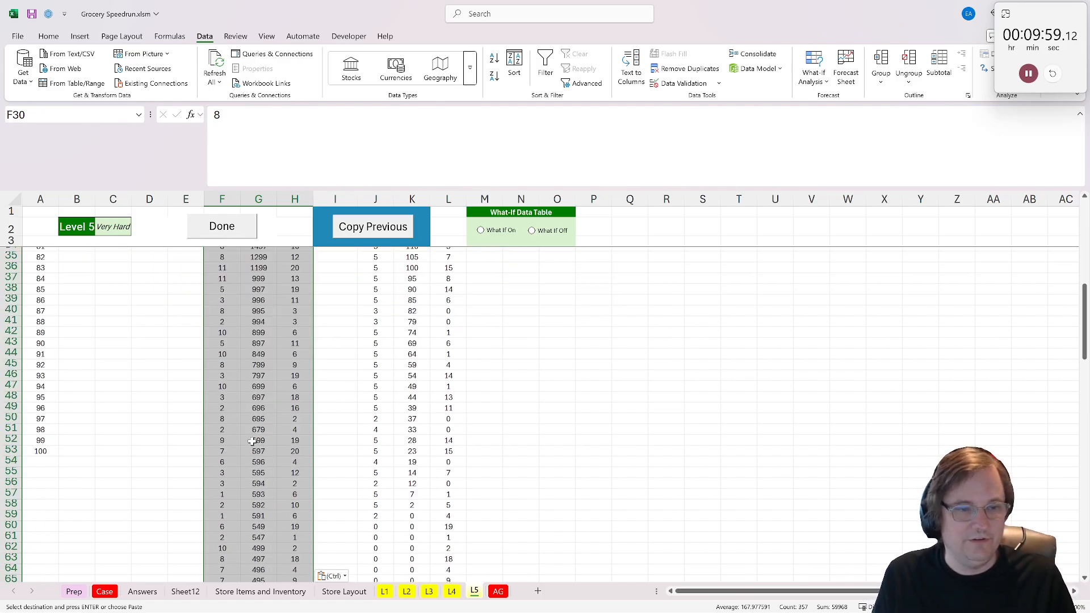
scroll(282, 440, up, 8)
click(328, 464)
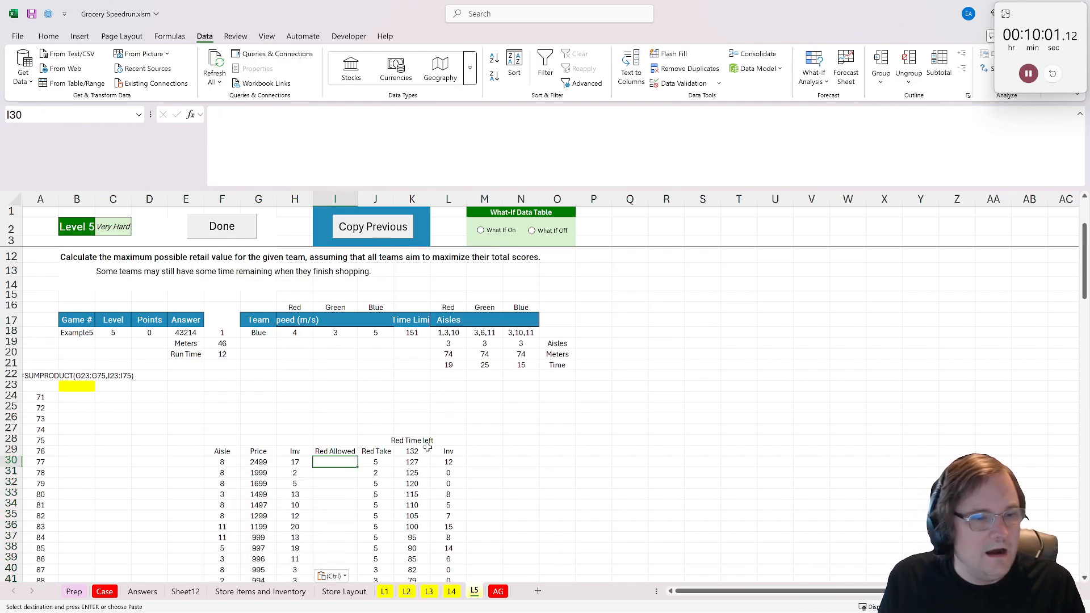
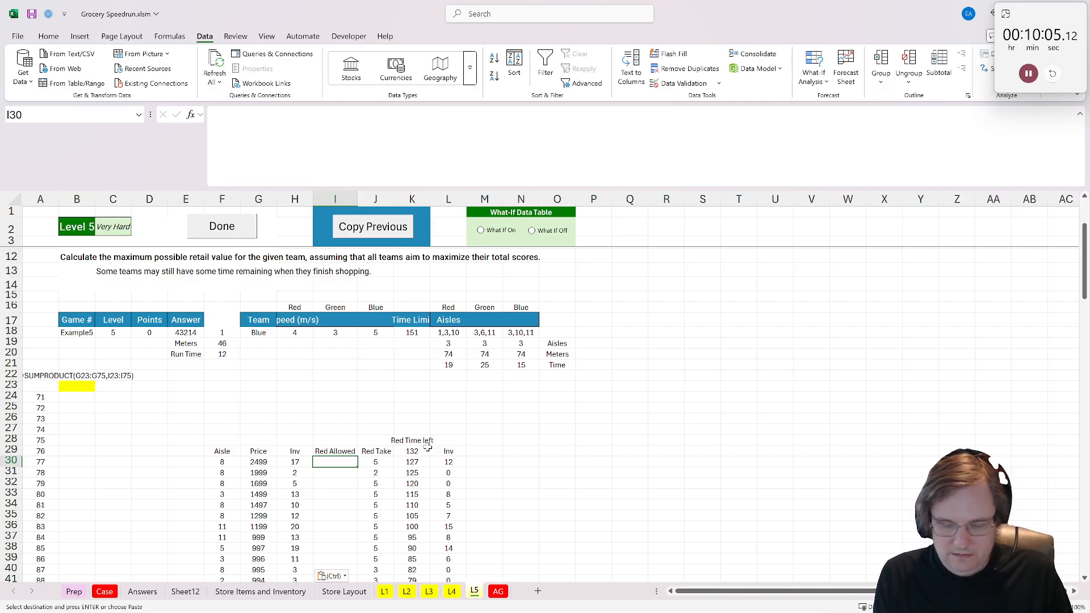
- Enter =IF(exists(xtextsplit(L18,","),F30),1,0) in I30 to flag whether the Red team may shop the product's aisle
text(=if)
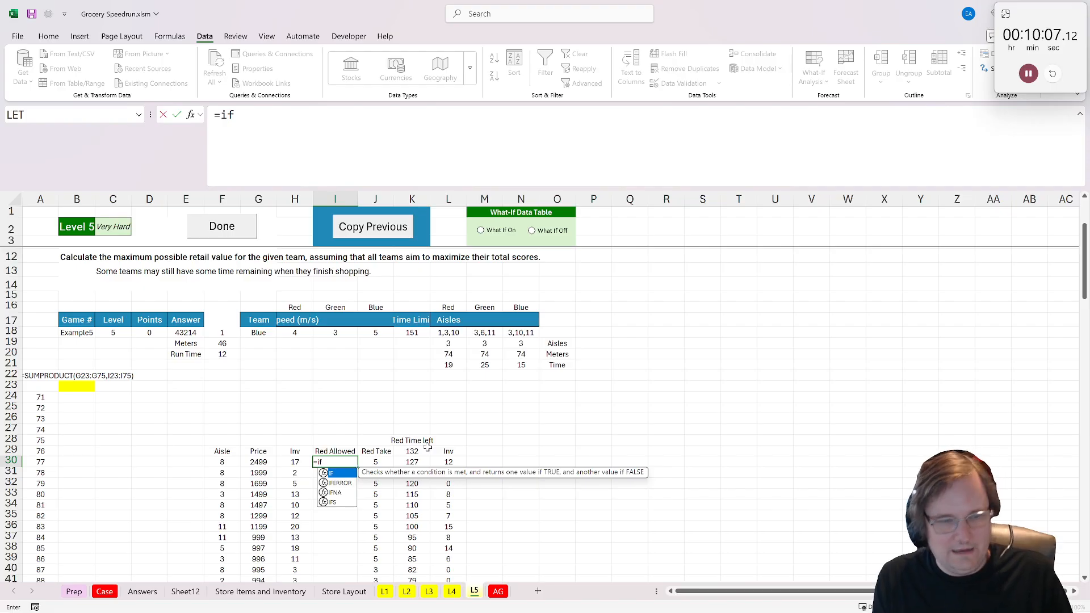
text((ex)
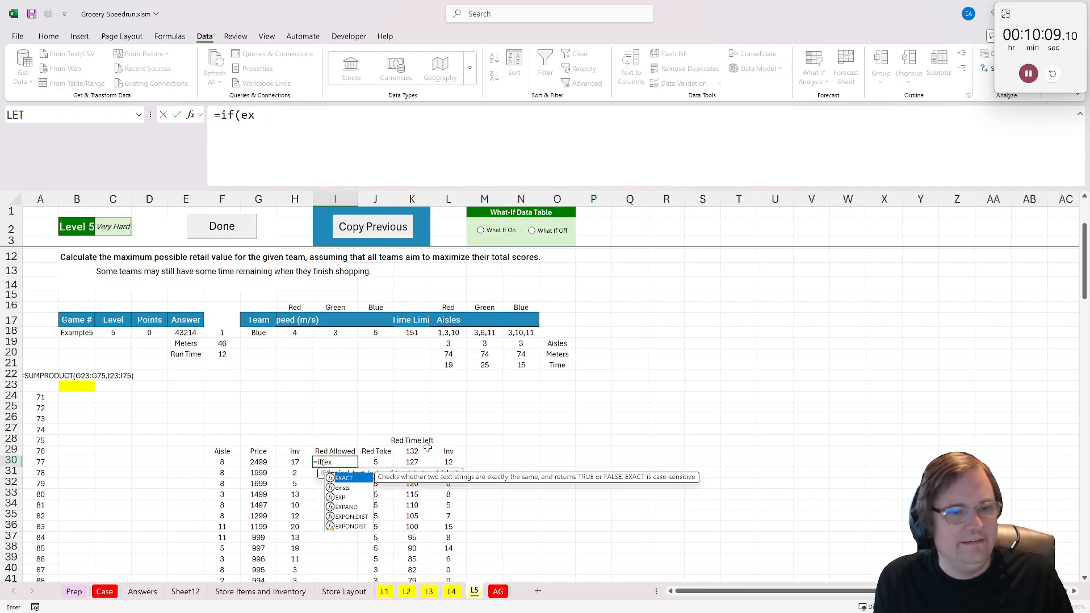
text(ists)
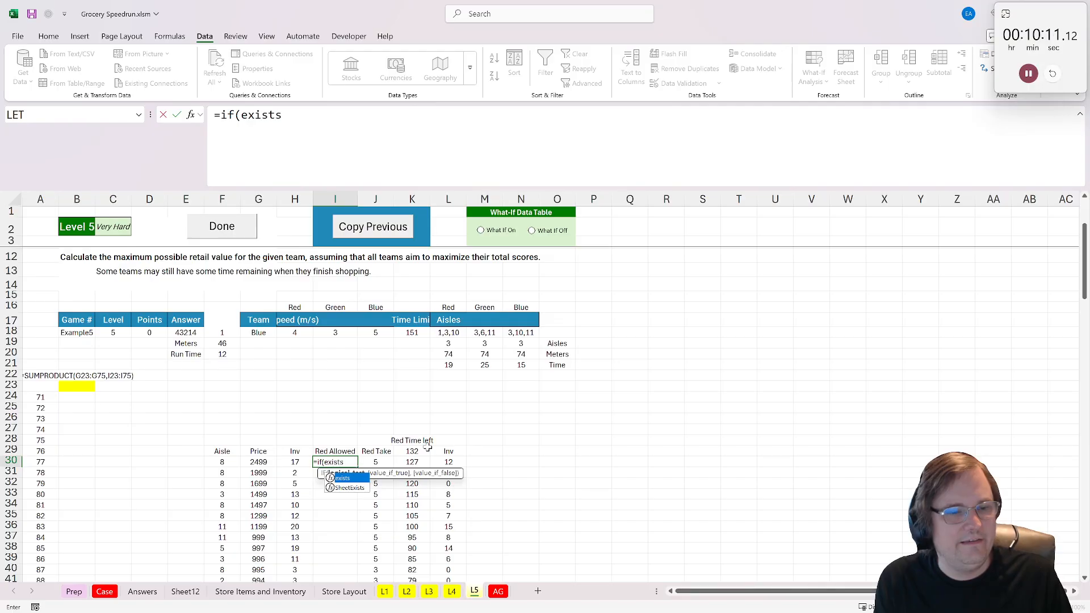
text(()
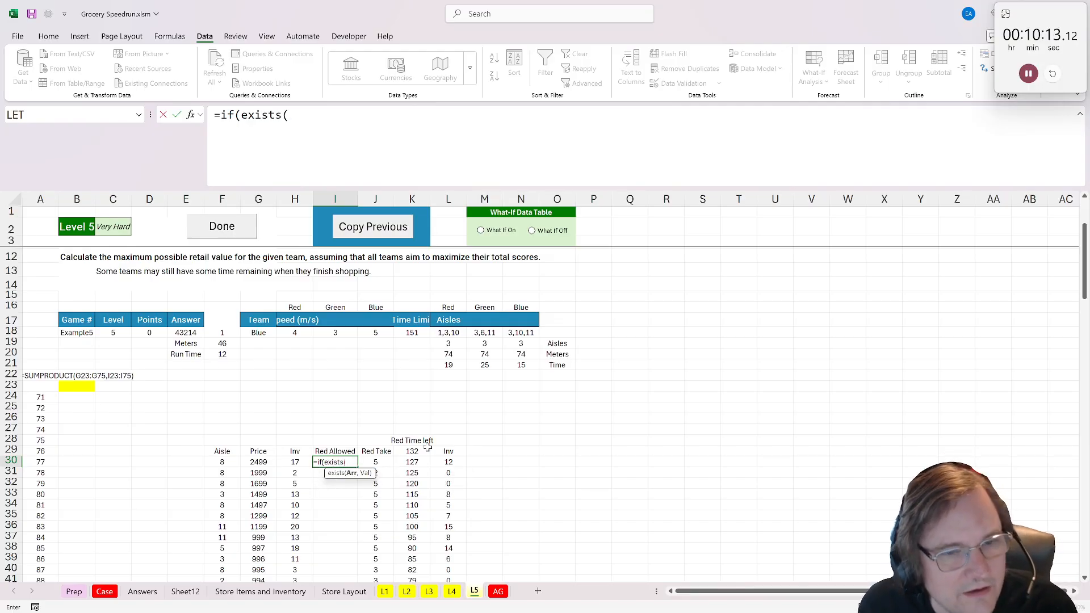
text(xtextsplit()
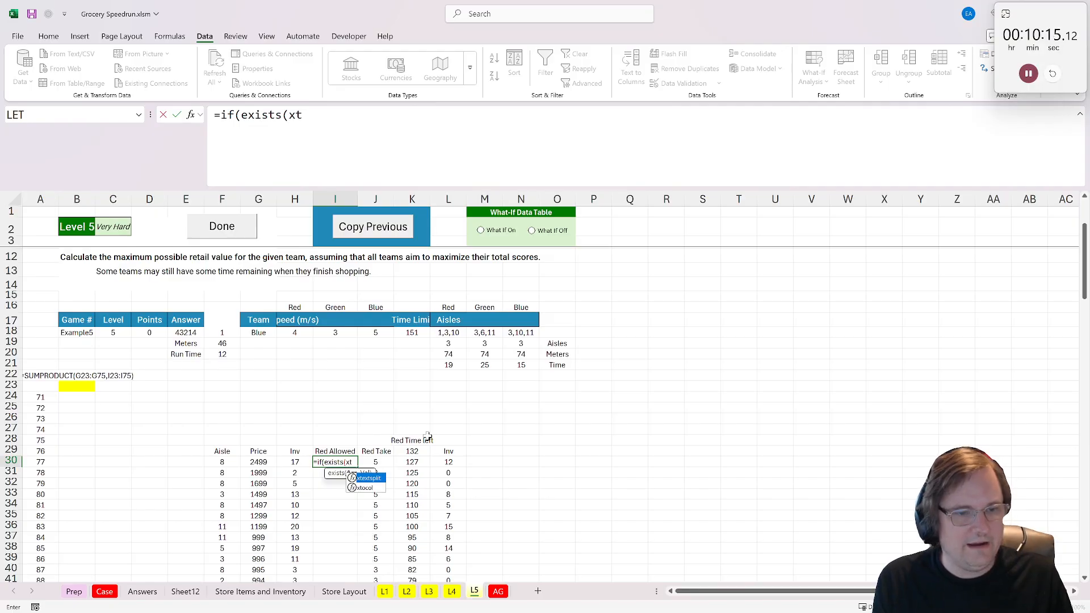
click(448, 333)
text(<')
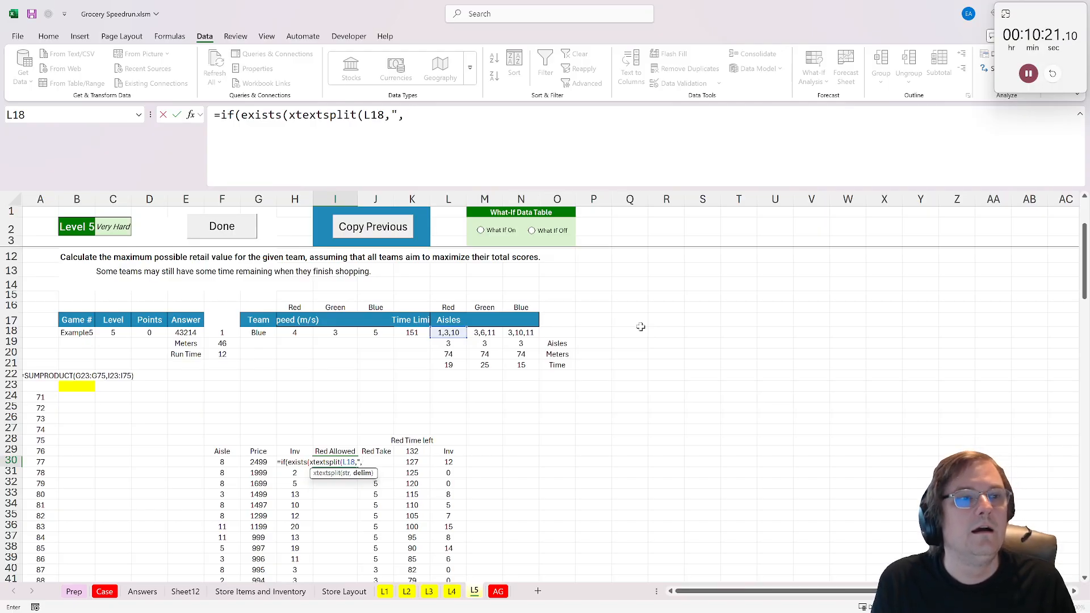
text(,"),)
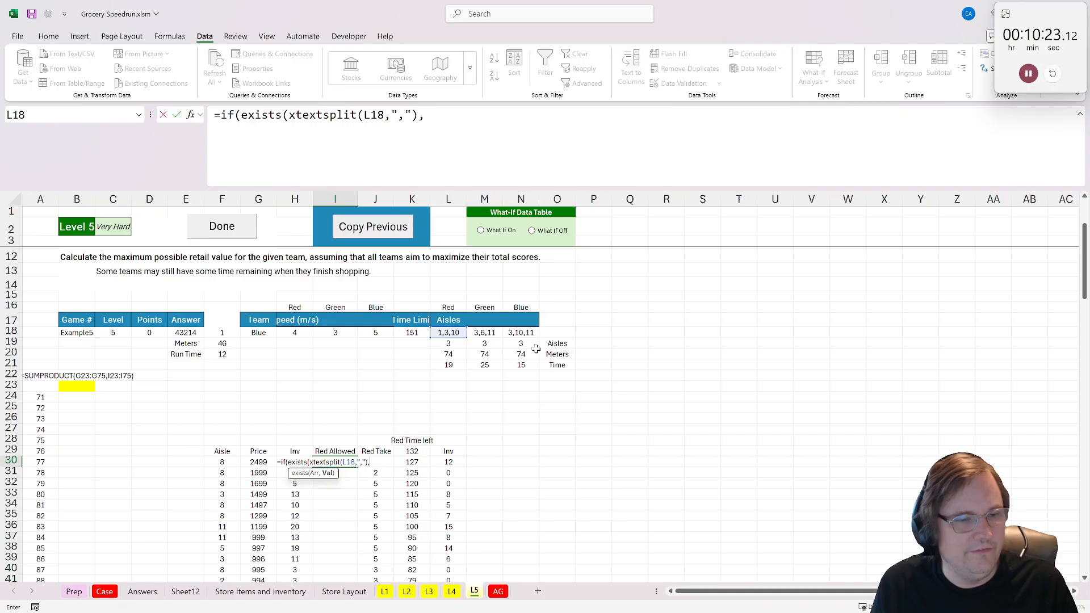
click(225, 461)
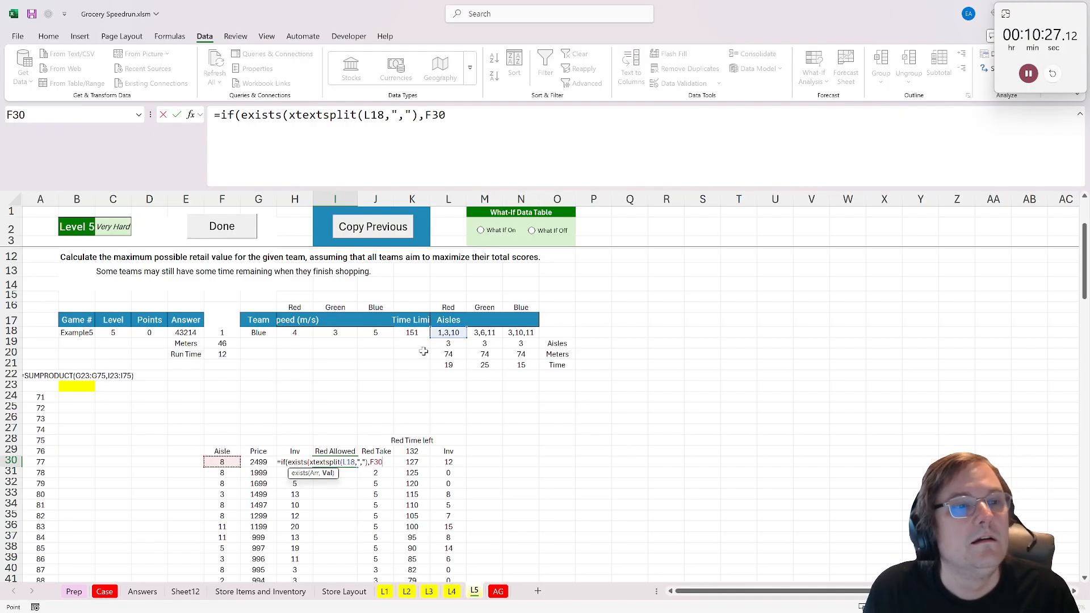
text(),1,0)
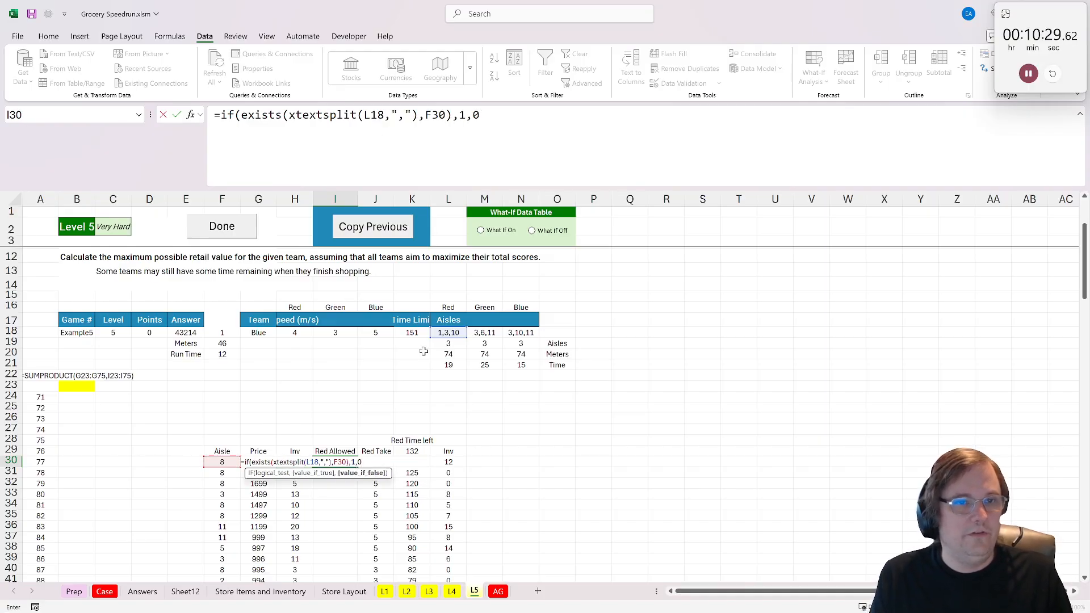
key(ctrl+Return)
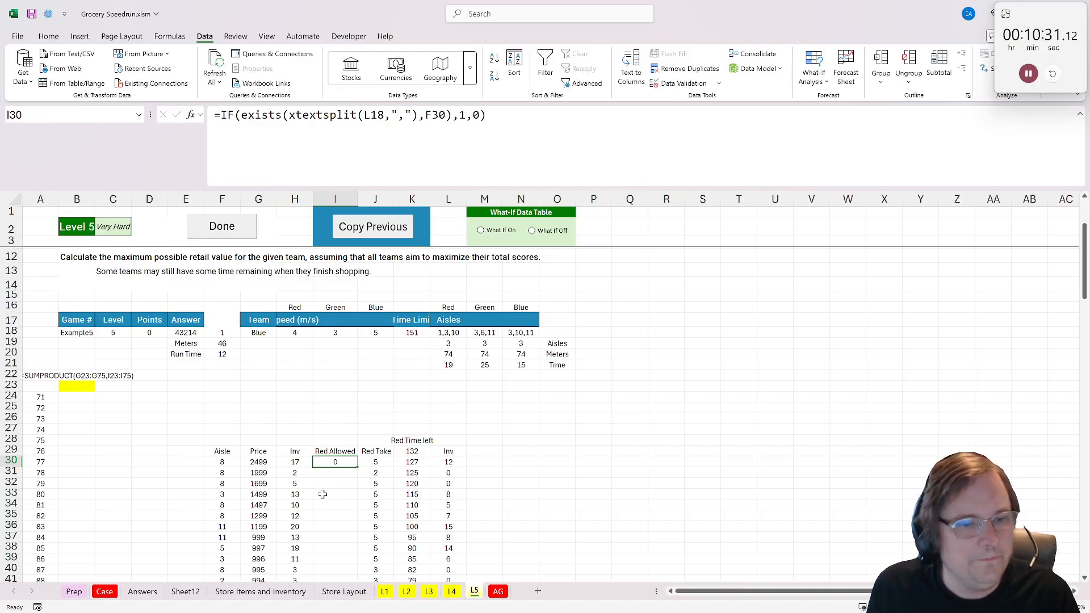
- Change the value-if-true in the I30 Red Allowed formula to 5
key(Right)
key(ctrl+Down)
scroll(358, 466, up, 20)
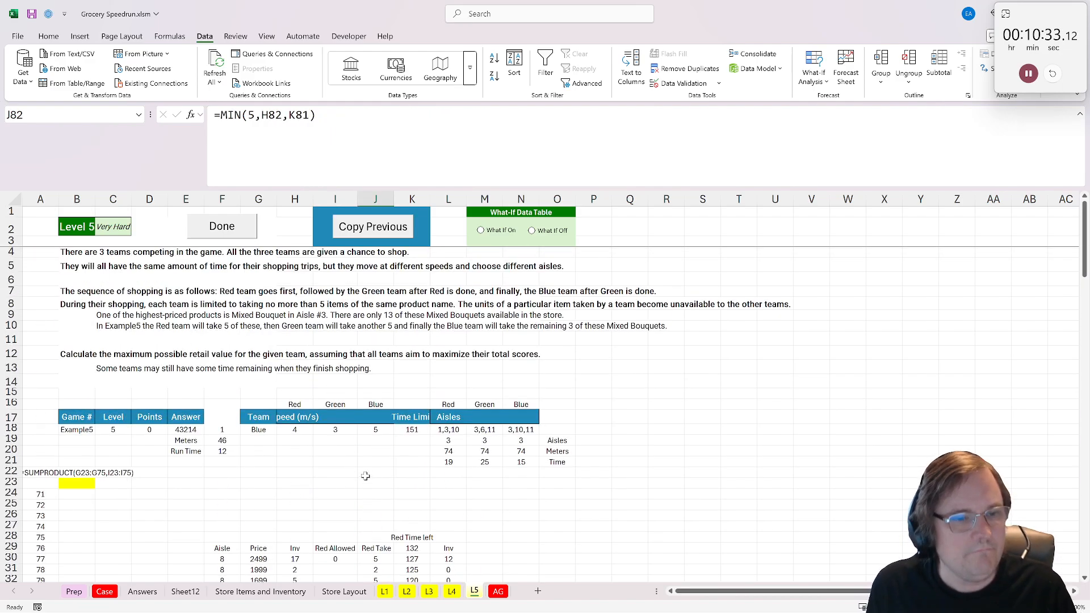
scroll(363, 475, down, 4)
click(341, 411)
key(Up)
key(F2)
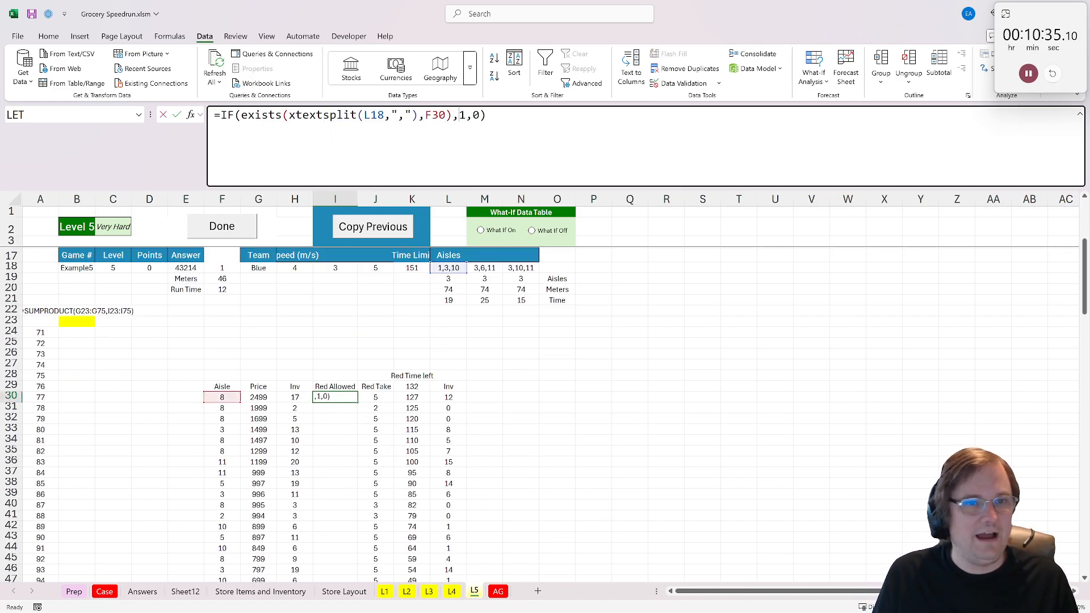
key(shift+Left)
text(5)
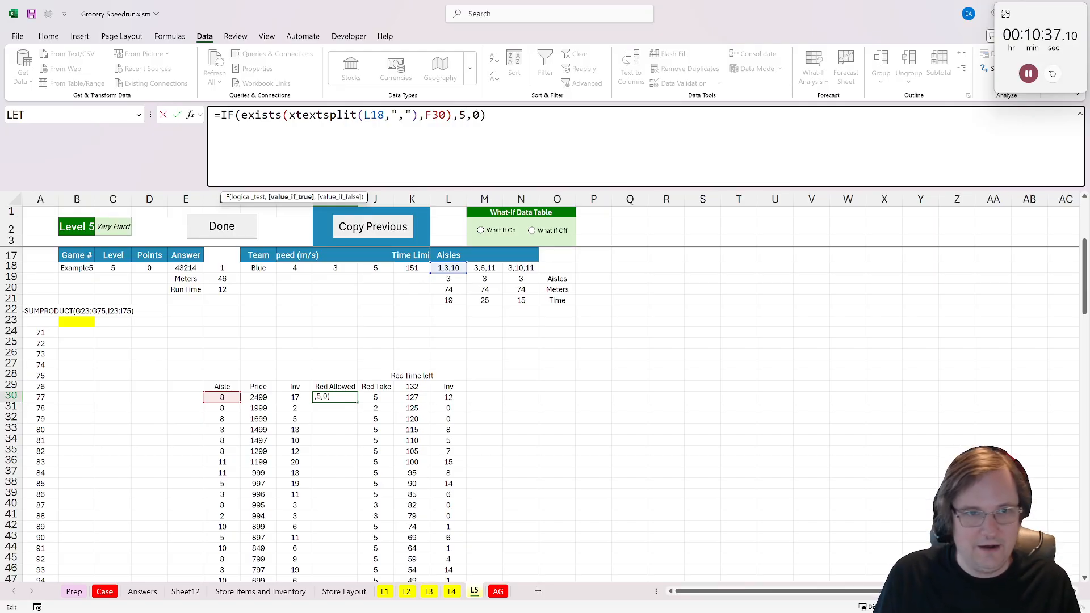
key(Return)
key(Up)
key(Down)
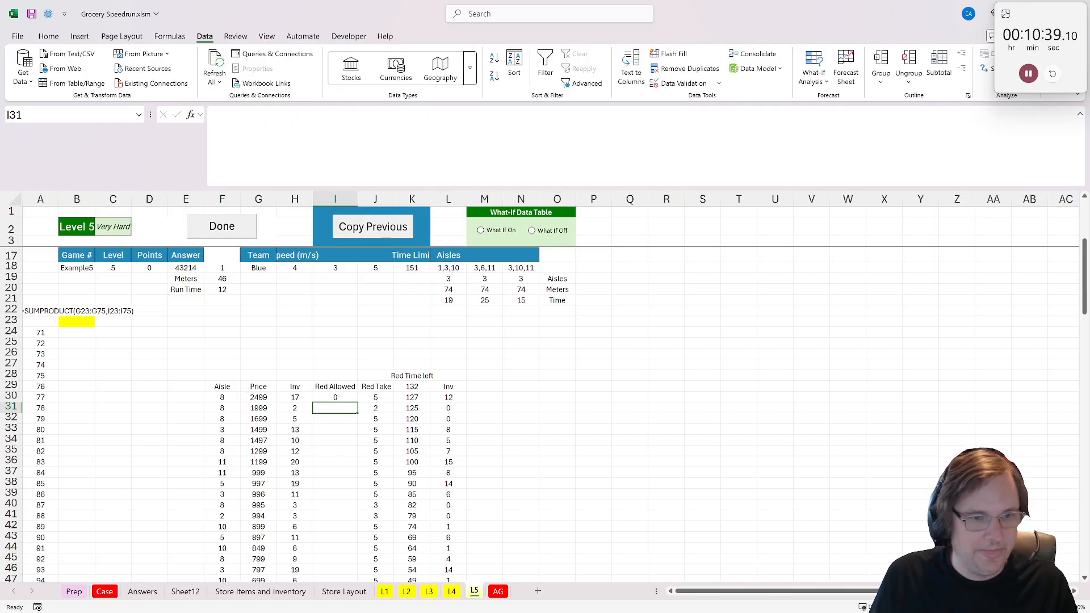
- Fill the Red Allowed formula from I30 down the product list and check the result in row 45 against its aisle
click(346, 396)
drag(359, 401, 335, 579)
click(322, 498)
drag(321, 498, 236, 498)
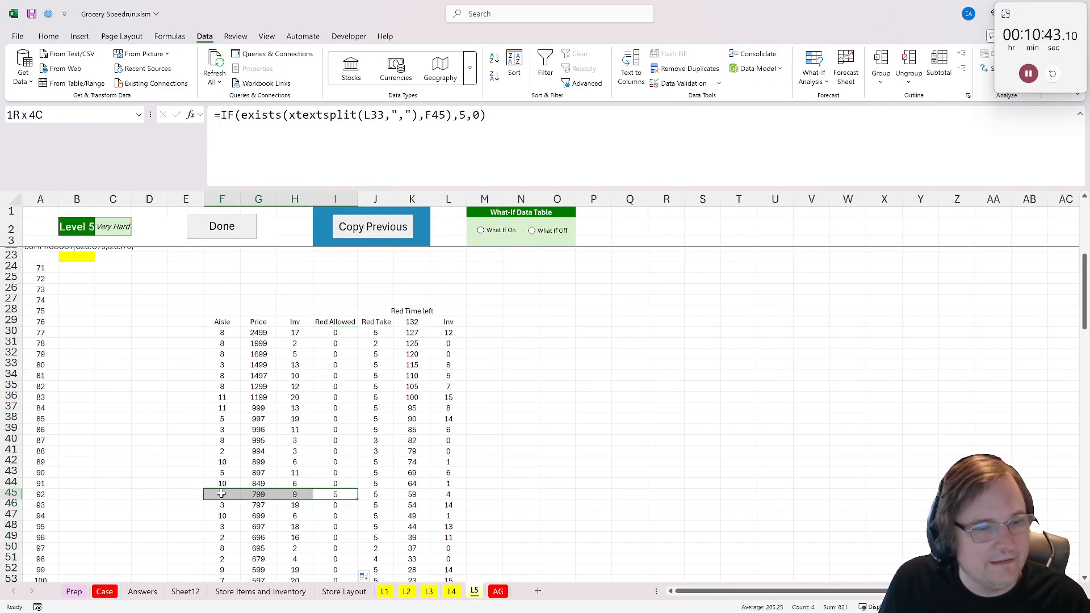
scroll(244, 503, up, 2)
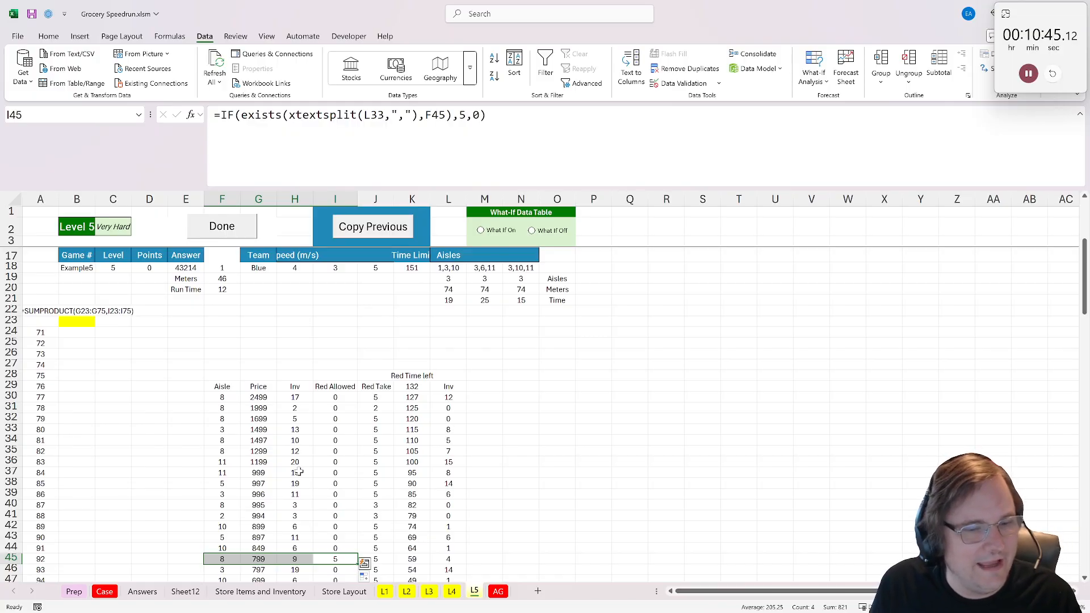
- Lock the aisle list reference as $L$18 in I30, refill the Red Allowed column down and spot-check several rows
double_click(340, 397)
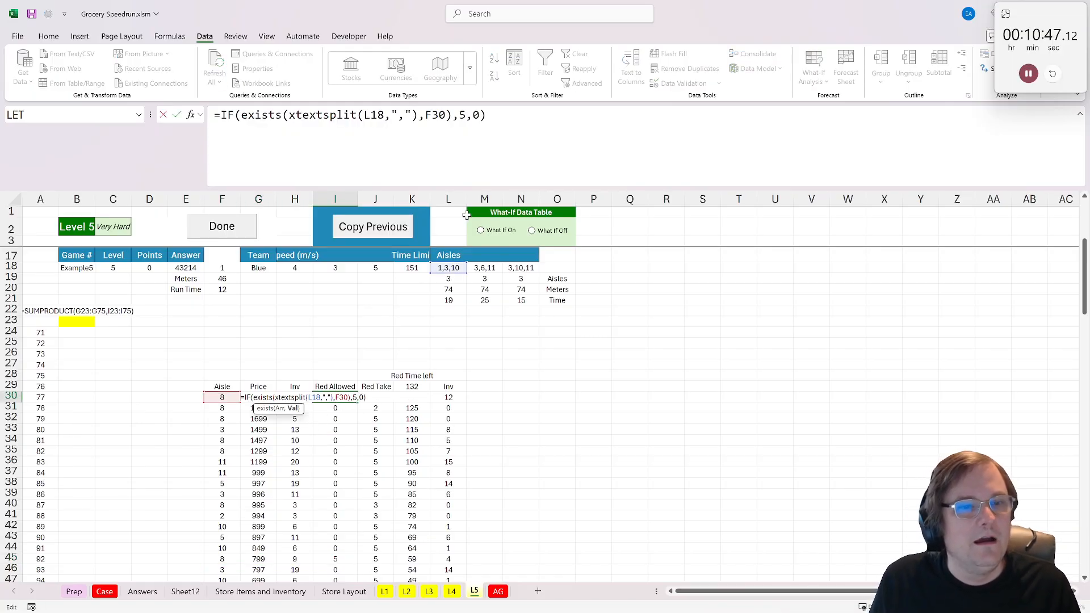
click(234, 115)
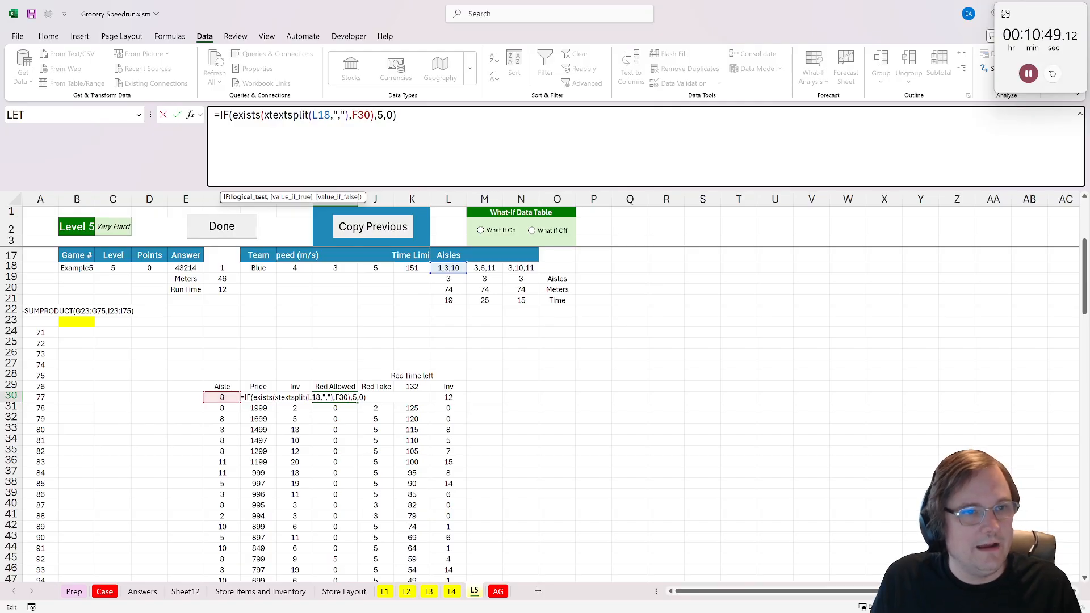
double_click(321, 115)
key(F4)
key(ctrl+Return)
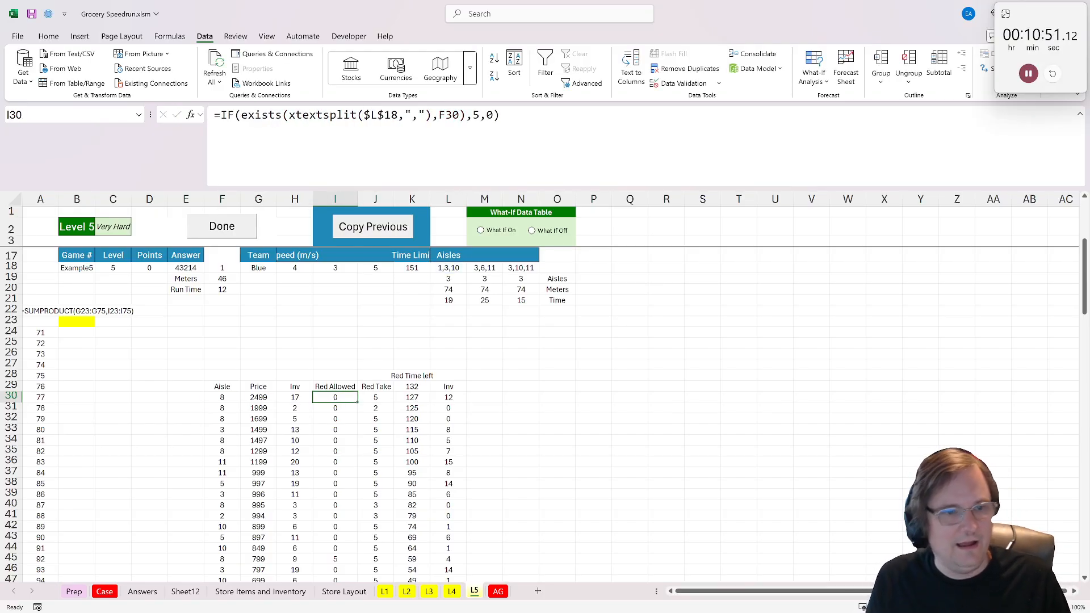
double_click(359, 403)
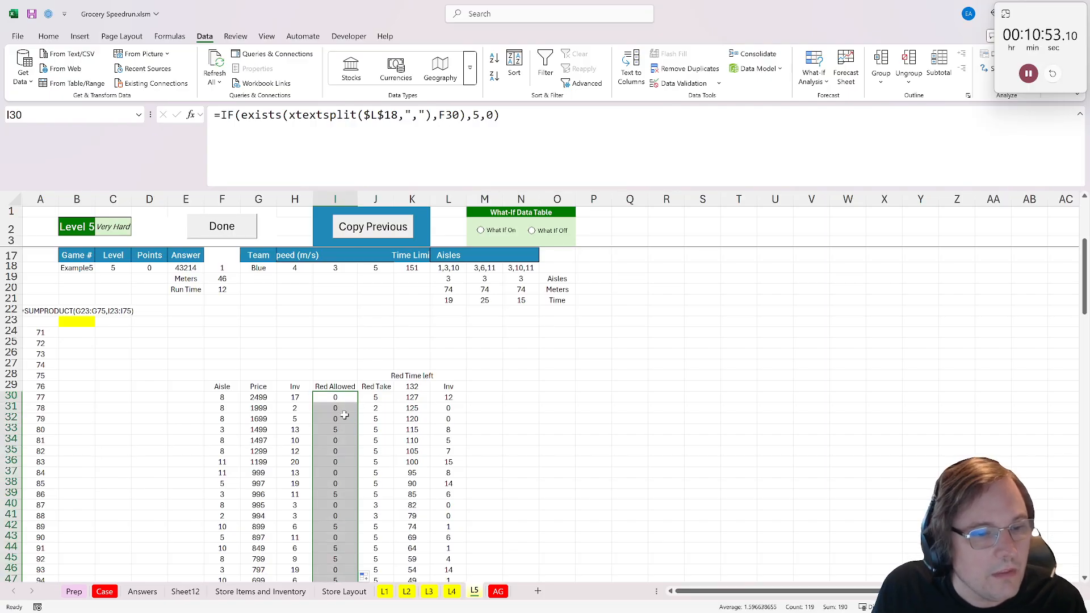
click(334, 430)
click(322, 495)
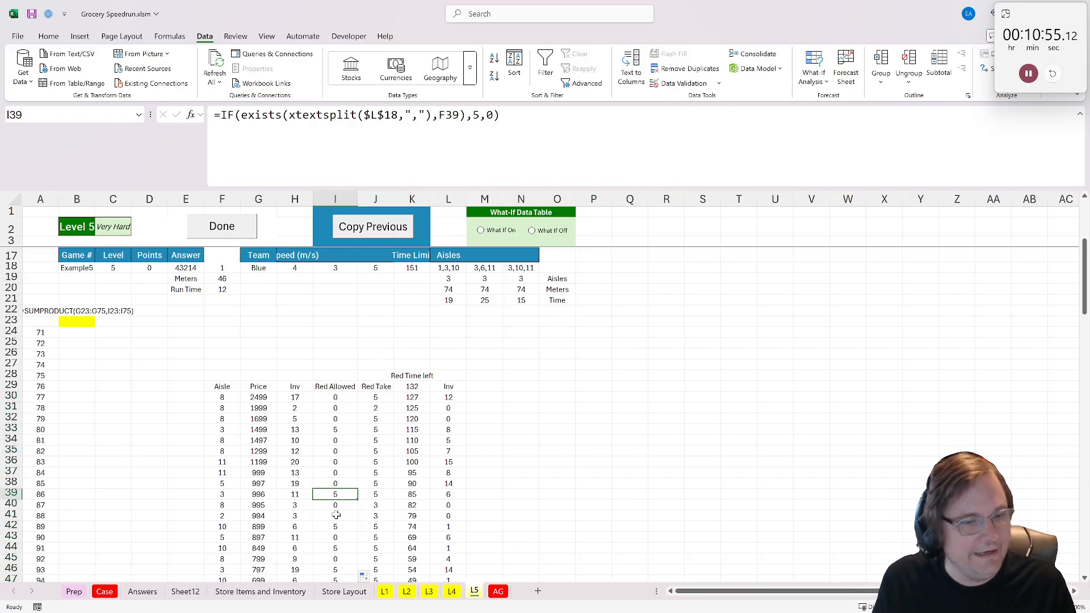
click(335, 516)
click(338, 527)
click(337, 539)
click(336, 549)
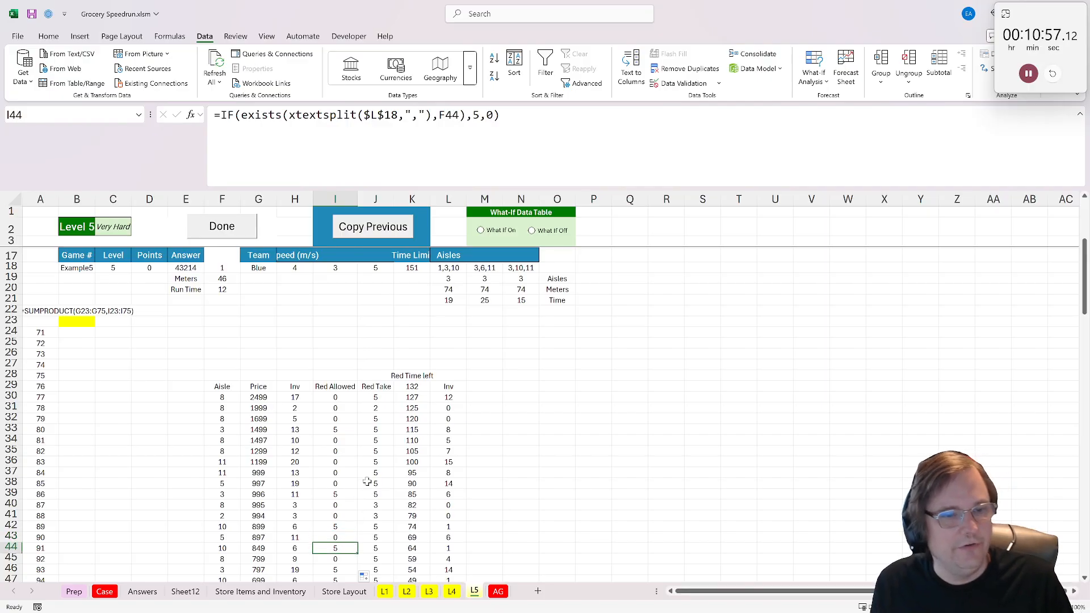
- Replace the fixed 5 in the J30 Red Take formula with I30, giving =MIN(I30,H30,K29), and fill it down the column
click(378, 399)
double_click(378, 398)
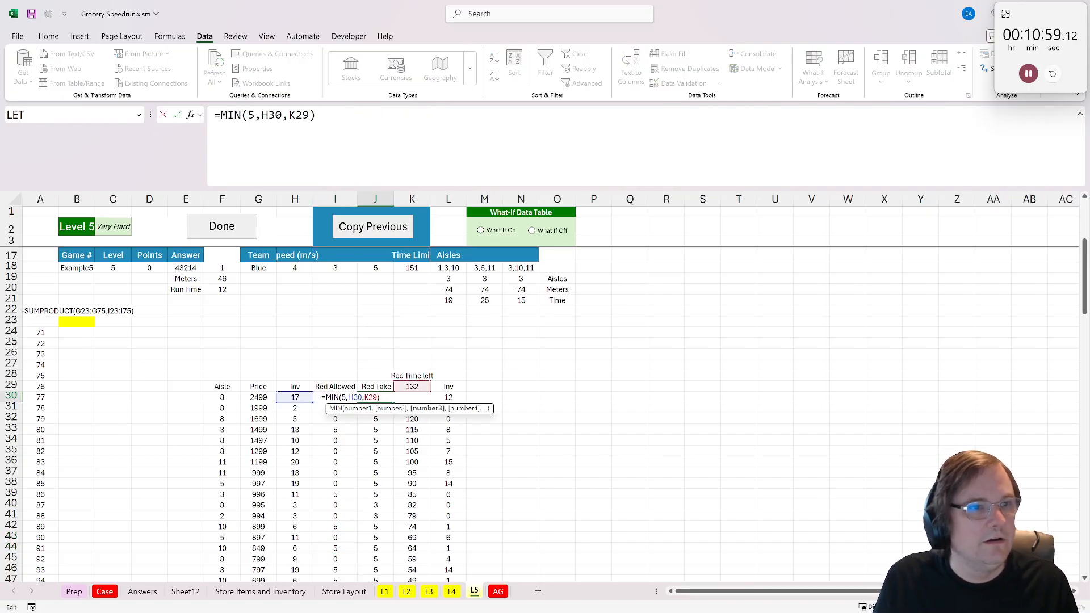
click(247, 114)
double_click(247, 115)
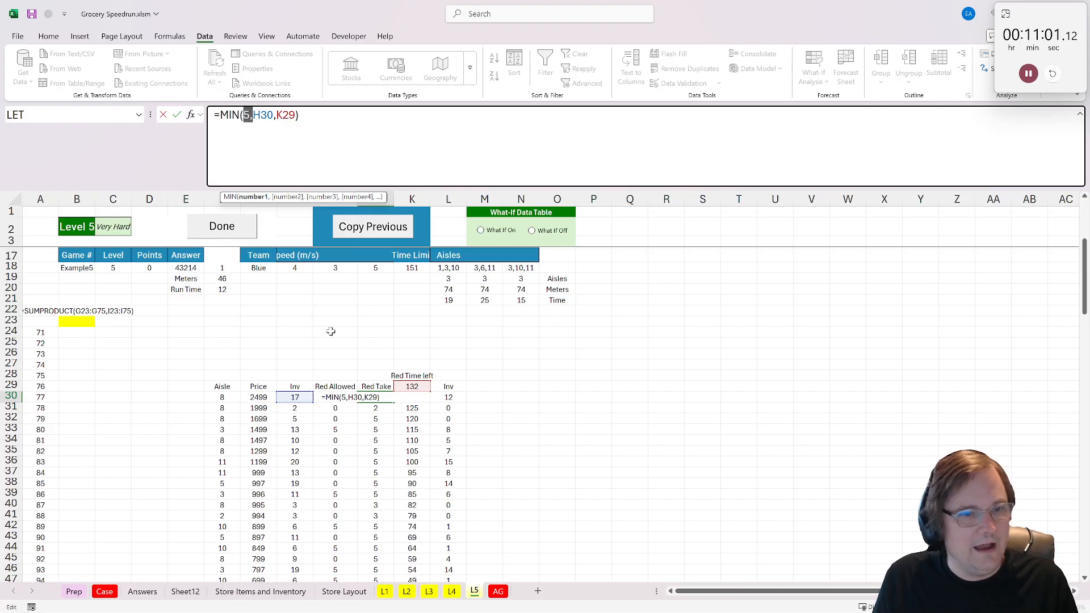
drag(382, 197, 374, 226)
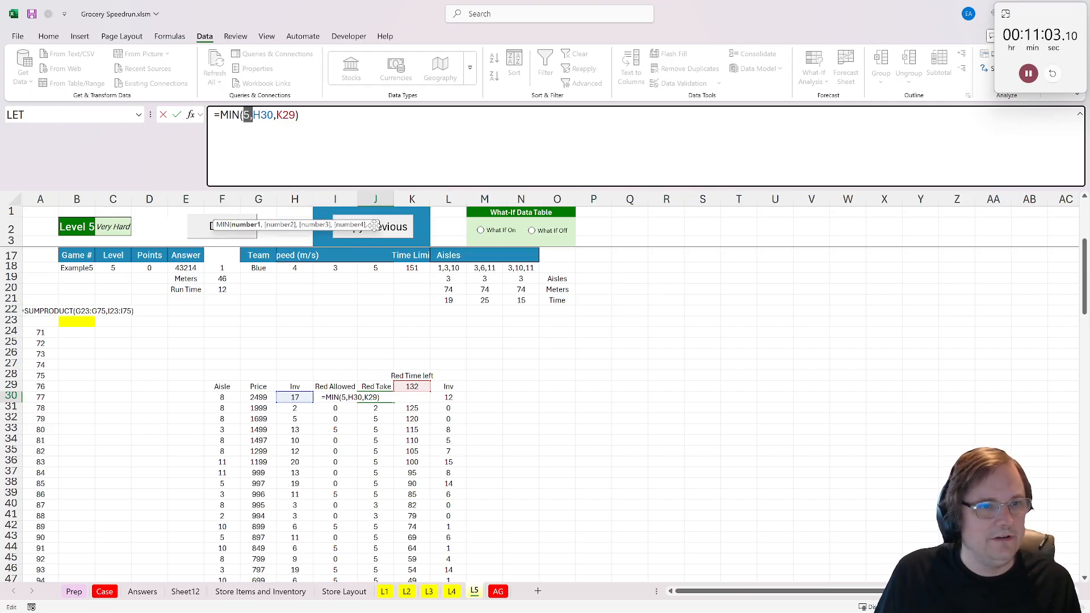
text(I30)
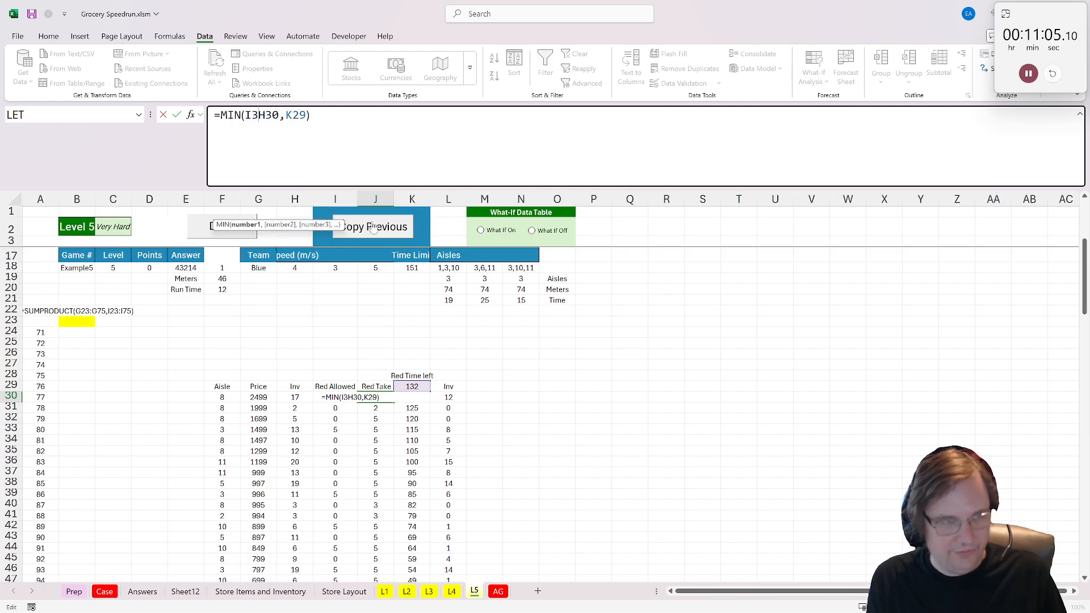
key(ctrl+Return)
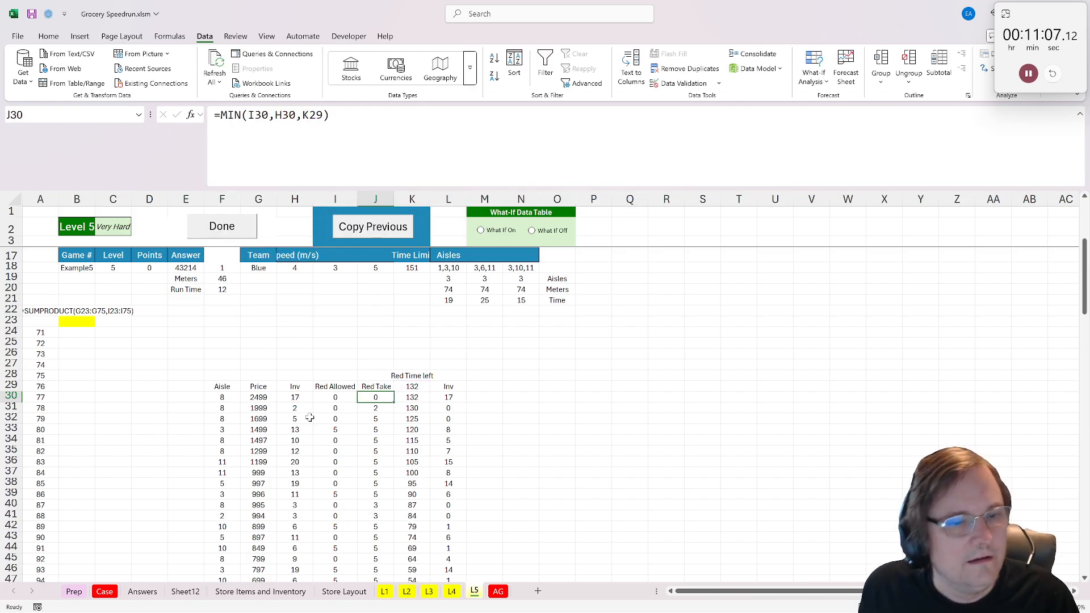
double_click(394, 402)
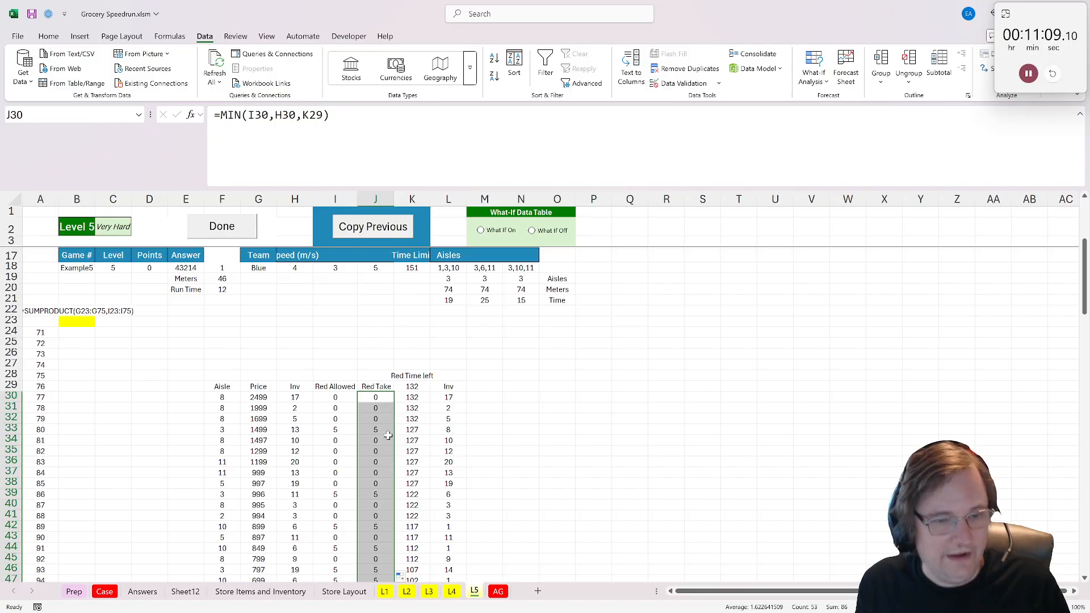
- Extend the Red Take, Red Time left and Inv formulas from J82:L82 down to the end of the product list and review them
scroll(387, 435, down, 20)
click(376, 310)
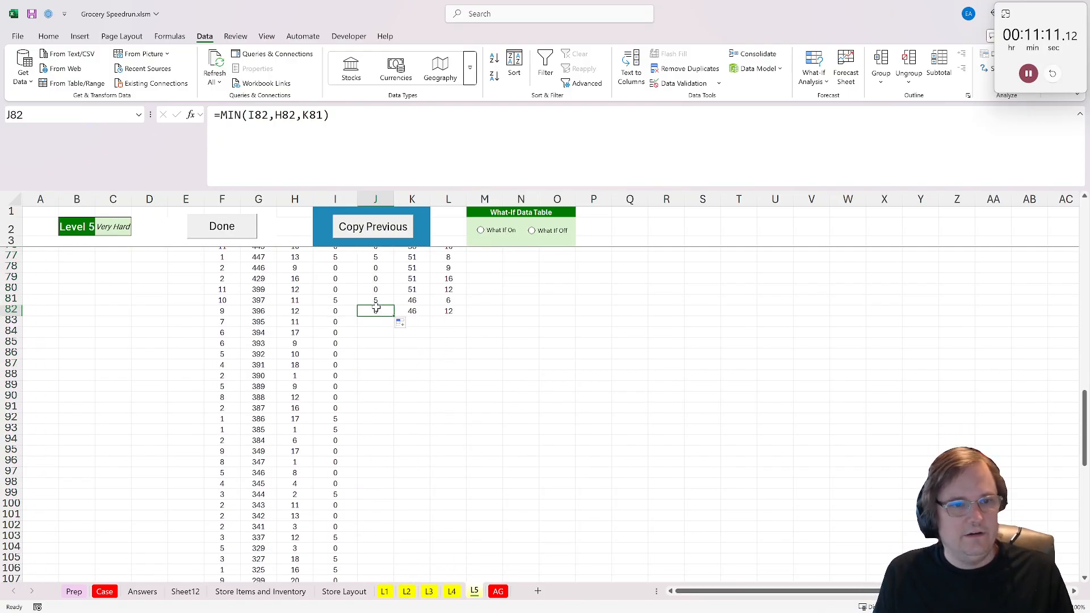
drag(376, 310, 448, 311)
double_click(467, 316)
scroll(444, 348, down, 7)
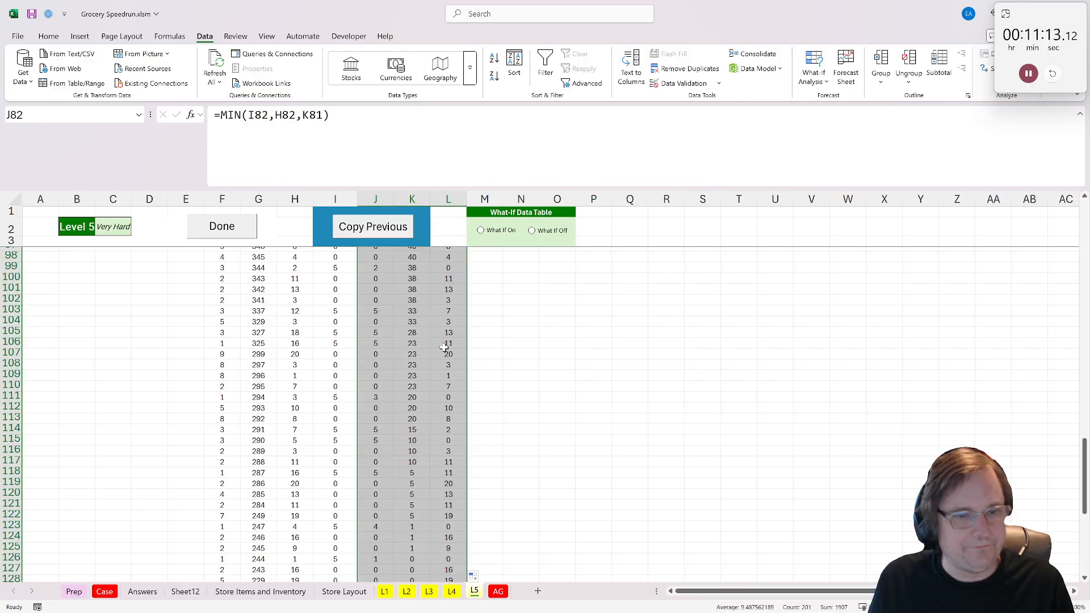
scroll(444, 347, down, 8)
scroll(437, 386, up, 20)
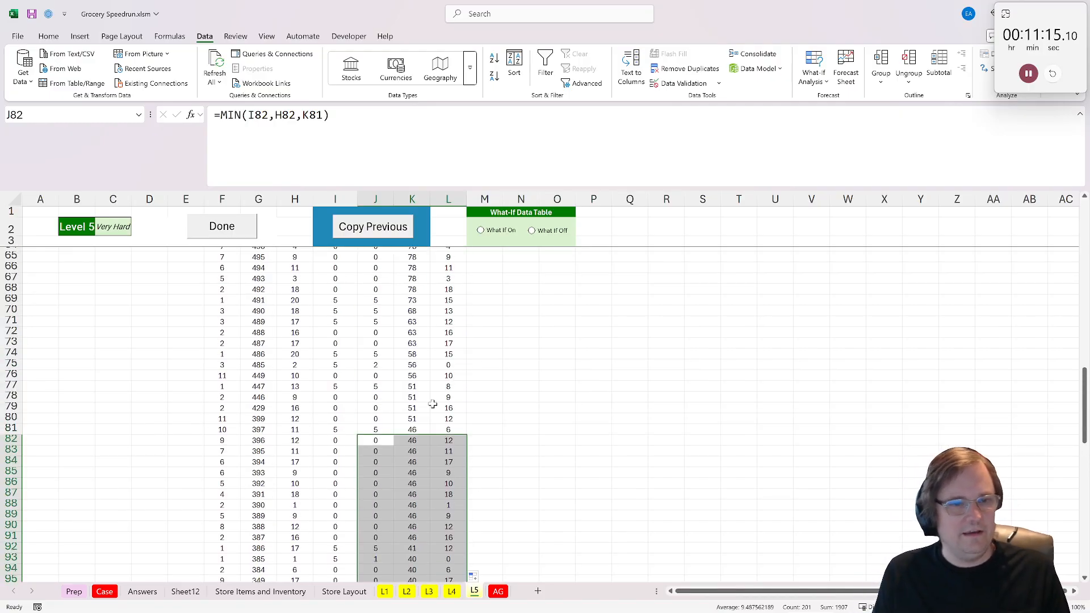
scroll(434, 404, up, 15)
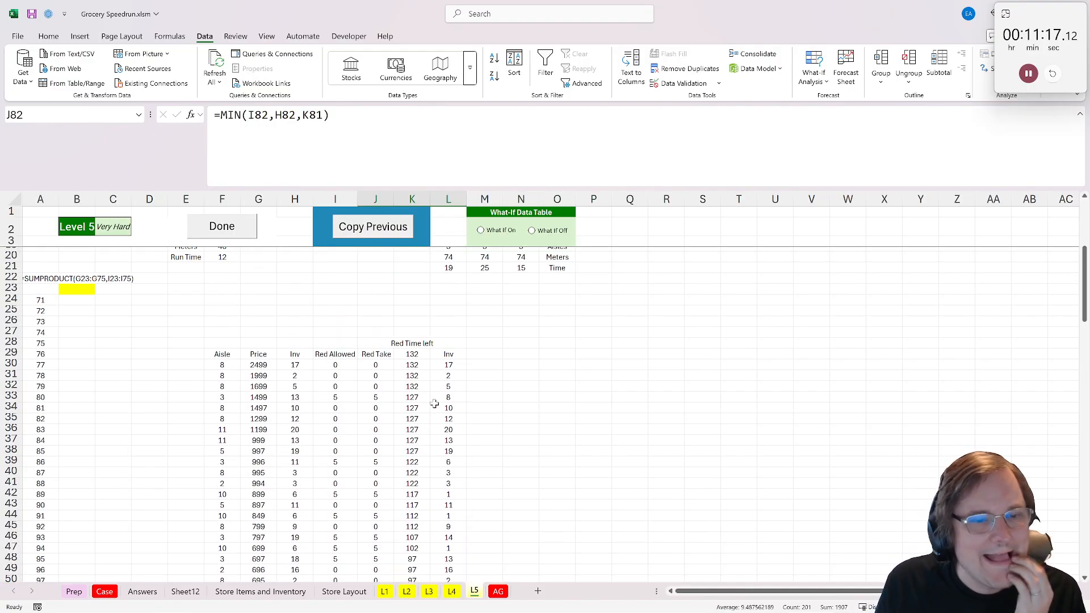
- Copy the whole Red team block, columns I to L from row 28 down to the last product row
drag(448, 365, 454, 486)
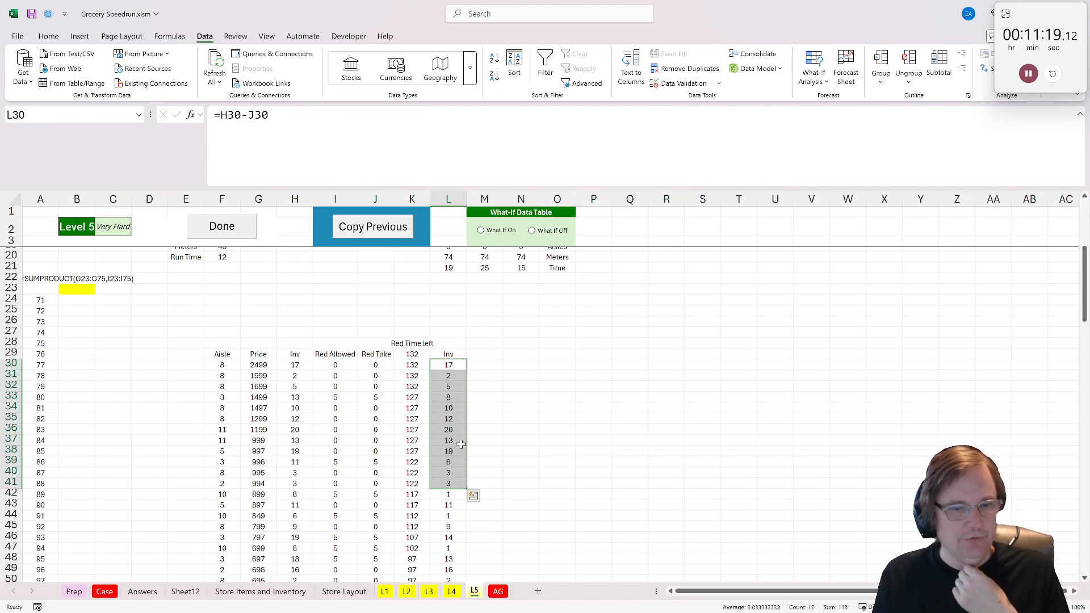
drag(479, 364, 479, 376)
drag(347, 342, 458, 425)
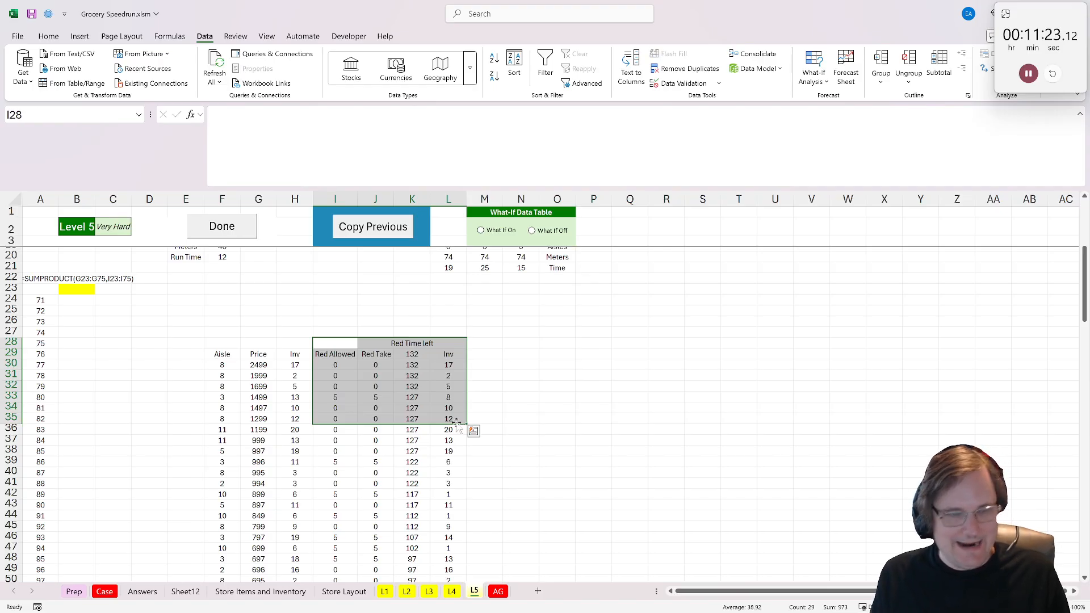
key(ctrl+shift+Down)
key(ctrl+c)
scroll(483, 397, up, 10)
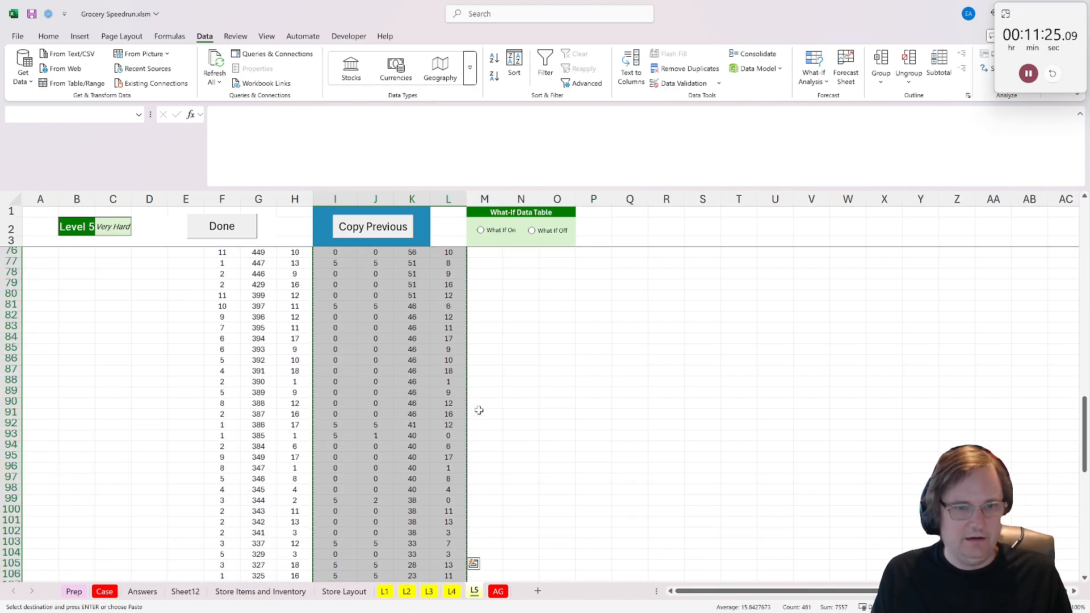
- Paste the copied Red team block at M28 and again at Q28
scroll(478, 410, up, 20)
click(483, 414)
key(ctrl+v)
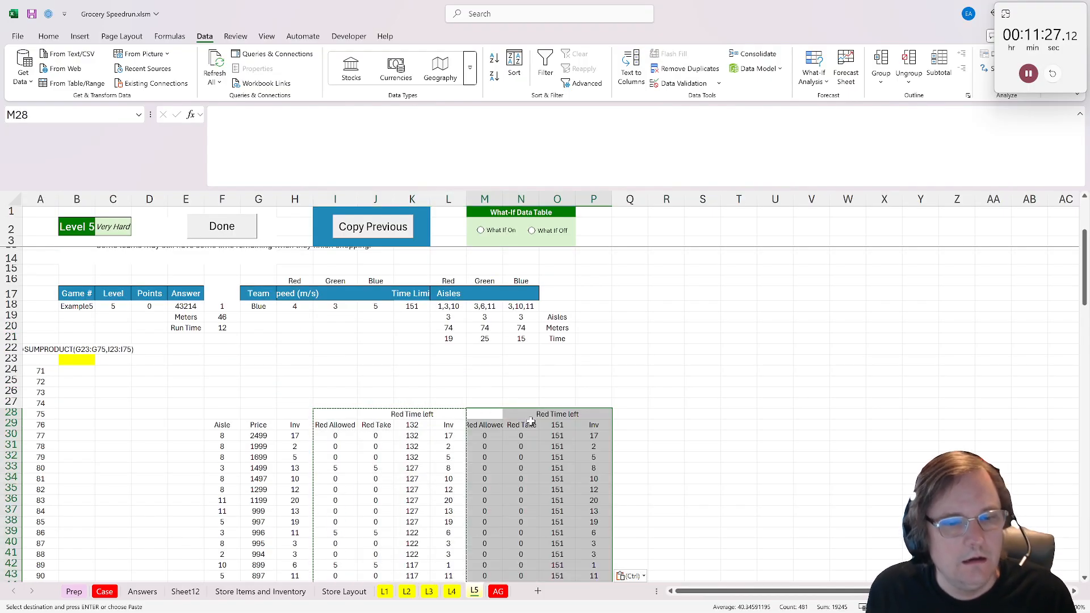
click(630, 416)
key(ctrl+v)
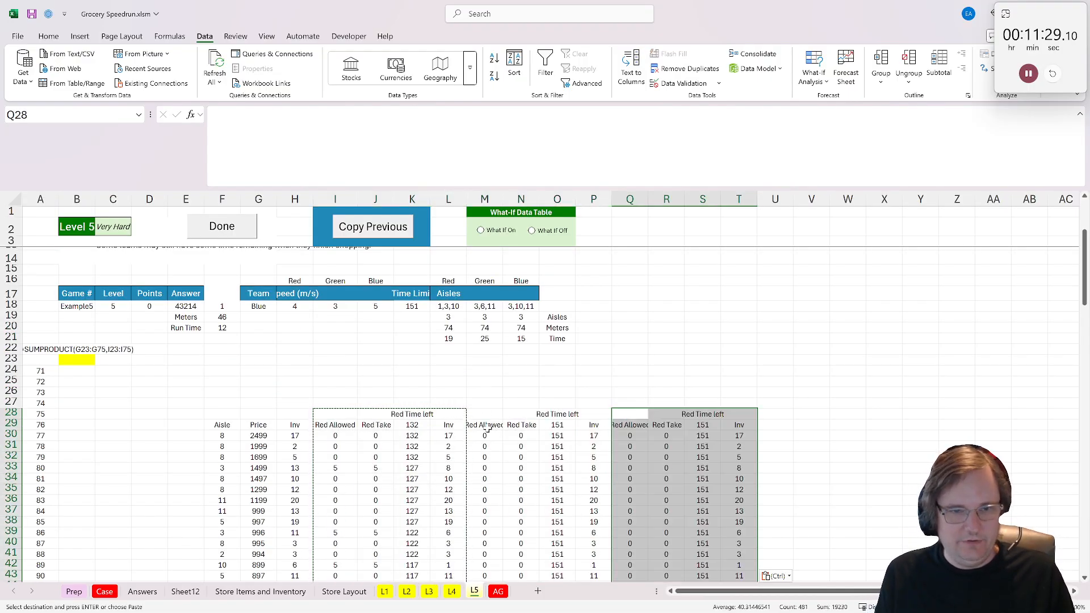
- Replace "Red" with "Green" in the M28:P29 headers, with matching of entire cell contents turned off
drag(484, 425, 603, 413)
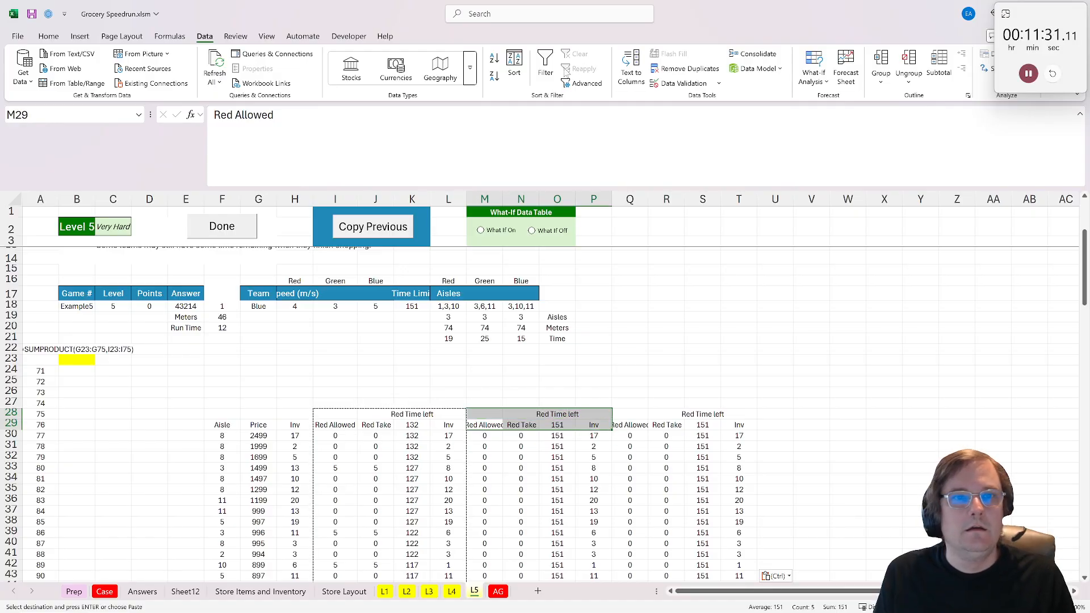
click(49, 36)
click(770, 72)
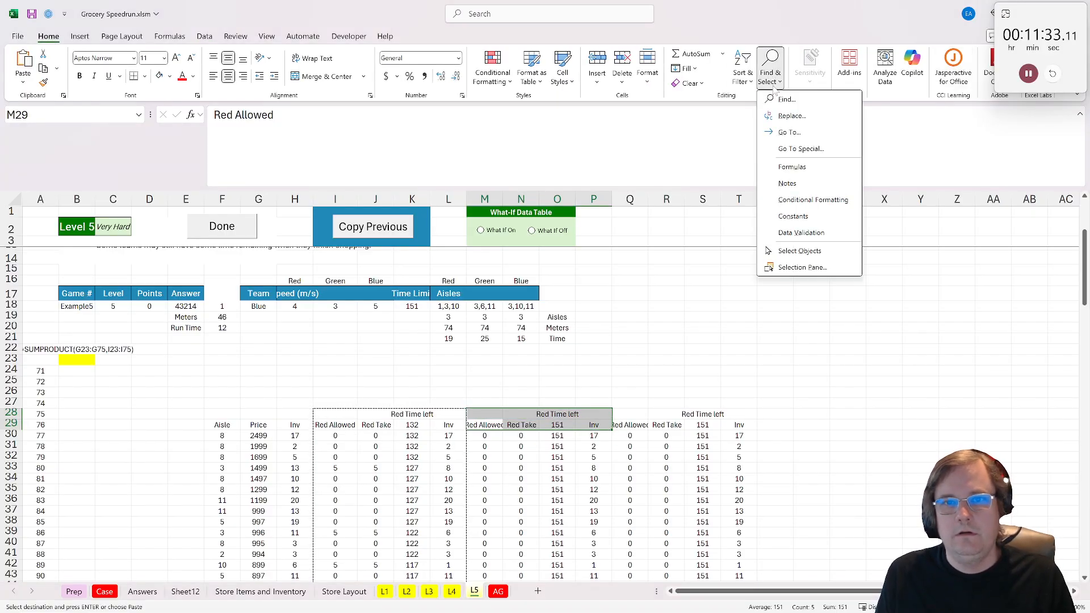
click(783, 97)
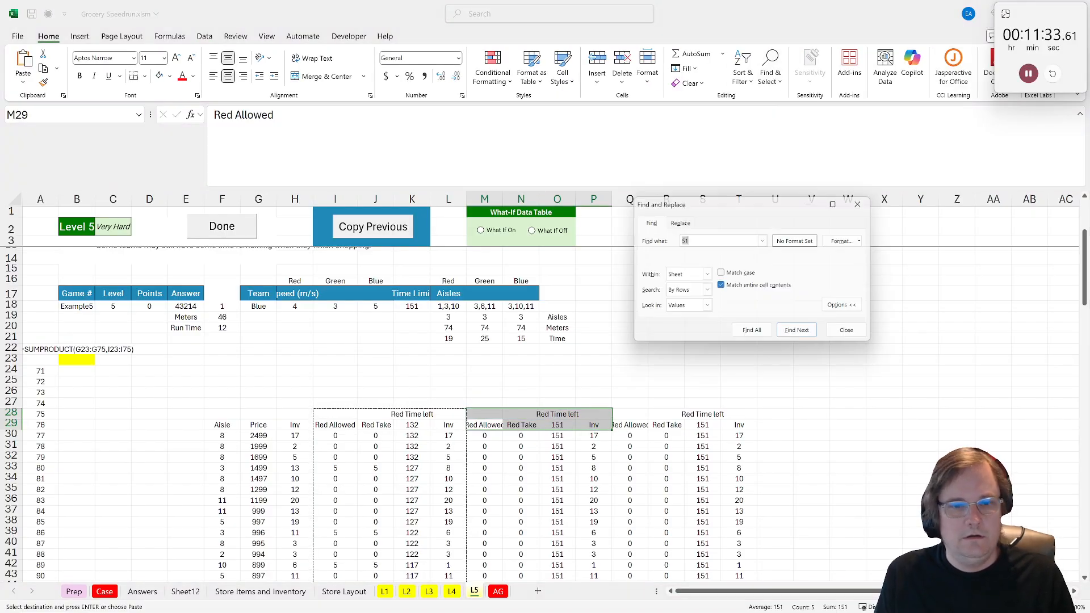
click(690, 223)
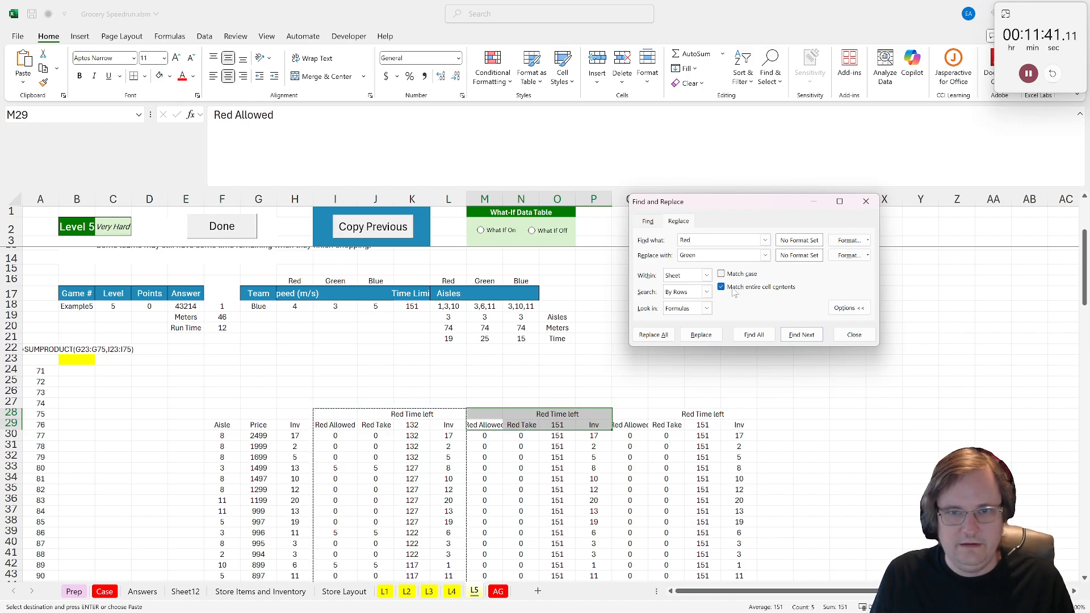
key(alt+a)
click(834, 304)
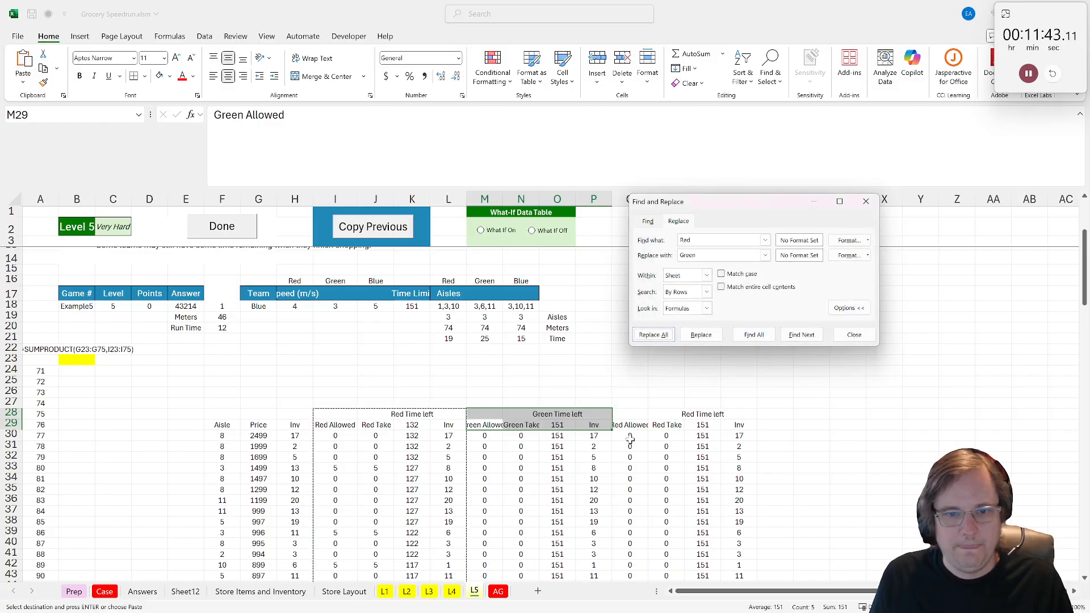
- Replace "Red" with "Blue" in the Q28:T29 headers and close Find and Replace
drag(629, 425, 744, 415)
click(714, 256)
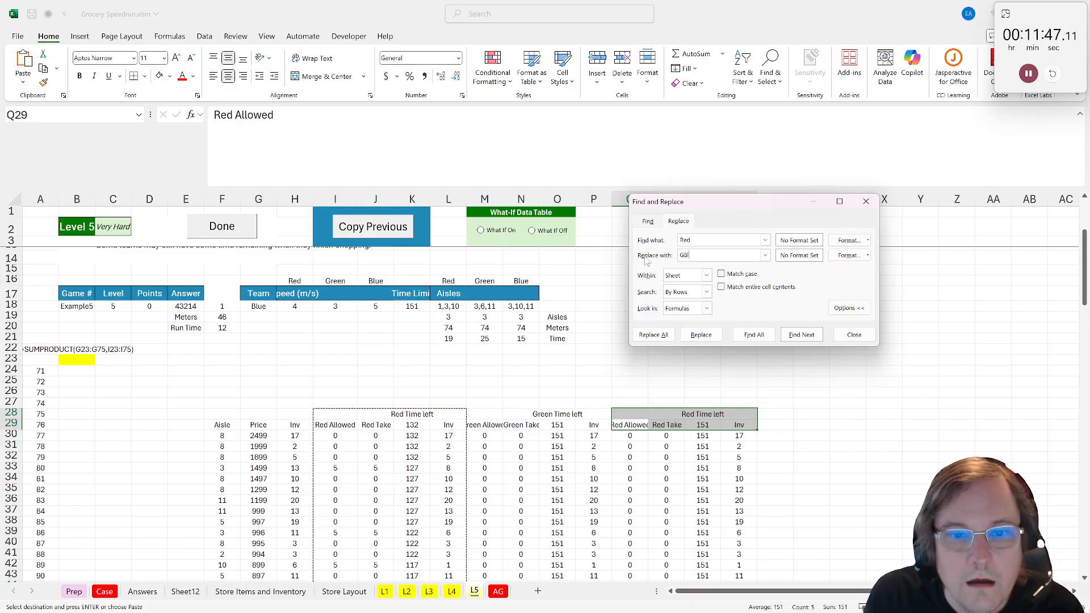
click(653, 335)
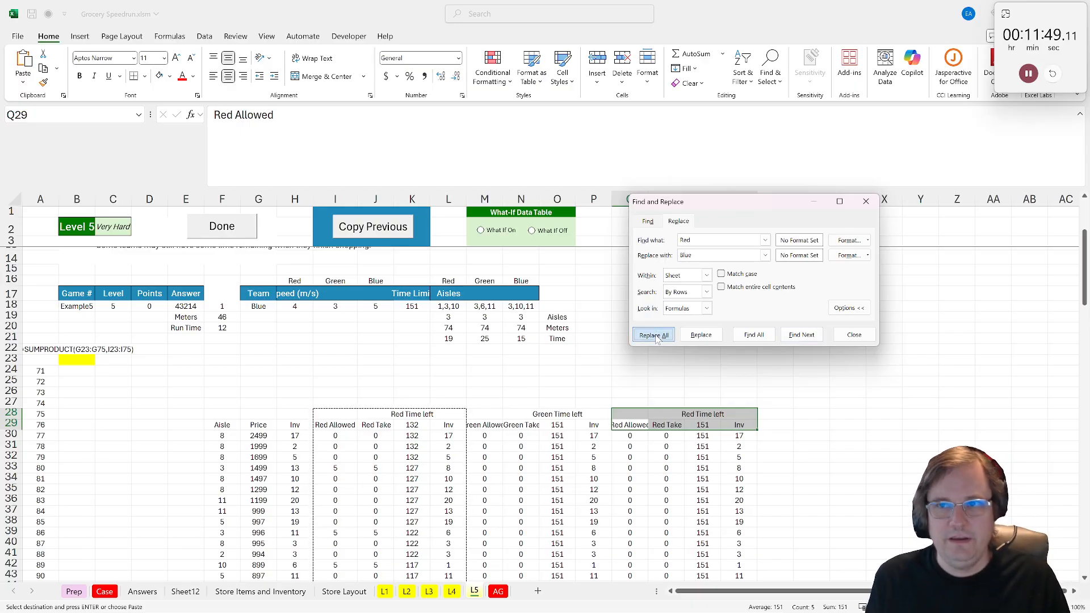
click(826, 299)
click(856, 335)
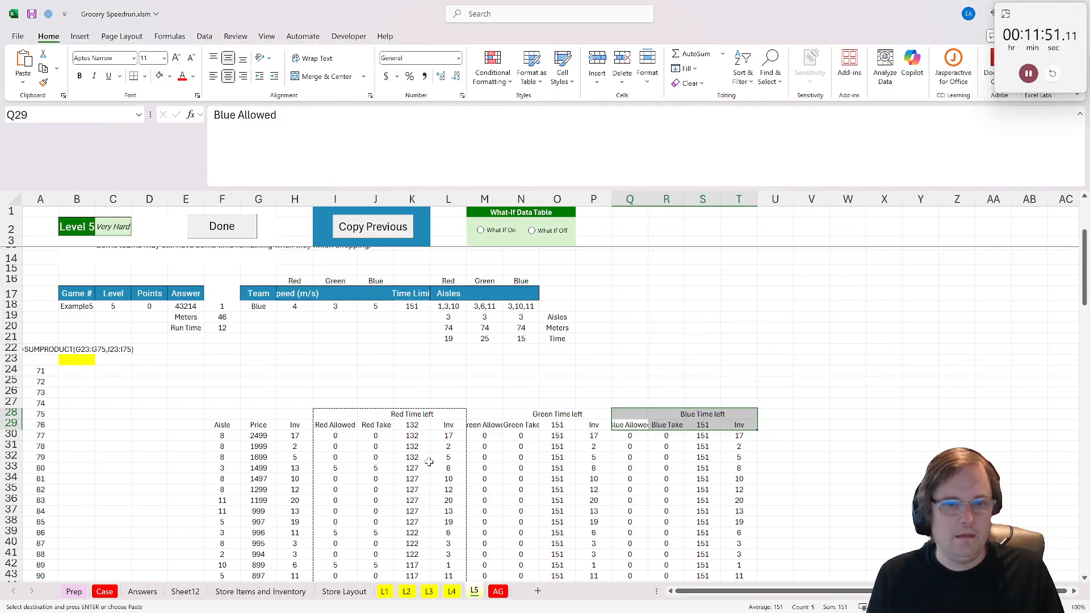
- Repoint the Green Allowed formula in M30 to =IF(exists(xtextsplit($M$18,","),F30),5,0)
click(484, 437)
double_click(484, 437)
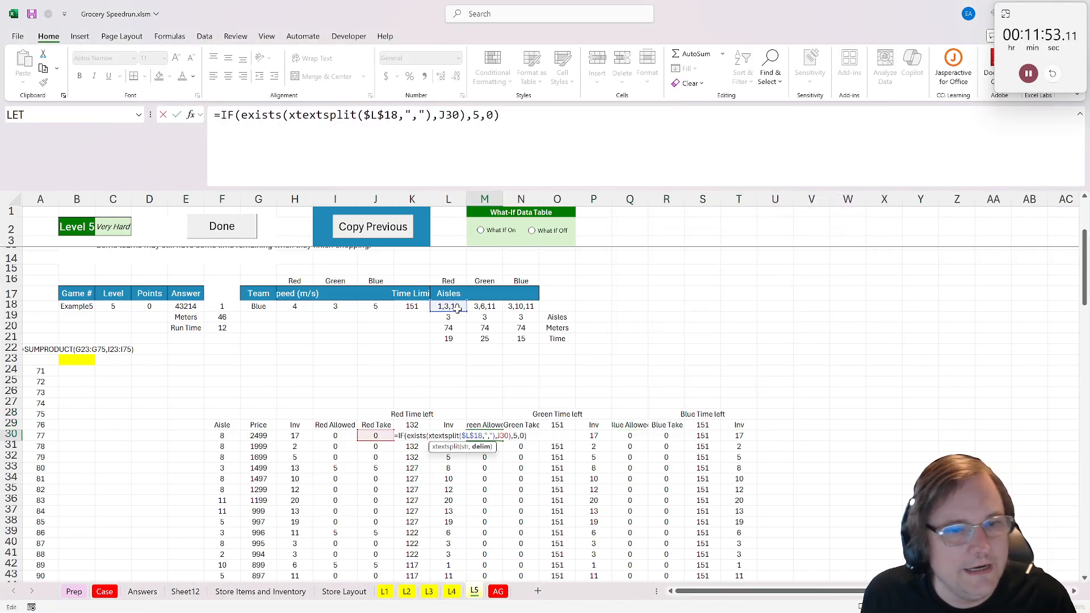
drag(459, 317, 494, 316)
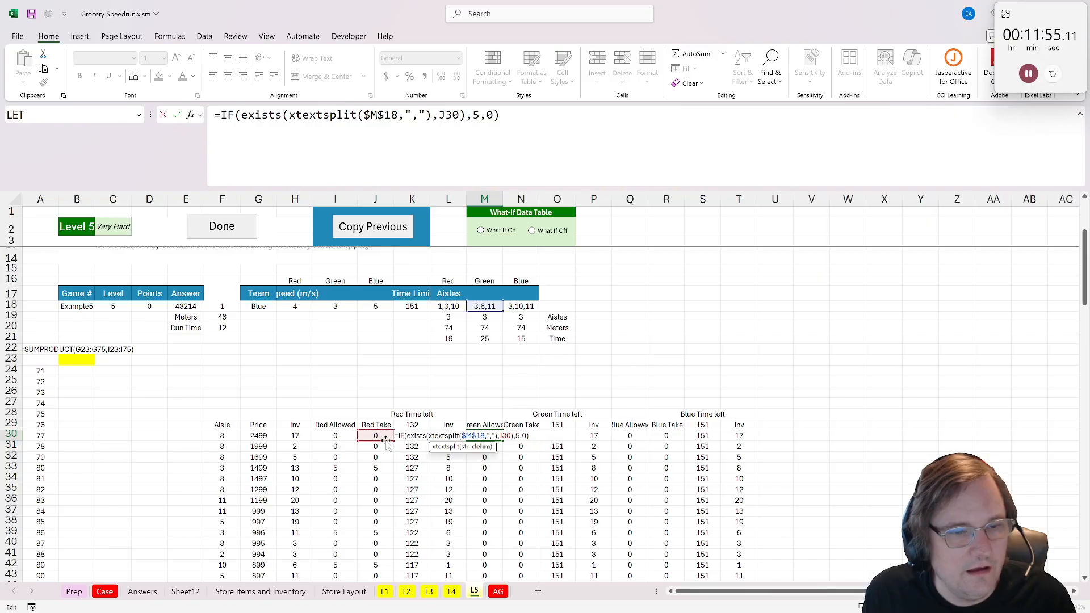
drag(386, 442, 224, 443)
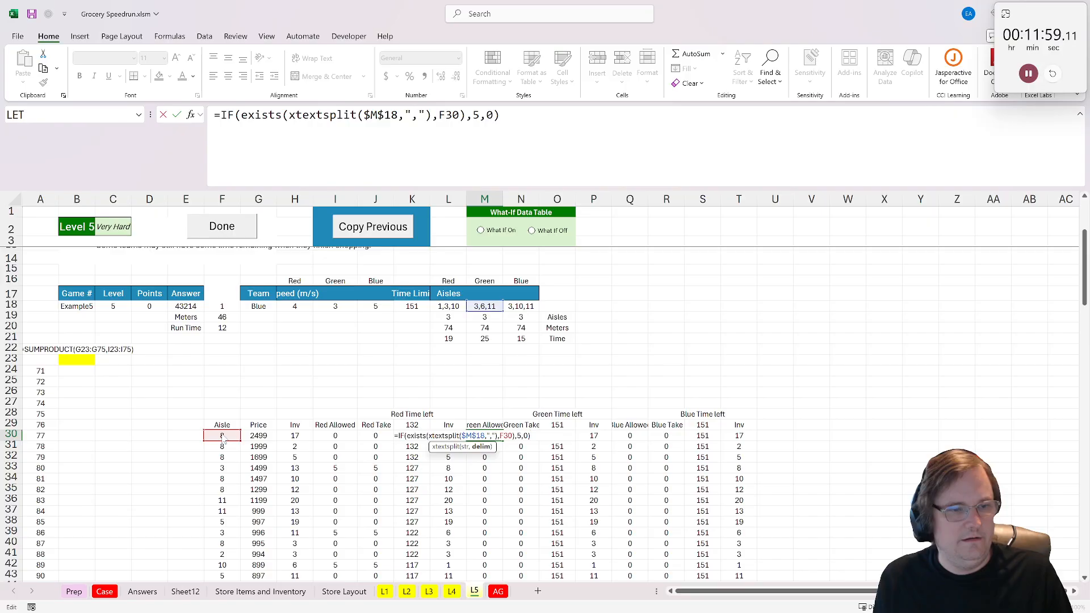
key(Return)
- Check the Green Take and Green Time left formulas in N30 and O30, and change the starting time in O29 to =$K$18-M21
click(521, 437)
double_click(520, 437)
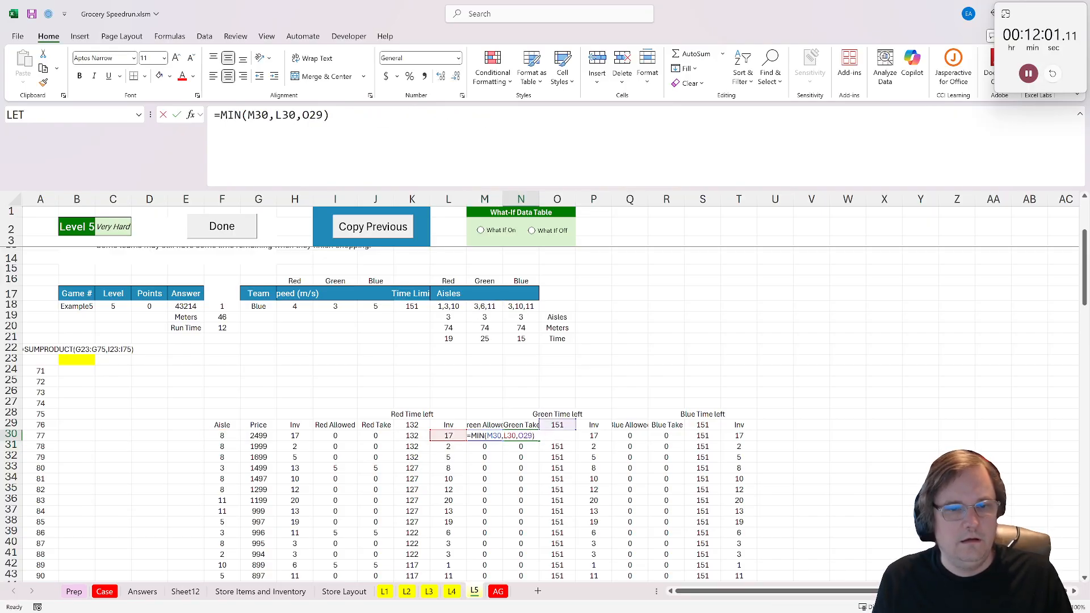
key(Return)
double_click(561, 435)
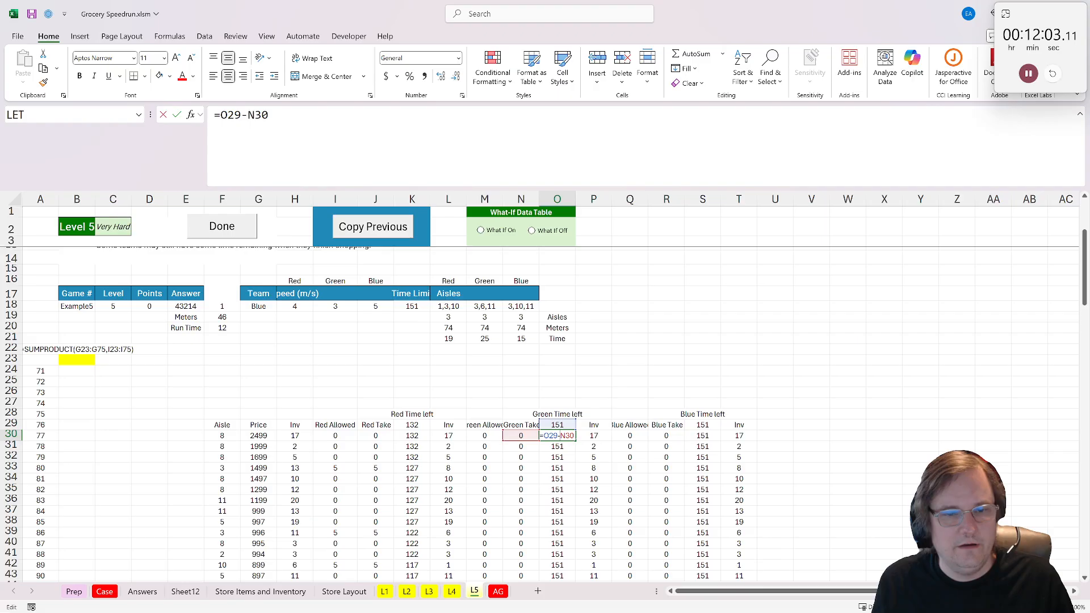
key(Return)
click(557, 414)
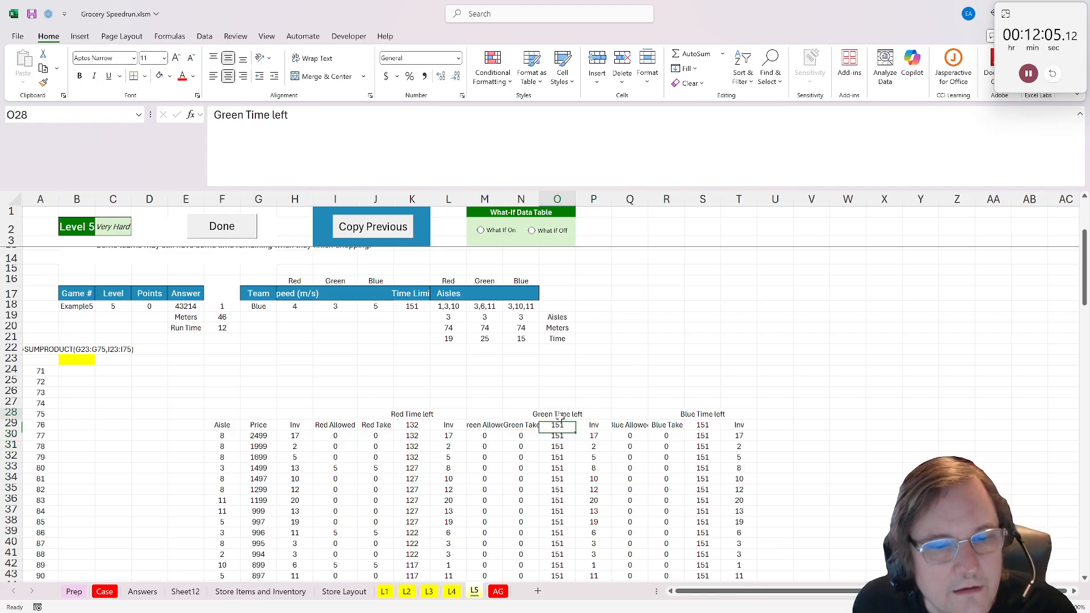
click(557, 425)
double_click(557, 425)
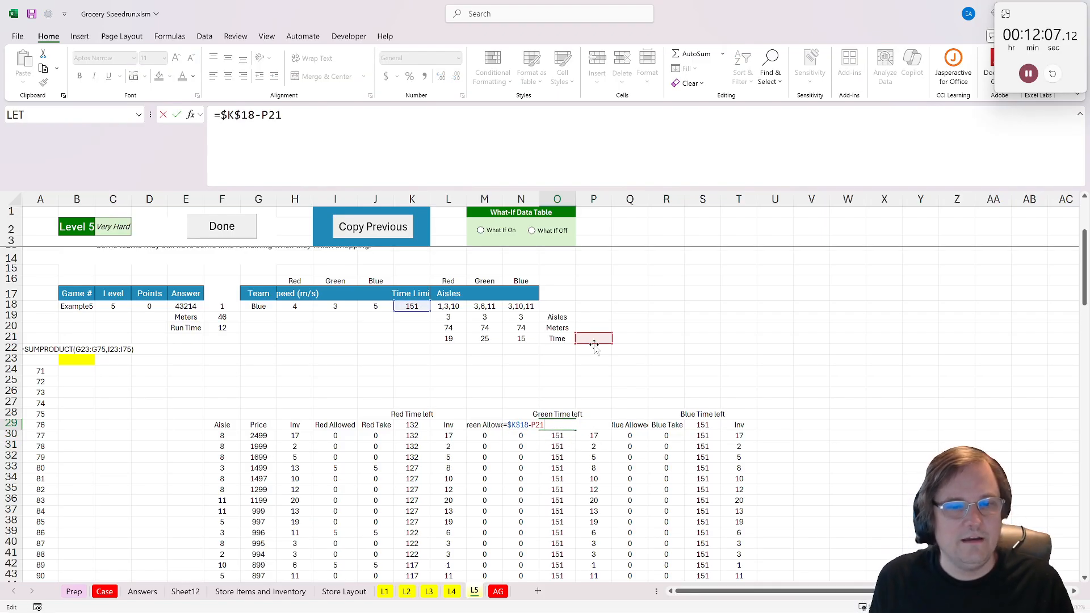
drag(594, 348, 485, 348)
key(Return)
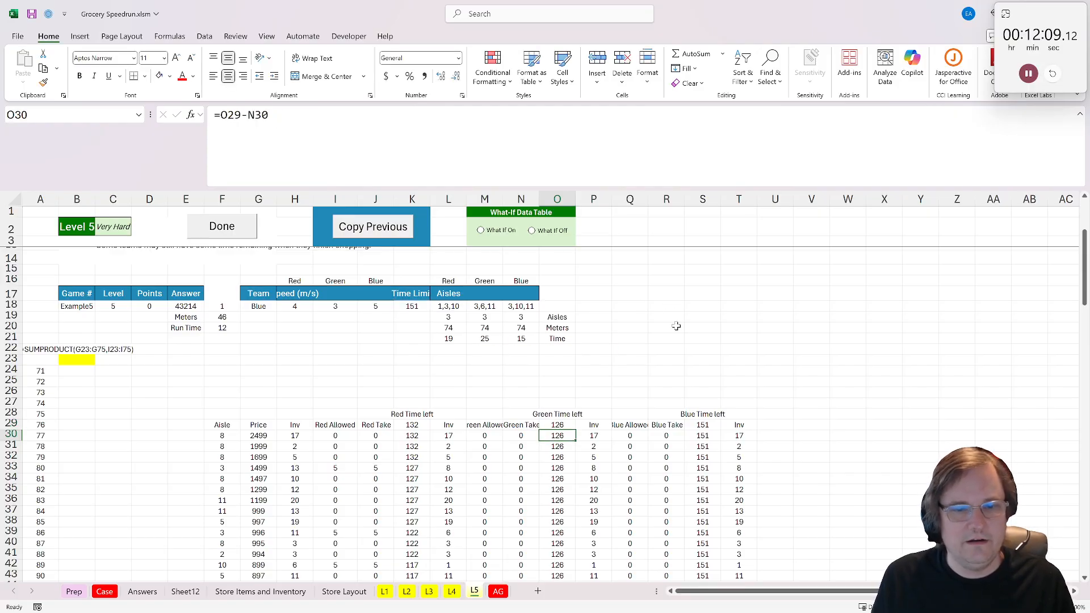
- Change the Blue starting time in S29 to =$K$18-N21, and check the formulas in N21, S30 and P30
click(702, 426)
double_click(703, 425)
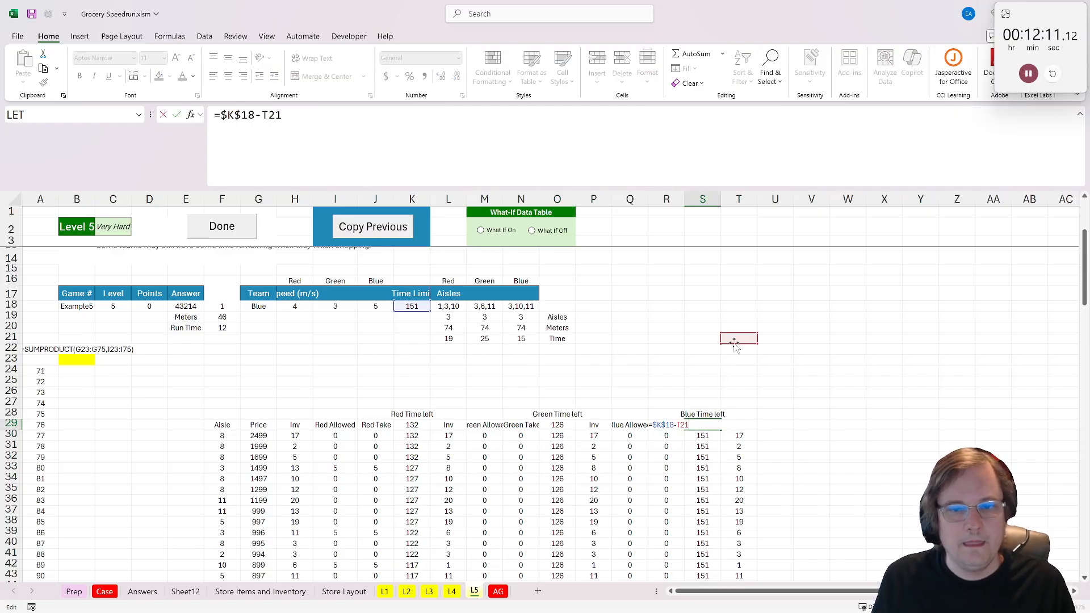
drag(739, 344, 523, 337)
key(Return)
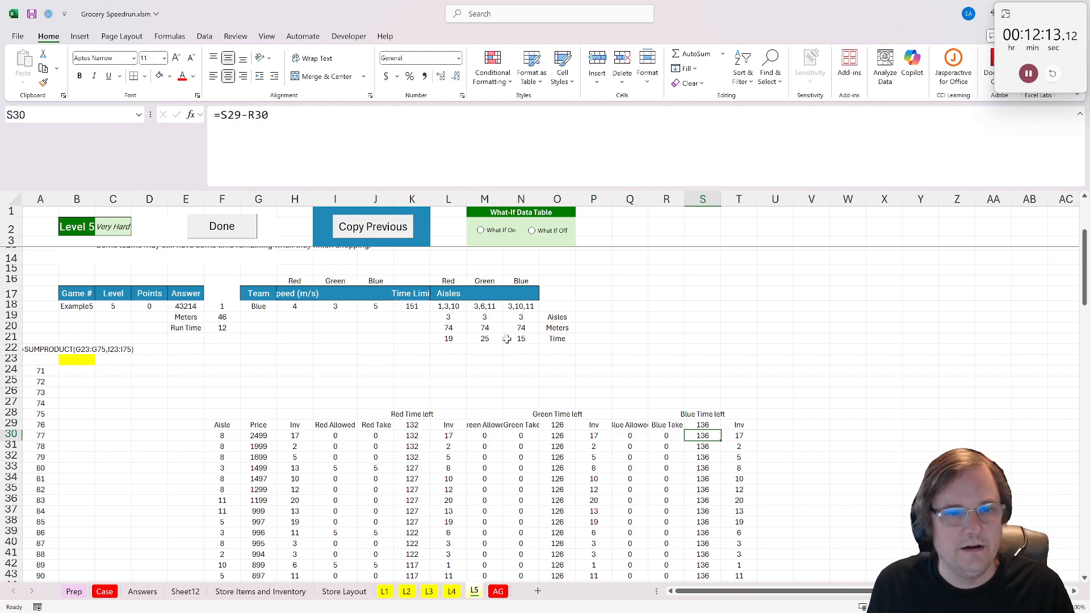
click(545, 337)
click(523, 329)
click(524, 339)
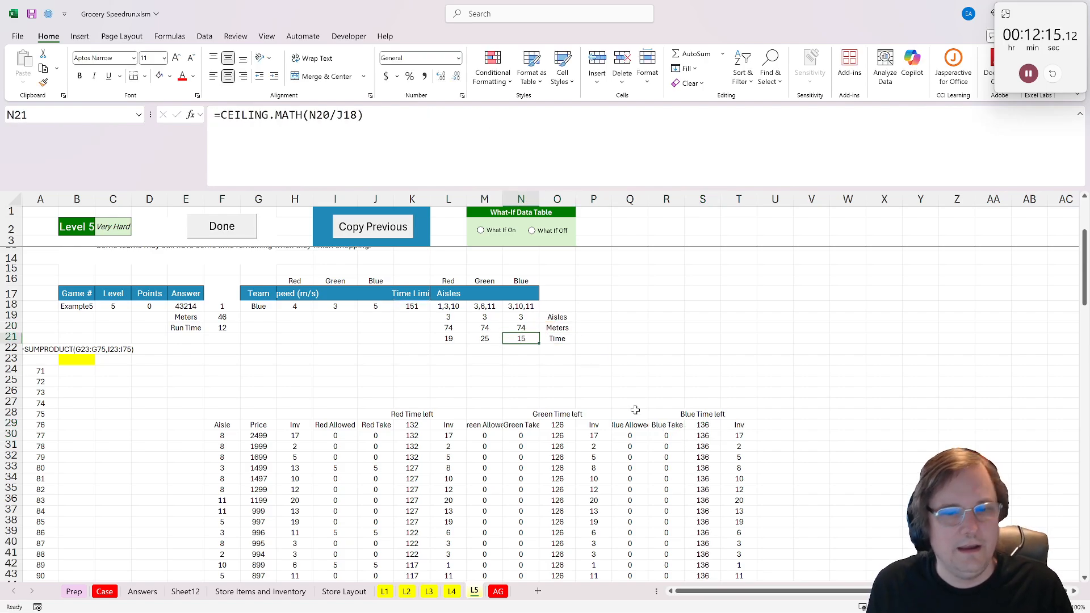
click(704, 425)
click(703, 436)
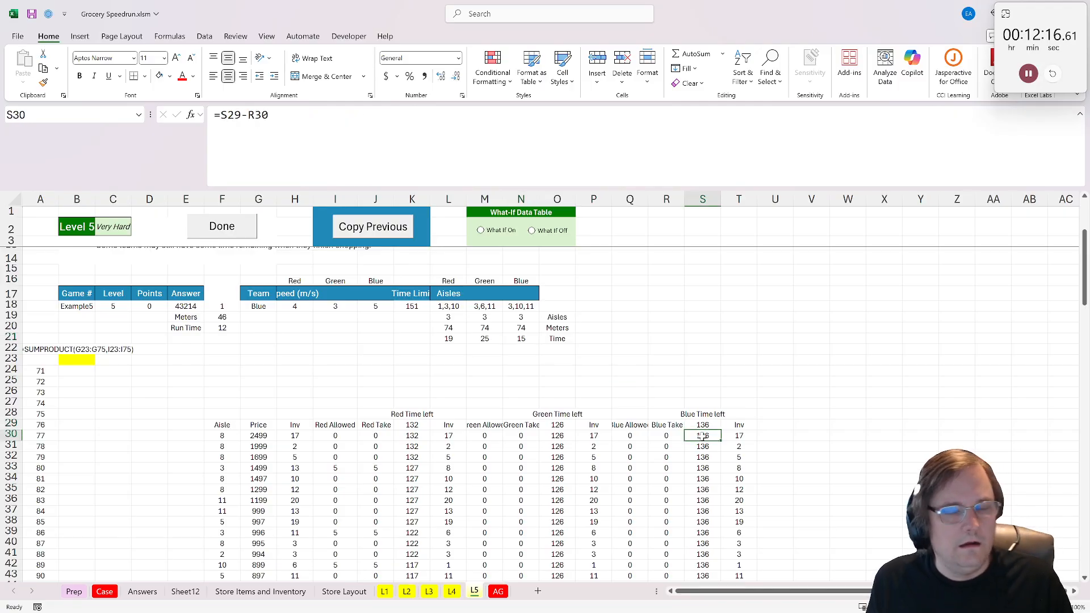
click(591, 436)
double_click(597, 436)
key(Return)
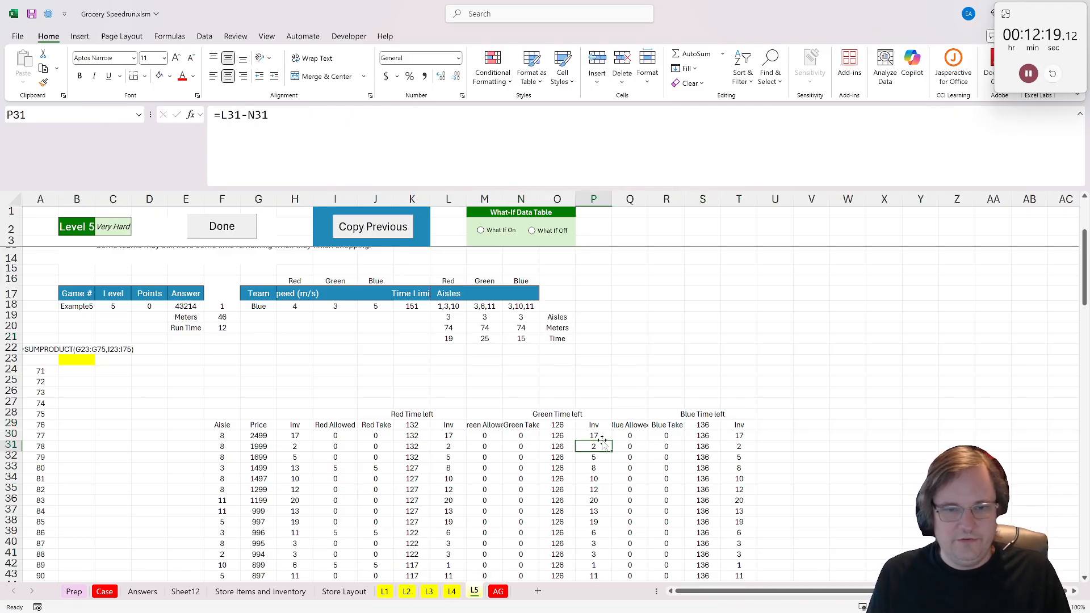
- Repoint the Blue Allowed formula in Q30 to the aisle in F30 and Blue's aisle list in $N$18
click(628, 435)
double_click(630, 435)
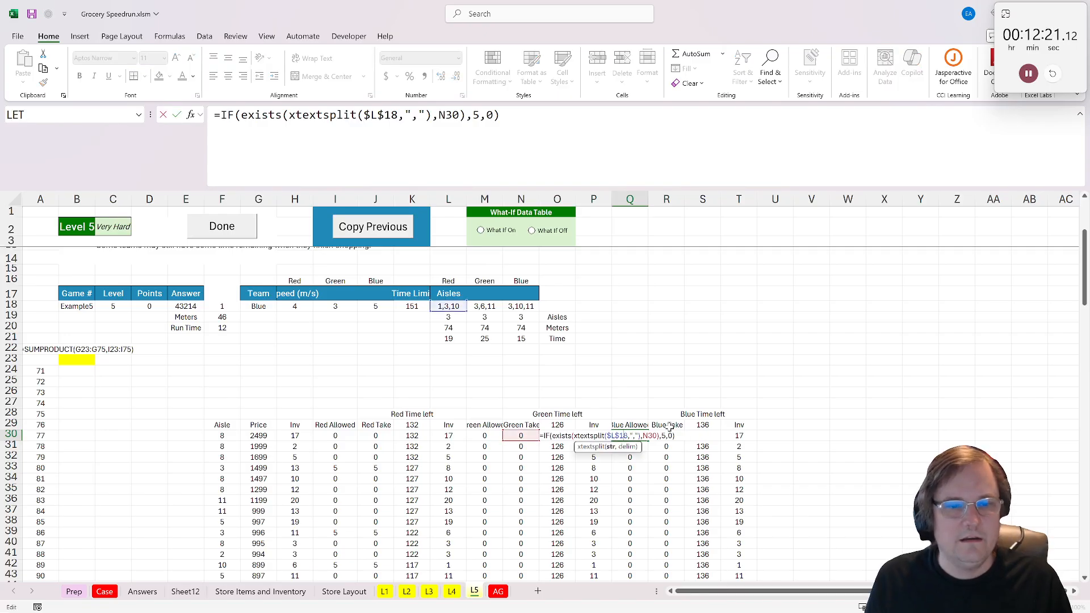
drag(517, 438, 224, 437)
key(Return)
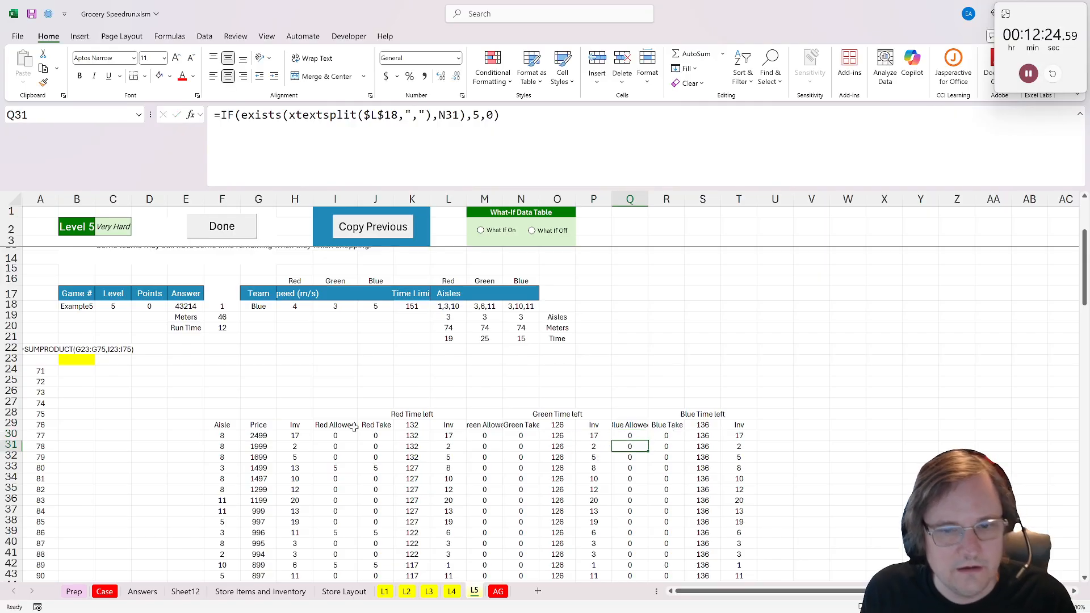
click(647, 435)
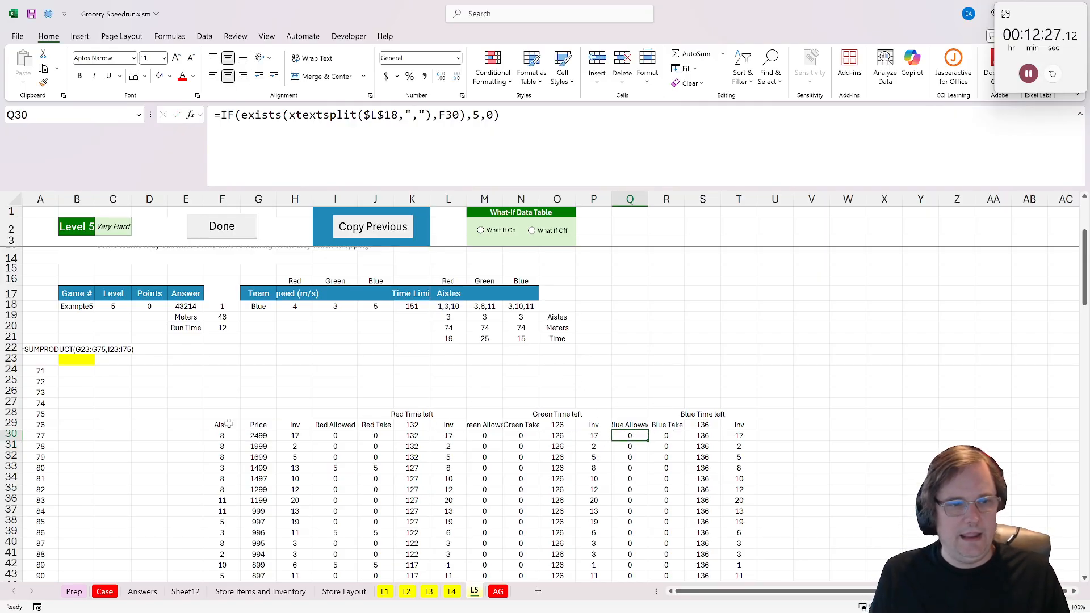
key(F2)
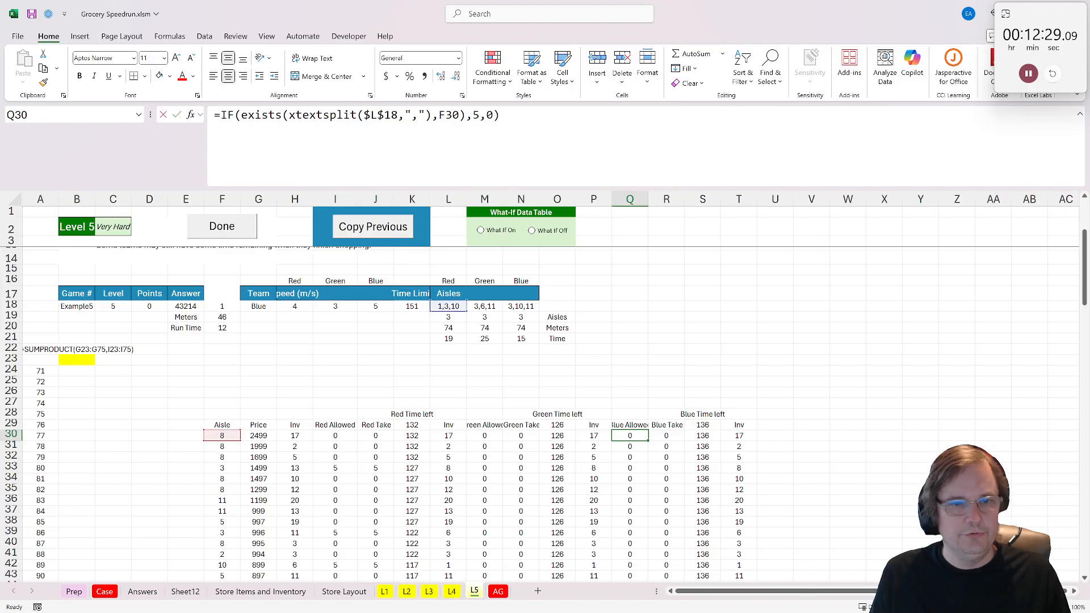
drag(450, 311, 529, 307)
key(Return)
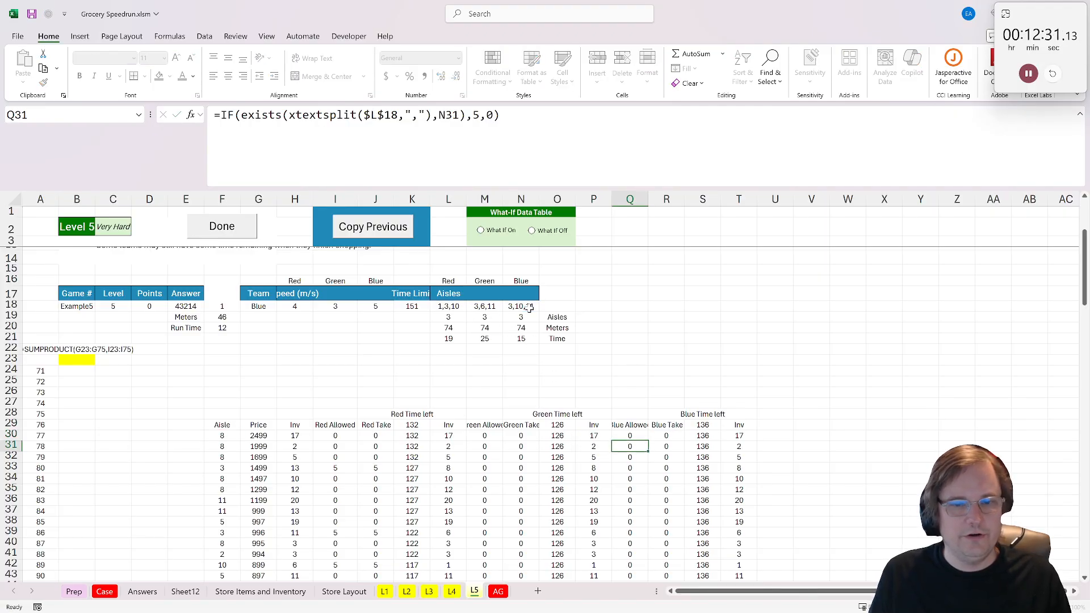
- Check the row 30 formulas for Green Allowed, Red Allowed, Blue Take, Blue Time left and the final Inv column
double_click(482, 435)
key(Return)
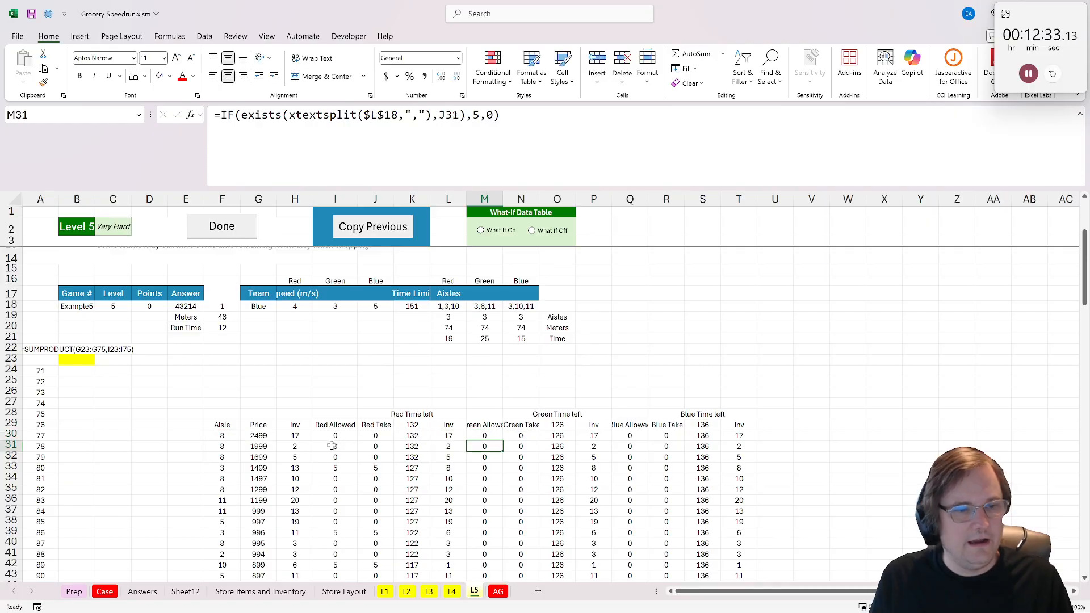
double_click(335, 435)
key(Return)
click(667, 426)
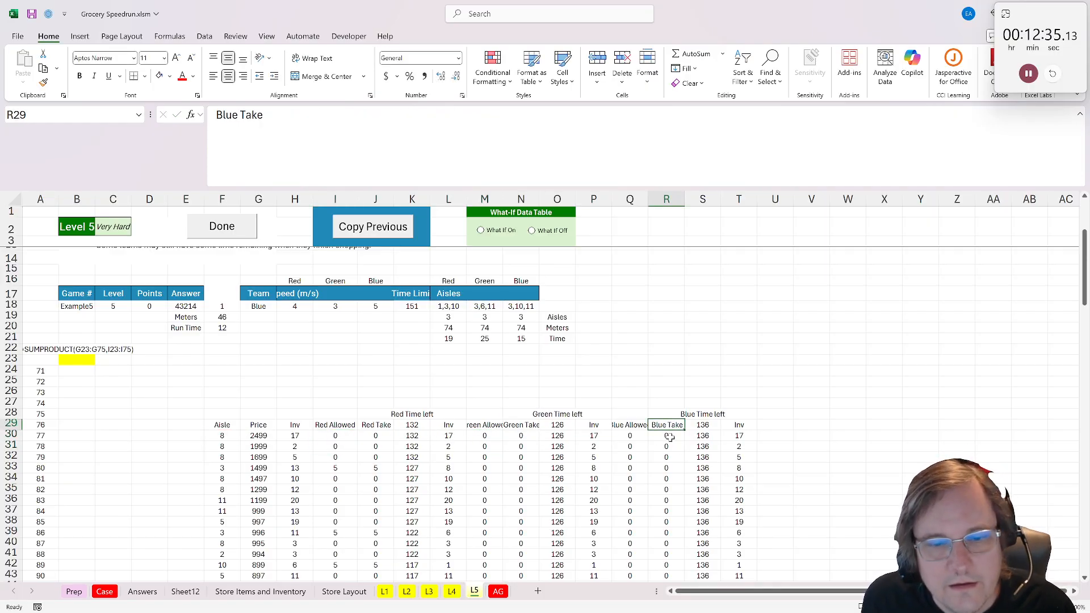
click(673, 436)
click(703, 436)
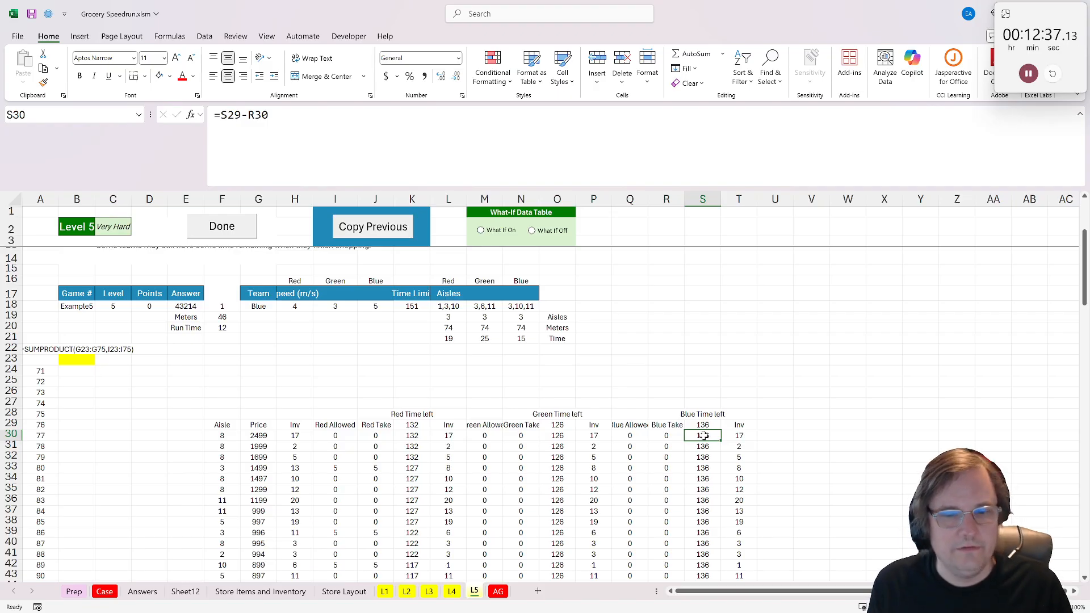
double_click(704, 436)
key(Return)
click(739, 436)
double_click(739, 437)
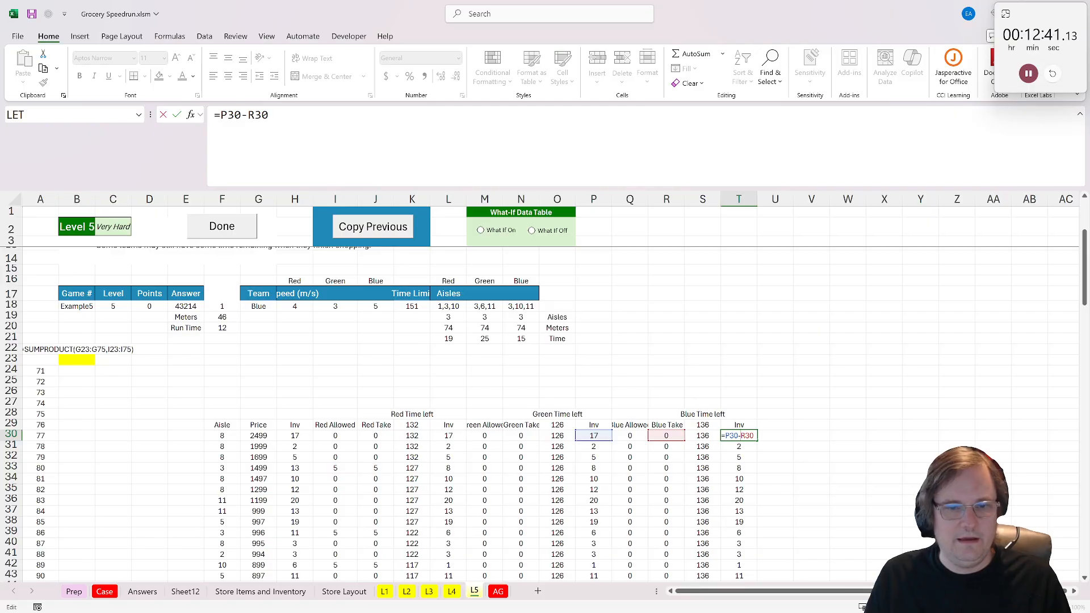
key(Return)
- Copy the formulas in L30:T30 down through row 148, the last product row
drag(739, 436, 448, 436)
key(ctrl+c)
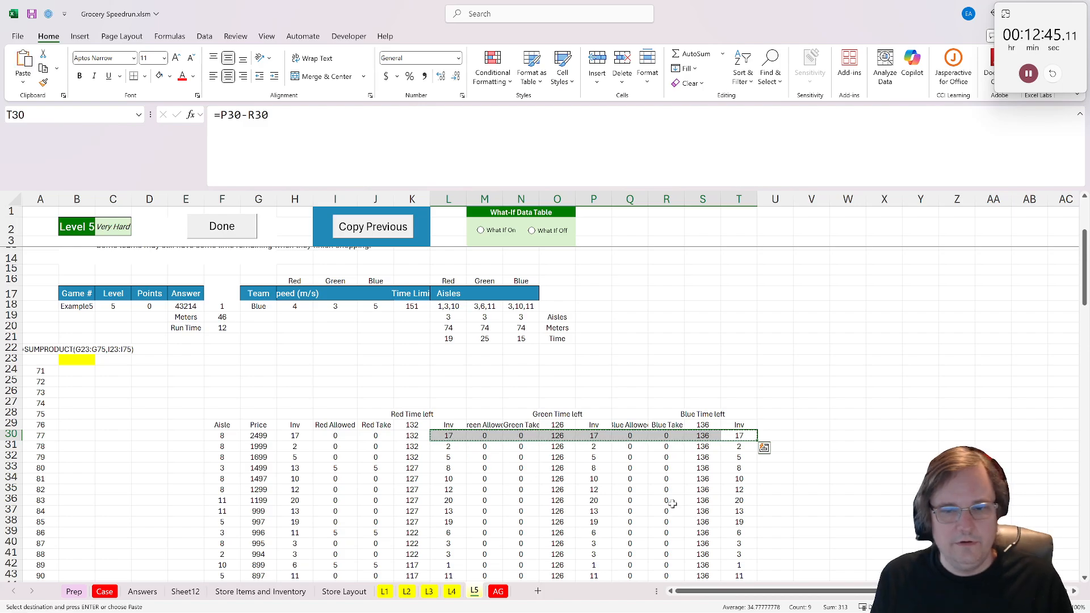
scroll(516, 434, down, 20)
scroll(455, 437, up, 6)
shift+click(448, 449)
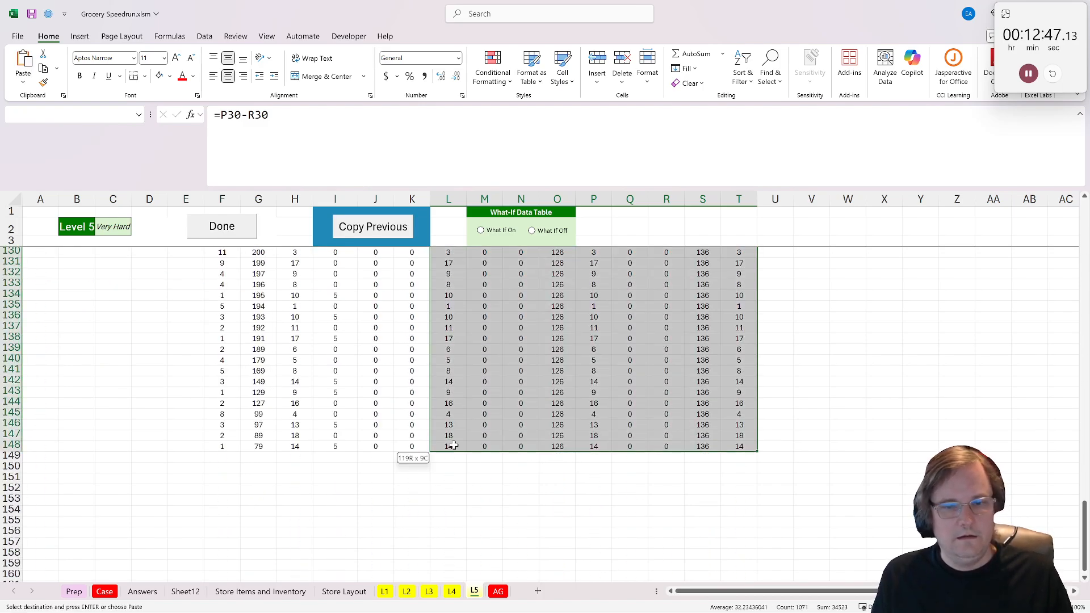
key(ctrl+v)
scroll(659, 362, up, 2)
scroll(659, 362, up, 20)
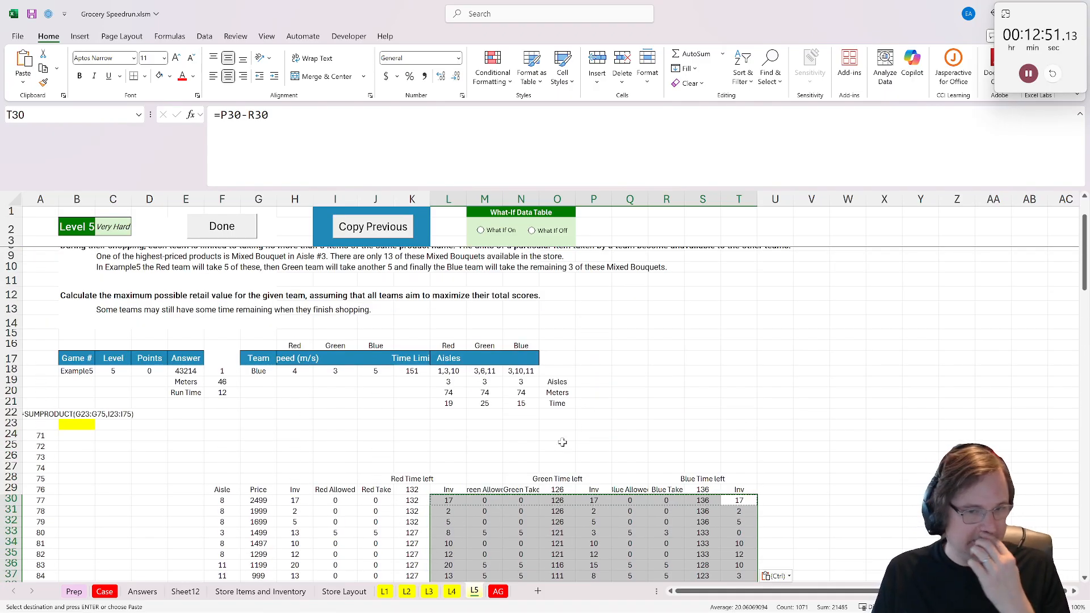
- Build a SUMPRODUCT formula in H15 multiplying the Red Take values J30:J148 by the prices in G30:G148
click(416, 466)
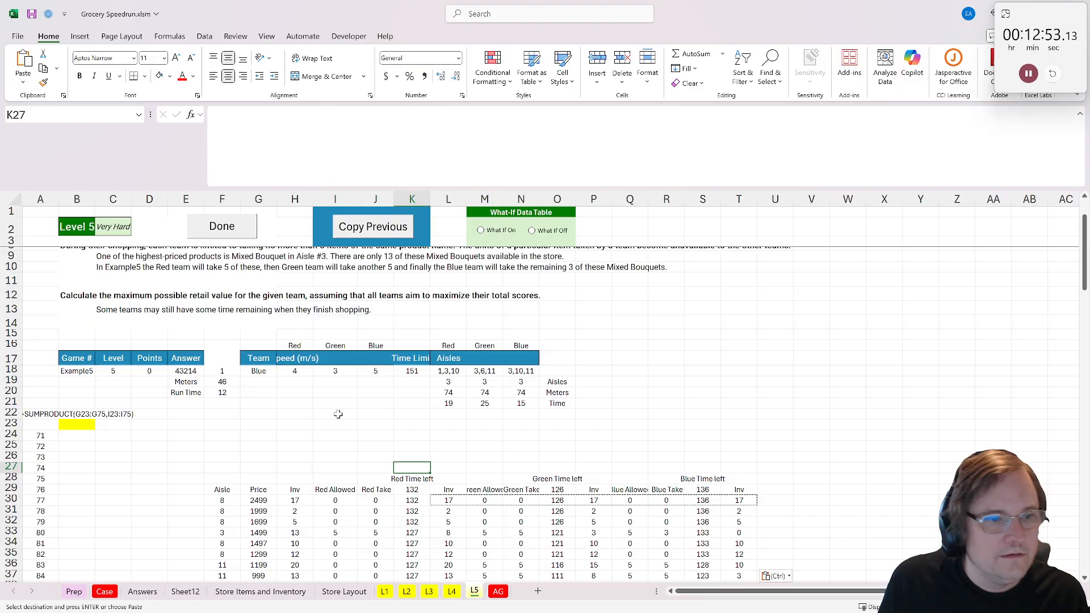
click(287, 337)
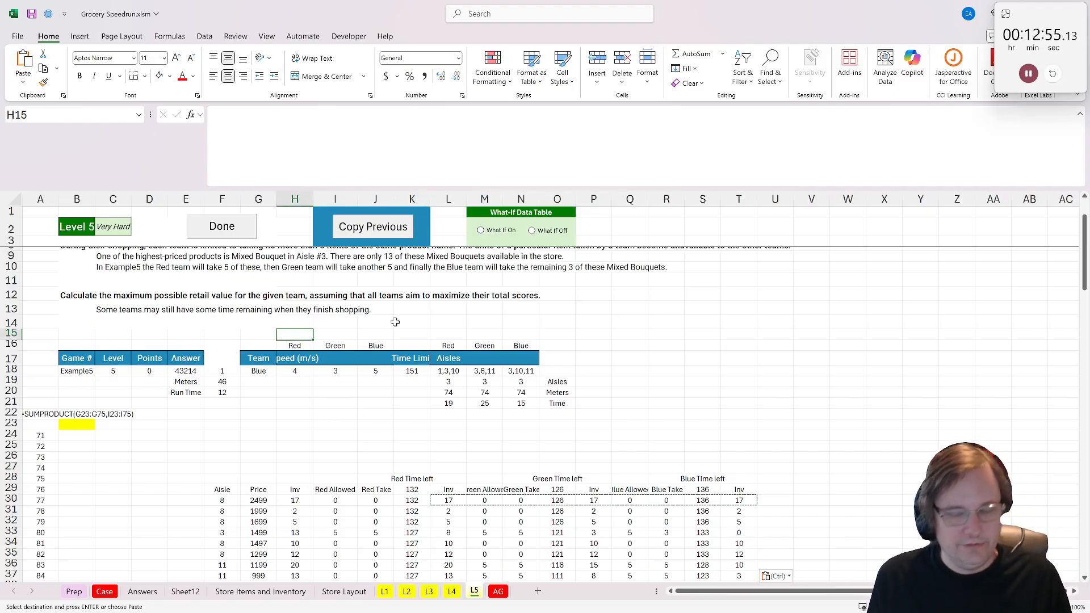
text(=sum()
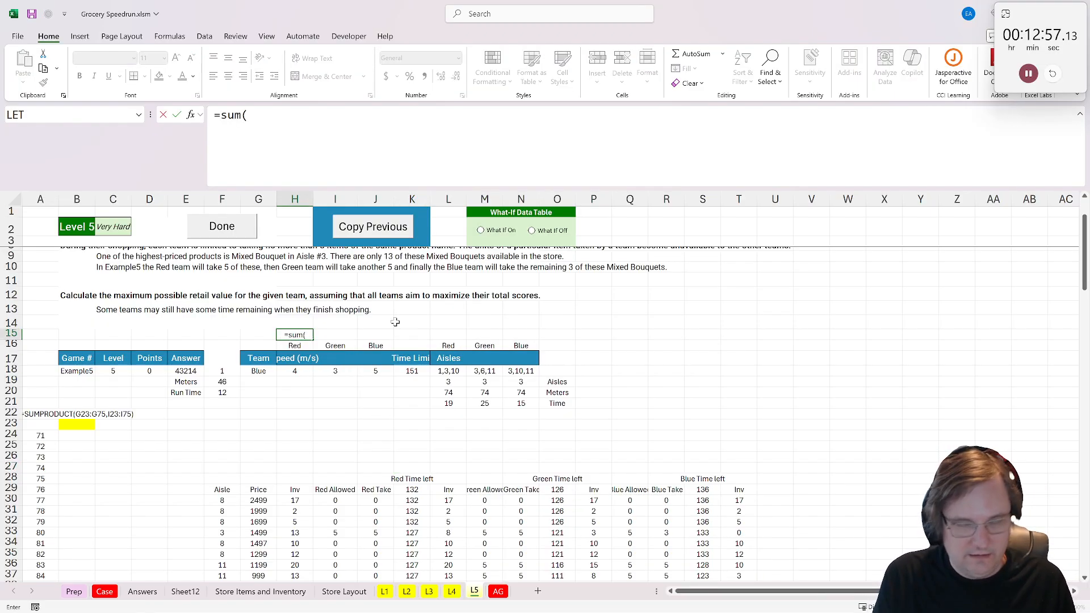
key(BackSpace)
text(product()
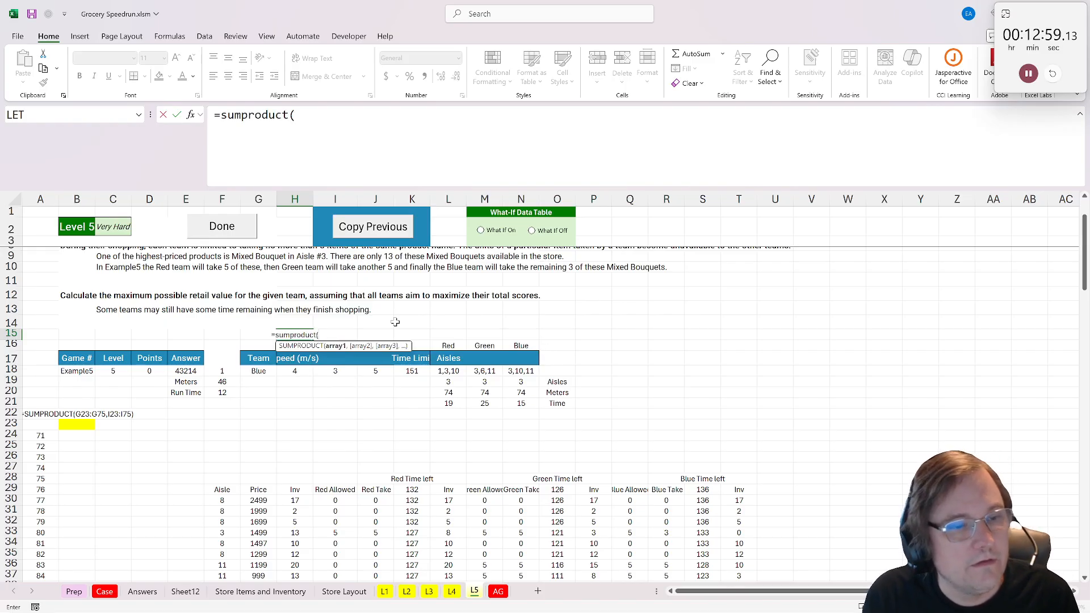
click(373, 501)
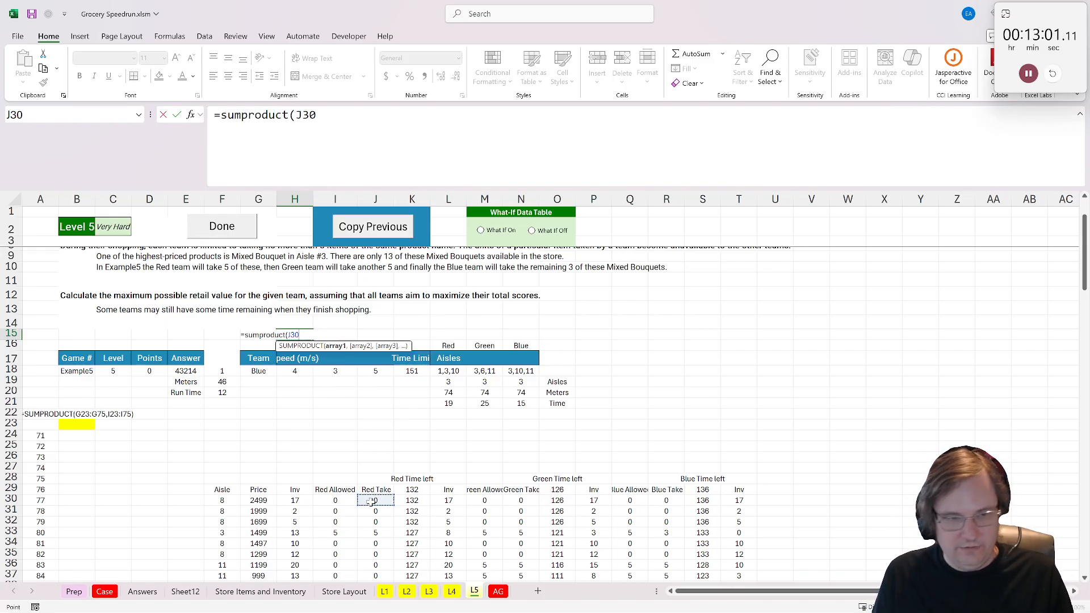
key(ctrl+shift+Down)
text(,)
drag(259, 576, 259, 569)
key(ctrl+shift+Up)
key(shift+Down)
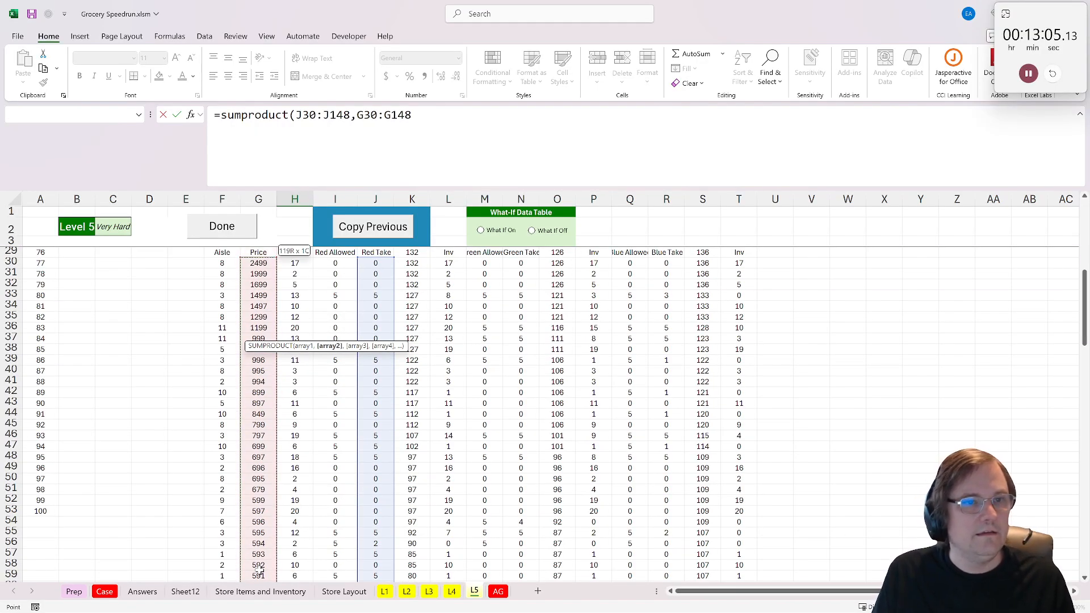
- Make the price range in the H15 formula absolute as $G$30:$G$148 and complete the formula
drag(410, 115, 336, 115)
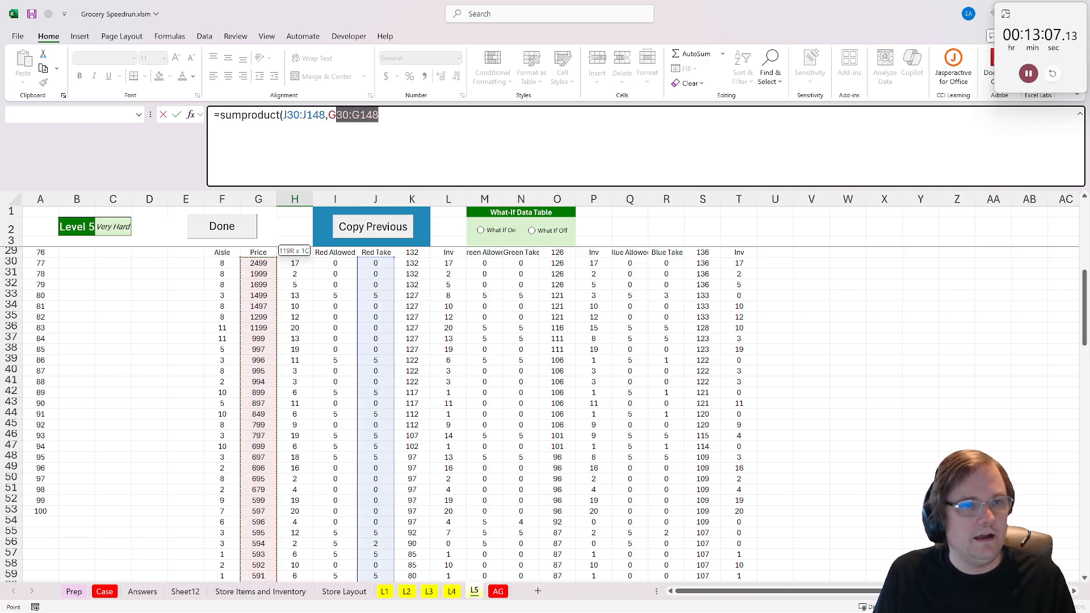
key(F4)
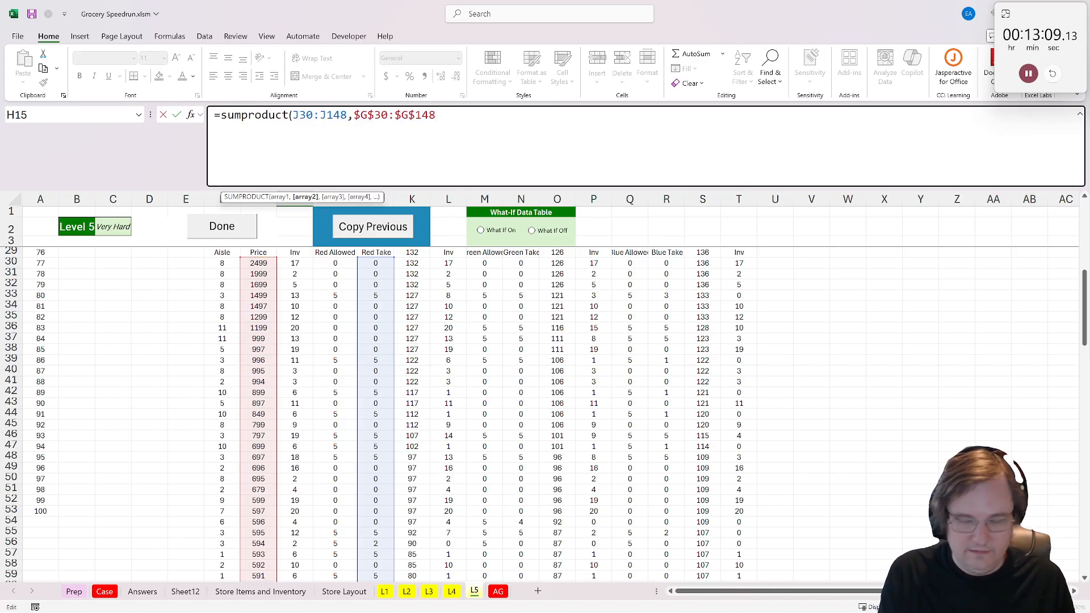
text())
key(ctrl+Return)
- Copy the H15 formula to I15 and J15, repointing them to the Green Take and Blue Take columns
key(ctrl+c)
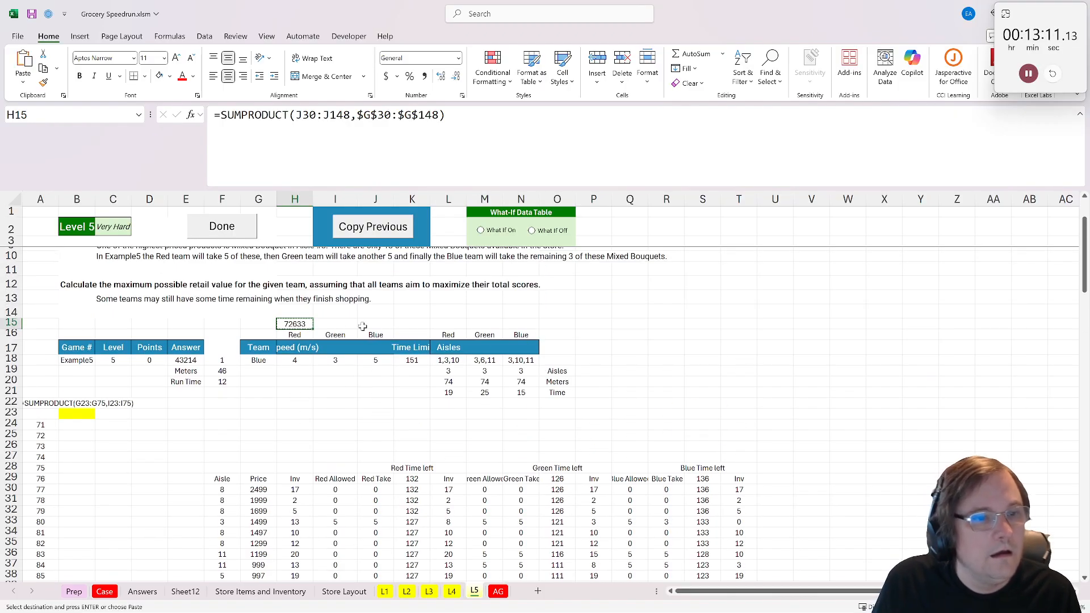
key(Right)
key(ctrl+v)
key(Right)
key(ctrl+v)
double_click(351, 325)
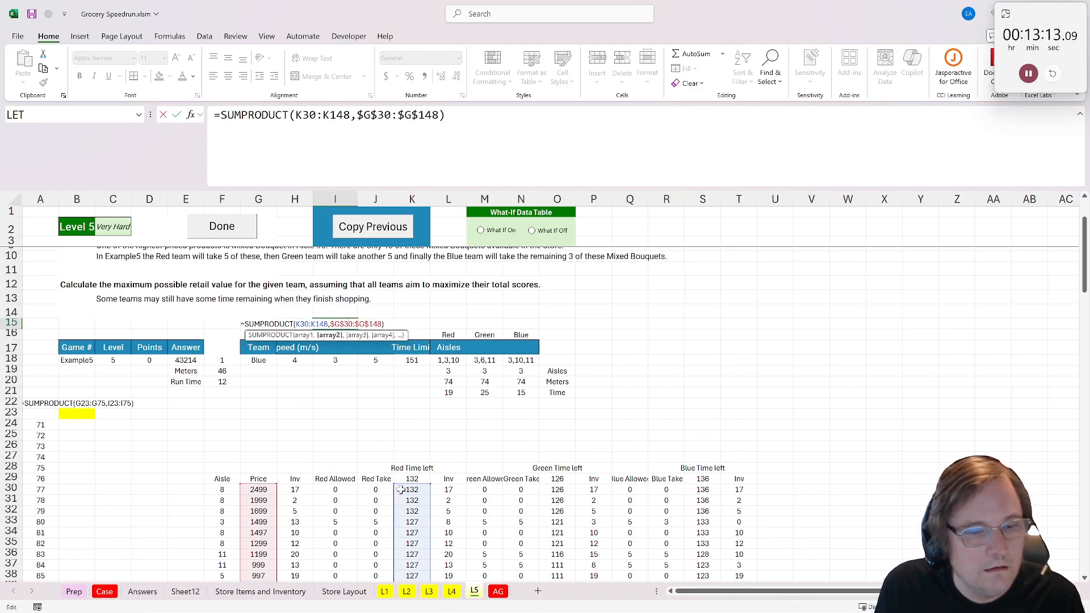
drag(431, 511, 659, 524)
key(Return)
double_click(375, 325)
key(Return)
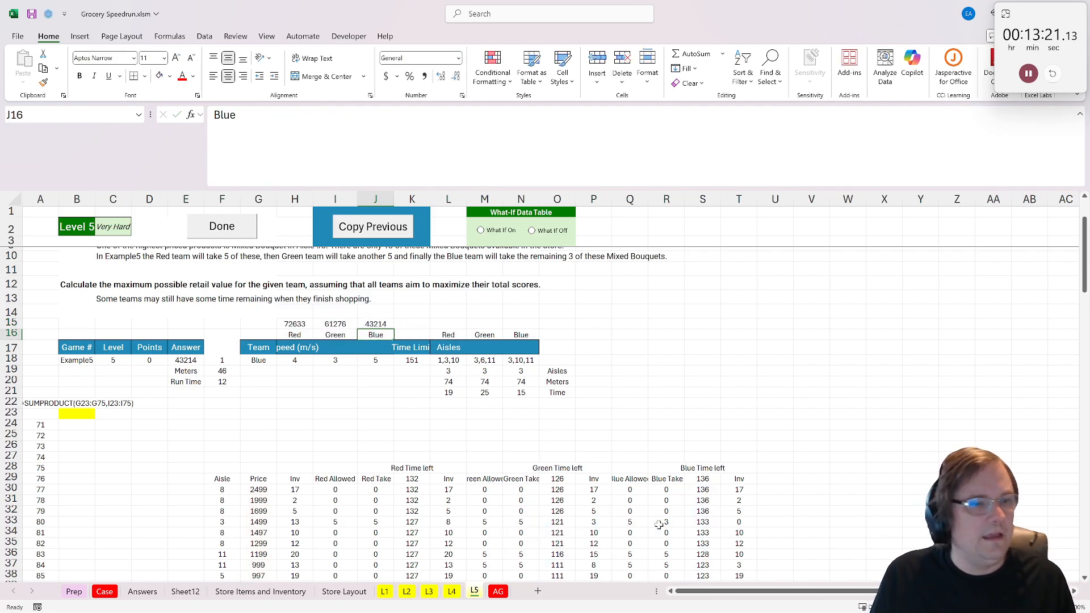
- Enter an XLOOKUP in B23 that finds the team in G18 among H16:J16 and returns its total from H15:J15
click(82, 416)
text(=xlookuP()
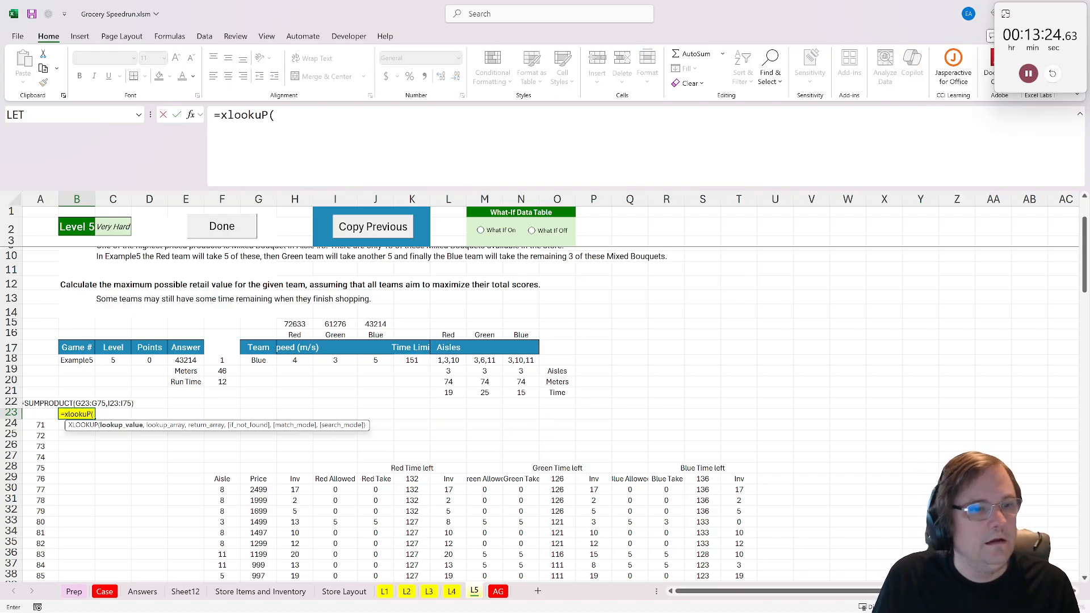
click(259, 368)
drag(260, 351, 375, 336)
click(265, 361)
text(,)
text(,)
drag(295, 324, 392, 323)
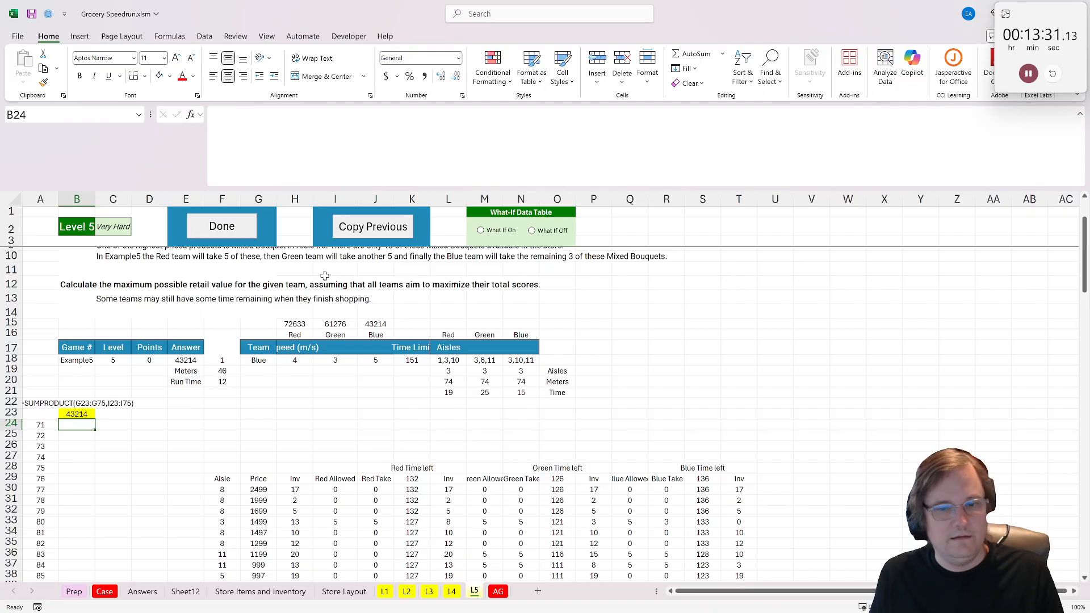
- Mark Level 5 as done, then check the current score and the bonus questions on the Case sheet
click(222, 227)
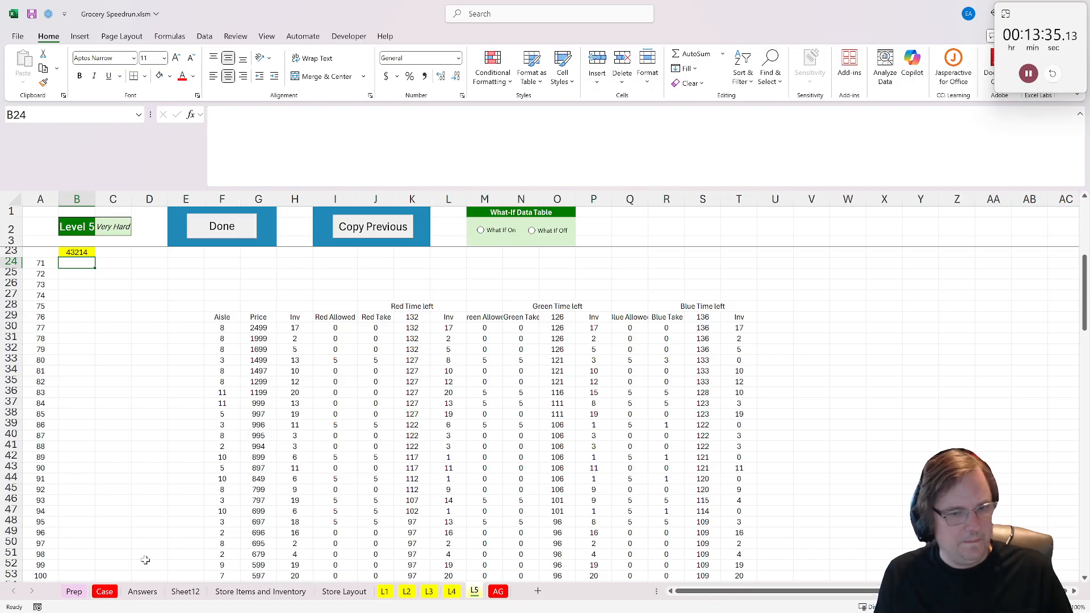
click(106, 592)
scroll(175, 495, down, 3)
scroll(340, 448, up, 2)
click(743, 379)
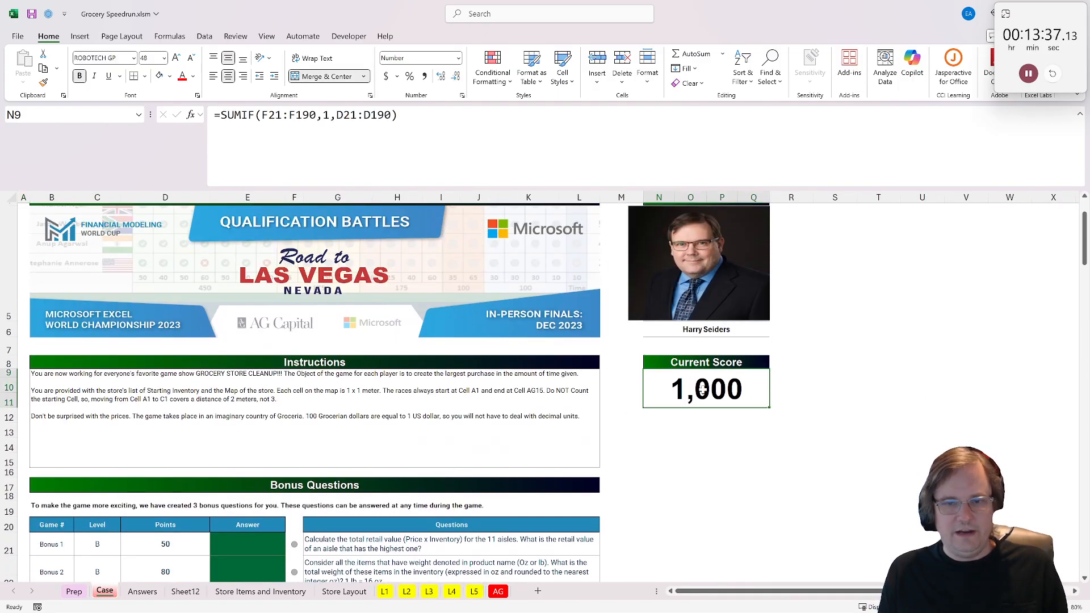
scroll(451, 429, down, 2)
scroll(450, 429, down, 1)
click(248, 391)
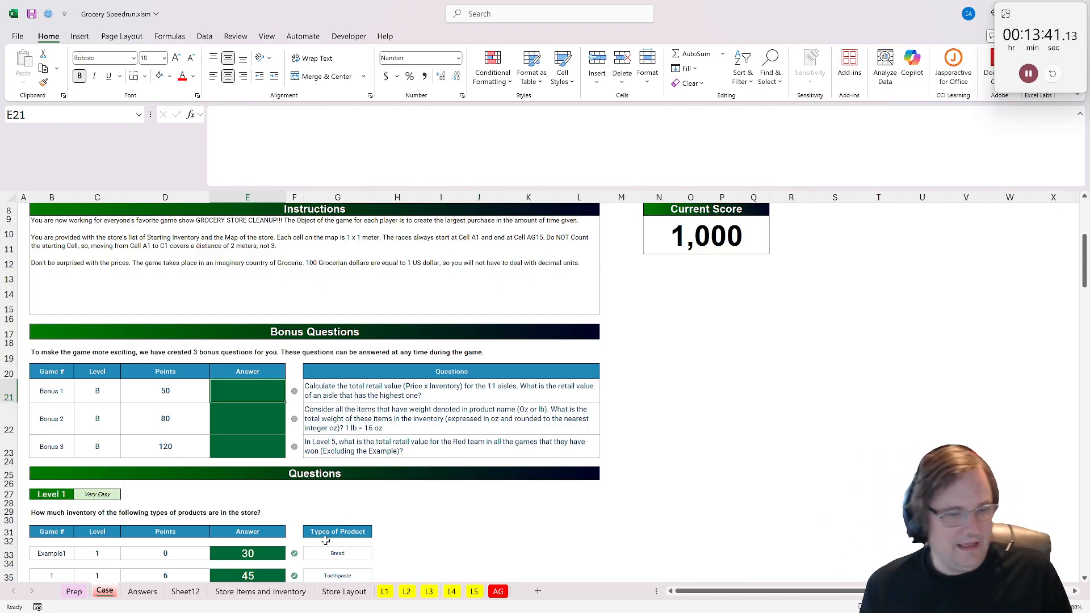
- Create a PivotTable on a new sheet from columns A:G of Store Items and Inventory, summing Value by Aisle
click(344, 592)
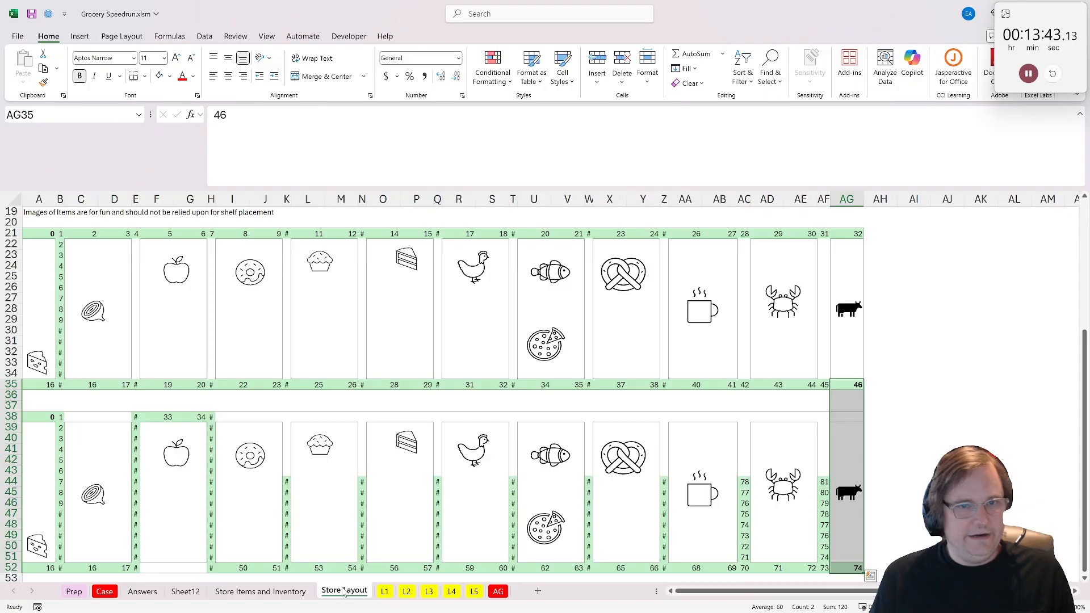
click(295, 593)
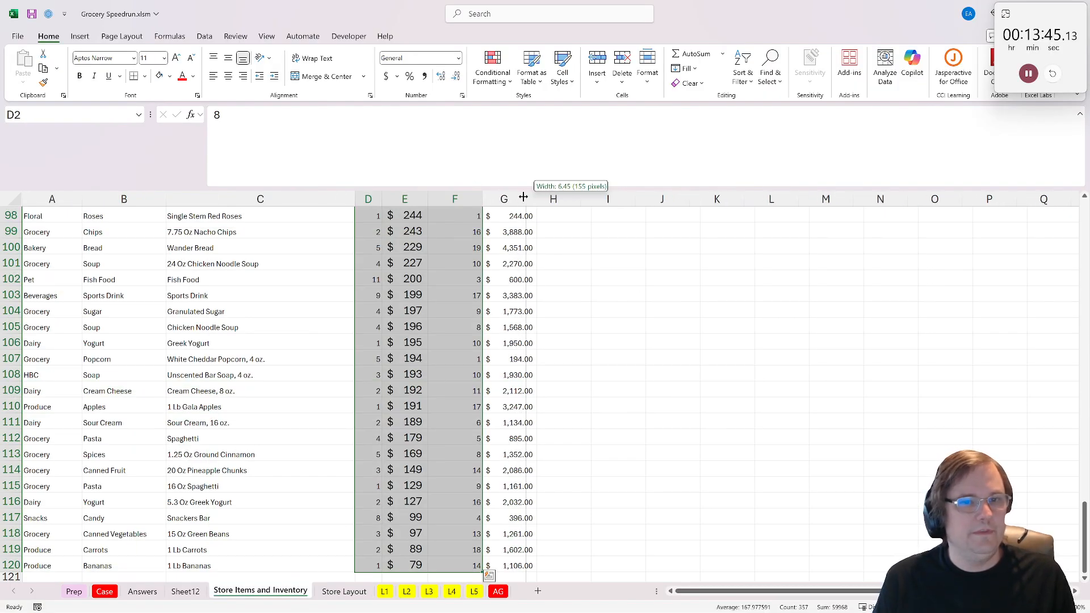
click(520, 199)
drag(520, 199, 40, 198)
click(80, 36)
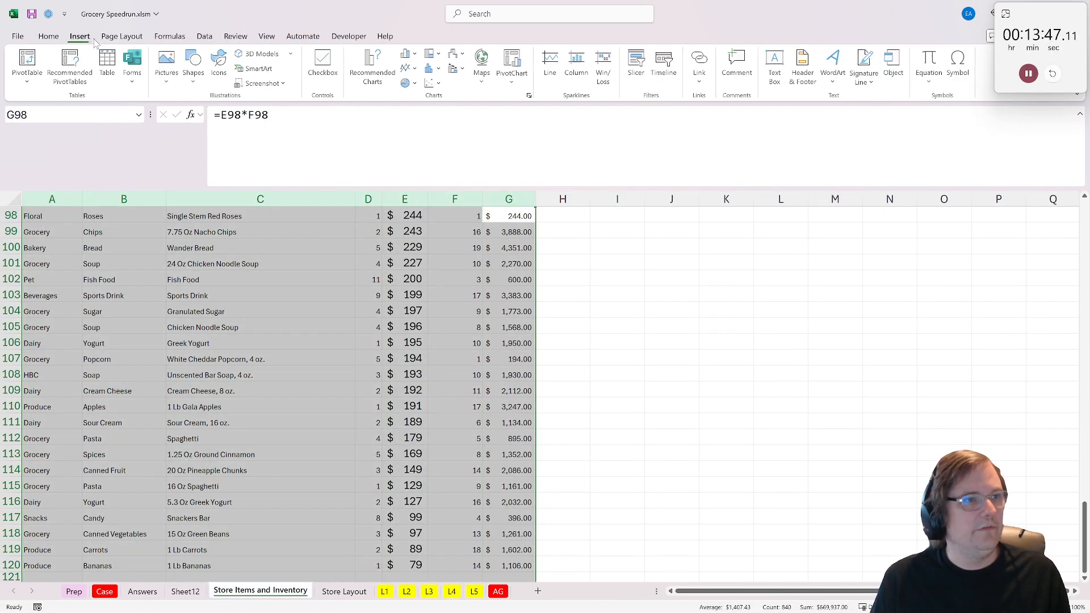
click(29, 63)
click(801, 339)
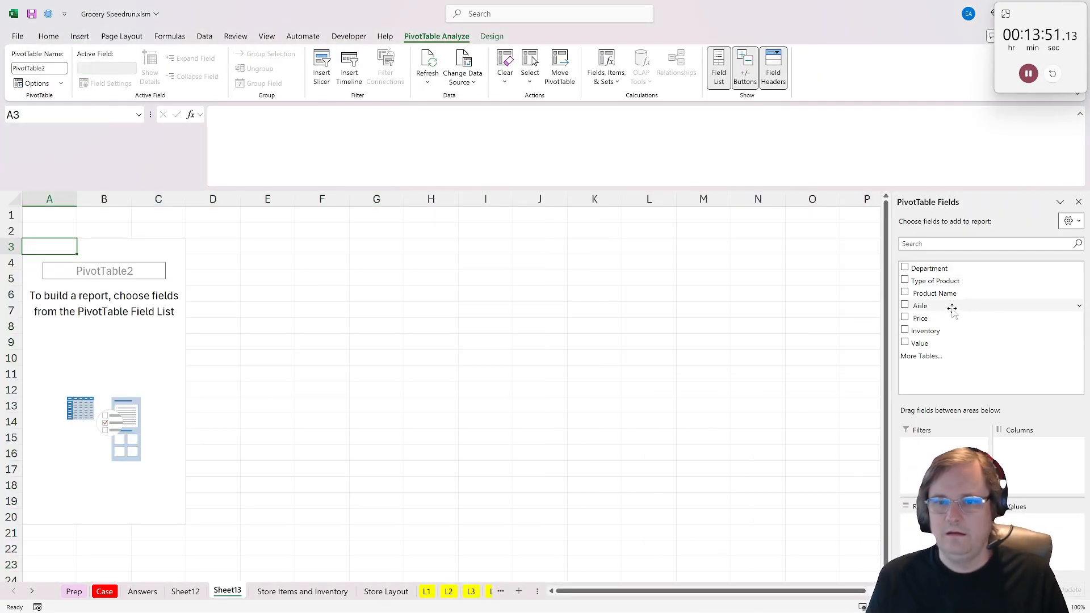
drag(952, 306, 931, 534)
click(921, 343)
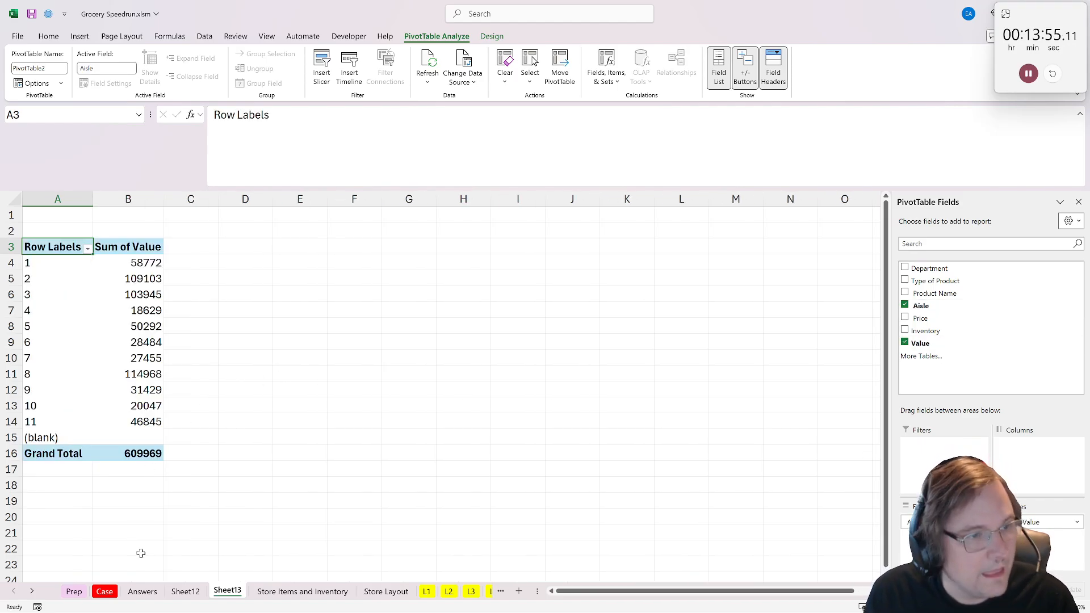
- Copy aisle 8's total of 114968 into the Bonus 1 answer cell E21 and read the Bonus 2 question in G22
click(137, 378)
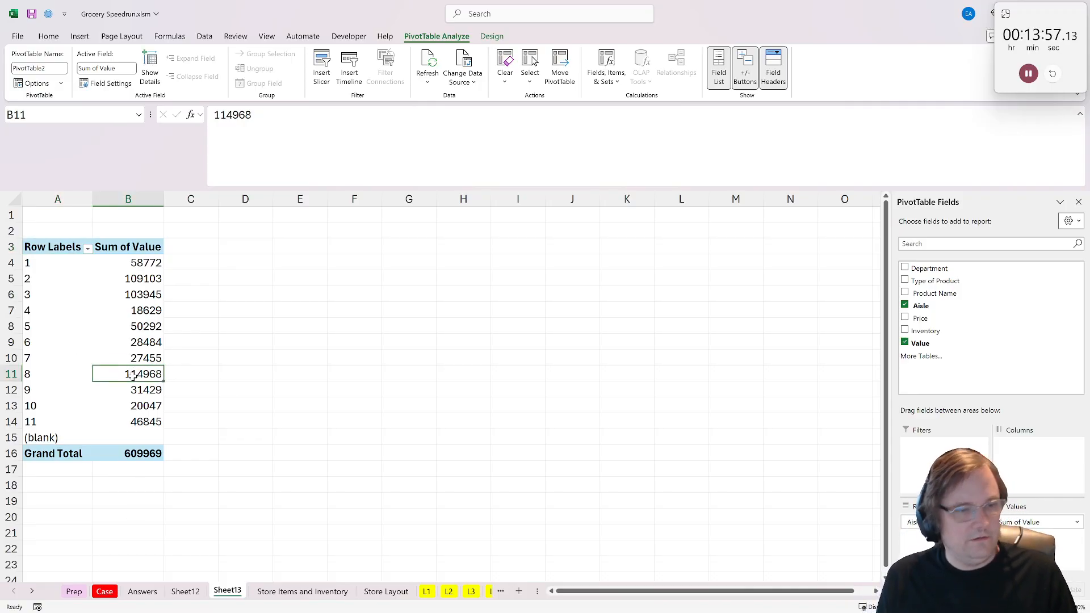
key(ctrl+c)
click(105, 592)
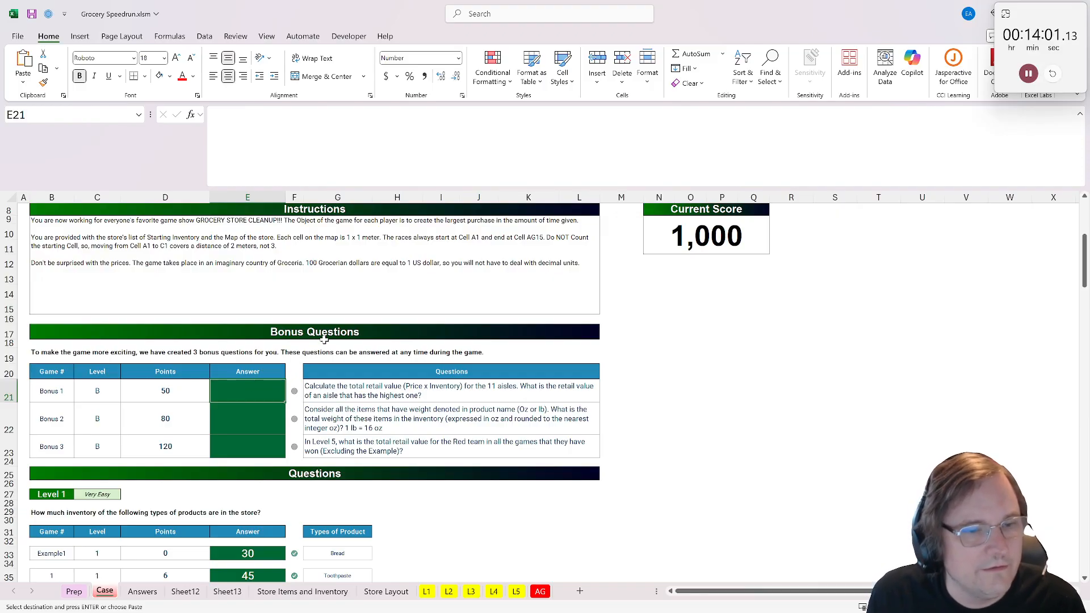
key(ctrl+v)
click(247, 430)
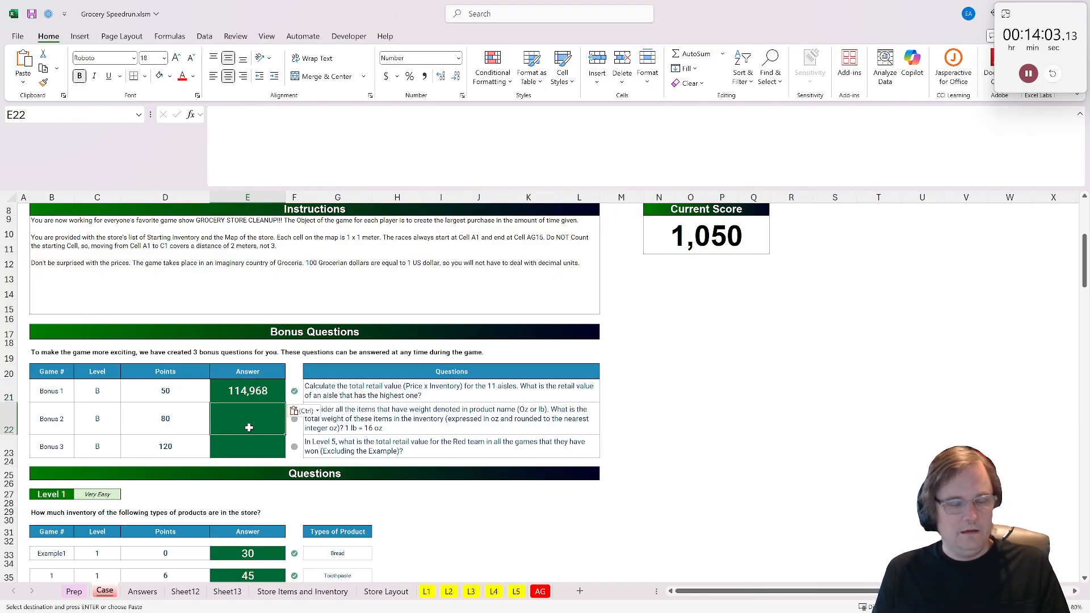
key(Right)
key(Right)
click(242, 418)
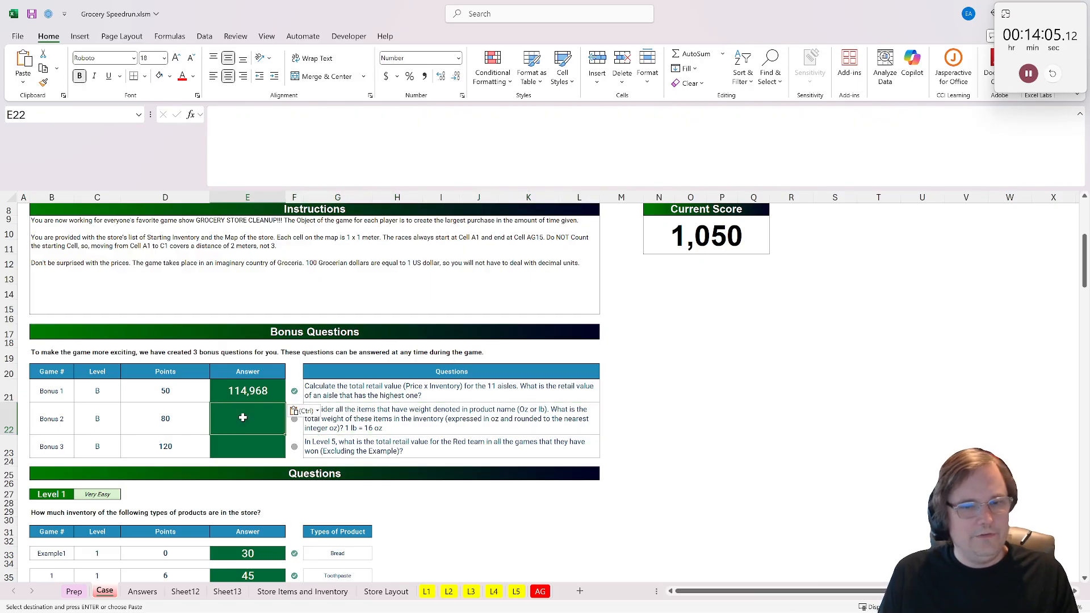
click(305, 427)
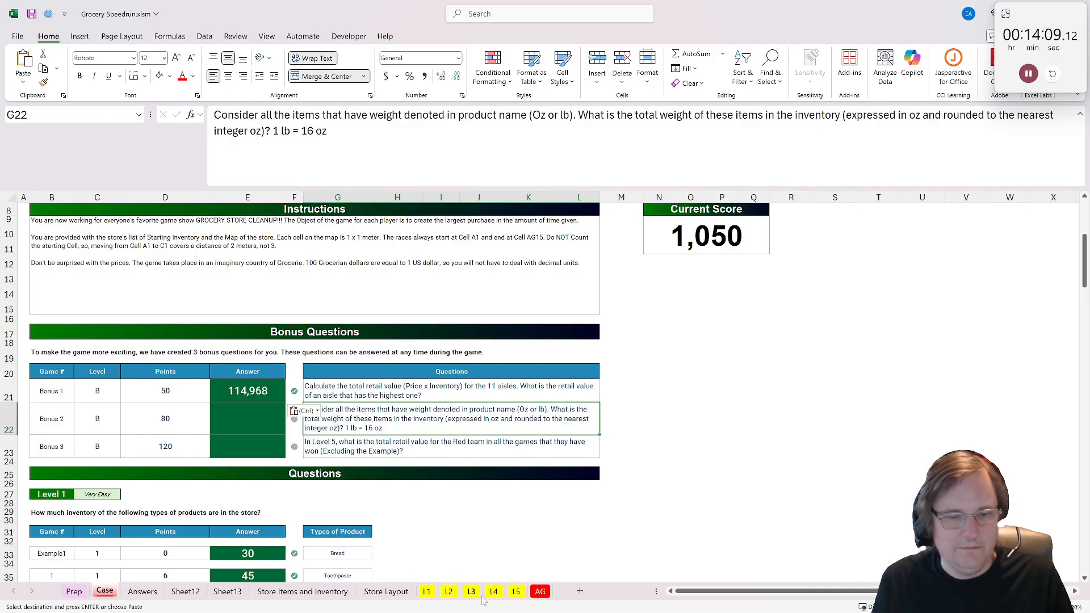
- Add the column headers Oz?, lb? and number in H1:J1 of the Store Items and Inventory sheet
click(303, 592)
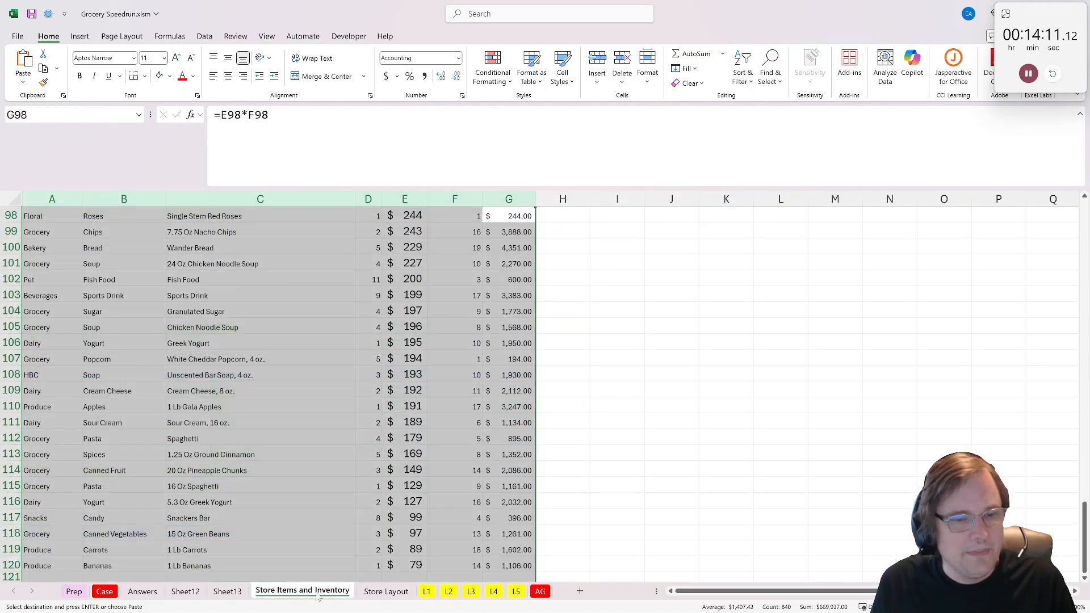
scroll(528, 488, up, 20)
scroll(528, 488, up, 12)
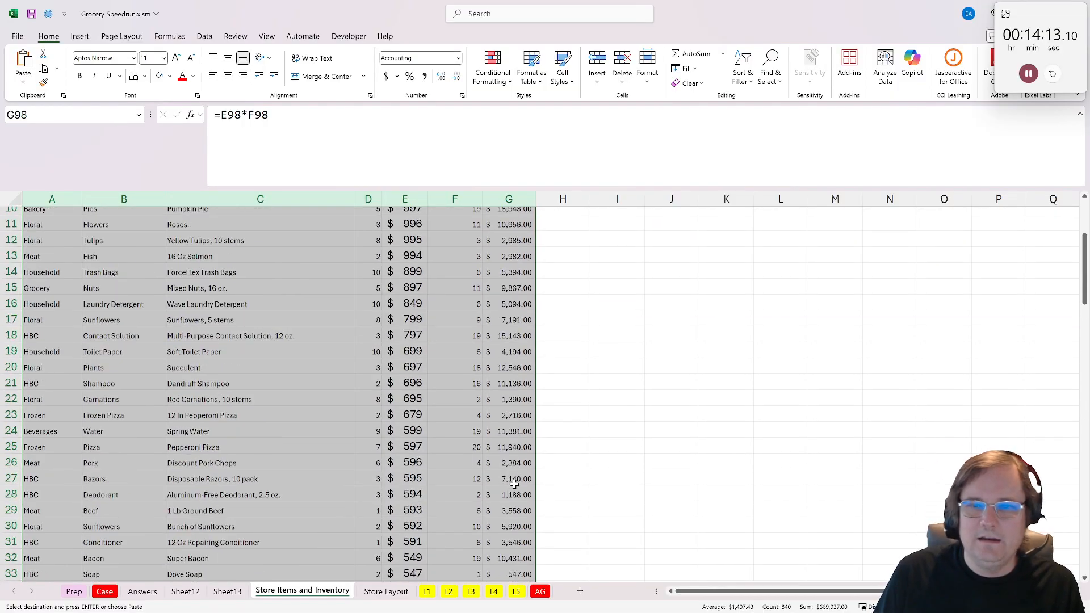
click(555, 224)
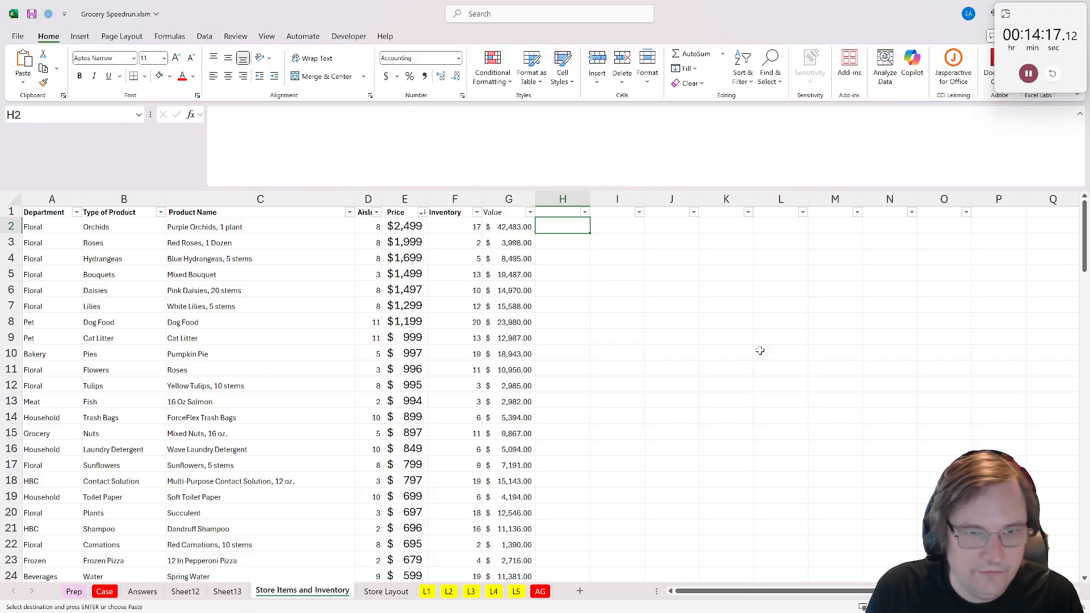
key(Up)
text(Oz?)
key(Tab)
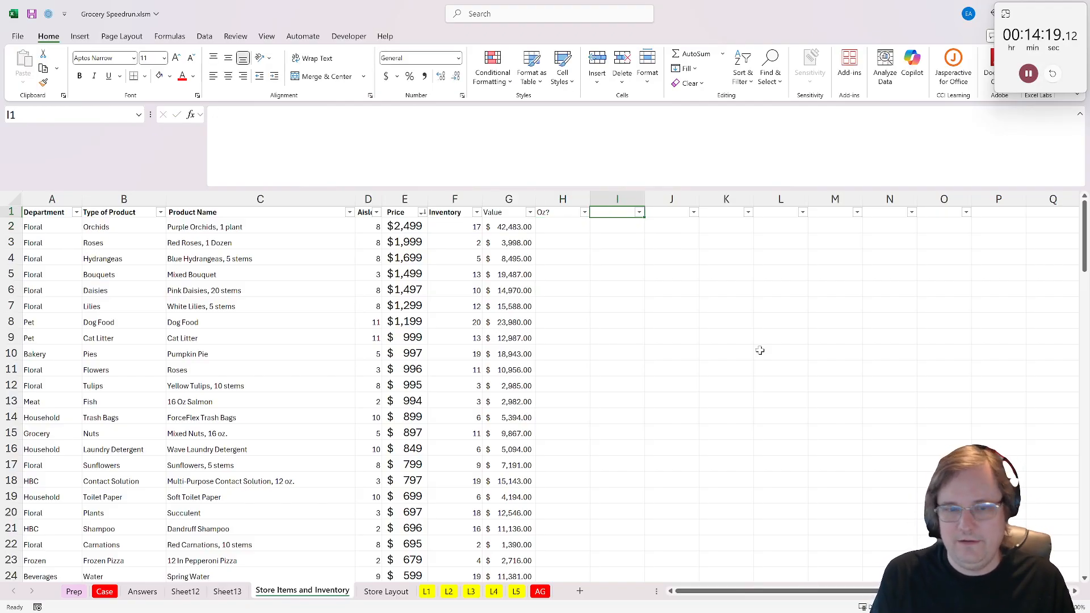
text(lb?)
key(Tab)
text(number)
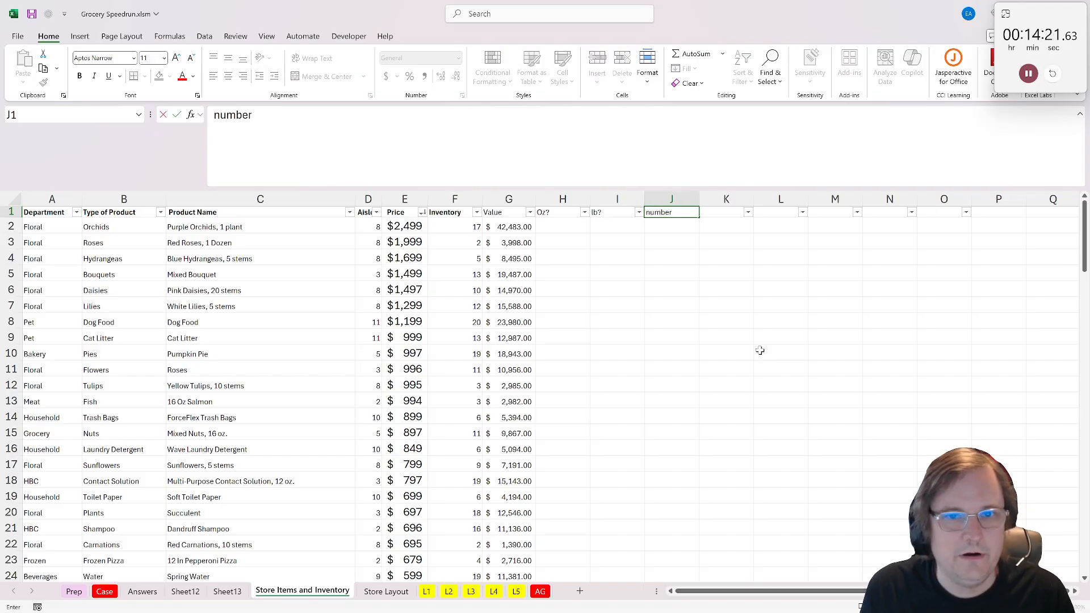
key(Return)
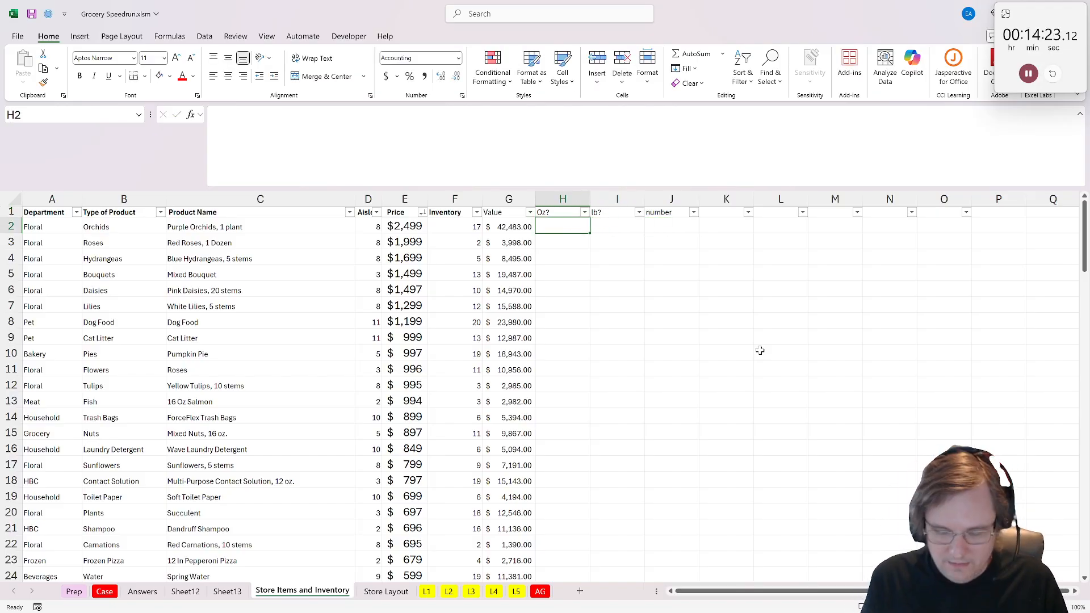
- Enter the formula =REGEXTEST(C2," oz") in H2 under the Oz? header
text(=rege)
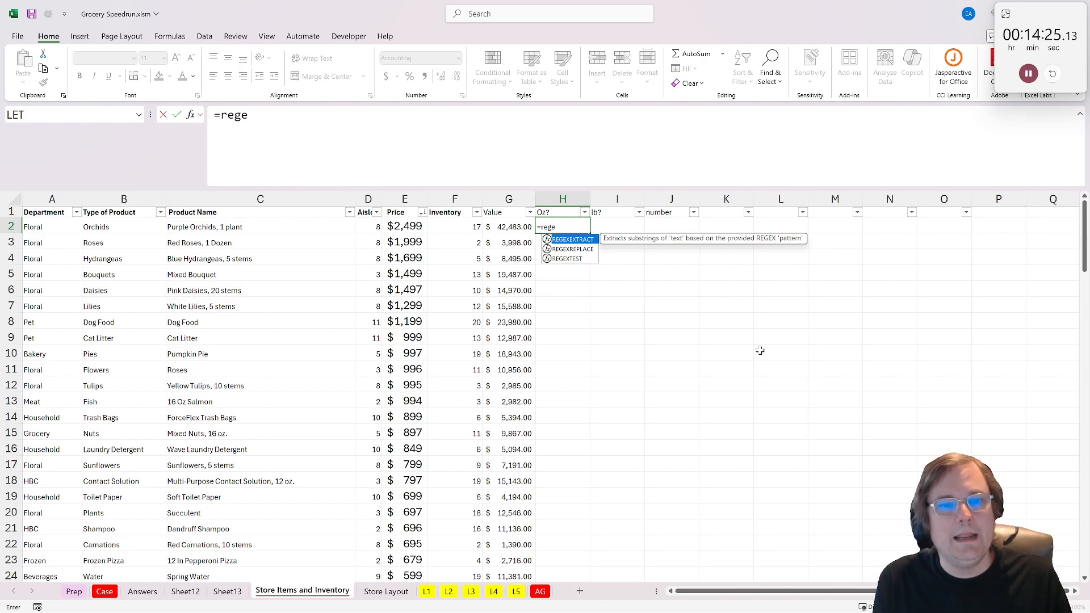
text(xtest()
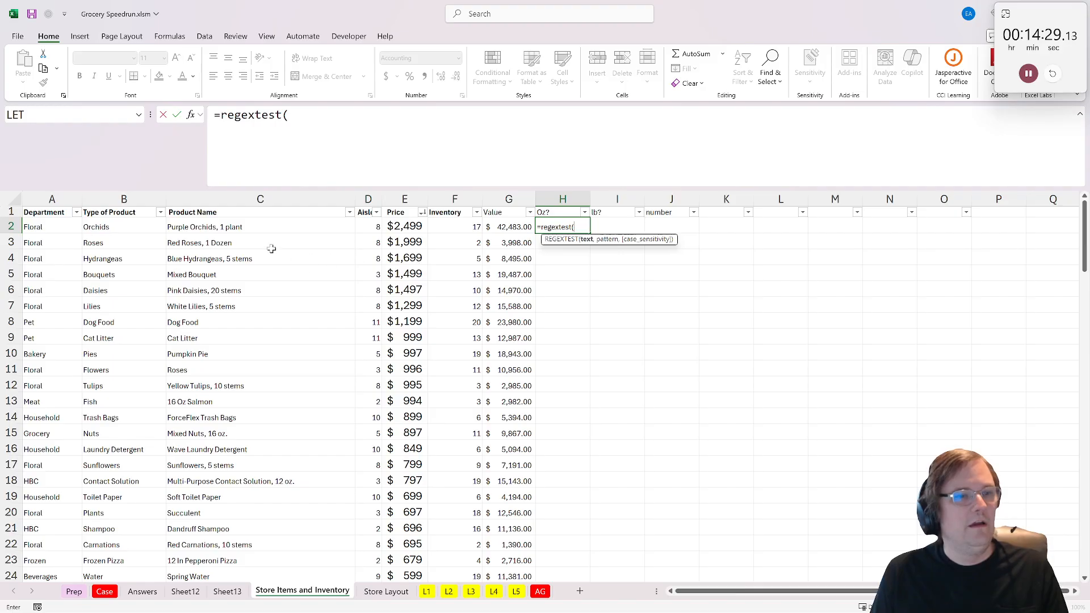
click(245, 228)
text(,)
key(shift+space)
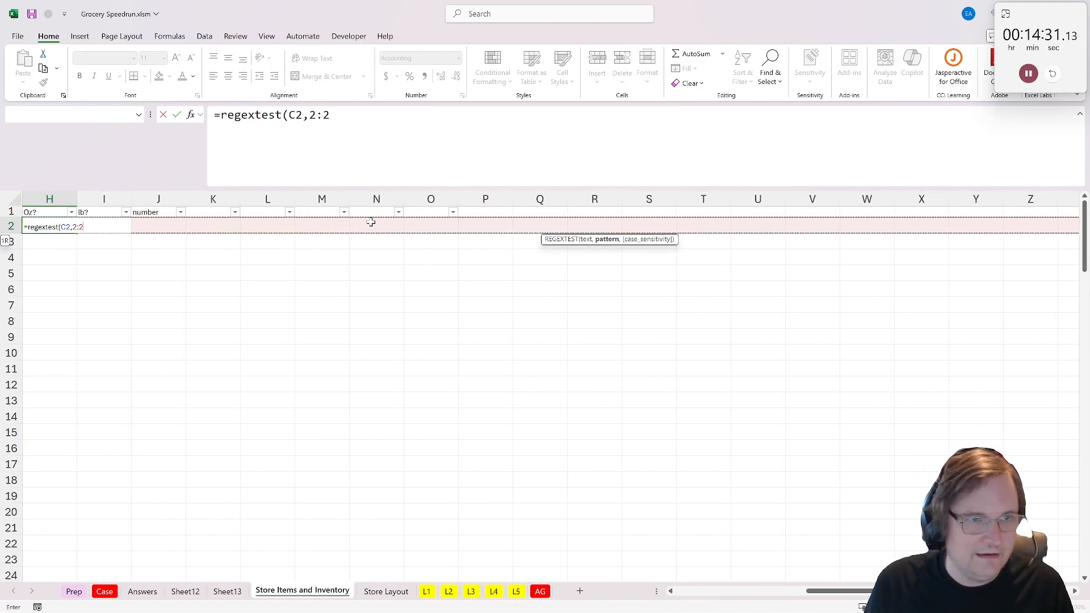
key(BackSpace)
text(" o)
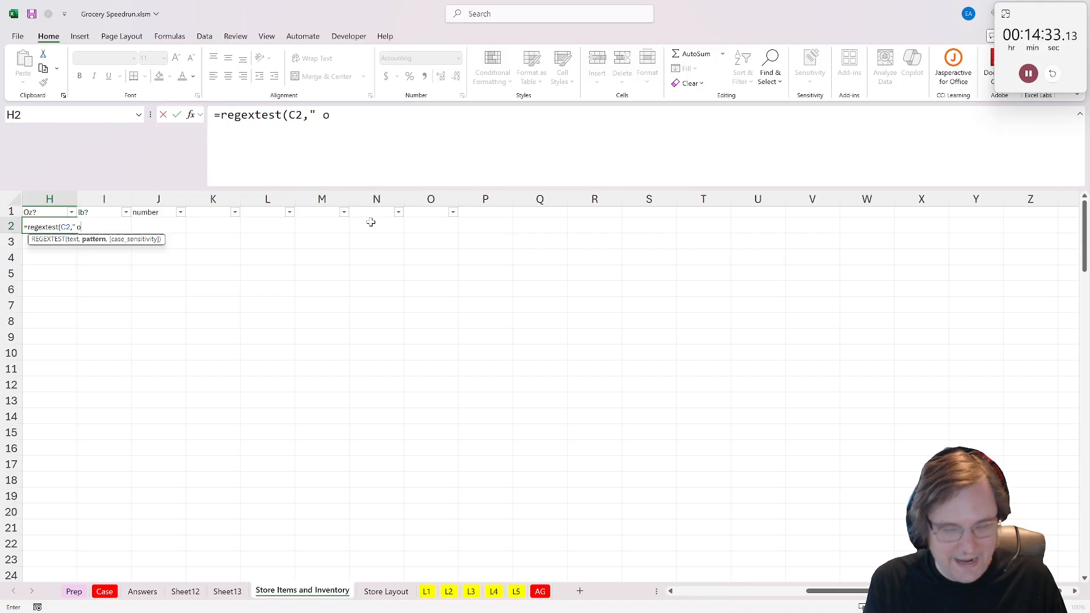
text(z"))
key(Return)
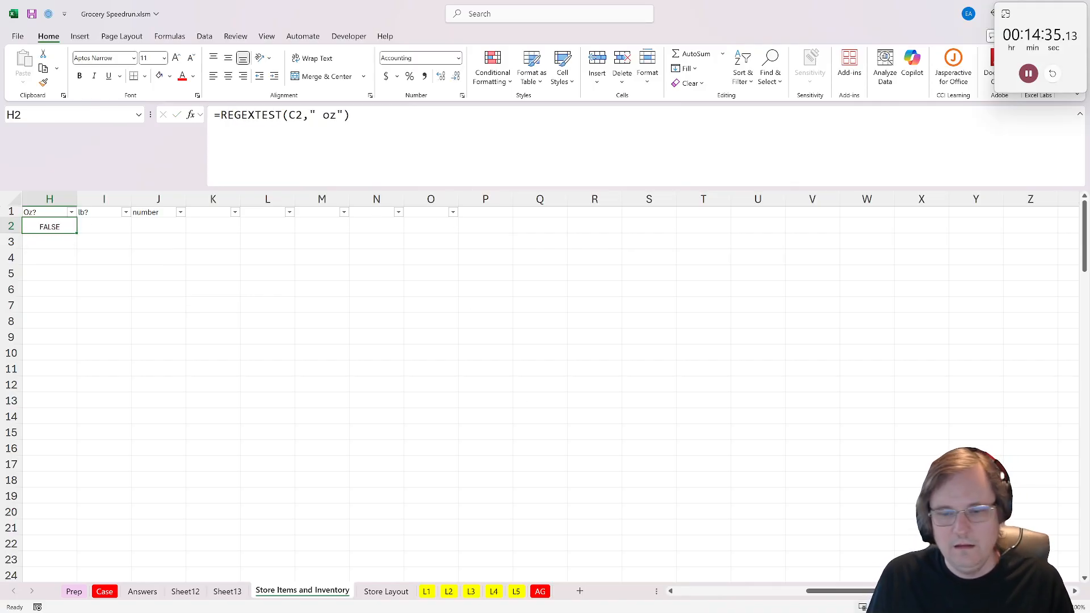
- Fill the H2 formula down the Oz? column and check the results against the product names
scroll(479, 509, left, 5)
click(227, 243)
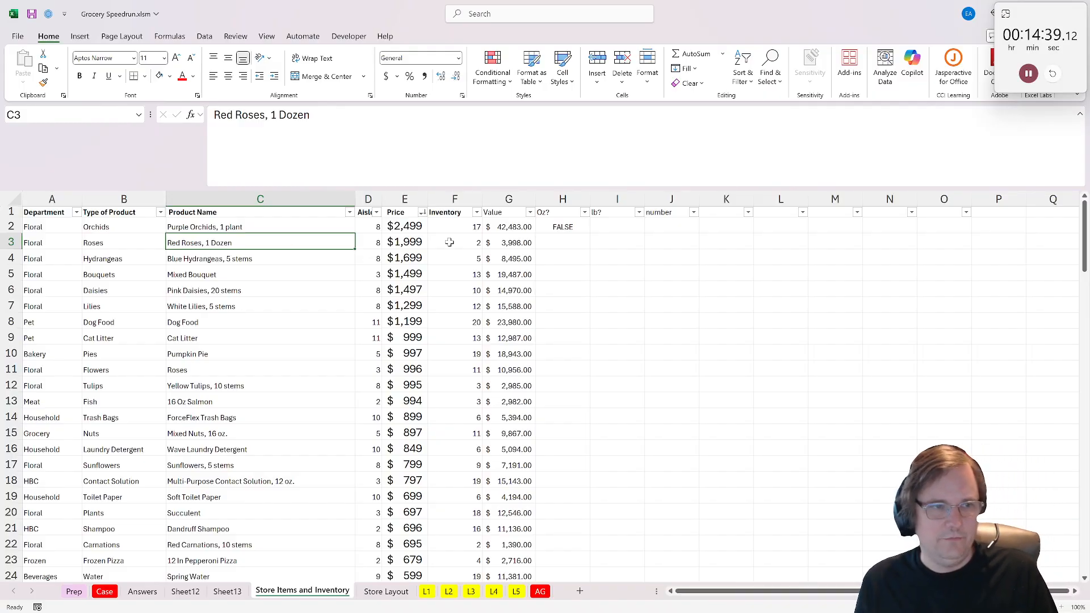
click(556, 230)
double_click(590, 234)
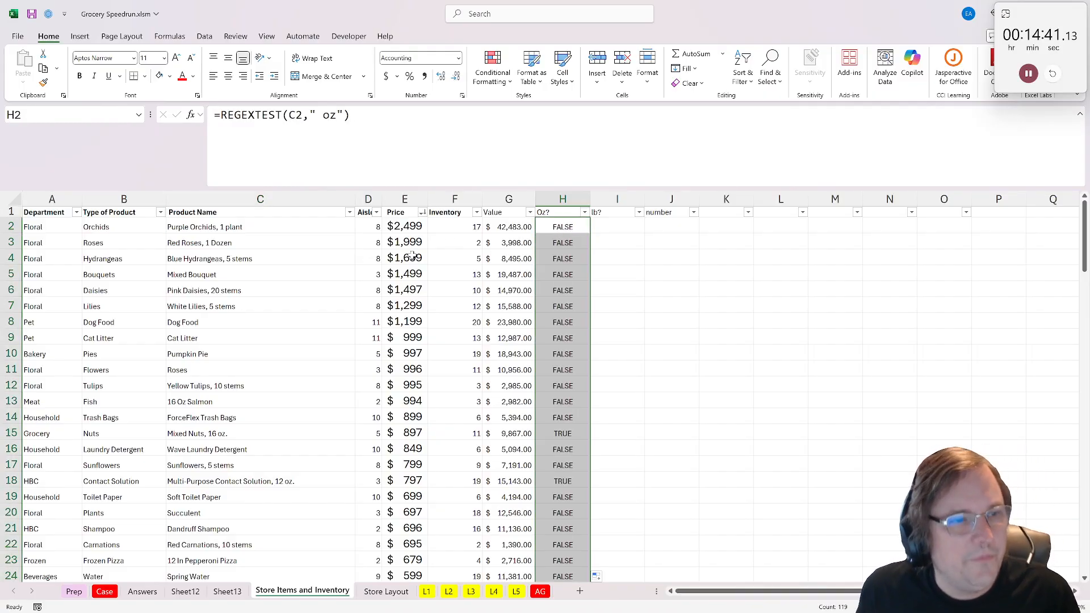
scroll(263, 450, down, 2)
scroll(266, 440, up, 2)
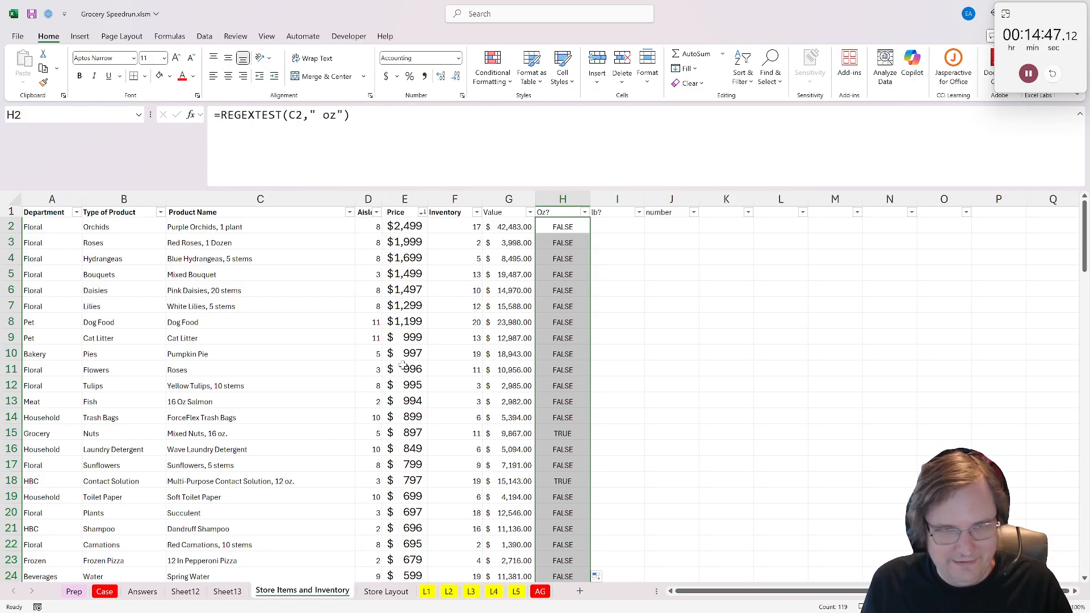
- Reuse the H2 formula text in I2 with the pattern changed to " lb", giving =REGEXTEST(C2," lb")
click(541, 225)
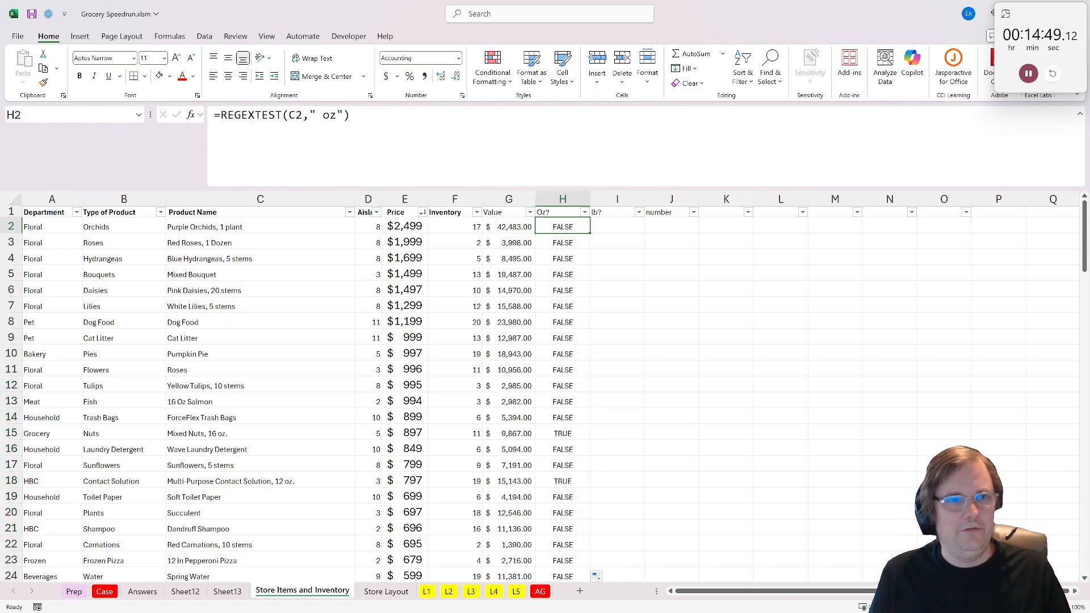
key(F2)
key(shift+Home)
key(ctrl+c)
key(Escape)
click(628, 227)
key(F2)
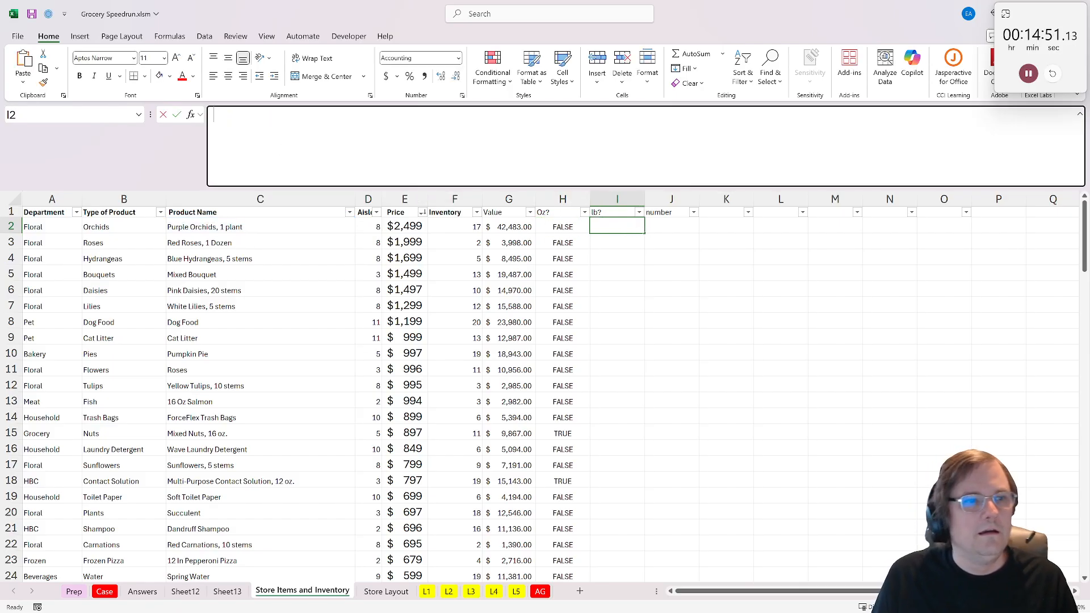
key(ctrl+v)
key(Left)
key(Left)
key(shift+Left)
key(shift+Left)
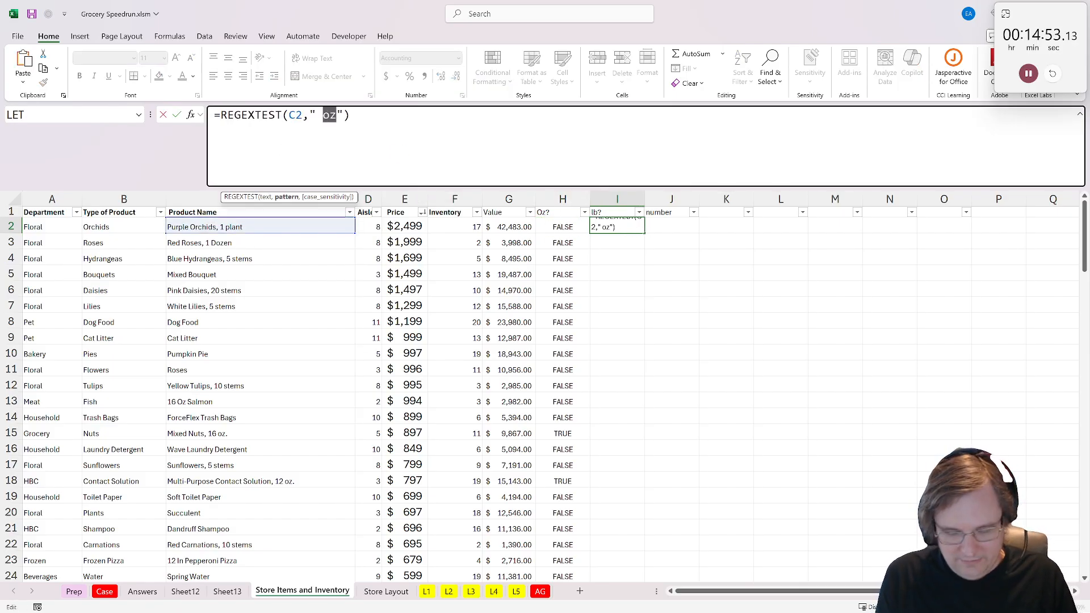
text(lb)
key(Return)
- Make the H2 test case-insensitive by changing it to =REGEXTEST(C2," oz",1)
key(Up)
key(Left)
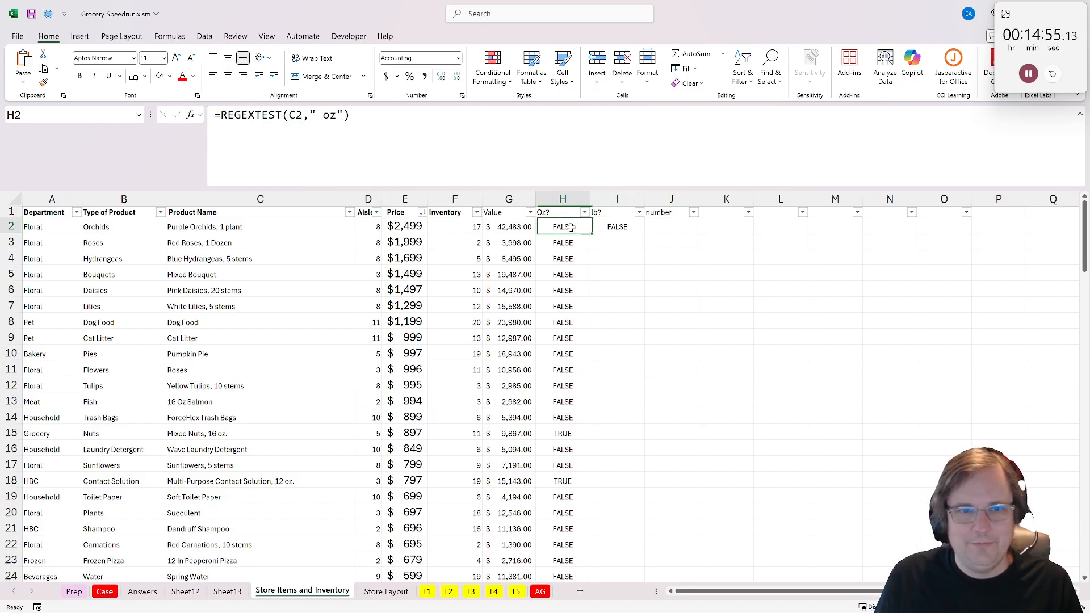
key(F2)
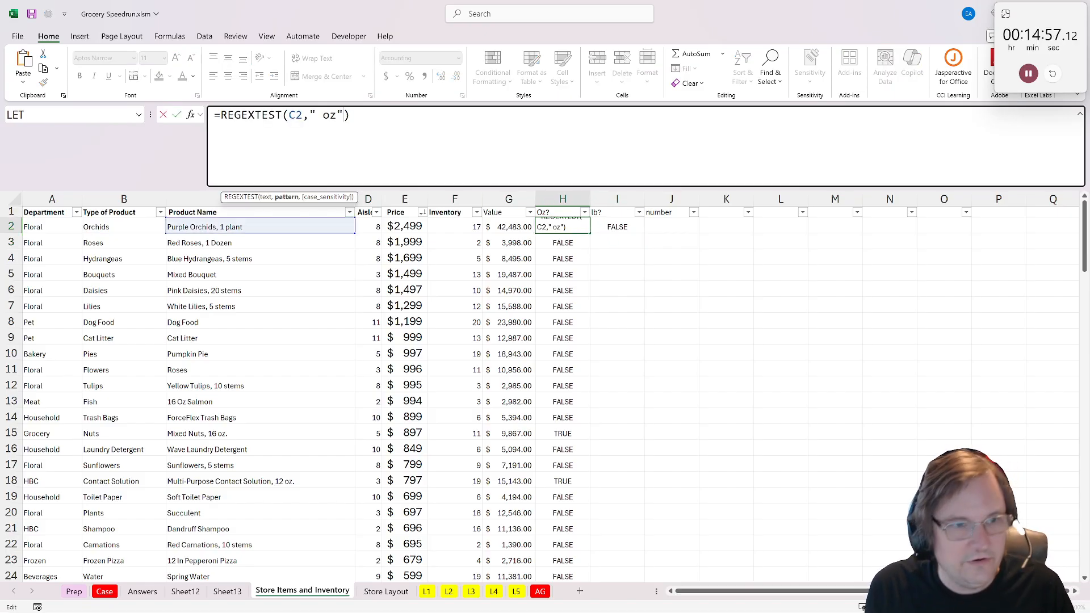
text(,)
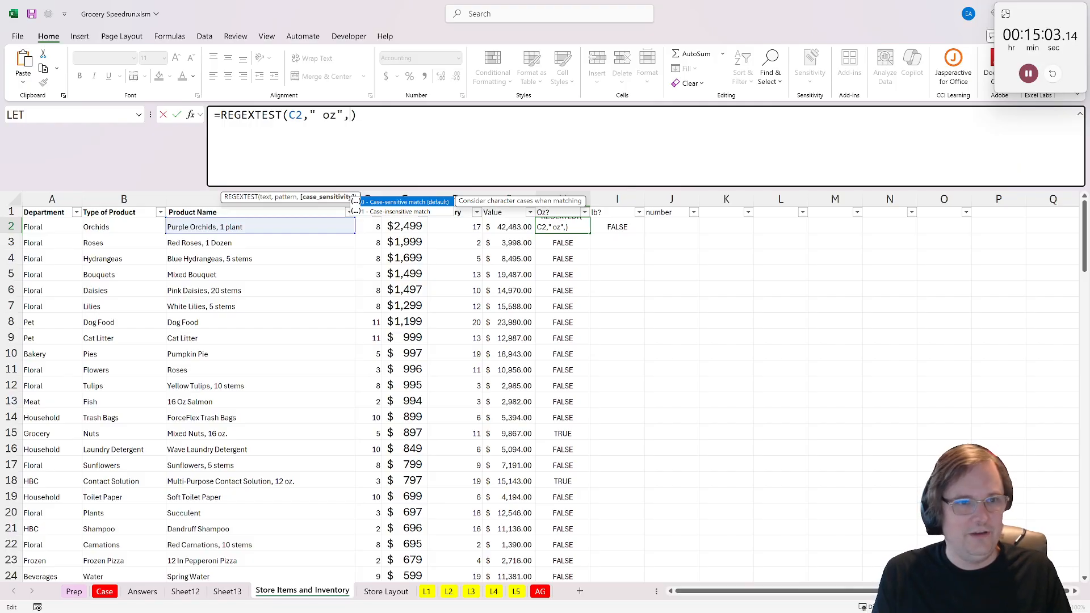
text(1)
key(ctrl+Return)
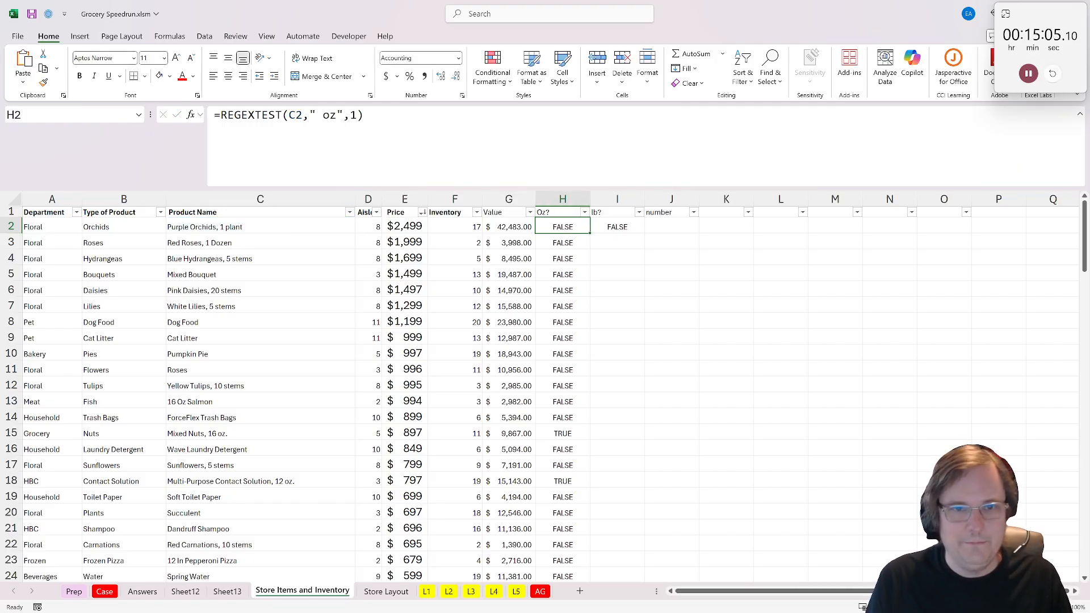
- Make the I2 test case-insensitive by changing it to =REGEXTEST(C2," lb",1)
click(605, 227)
key(F2)
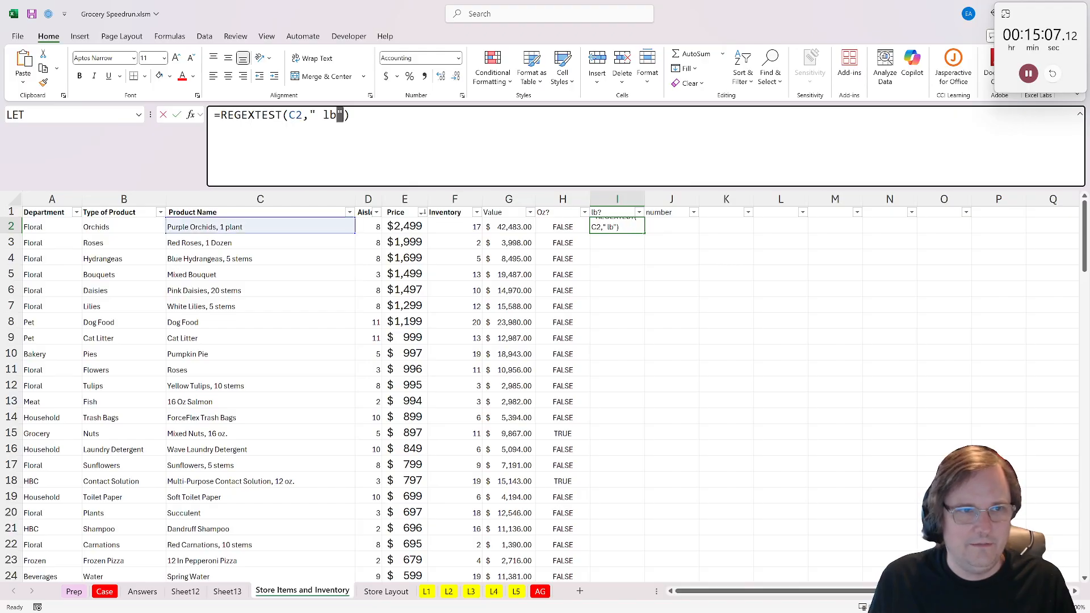
text(,1)
key(ctrl+Return)
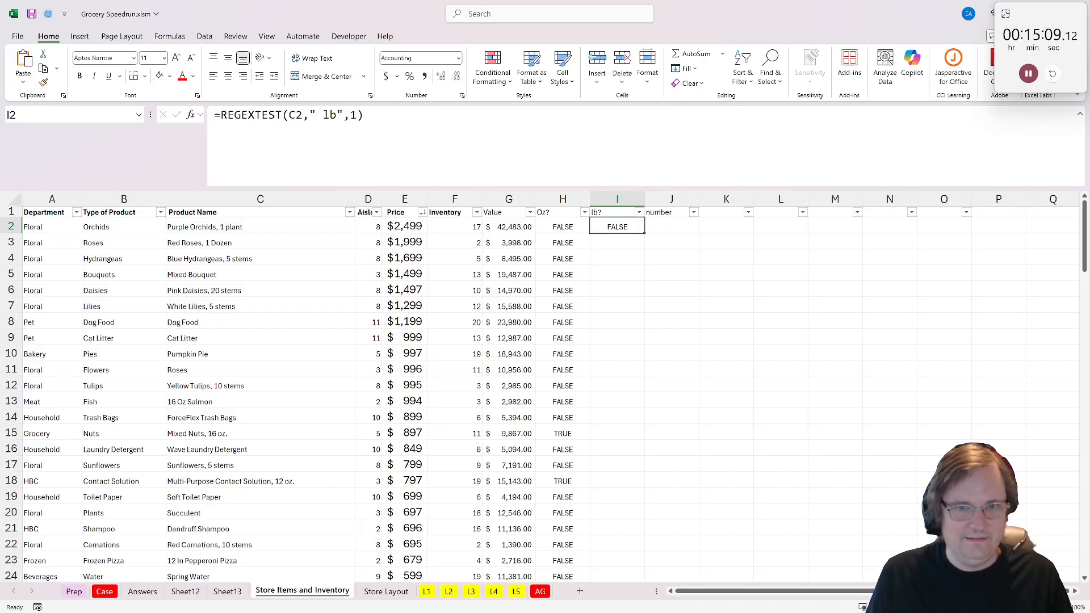
- Fill the case-insensitive formulas in H2 and I2 down the whole Oz? and lb? columns
click(544, 226)
key(ctrl+c)
key(ctrl+shift+Down)
key(ctrl+v)
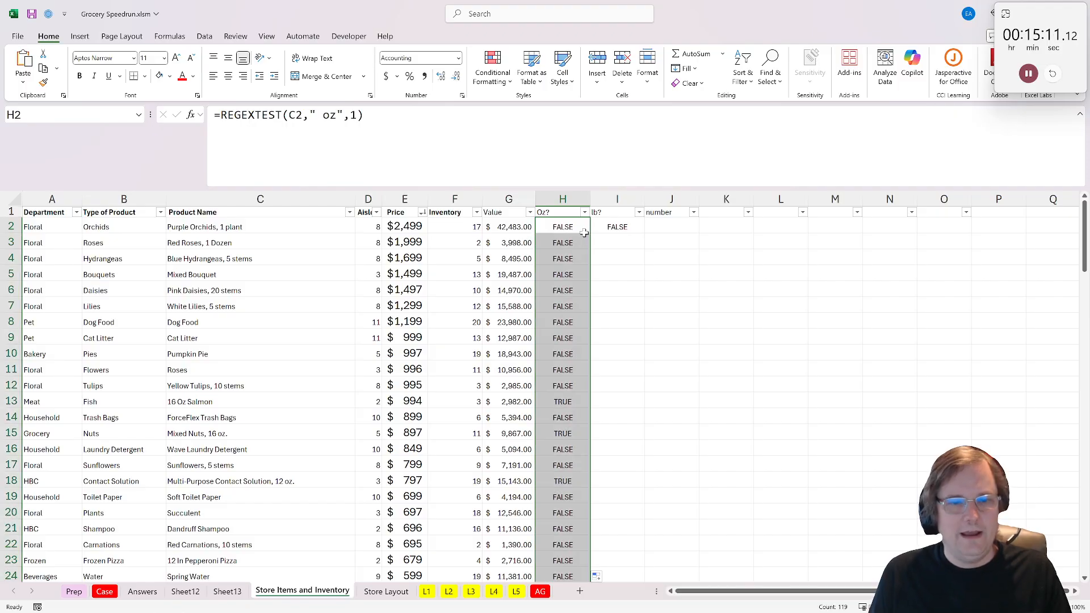
drag(557, 402, 341, 403)
click(616, 225)
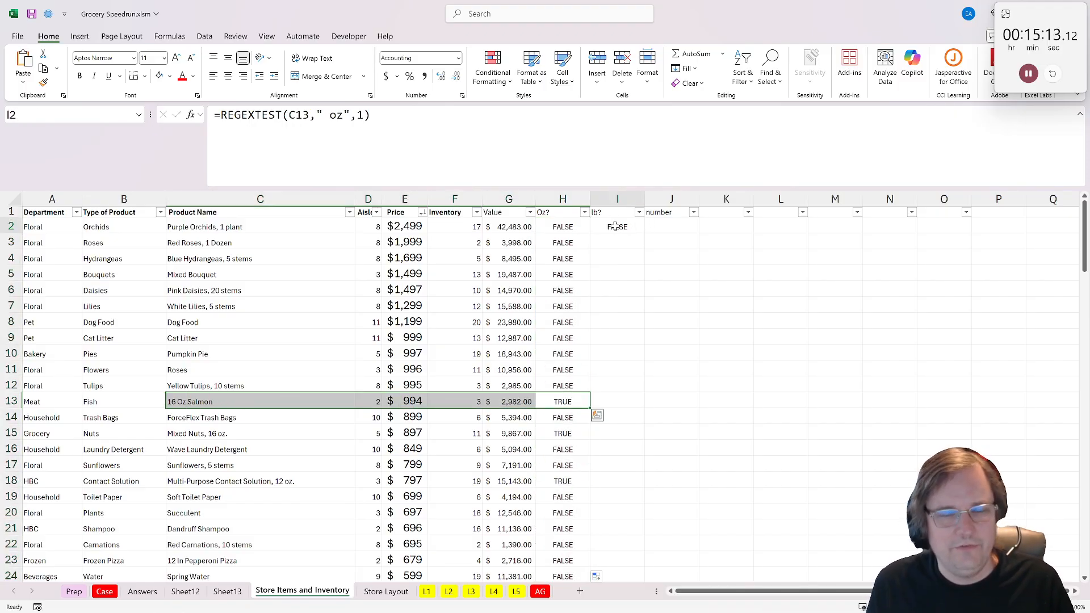
double_click(645, 232)
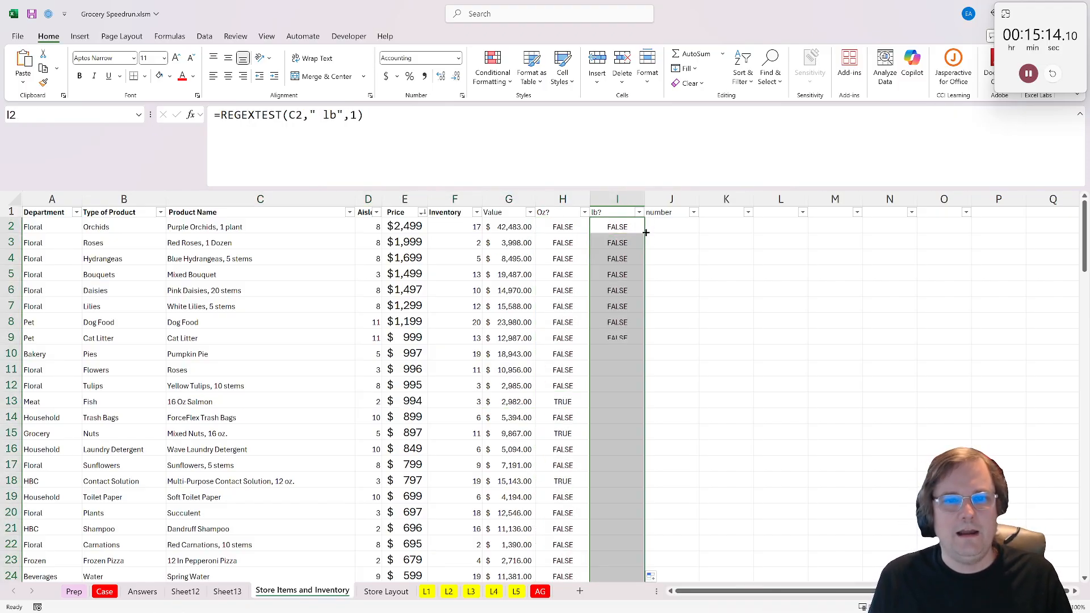
- Enter =REGEXEXTRACT(C2,"/d+(/./d+)?") in J2 to pull the number out of the product name
click(683, 225)
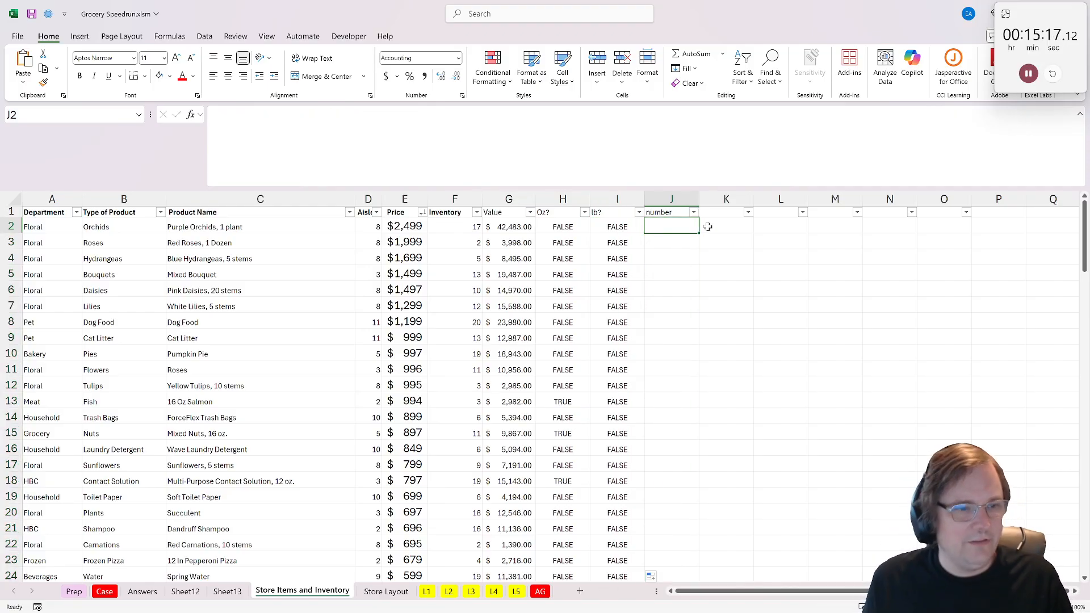
scroll(297, 441, down, 4)
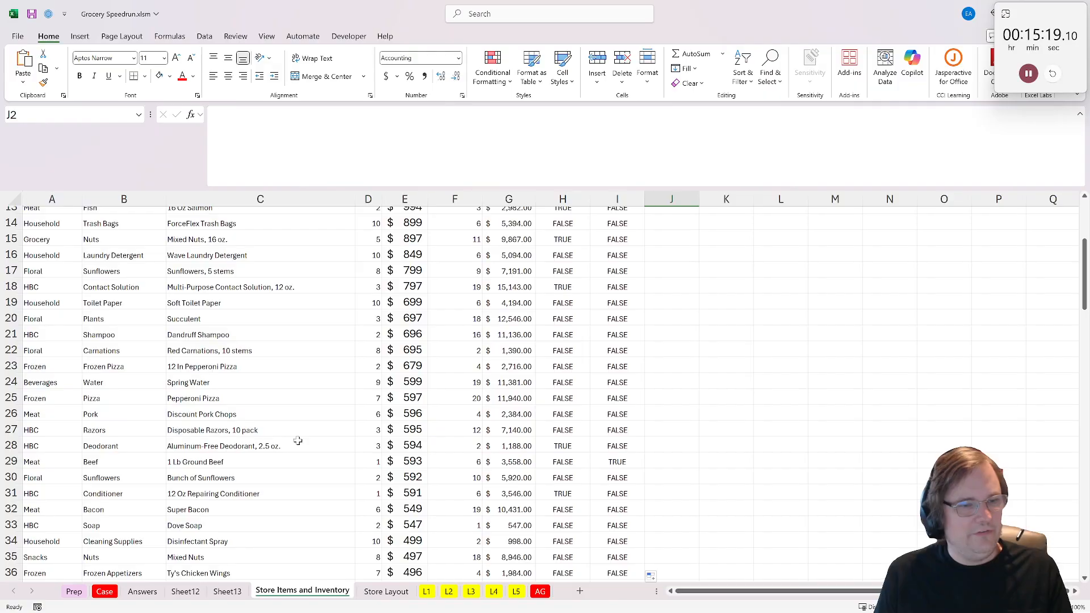
click(297, 441)
scroll(297, 440, up, 5)
click(676, 226)
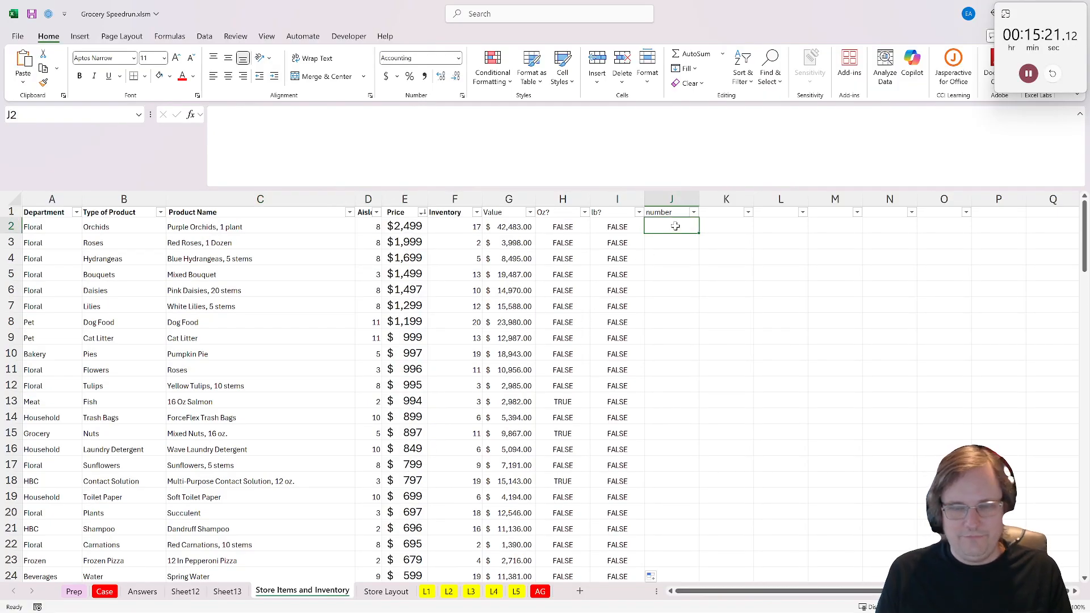
text(=)
text(reg)
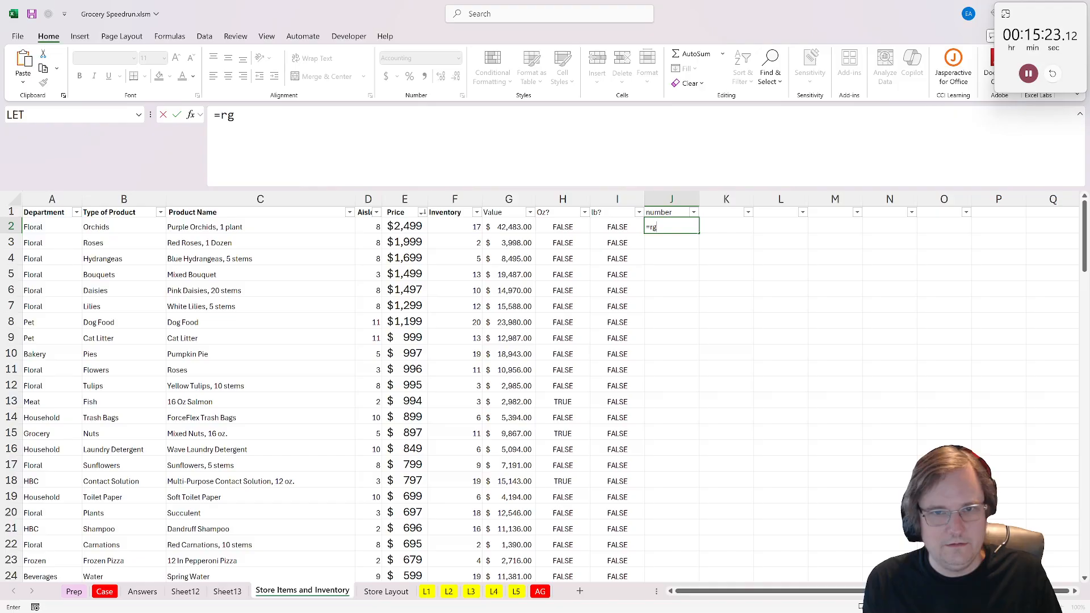
key(BackSpace)
text(eg)
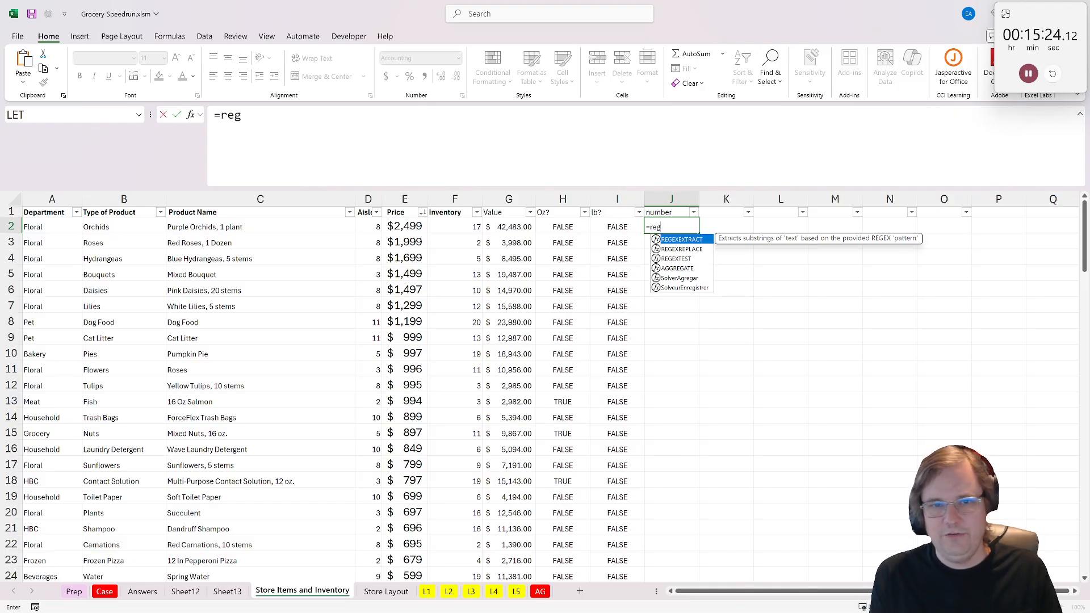
double_click(678, 241)
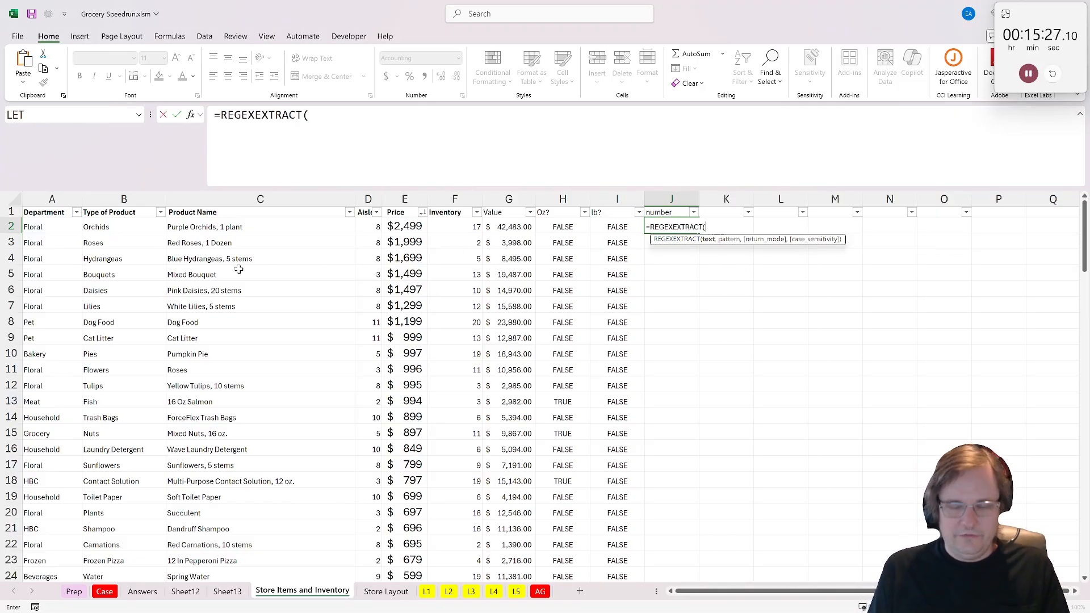
click(203, 230)
text(,"/d+(/.)
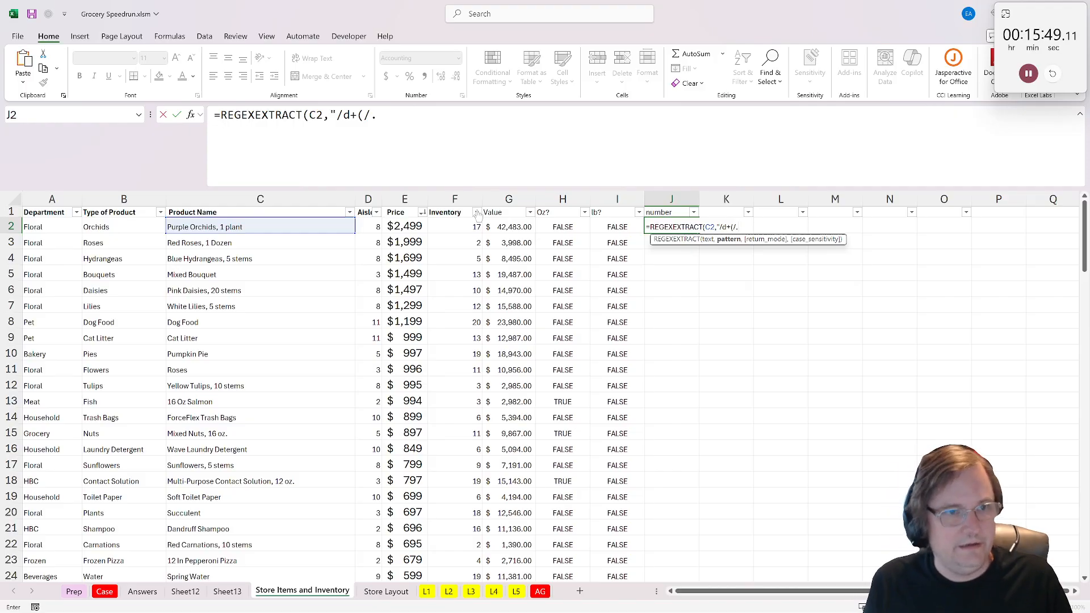
text(\)
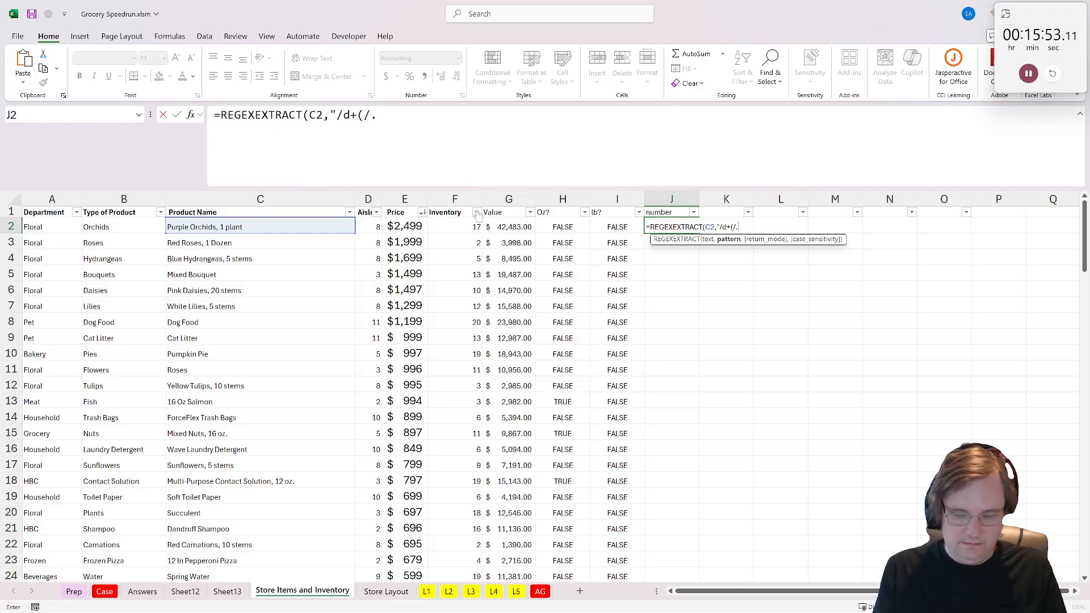
key(BackSpace)
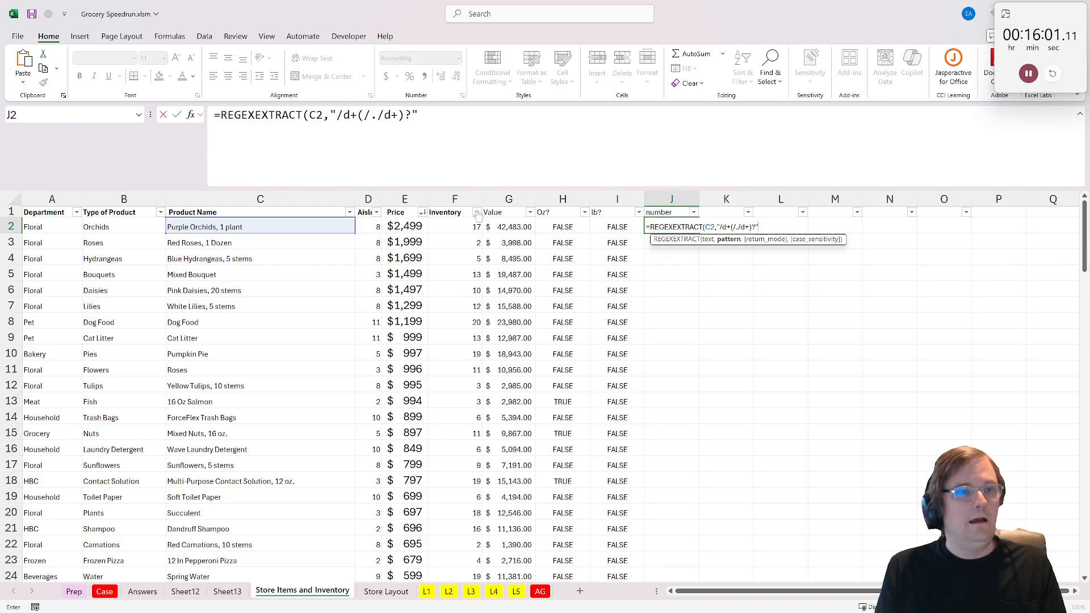
text()))
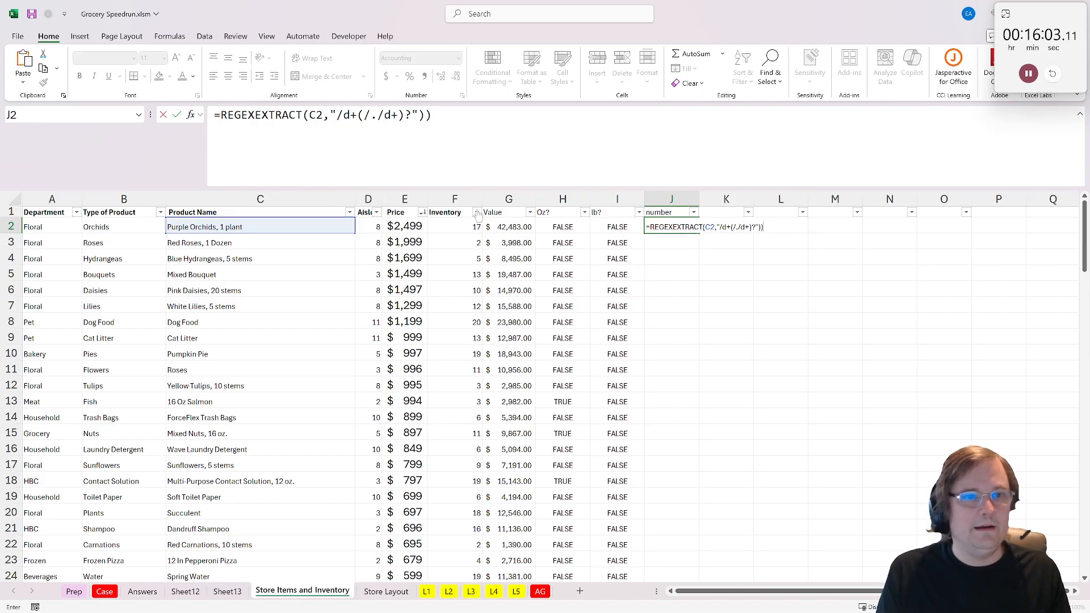
key(ctrl+Return)
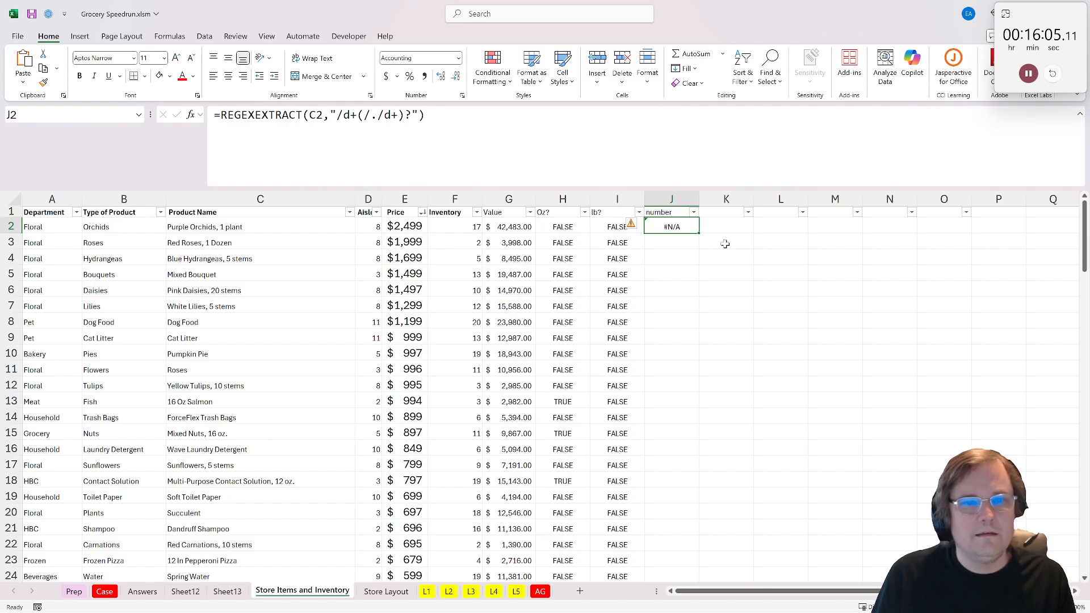
- Correct the J2 pattern to use backslashes, giving =REGEXEXTRACT(C2,"\d+(\.\d+)?")
drag(343, 115, 378, 115)
text(\\\)
key(Return)
key(Return)
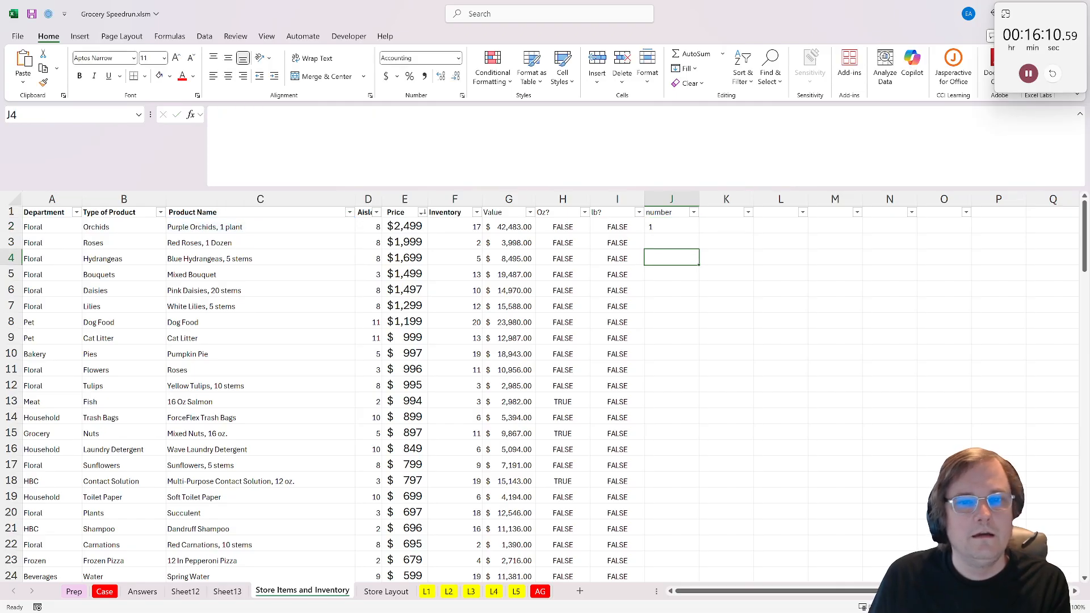
- Fill the J2 formula down the number column to row 120 and review the extracted values
click(685, 226)
double_click(700, 234)
scroll(699, 234, down, 6)
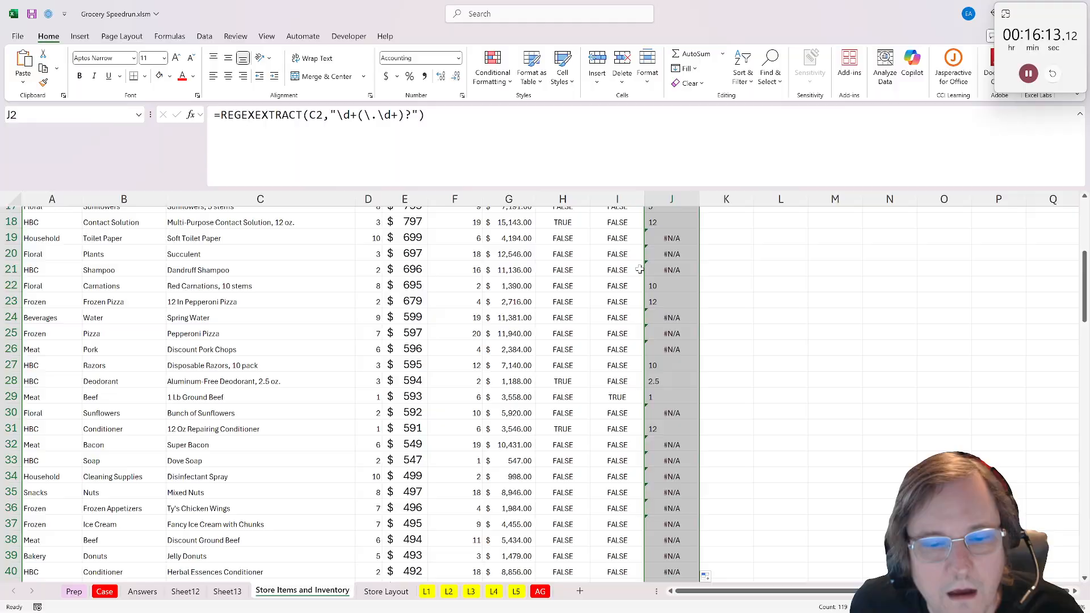
scroll(681, 256, up, 6)
scroll(633, 339, down, 20)
scroll(634, 339, down, 4)
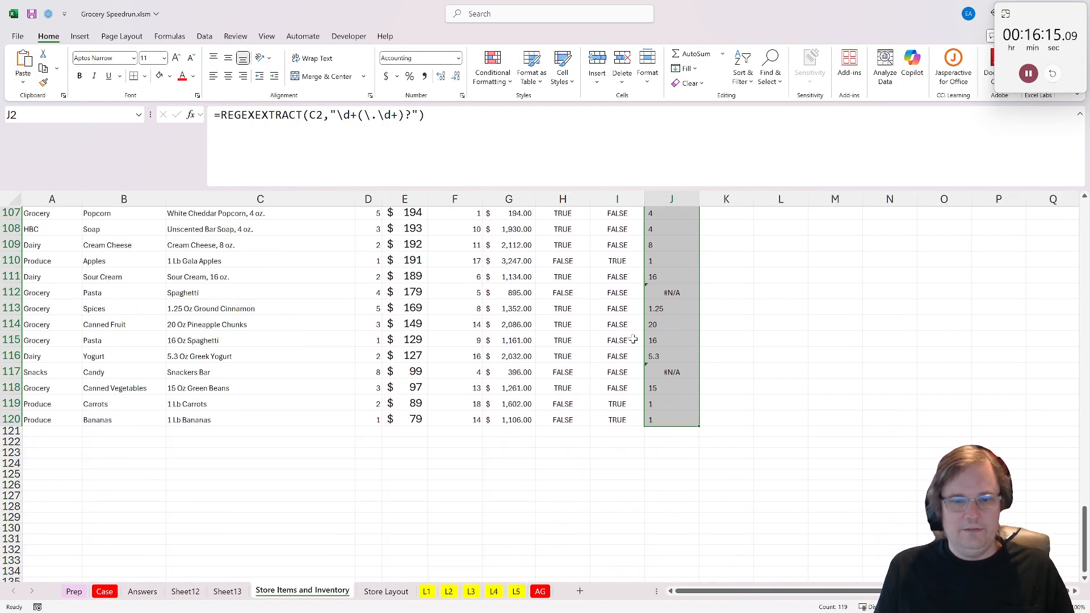
scroll(647, 346, up, 20)
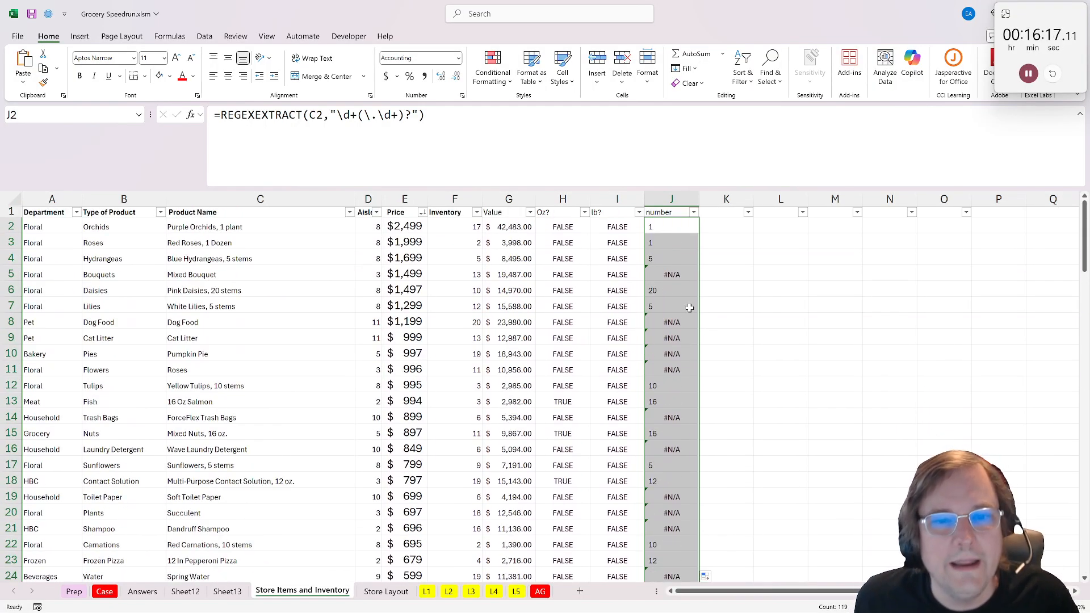
- Label K1 as Oz and begin the K2 formula with =if(H2,J2*1, to return the ounce quantity as a number
click(724, 214)
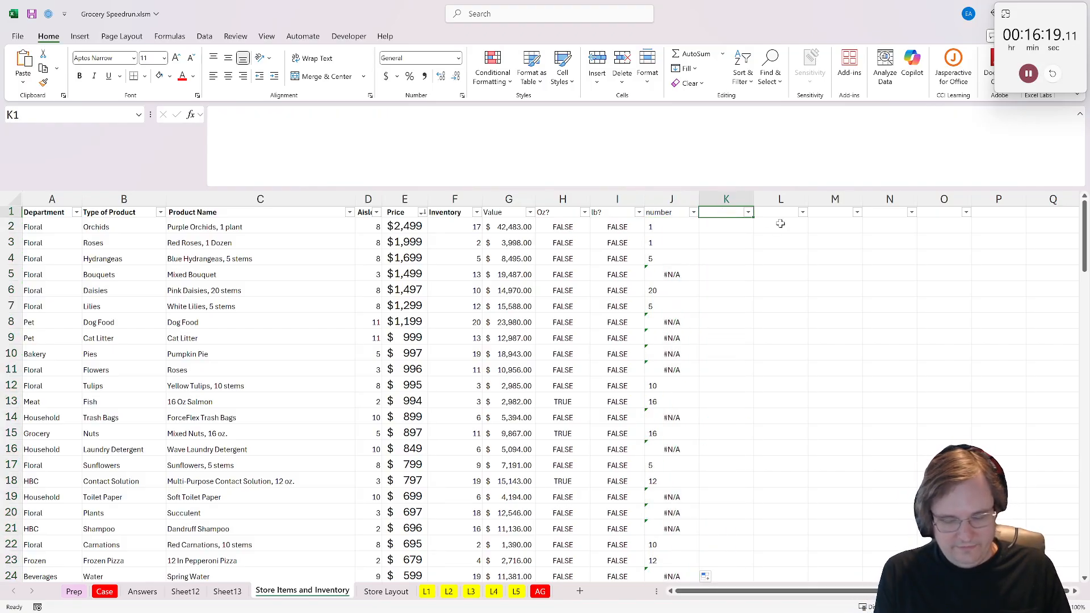
text(Oz)
key(Return)
text(=if)
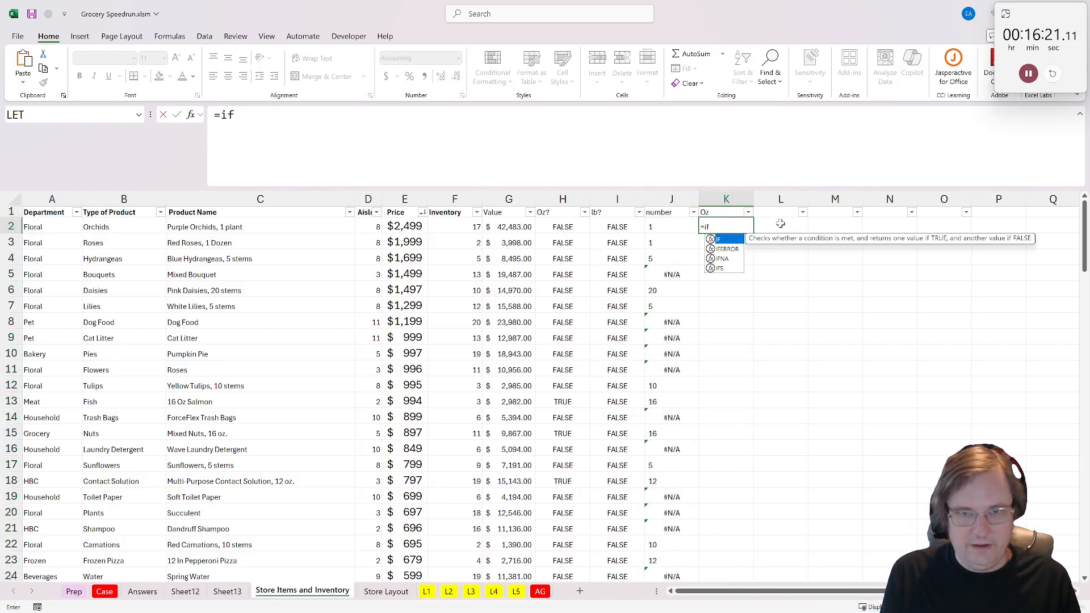
text(()
click(551, 226)
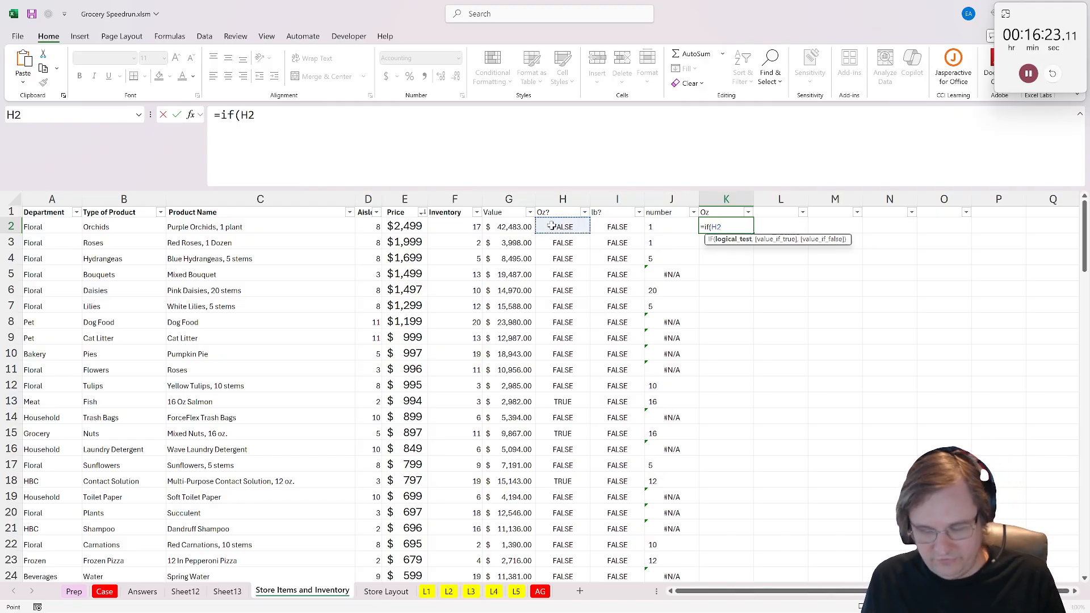
text(,)
click(667, 225)
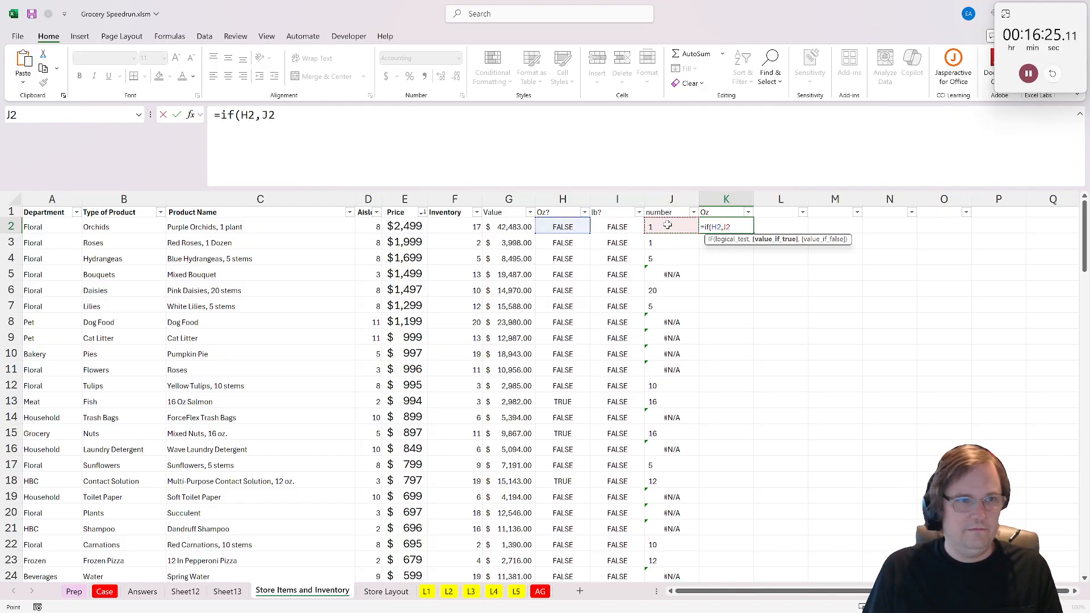
text(*1,)
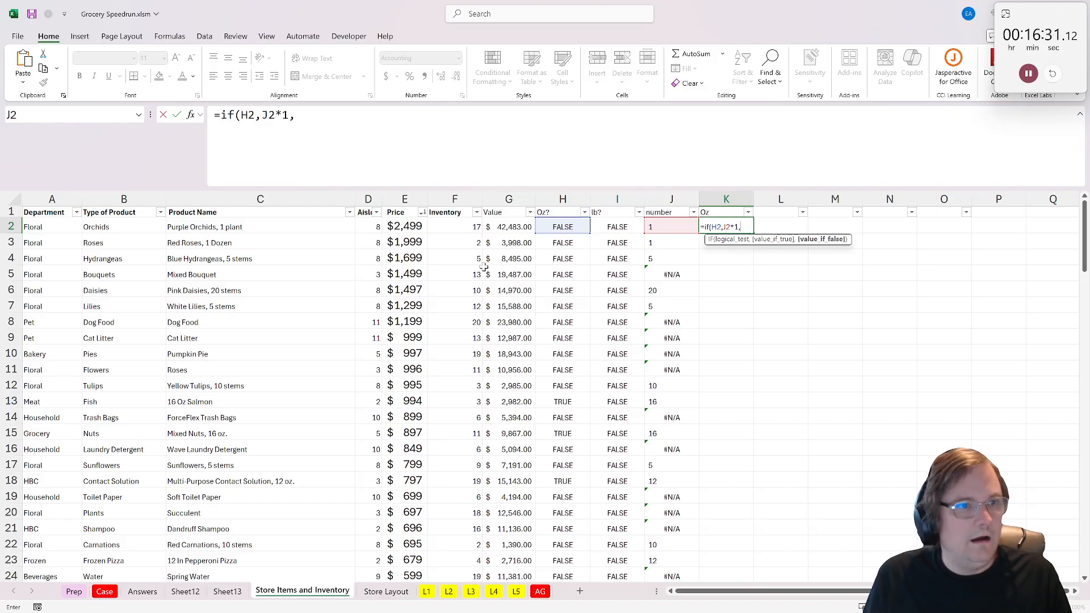
- Convert the K2 formula to IFS and add the pound test I2 with J2 as its result
click(240, 115)
key(Left)
text(s)
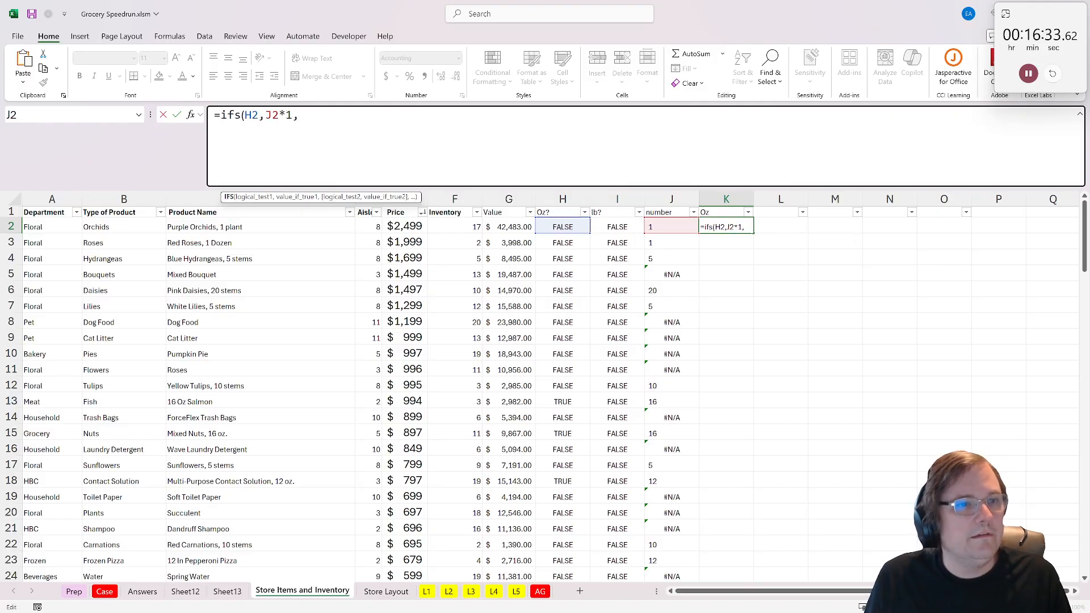
click(618, 224)
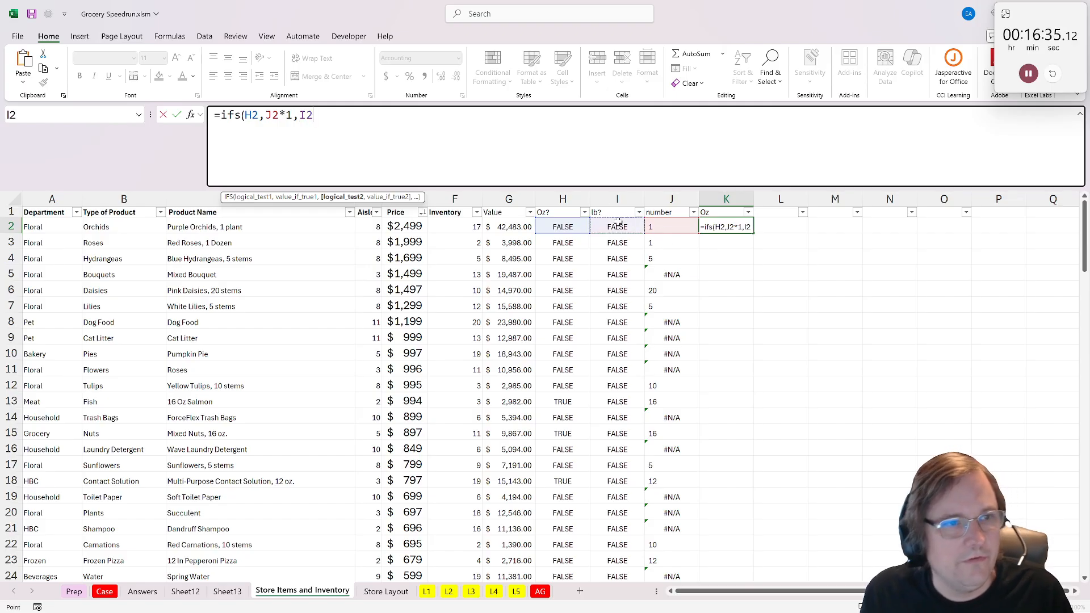
text(,)
click(672, 226)
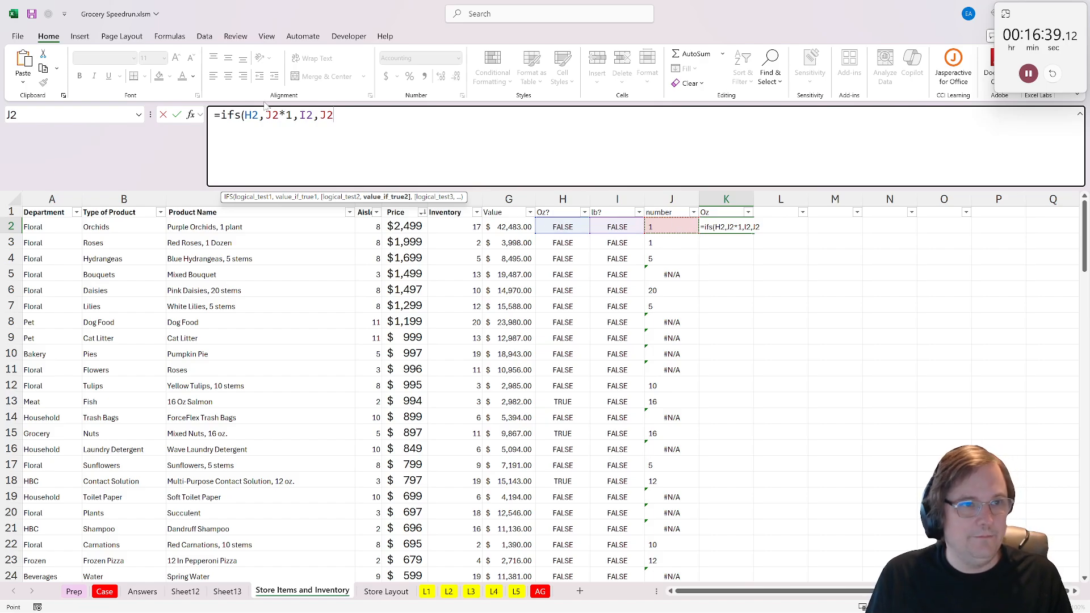
- Complete K2 with inventory and pound conversion as =IFS(H2,J2*1*F2,I2,J2*16*F2,1,0) and fill it down the Oz column
click(293, 116)
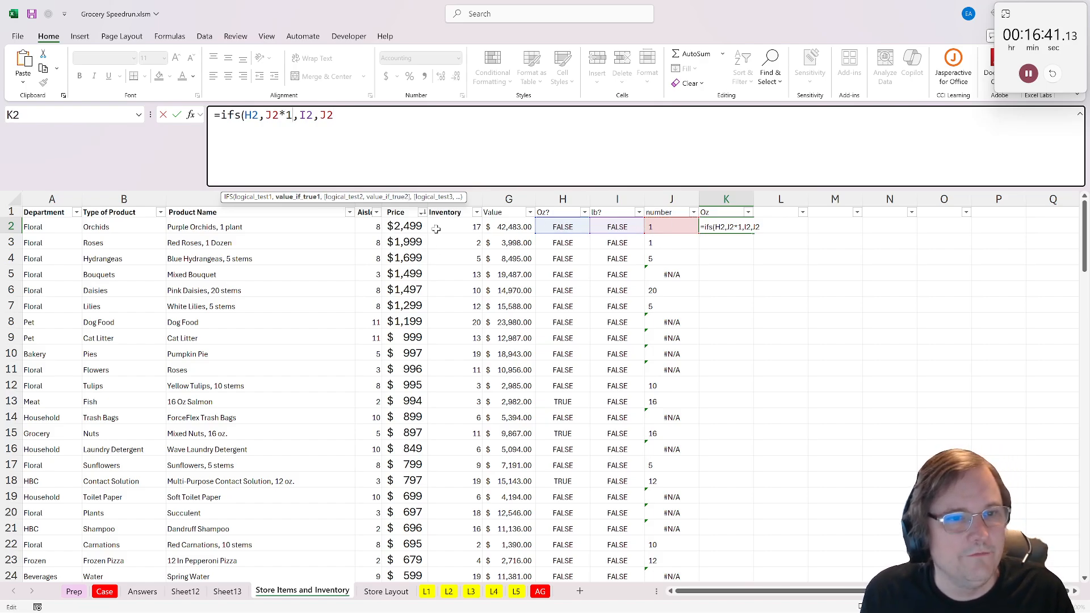
text(*)
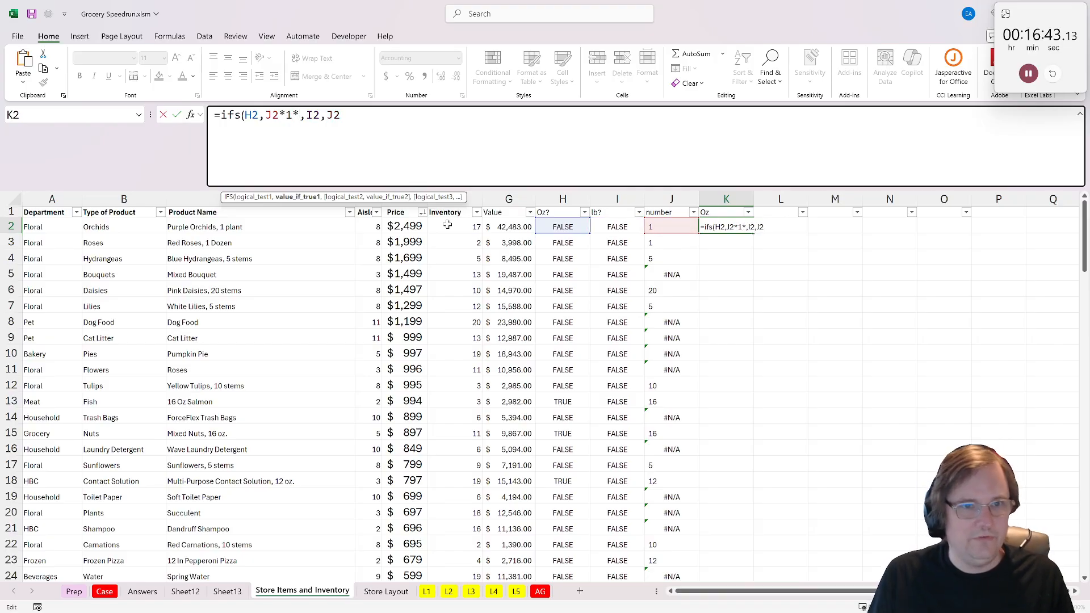
click(457, 226)
click(359, 116)
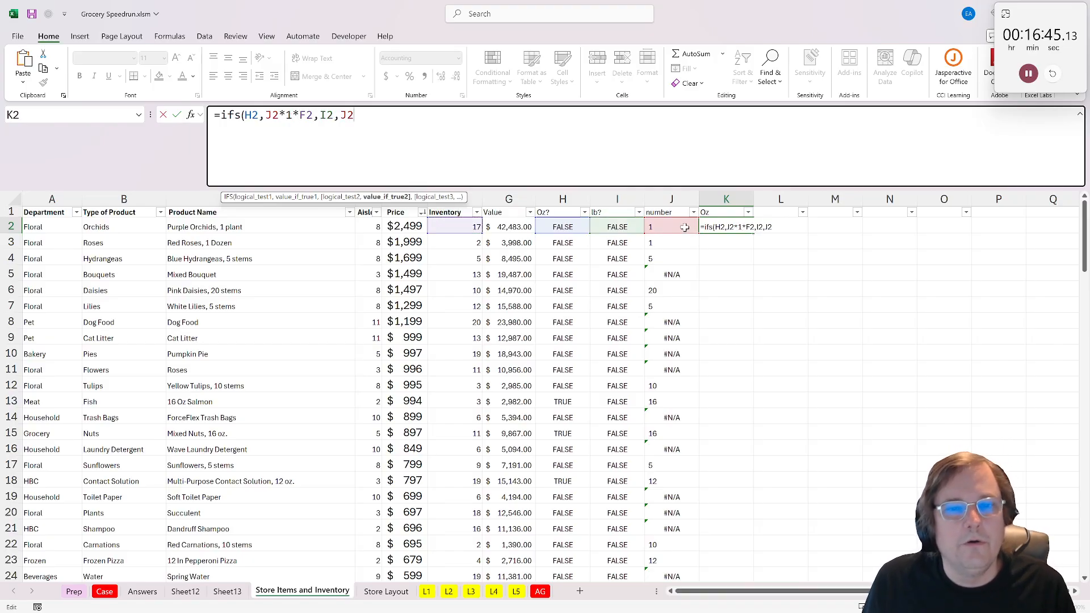
text(*)
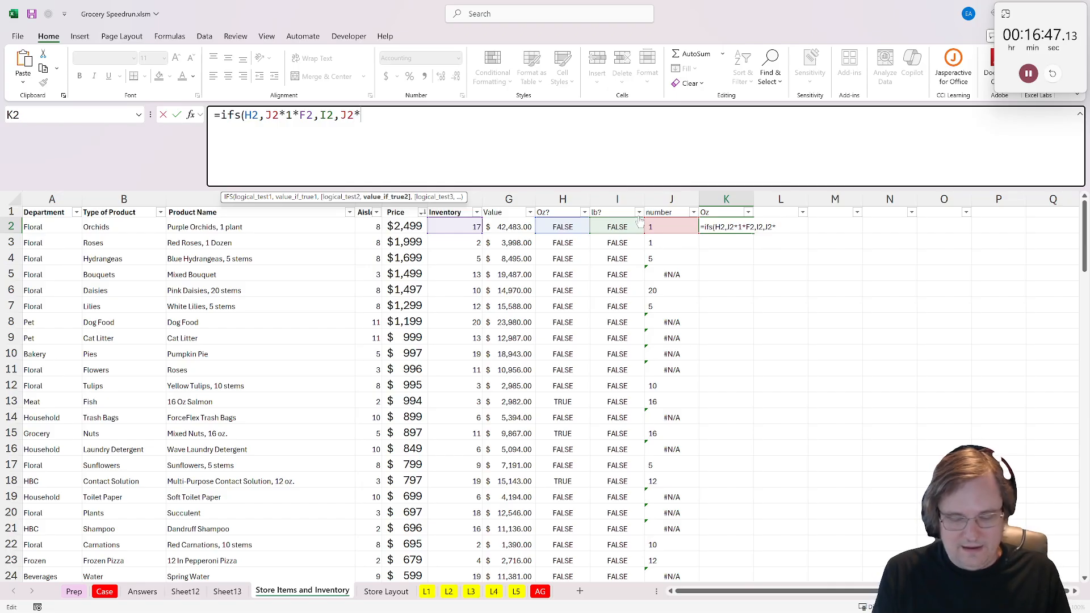
text(16*)
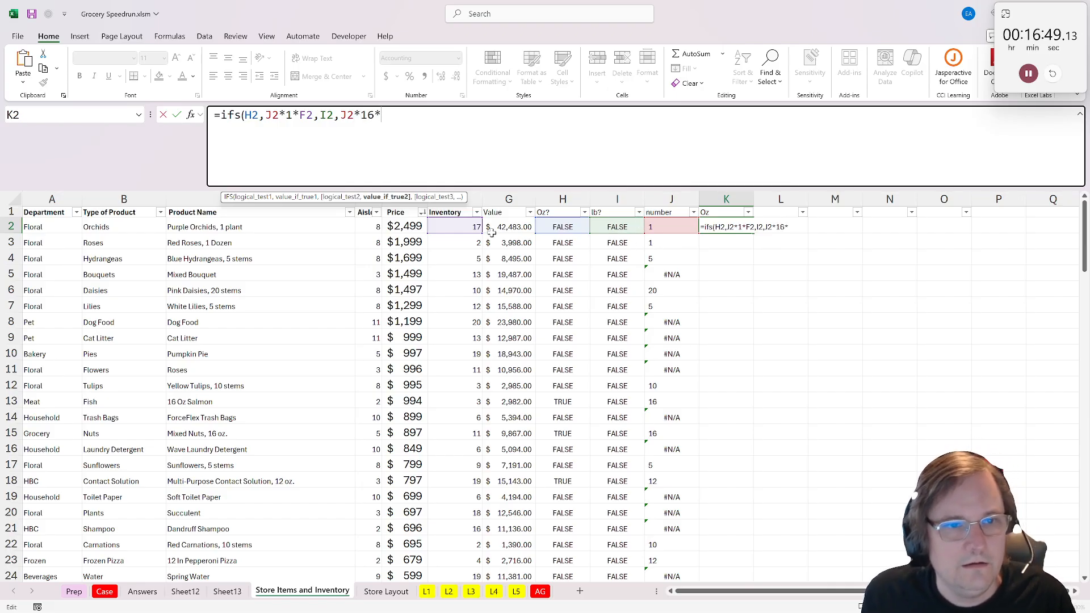
click(468, 226)
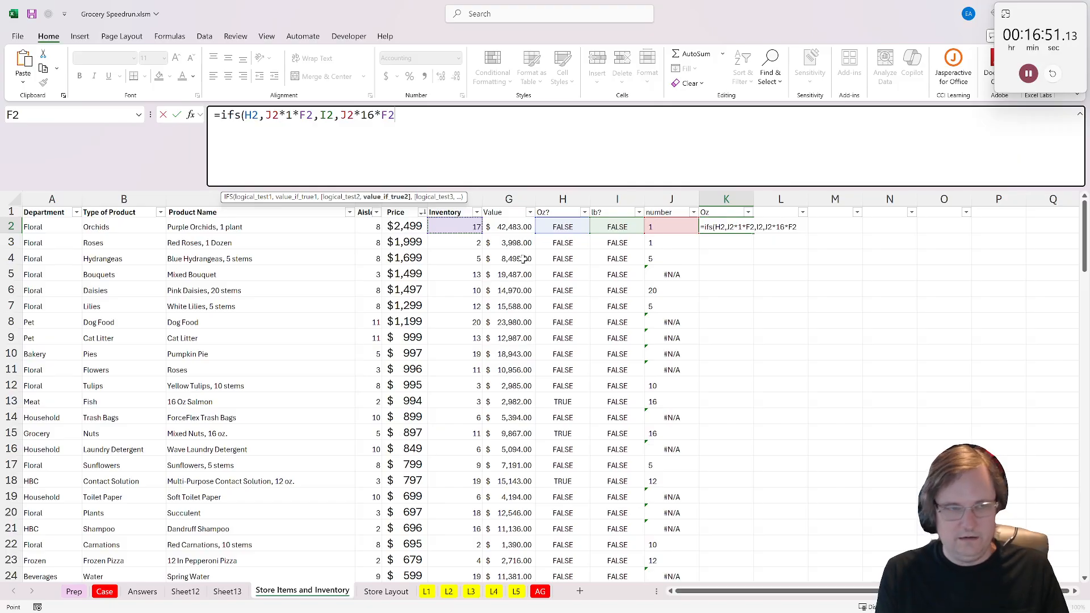
text(,1,0))
key(ctrl+Return)
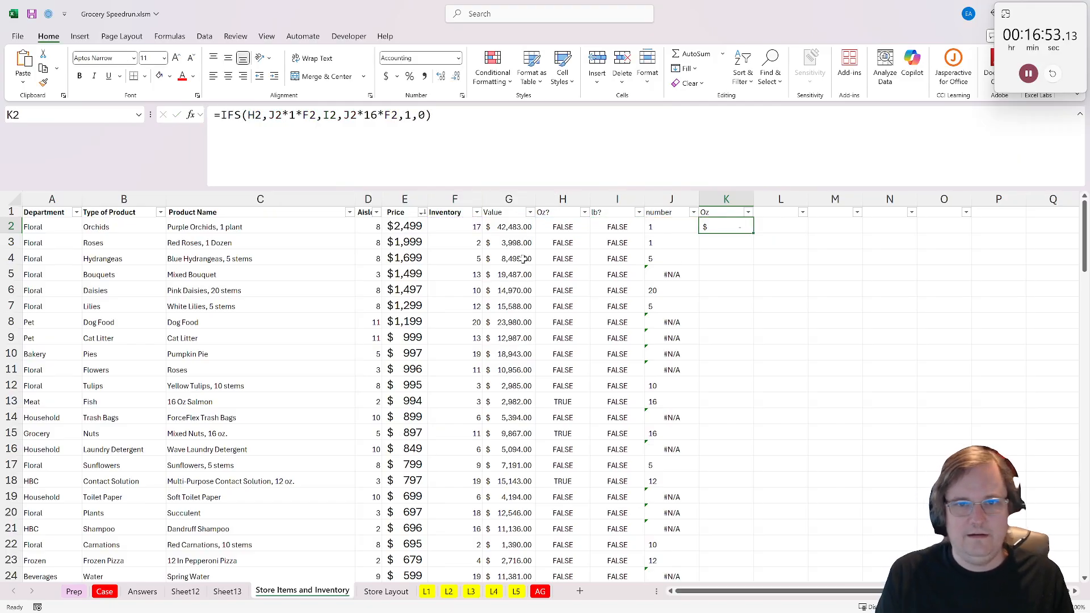
double_click(755, 232)
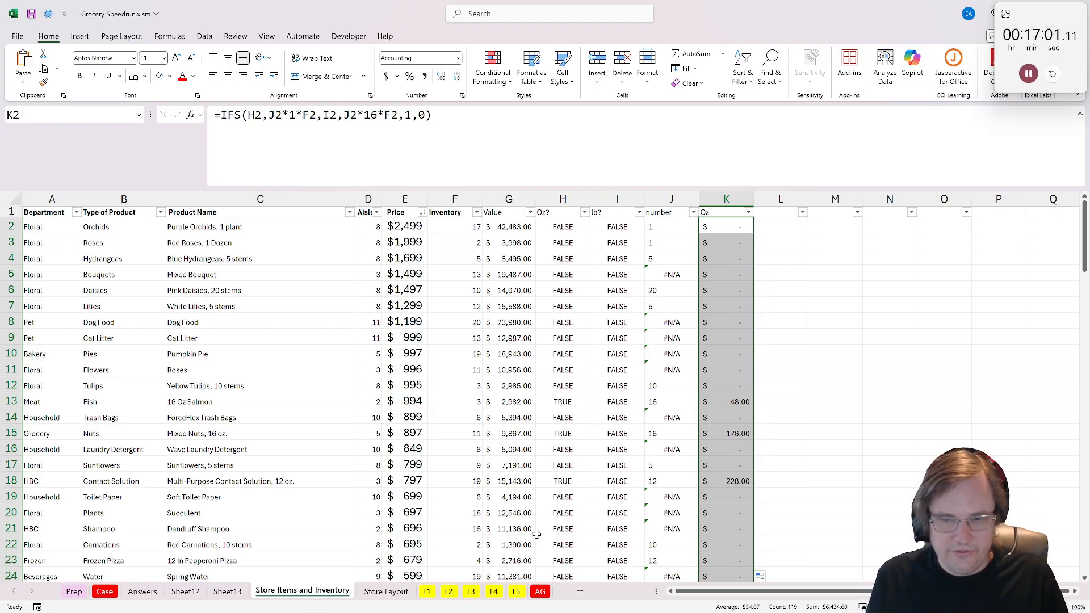
- Begin the Bonus 2 answer in E22 of the Case sheet with a rounded sum, =round(sum(
click(105, 592)
click(237, 424)
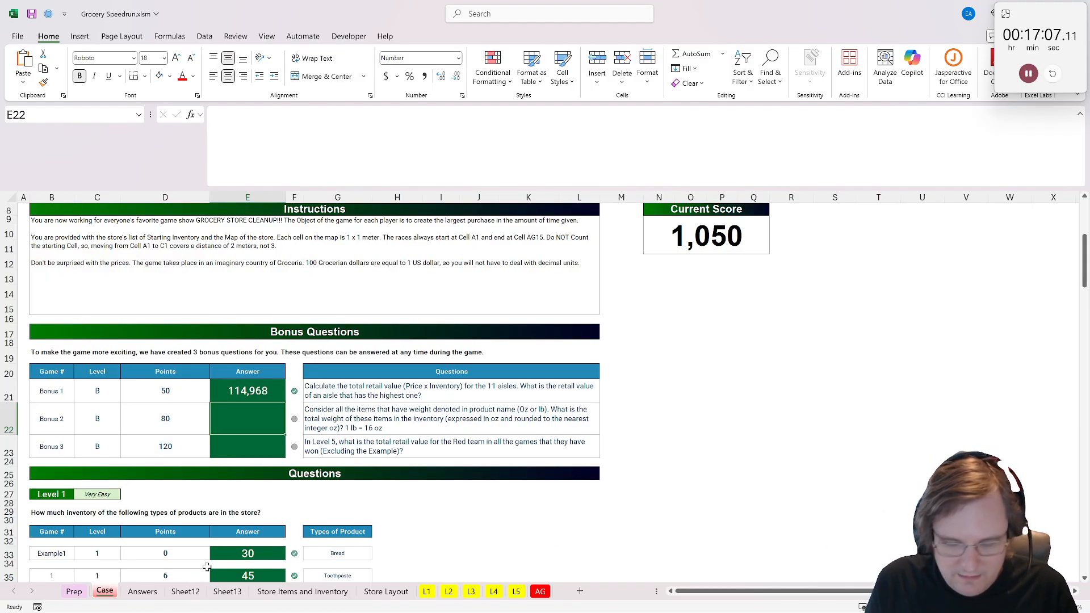
text(=sum()
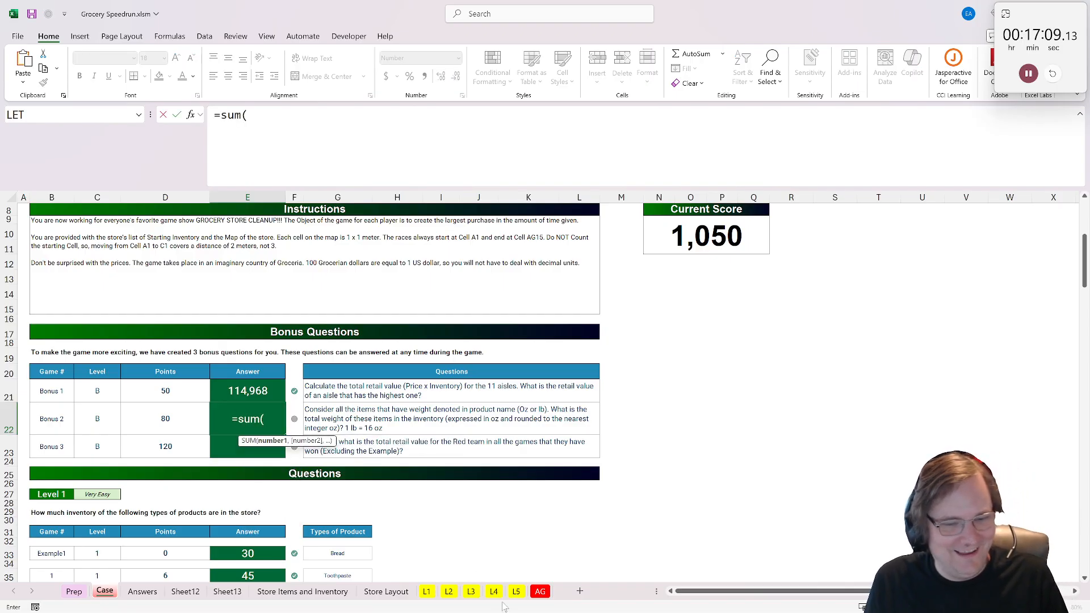
key(BackSpace)
key(BackSpace)
key(BackSpace)
key(BackSpace)
text(rpoui)
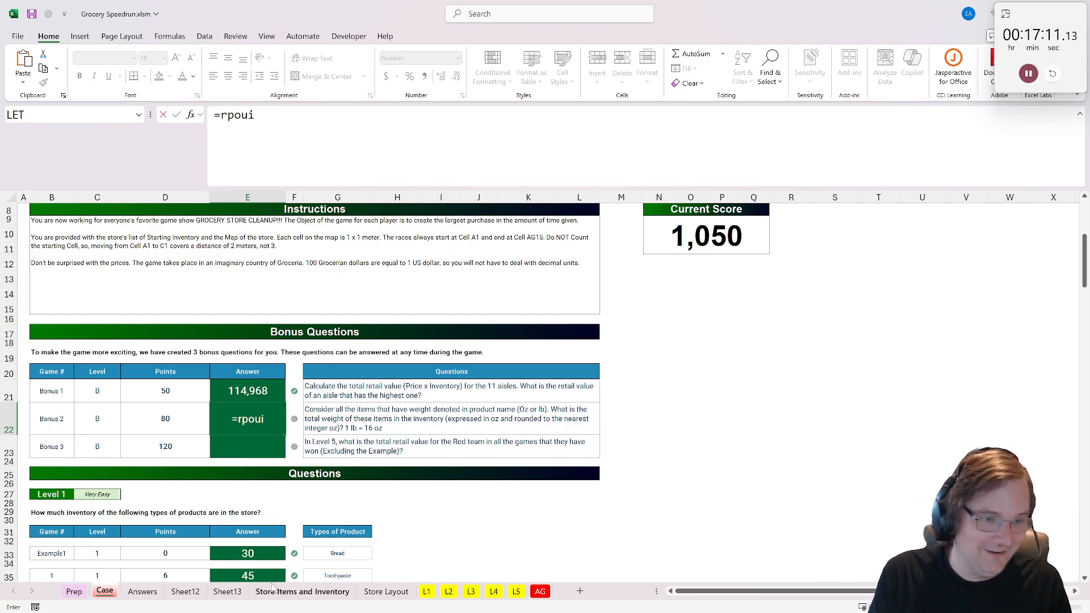
key(BackSpace)
key(BackSpace)
key(BackSpace)
key(BackSpace)
text(ound(sum()
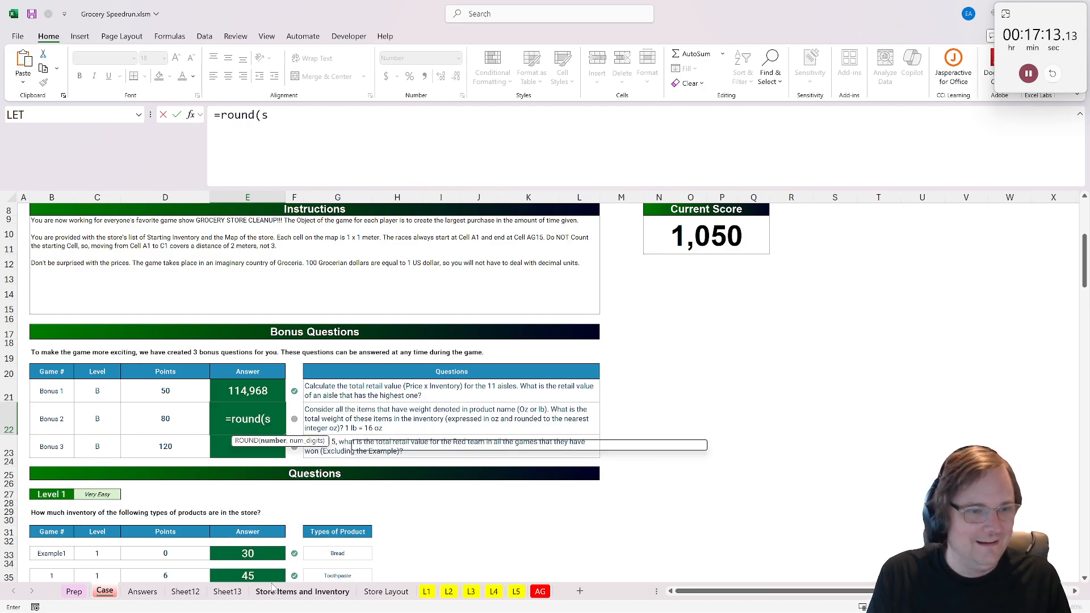
- Complete the Bonus 2 formula as =ROUND(SUM('Store Items and Inventory'!K:K),0), accepting the parenthesis correction
click(302, 594)
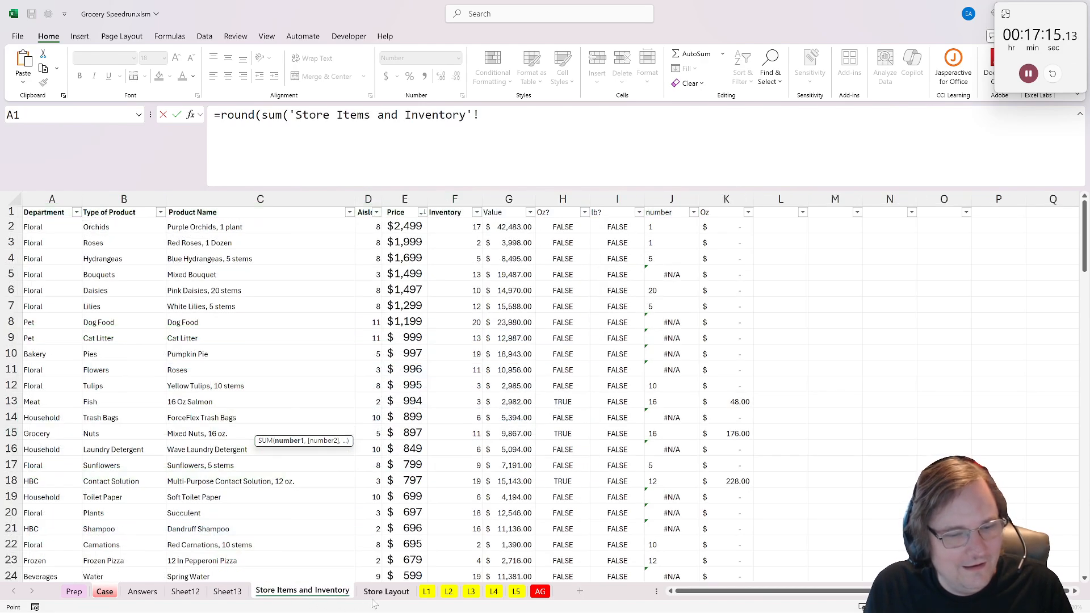
click(726, 196)
text(),)
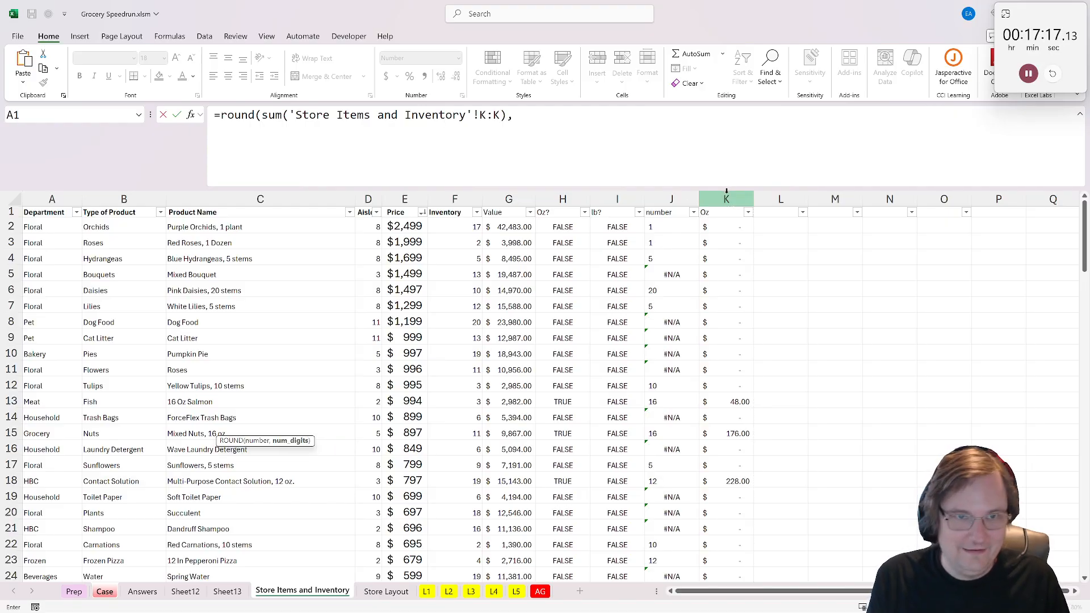
text(0))
text())
key(Return)
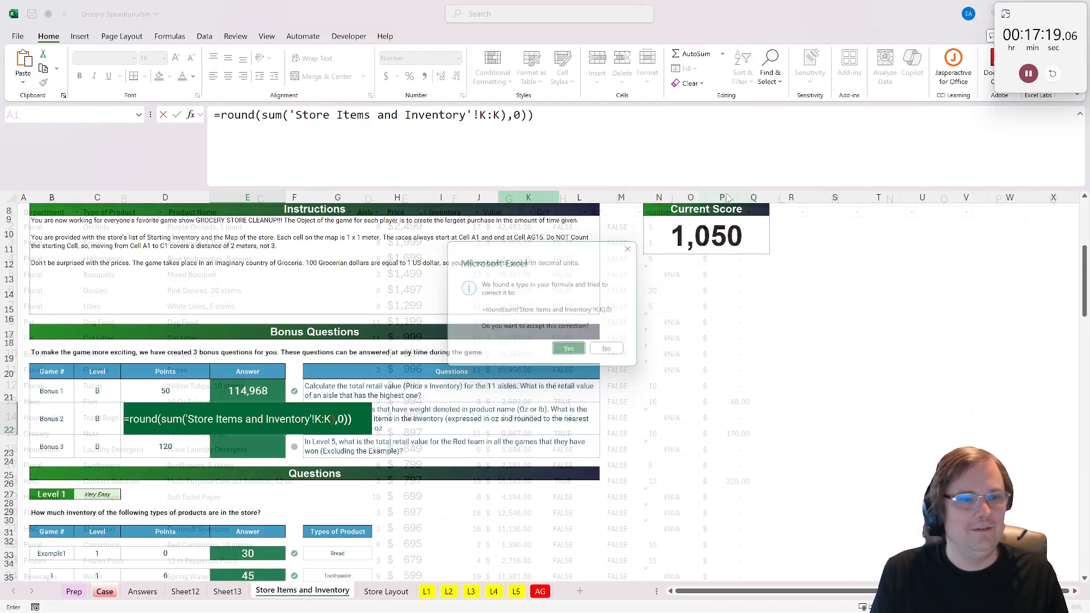
click(572, 352)
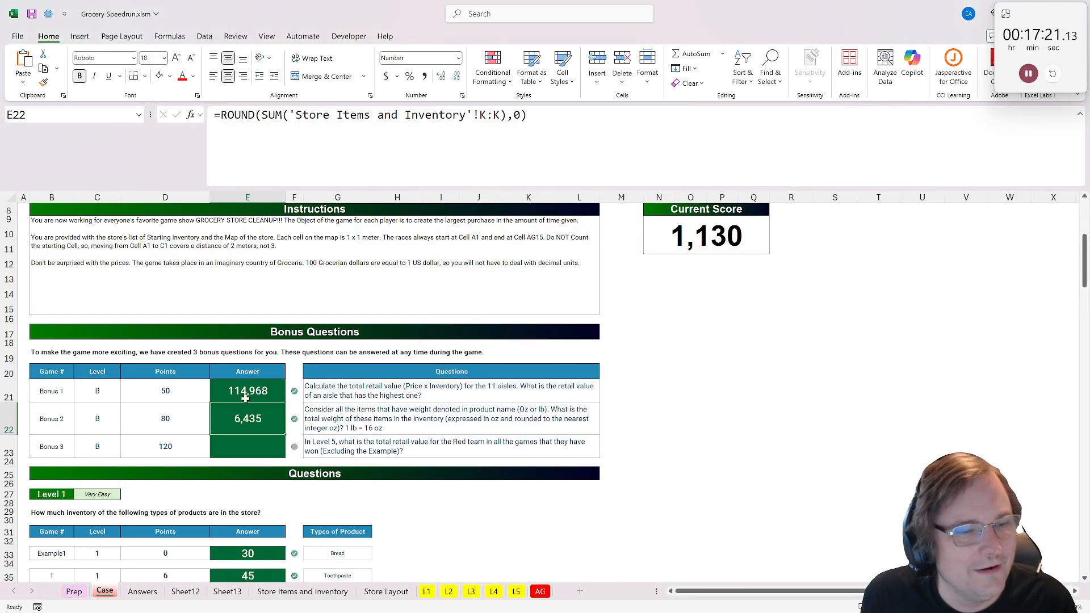
- For Bonus 3, enter =IF(MAX(H15:J15)=H15,H15,0) in G16 of the L5 sheet to return Red's value only when Red wins
click(249, 438)
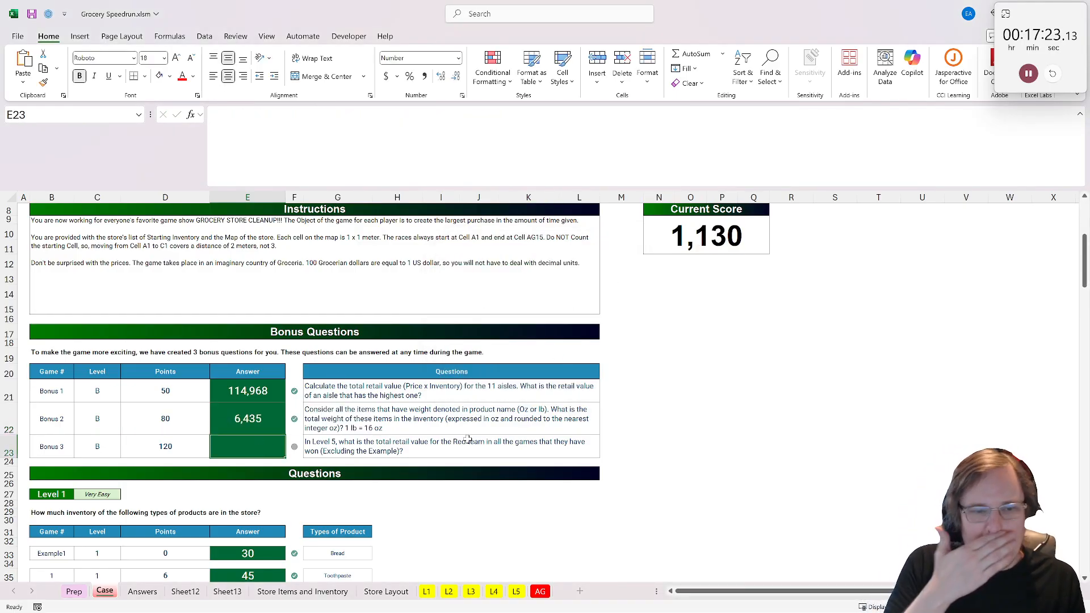
click(518, 592)
scroll(183, 380, up, 3)
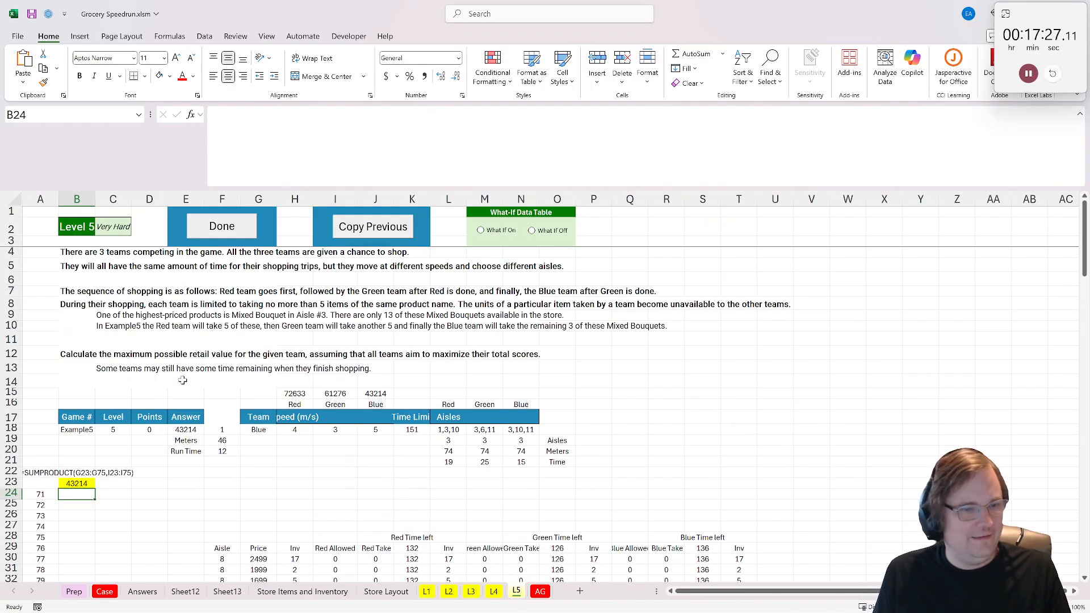
scroll(182, 382, down, 2)
click(258, 338)
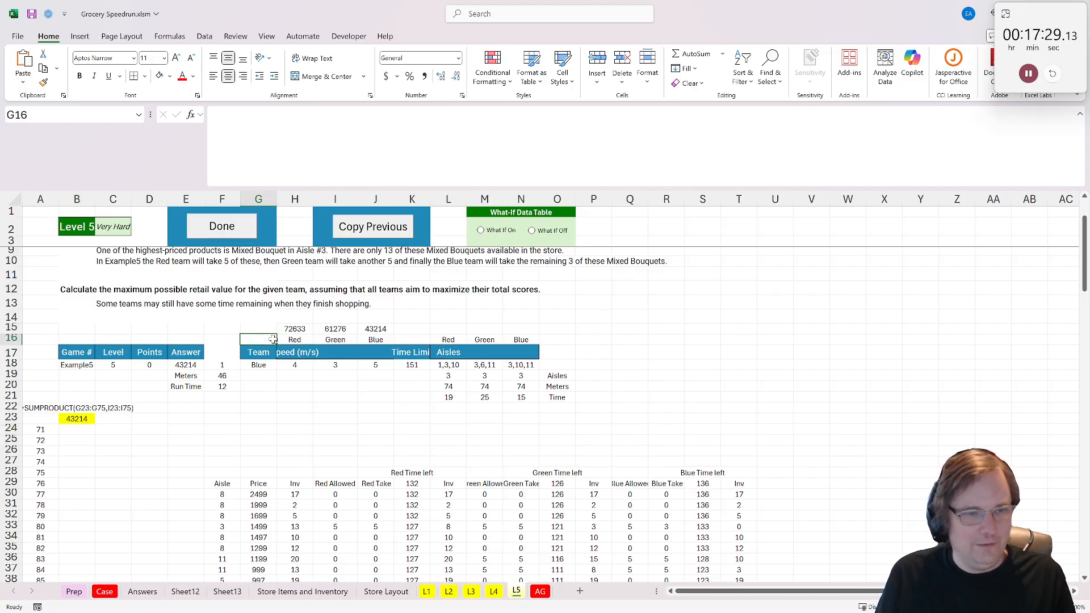
text(=if()
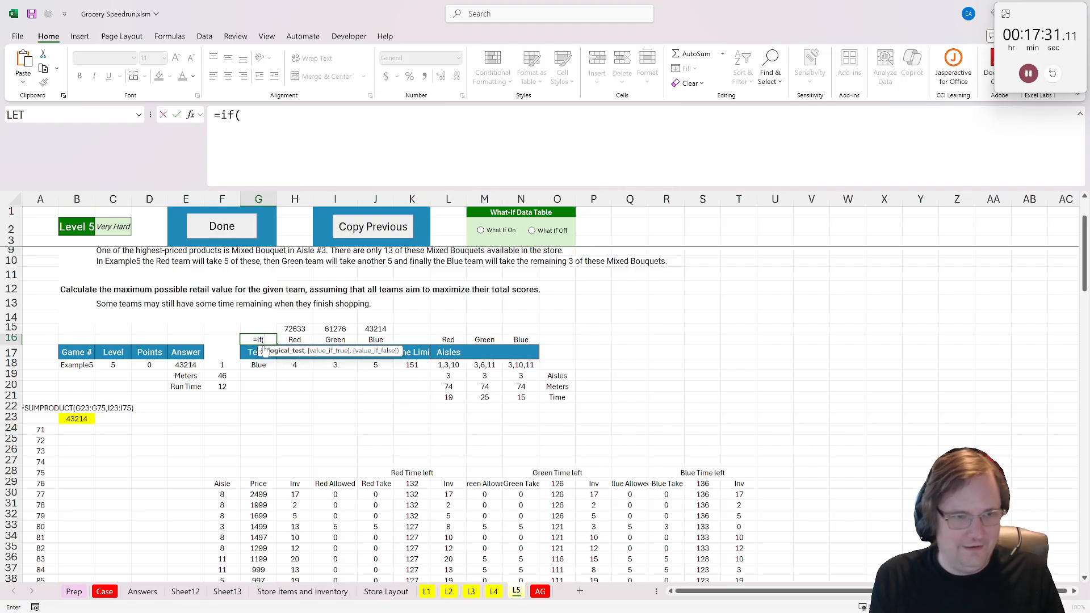
text(max()
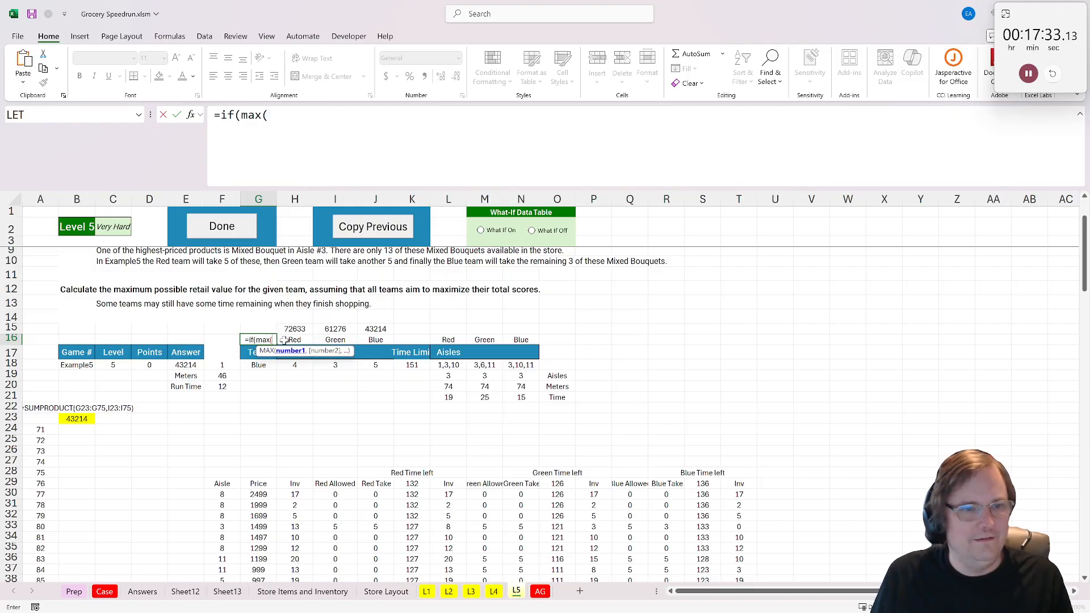
drag(289, 330, 360, 331)
text()=)
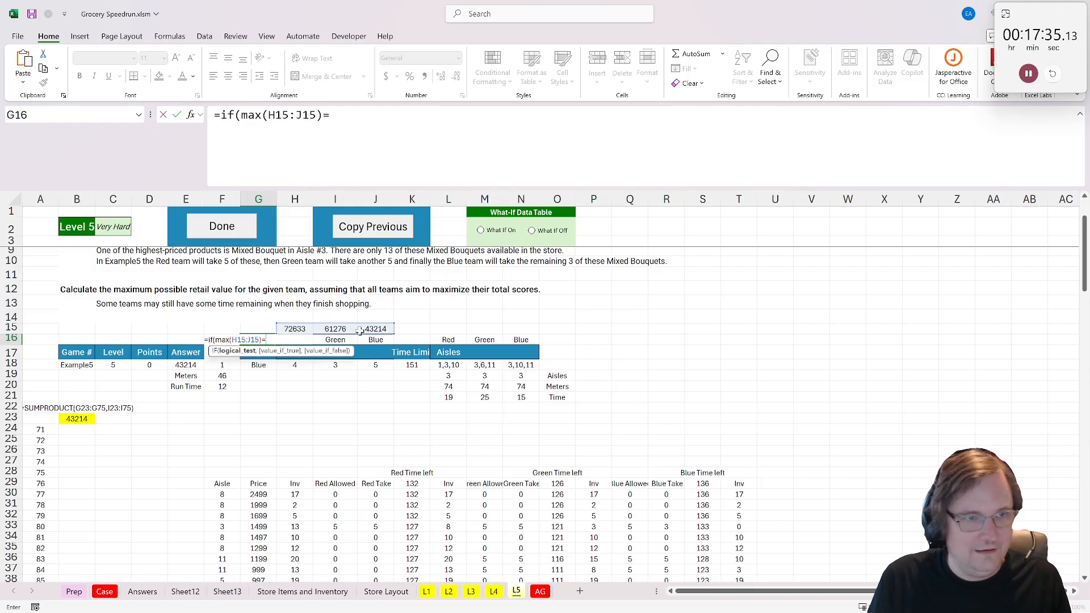
click(287, 329)
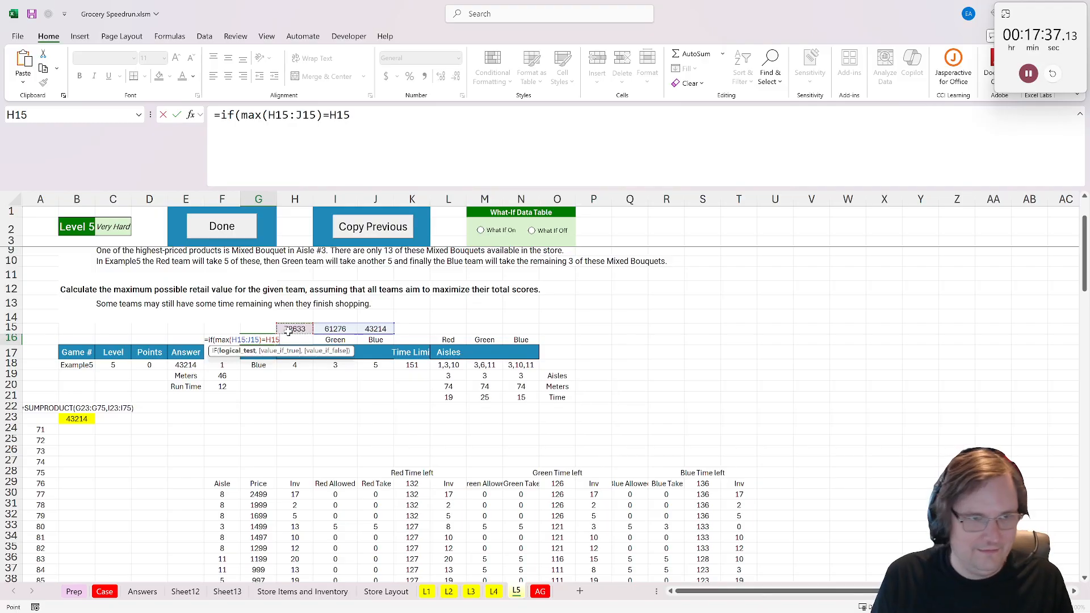
text(,)
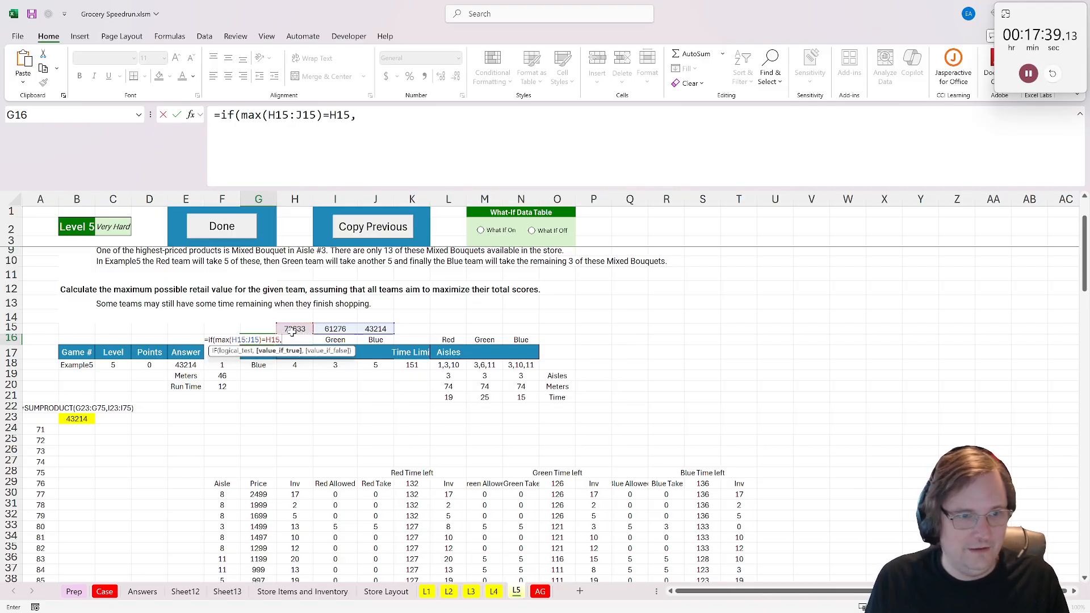
click(289, 330)
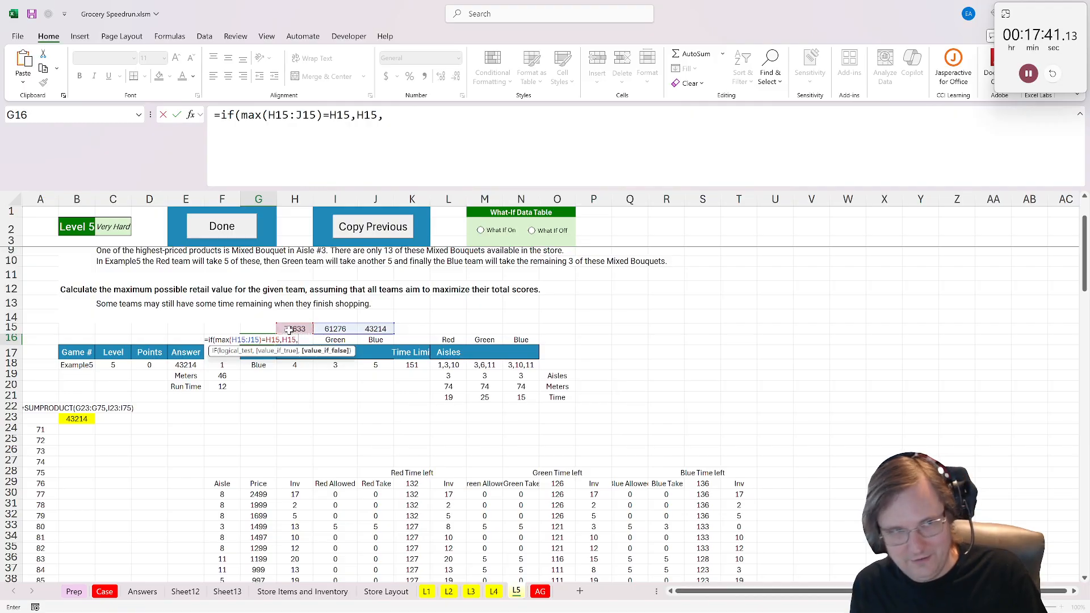
text(,0))
key(ctrl+Return)
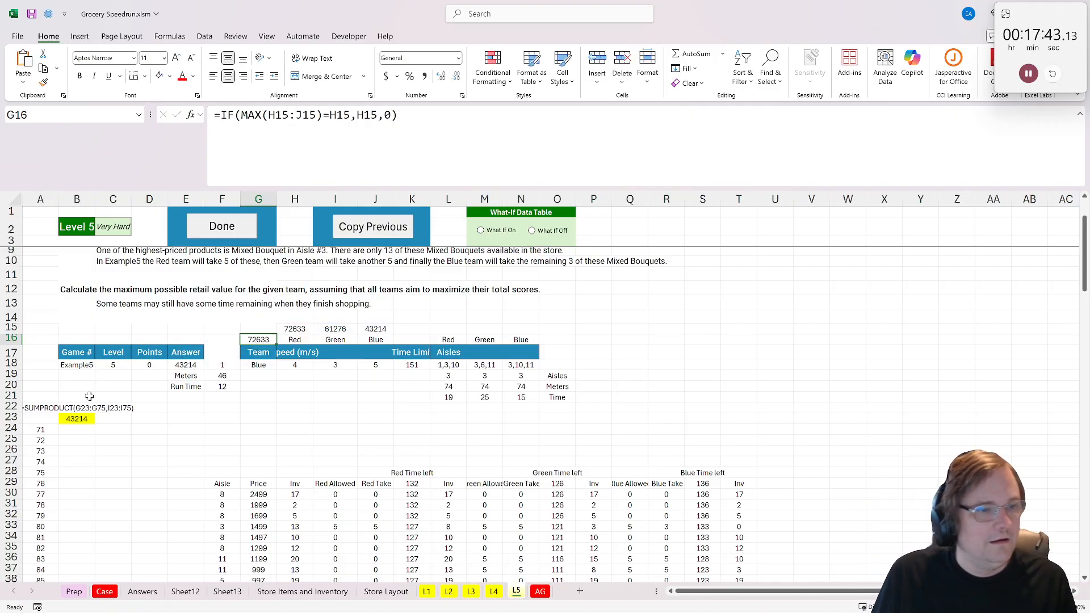
- Point the yellow result cell B23 at the Red team's winning value with =G16
click(85, 420)
text(=)
click(259, 340)
key(Return)
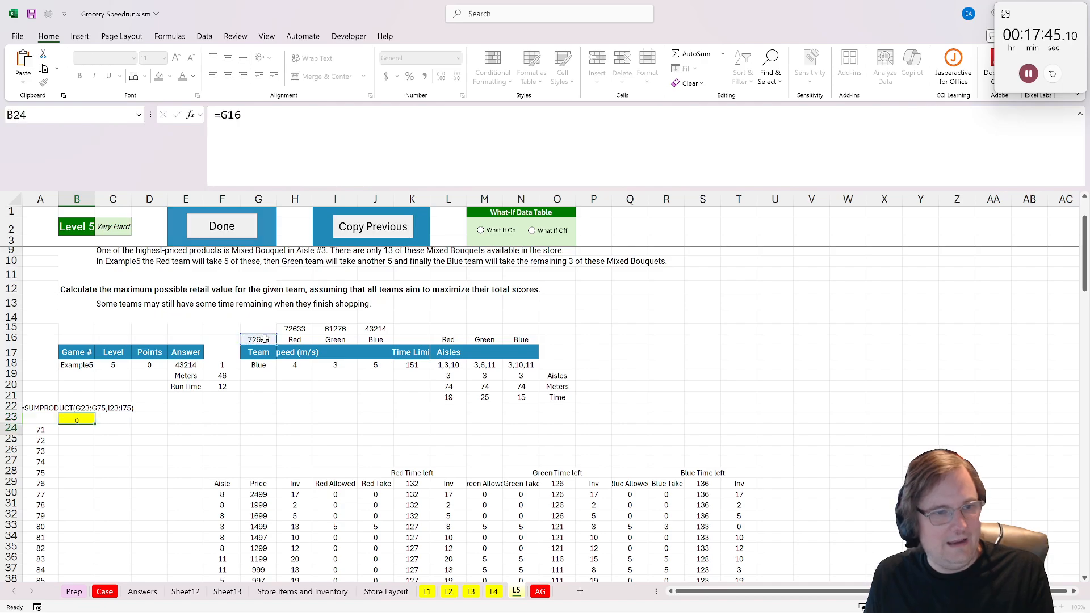
- Turn on the What-If data table in the L5 sheet to calculate Red's winning values for games 71 to 100
click(481, 230)
scroll(108, 493, down, 9)
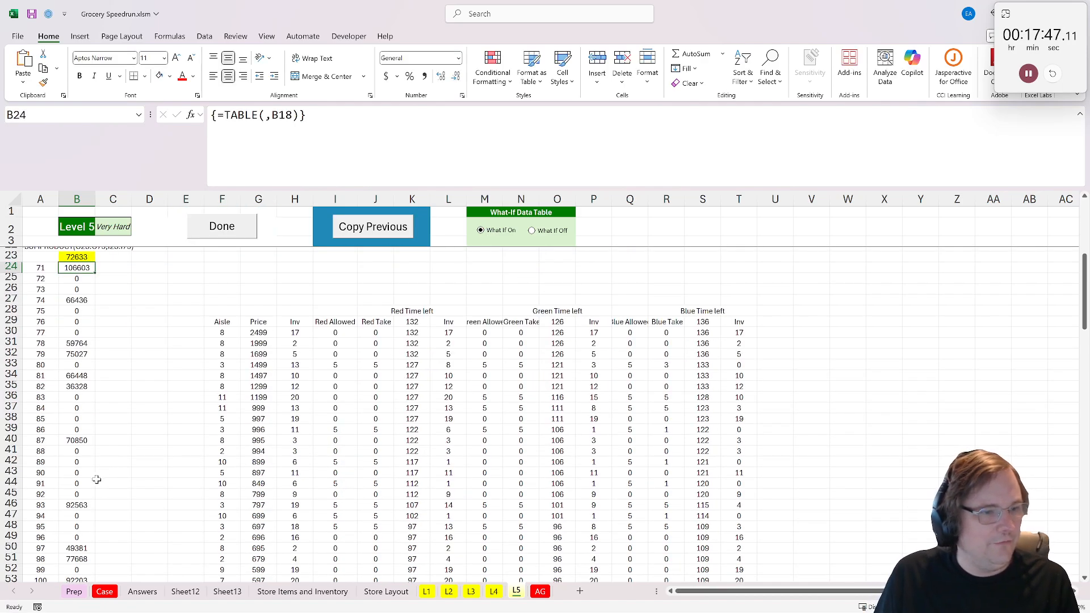
- Answer Bonus 3 in E23 of the Case sheet with =SUM('L5'!B24:B53) and pause the stopwatch
click(101, 589)
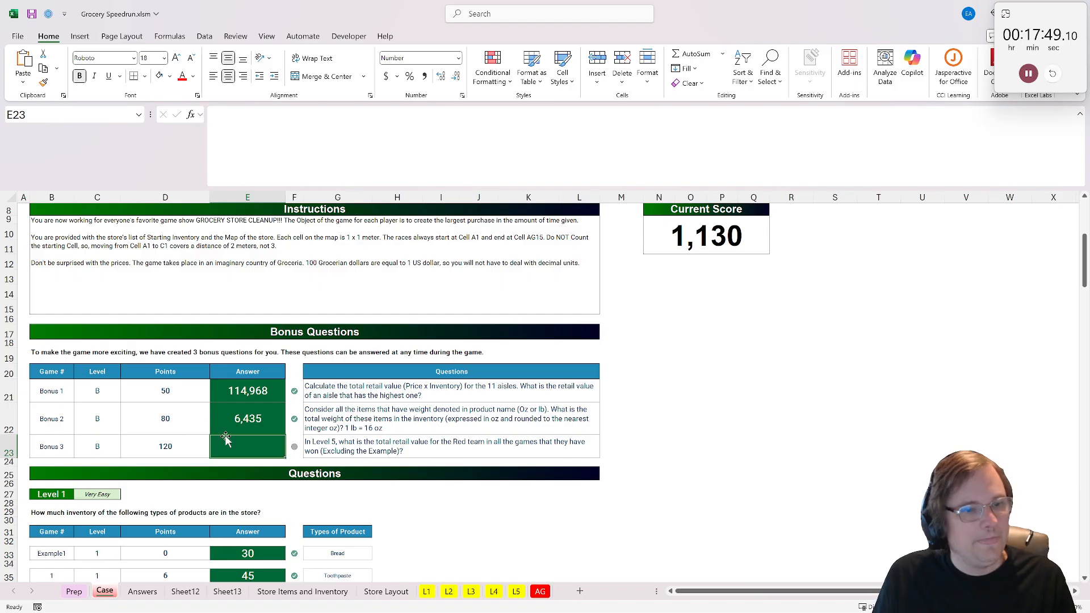
text(=sum()
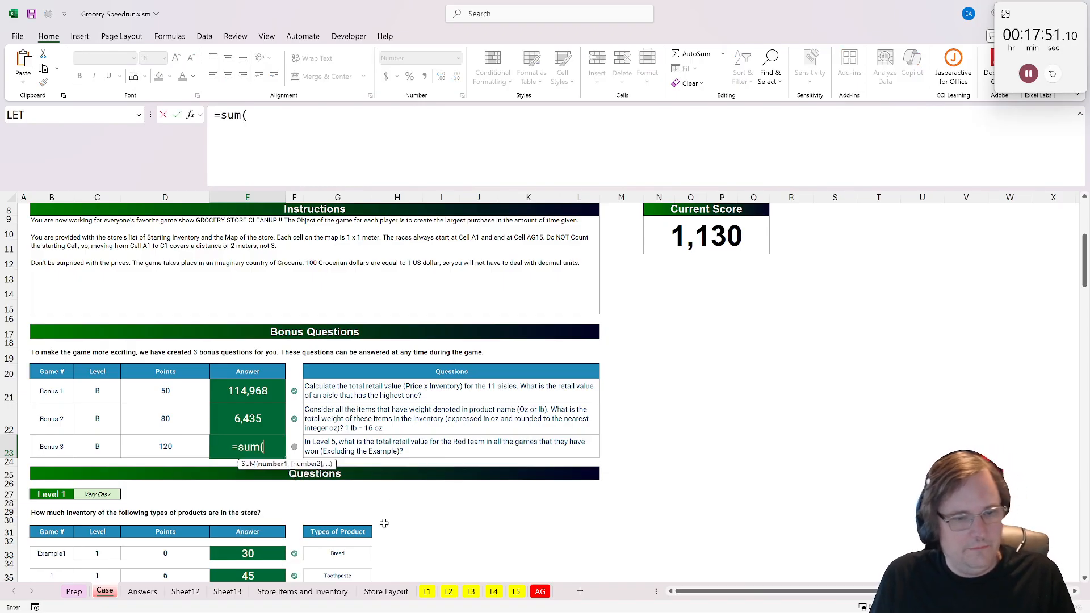
click(517, 591)
scroll(141, 360, up, 1)
scroll(341, 397, right, 3)
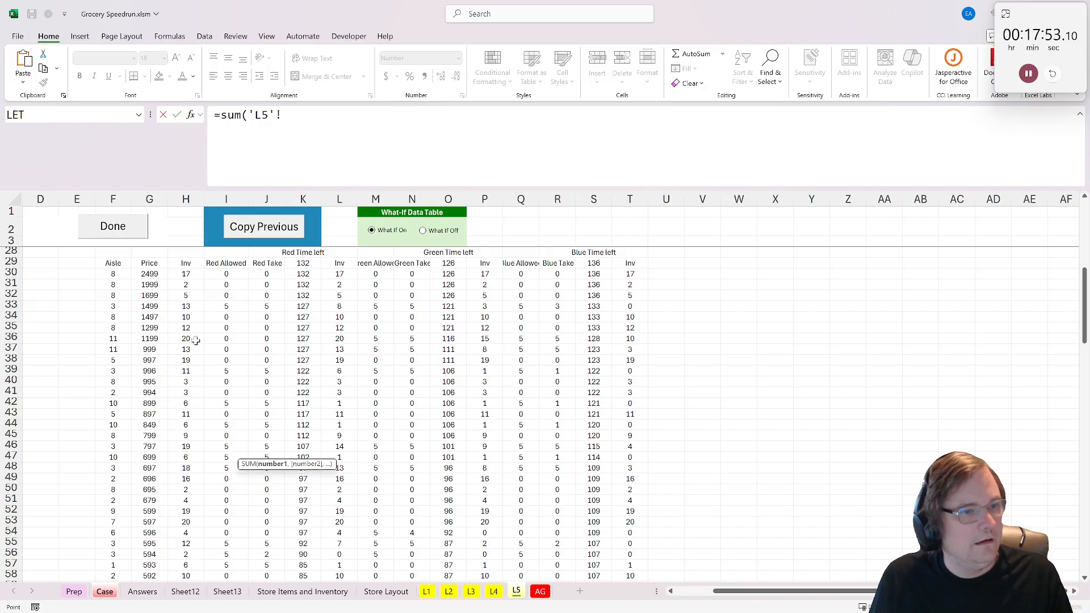
scroll(97, 370, up, 5)
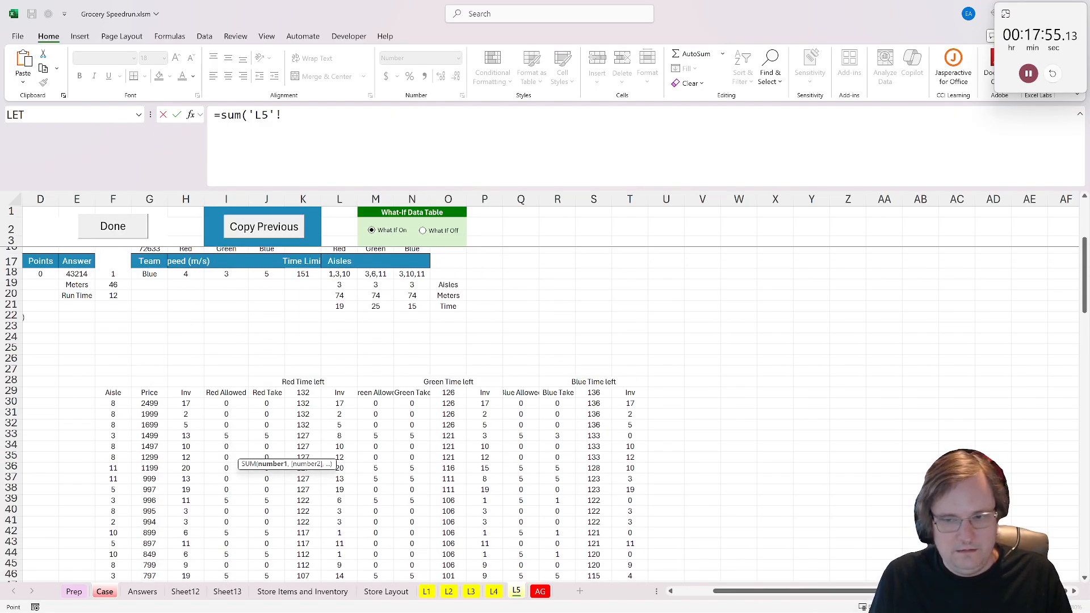
scroll(53, 357, left, 3)
click(84, 338)
scroll(115, 454, down, 6)
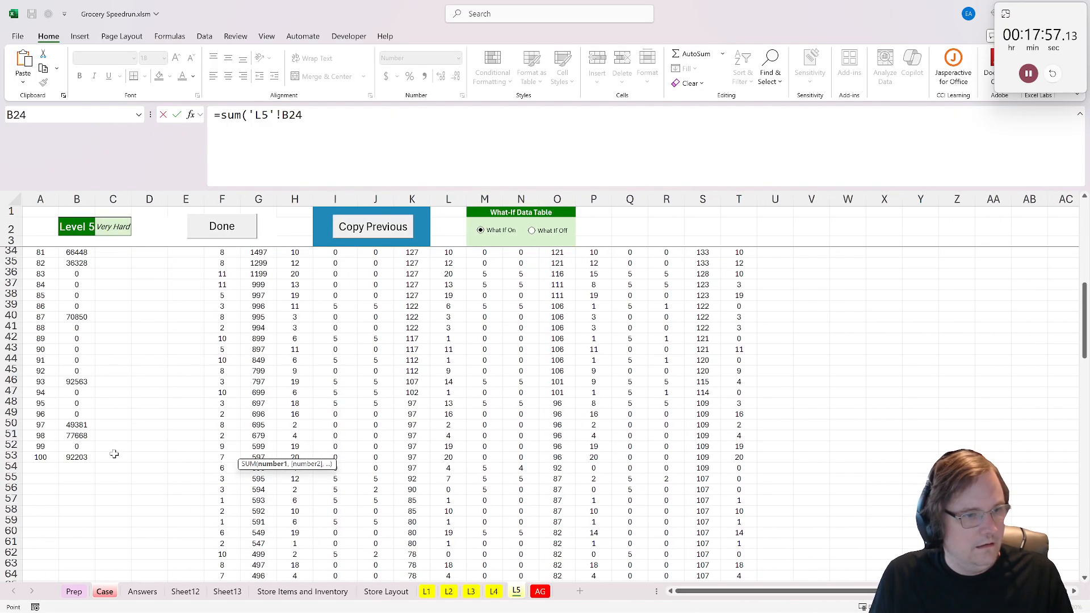
shift+click(80, 454)
key(Return)
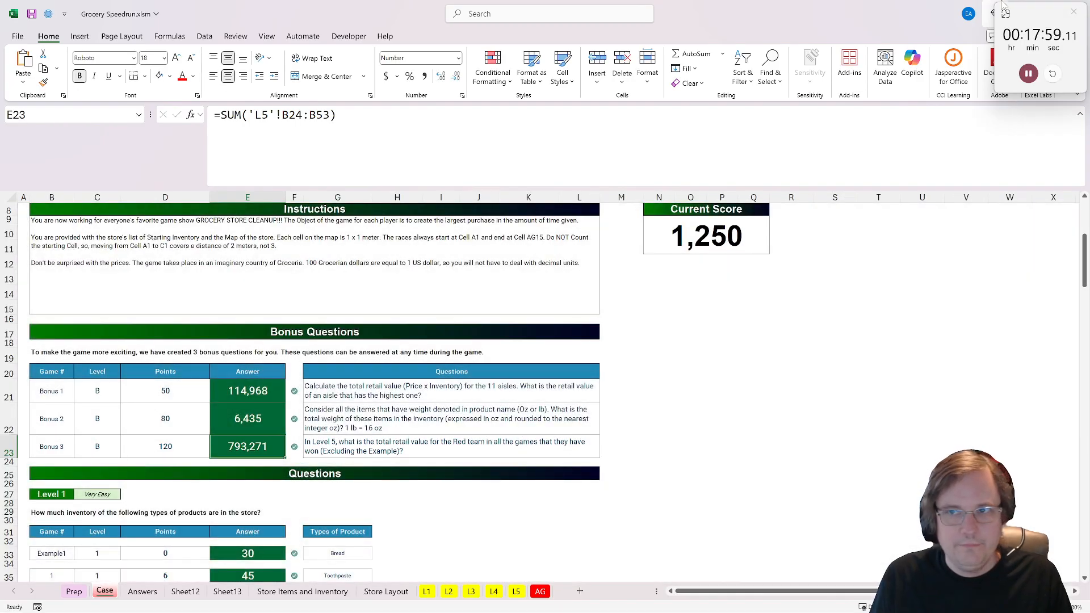
click(1028, 73)
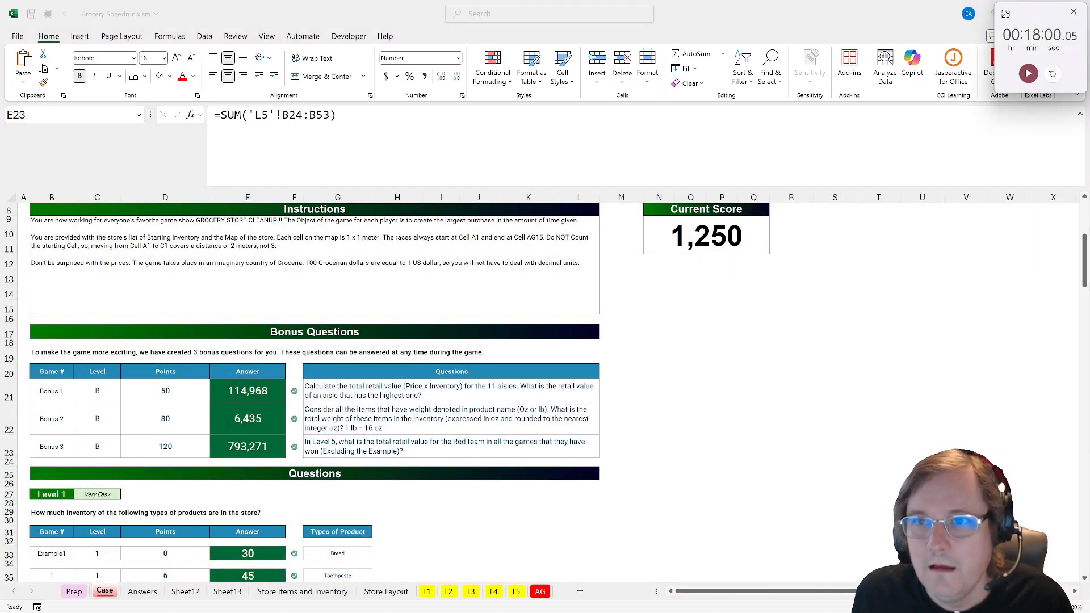